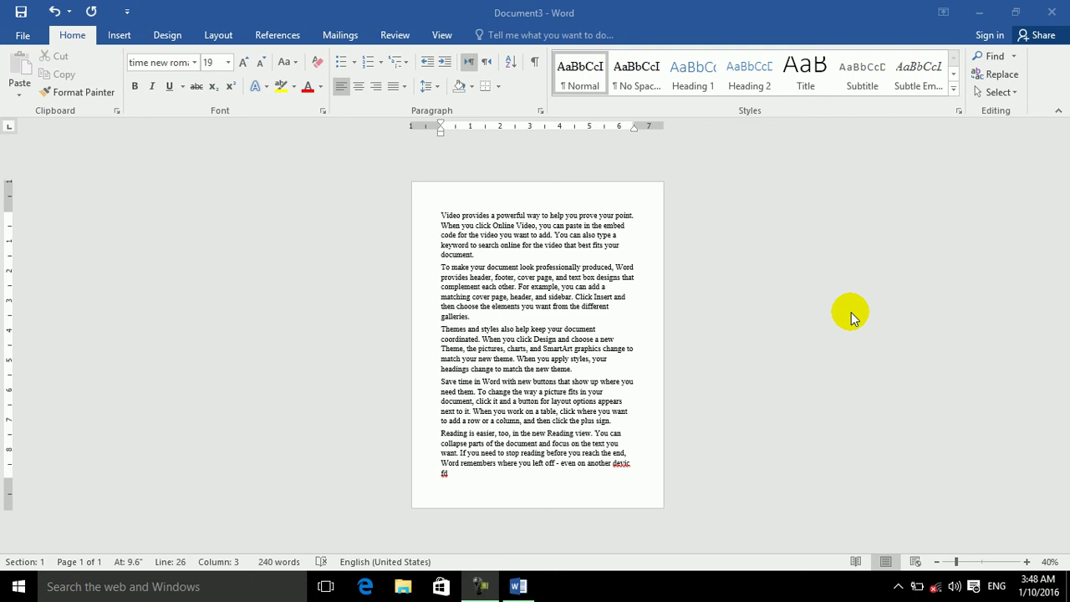
Bring up the paragraph pagination settings and close them unchanged
{"action": "left_click", "coordinate": [542, 113]}
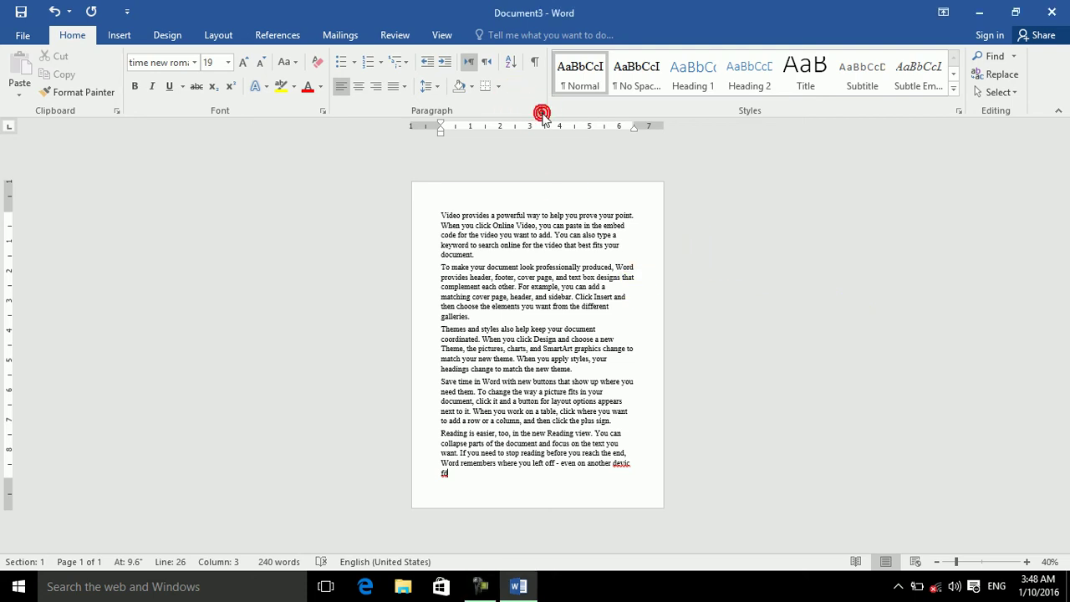
{"action": "left_click", "coordinate": [540, 110]}
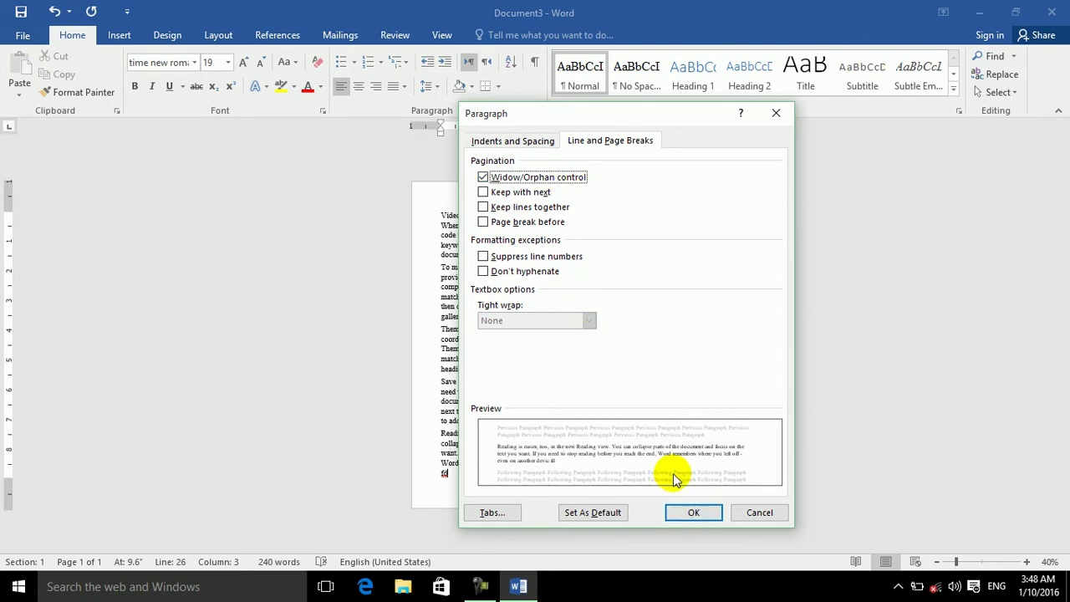
{"action": "left_click", "coordinate": [686, 515]}
Type a line of test text, then select and delete it from page 2
{"action": "type", "text": "sdf ds"}
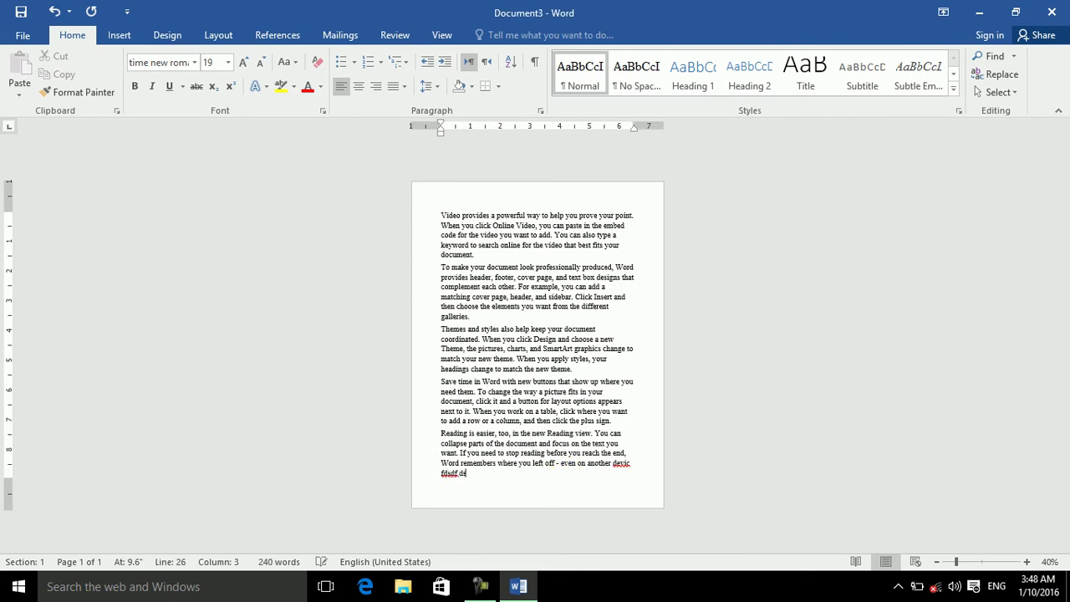
{"action": "type", "text": "fsdf sdfsdfsadfasfsadfdfsadf sad fsad fsad fsd fsdf sdds"}
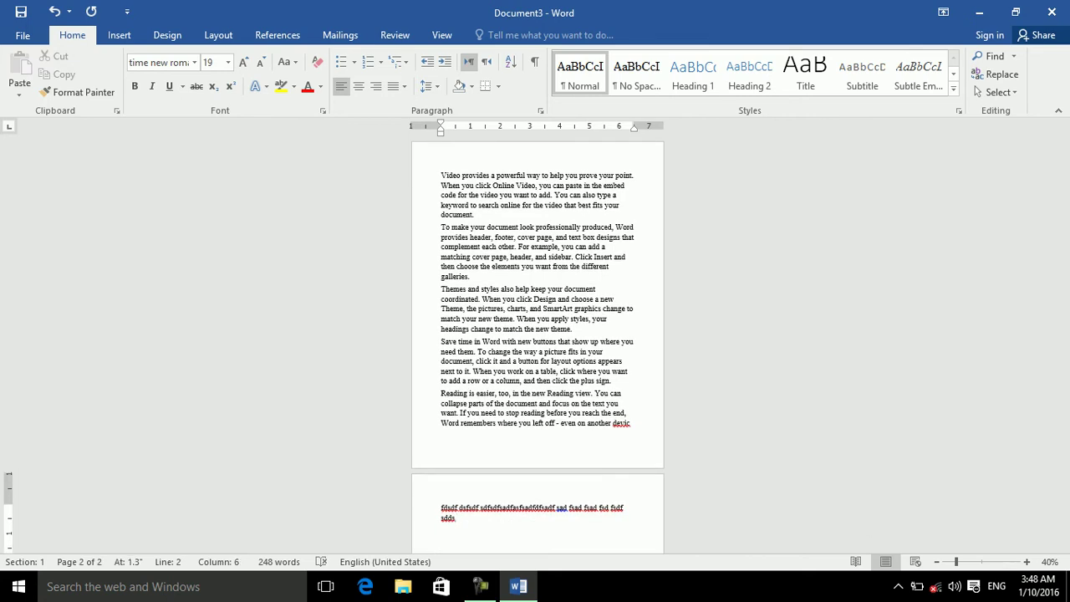
{"action": "triple_click", "coordinate": [549, 489]}
{"action": "key", "text": "BackSpace"}
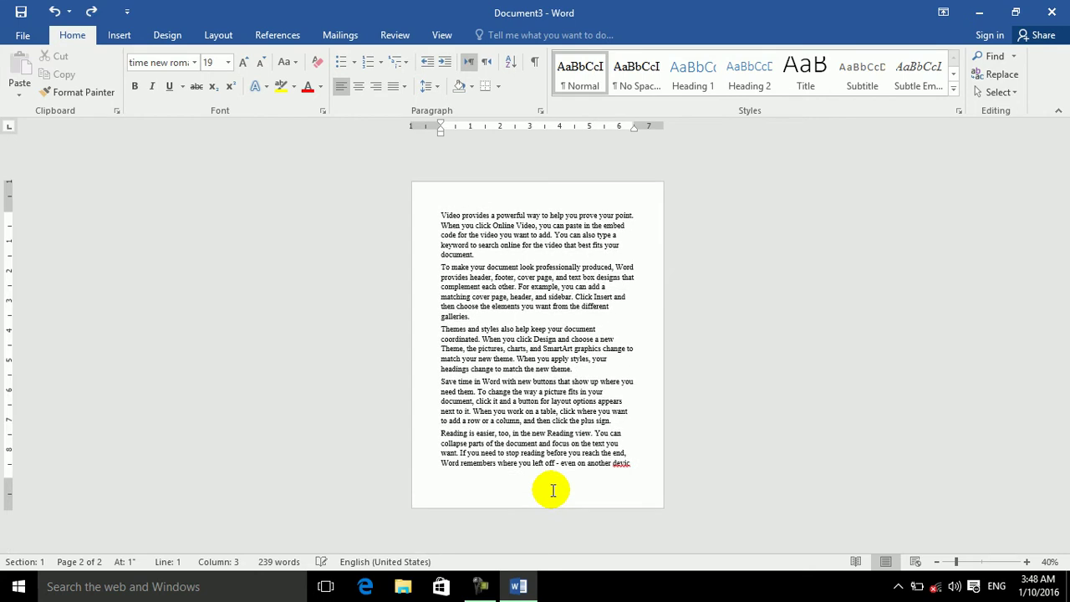
Turn off Widow/Orphan control and type filler text at the end of the last paragraph
{"action": "left_click", "coordinate": [541, 107]}
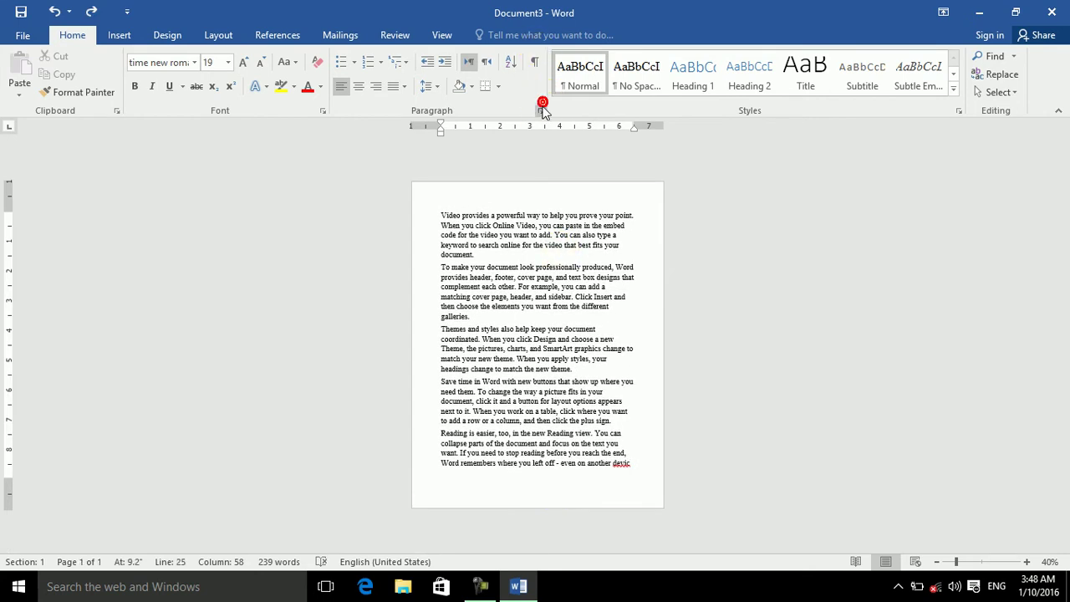
{"action": "left_click", "coordinate": [485, 177]}
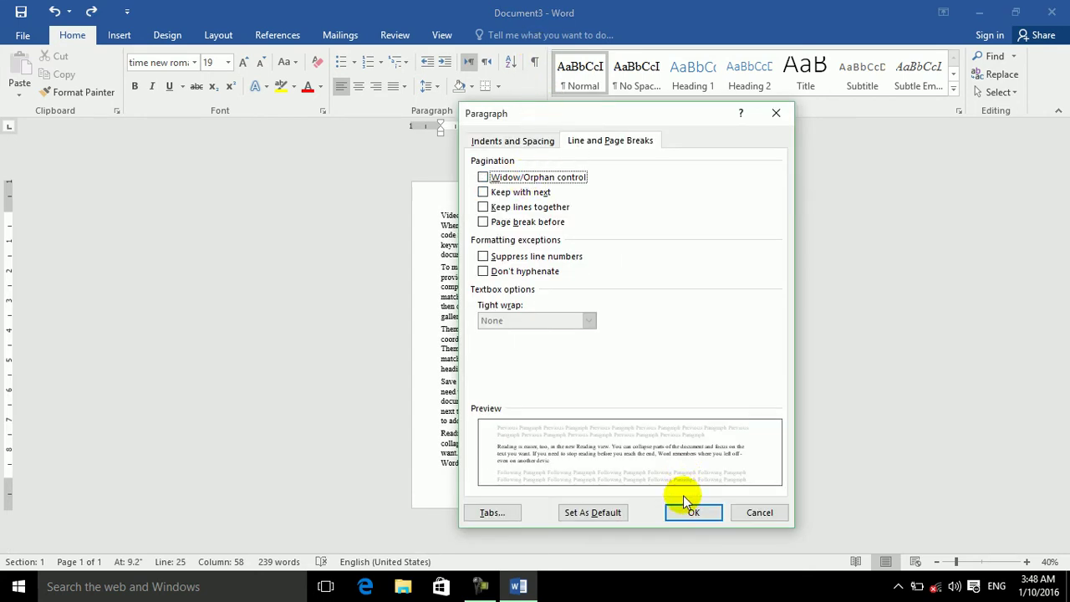
{"action": "left_click", "coordinate": [693, 512]}
{"action": "type", "text": "sdfsd sd fsad fsdjaklfjsdfjaskjfsadljfasdjfsjdfjsdlkfjdkjkldjf"}
{"action": "key", "text": "BackSpace"}
{"action": "key", "text": "BackSpace"}
{"action": "key", "text": "BackSpace"}
{"action": "key", "text": "BackSpace"}
{"action": "key", "text": "BackSpace"}
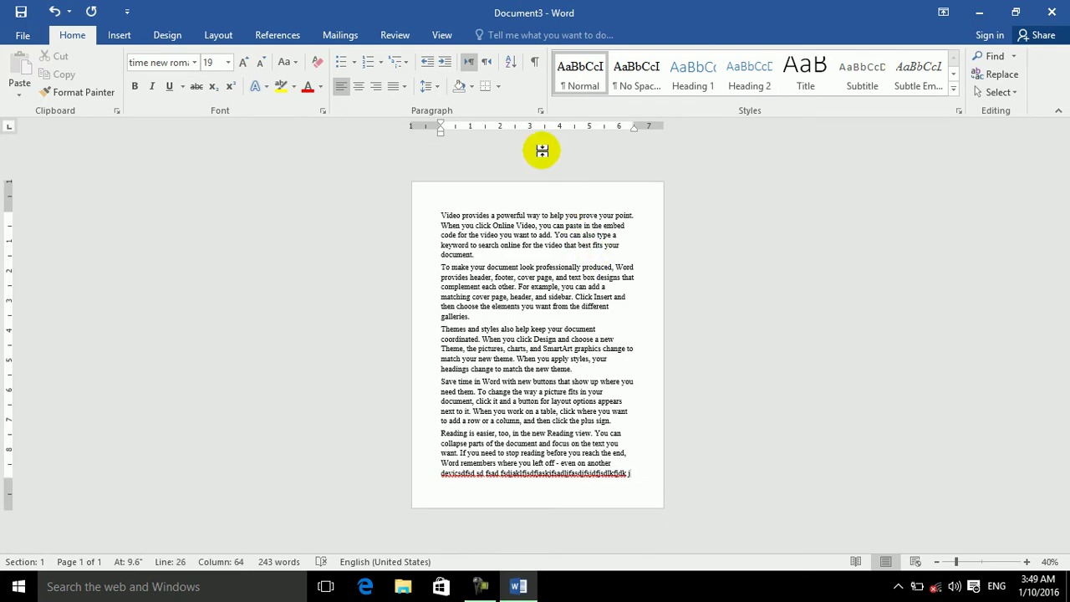
Turn Widow/Orphan control back on, type more filler, then undo that typing
{"action": "left_click", "coordinate": [543, 111]}
{"action": "left_click", "coordinate": [483, 177]}
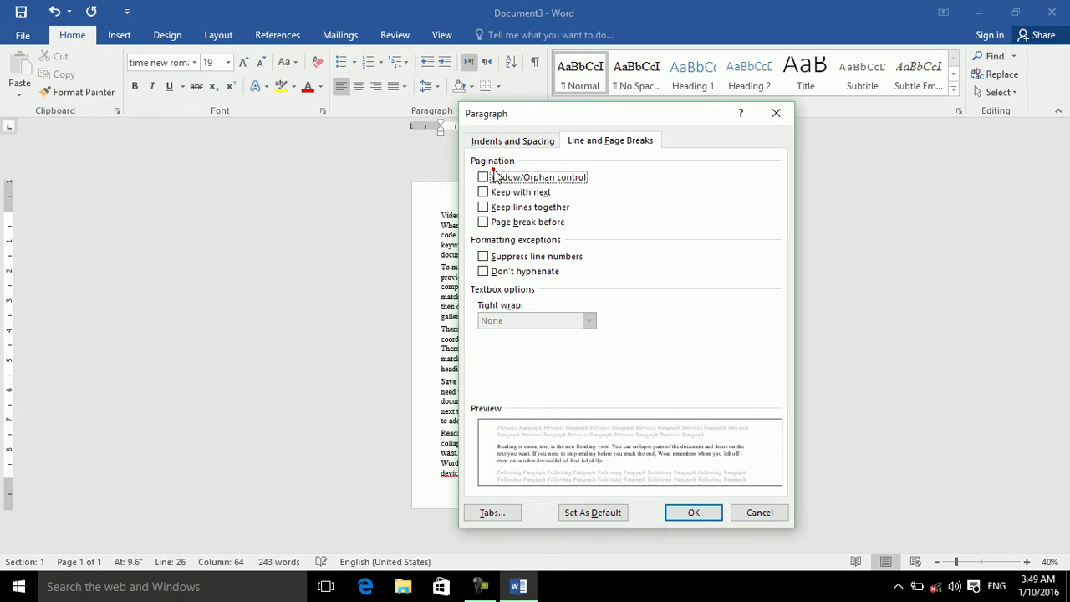
{"action": "left_click", "coordinate": [683, 514]}
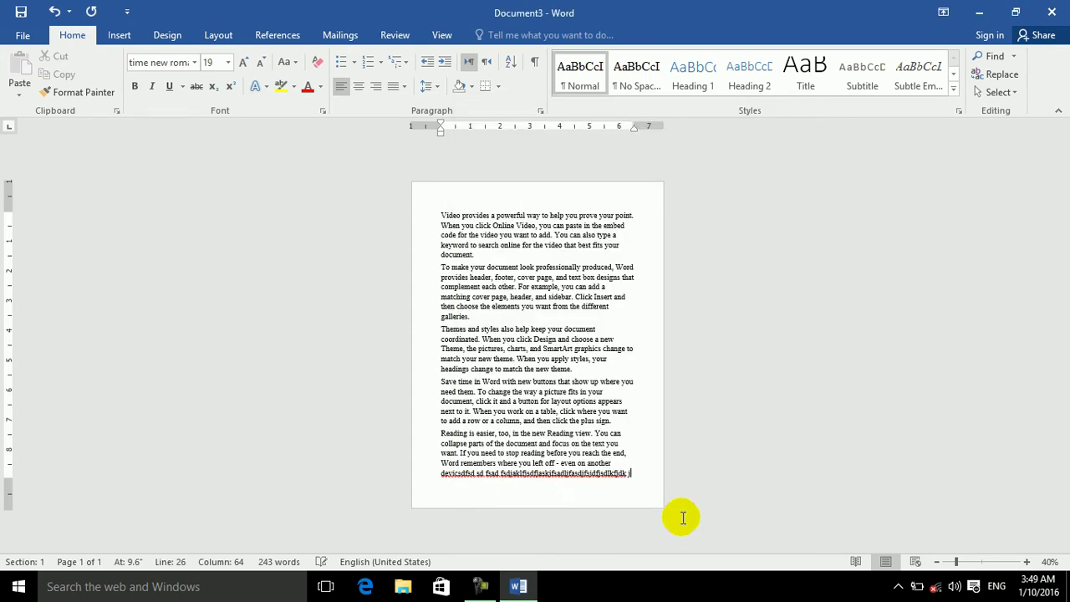
{"action": "type", "text": "df"}
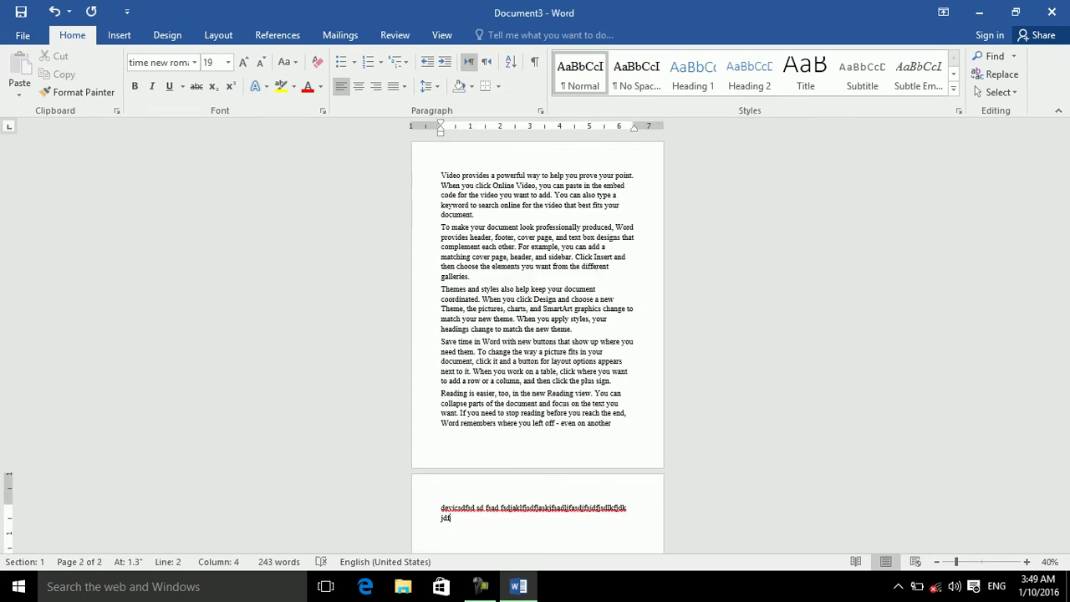
{"action": "type", "text": "jsdf jsadfjksda fkjsdkfj sdkjfdsjfksdjfkjsdkfjdsjfkdsjfkdjksdjfkdjfksdj fkjsdkfjsdkjfdskjf"}
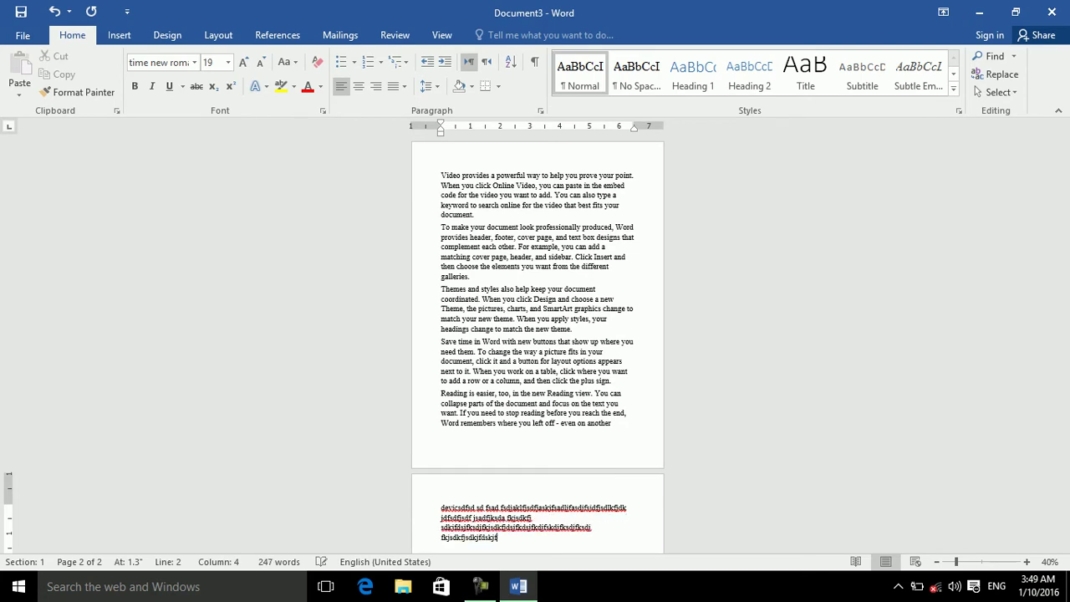
{"action": "key", "text": "ctrl+z"}
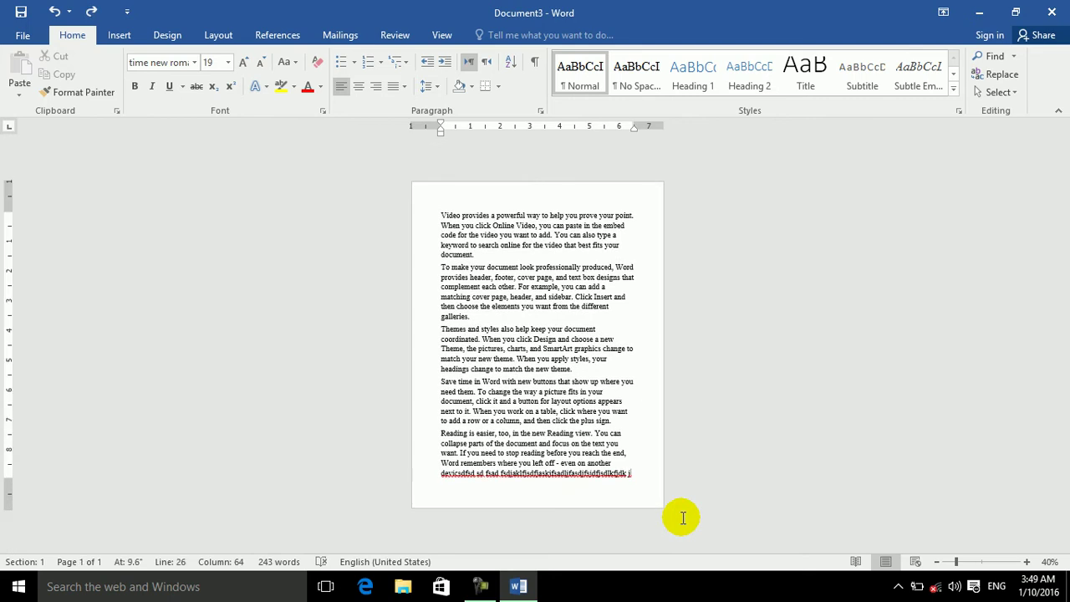
Switch off Widow/Orphan control and turn on Keep lines together for the last paragraph
{"action": "left_click", "coordinate": [540, 111]}
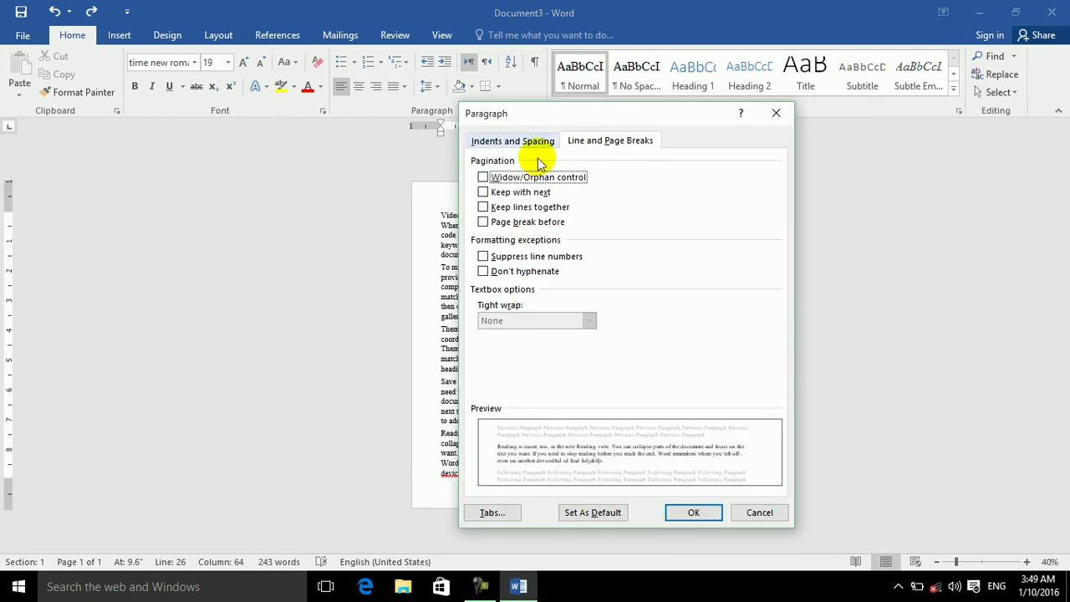
{"action": "left_click", "coordinate": [510, 178]}
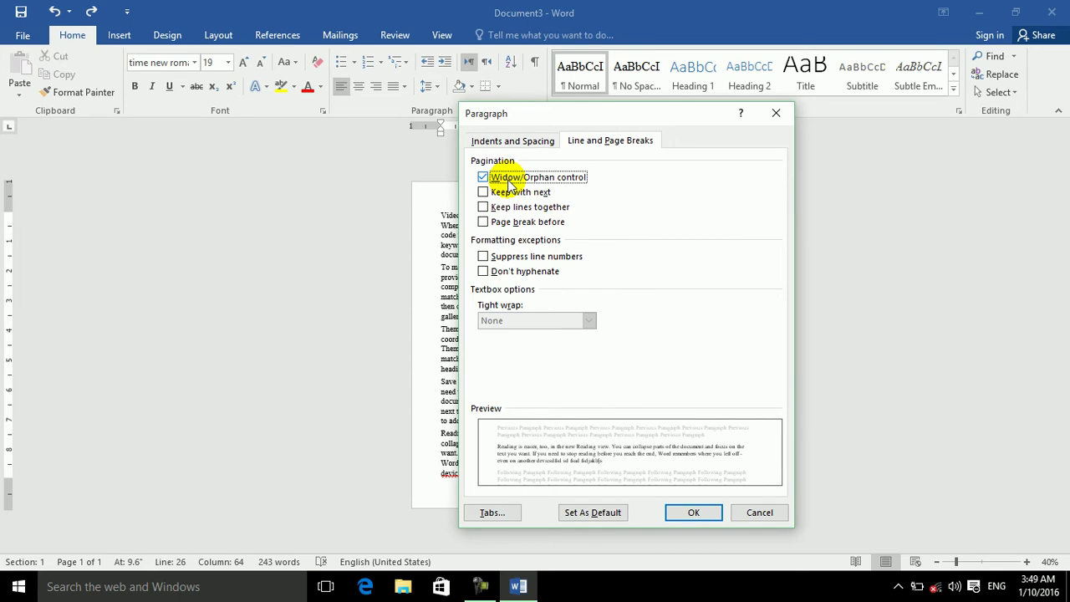
{"action": "left_click", "coordinate": [501, 179]}
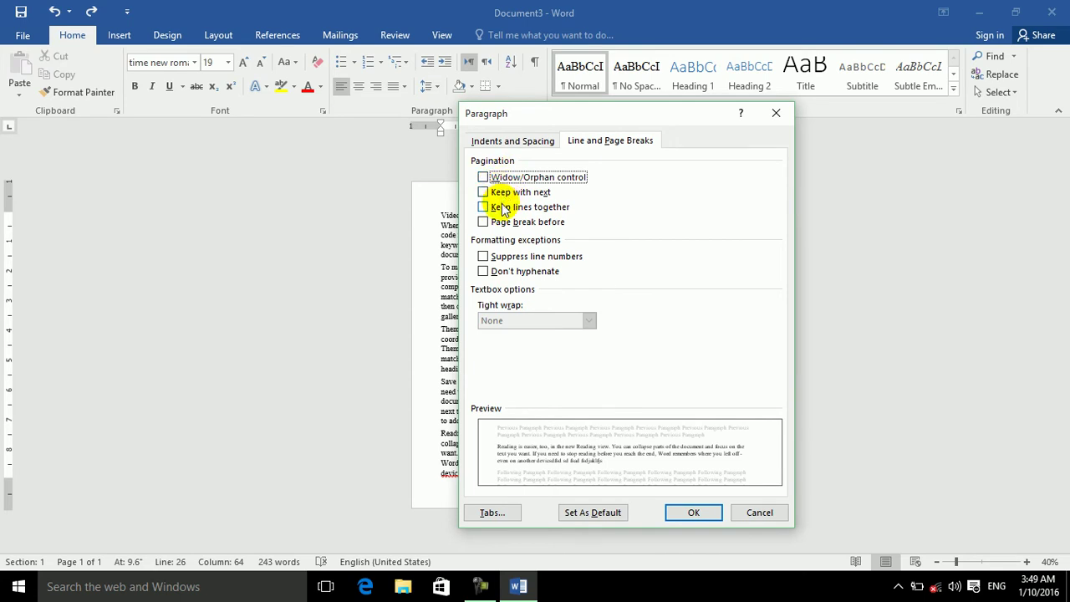
{"action": "left_click", "coordinate": [504, 210]}
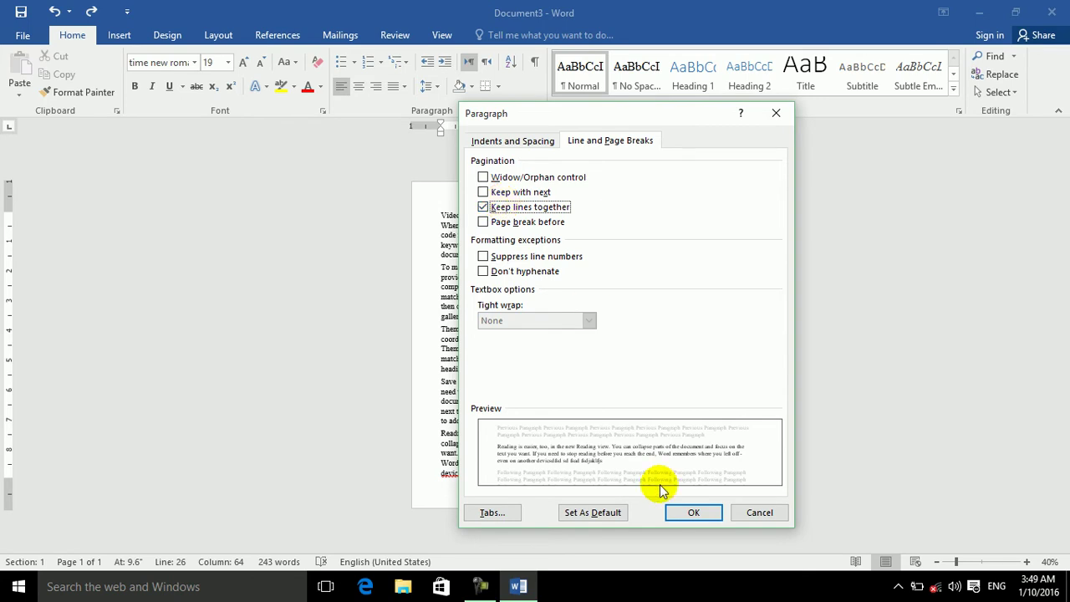
{"action": "left_click", "coordinate": [693, 516]}
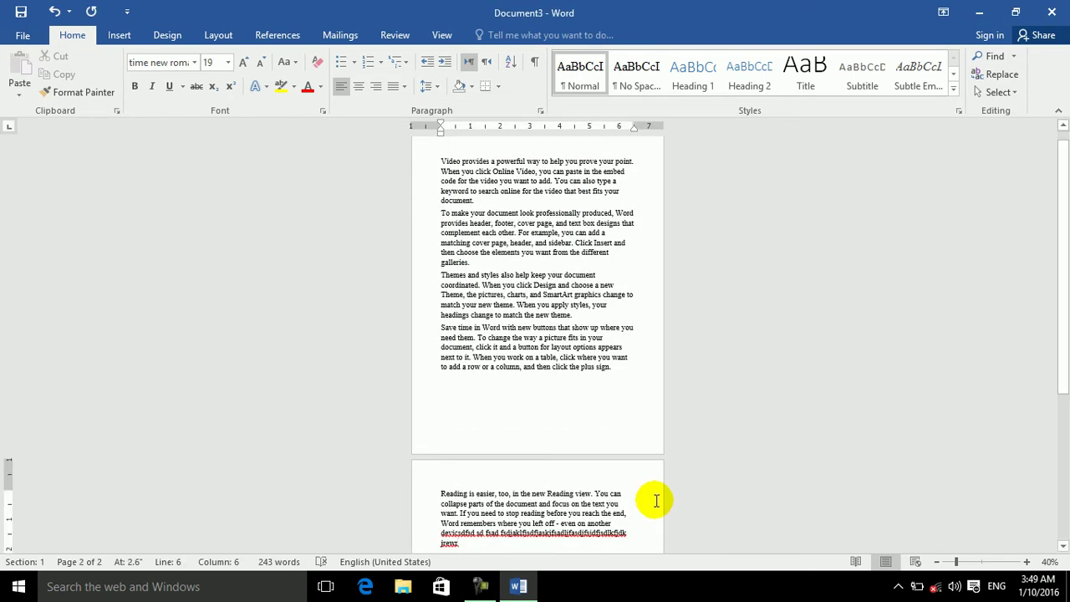
{"action": "key", "text": "BackSpace"}
{"action": "key", "text": "BackSpace"}
{"action": "key", "text": "BackSpace"}
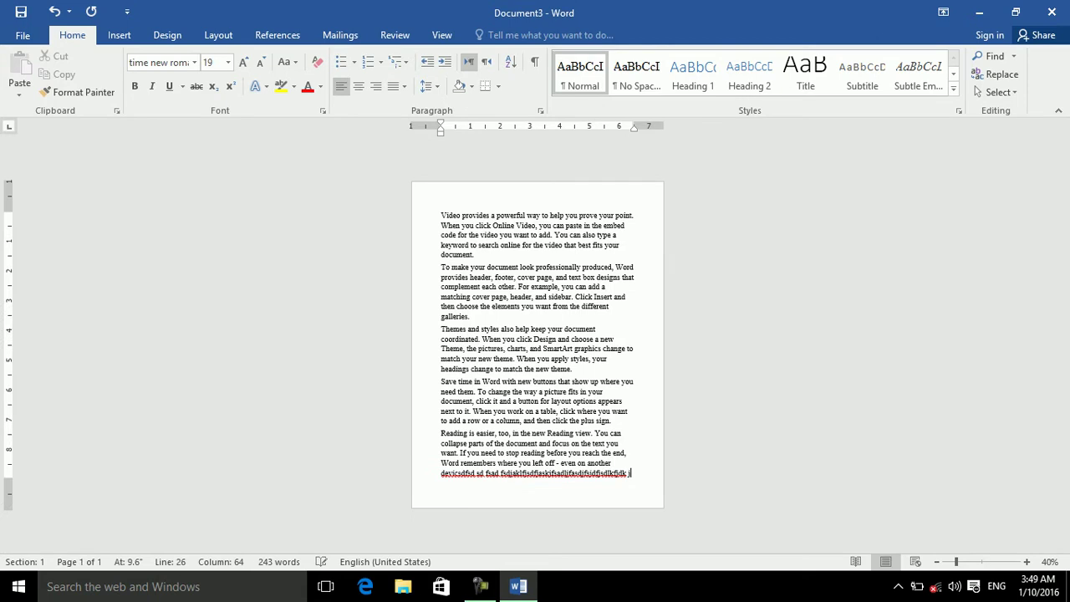
Colour the 'Save time in Word…' paragraph red
{"action": "triple_click", "coordinate": [512, 393]}
{"action": "left_click", "coordinate": [512, 393]}
{"action": "triple_click", "coordinate": [517, 393]}
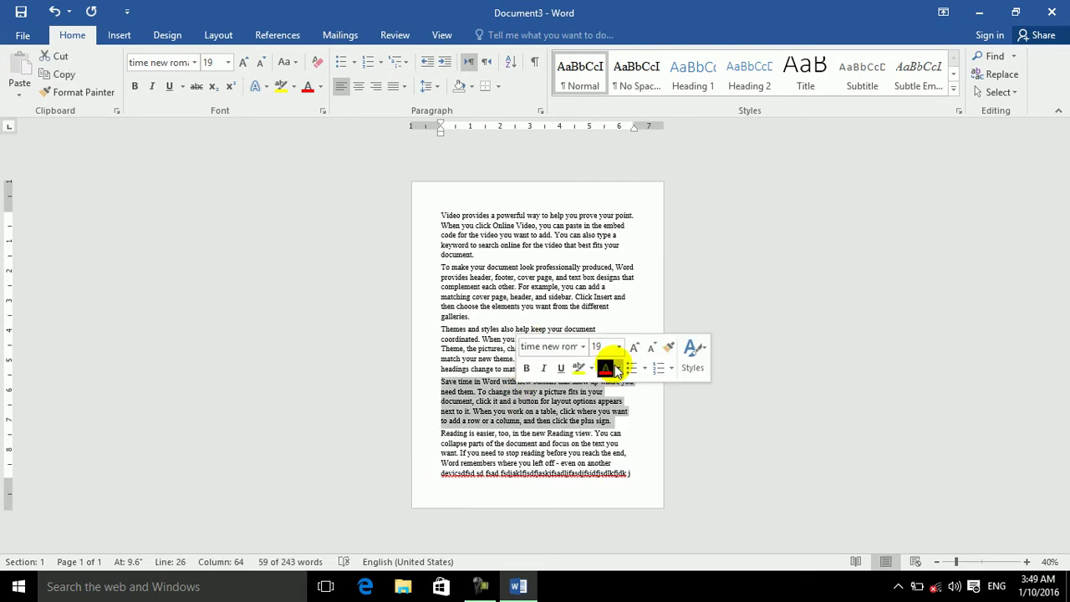
{"action": "left_click", "coordinate": [615, 370]}
Colour the 'Themes and styles…' paragraph green
{"action": "triple_click", "coordinate": [485, 343]}
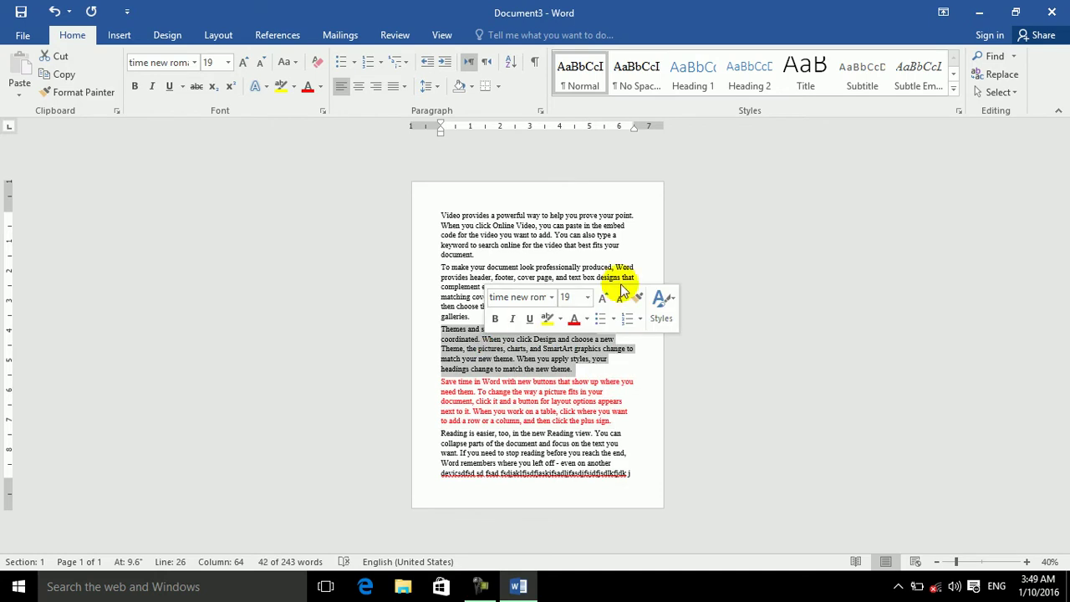
{"action": "left_click", "coordinate": [586, 319]}
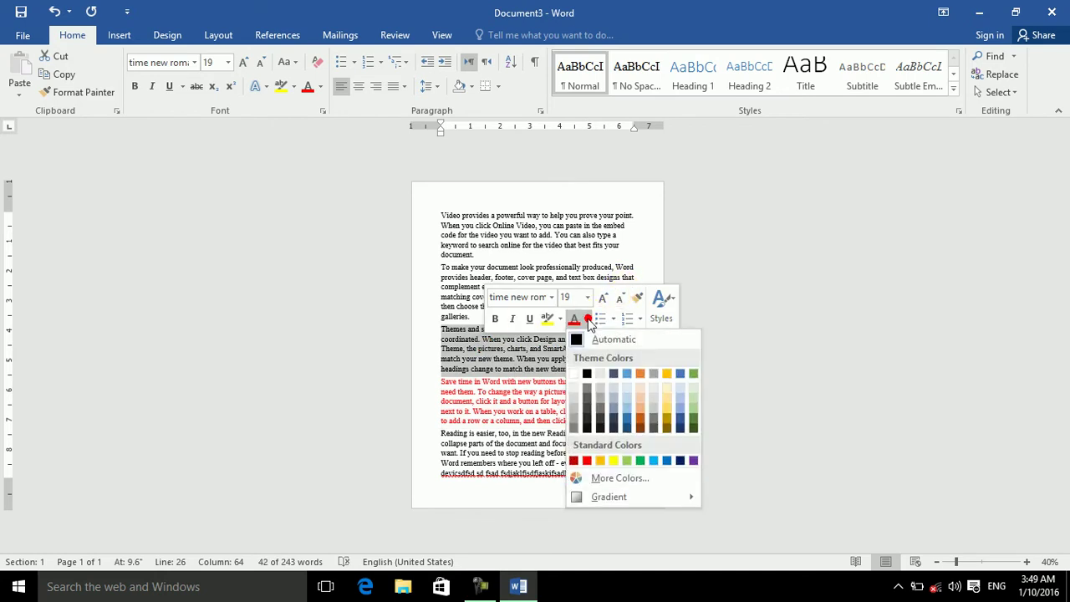
{"action": "left_click", "coordinate": [655, 462]}
Put the cursor in the red paragraph and bring up its paragraph pagination settings
{"action": "double_click", "coordinate": [525, 470]}
{"action": "left_click", "coordinate": [525, 471]}
{"action": "left_click", "coordinate": [641, 473]}
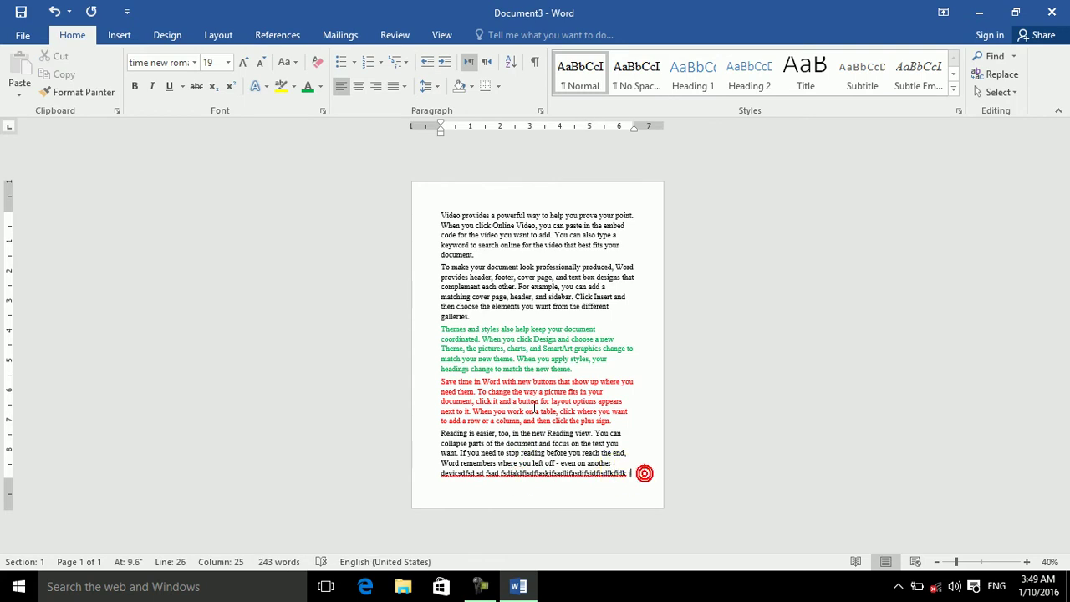
{"action": "left_click", "coordinate": [530, 406]}
{"action": "left_click", "coordinate": [504, 401]}
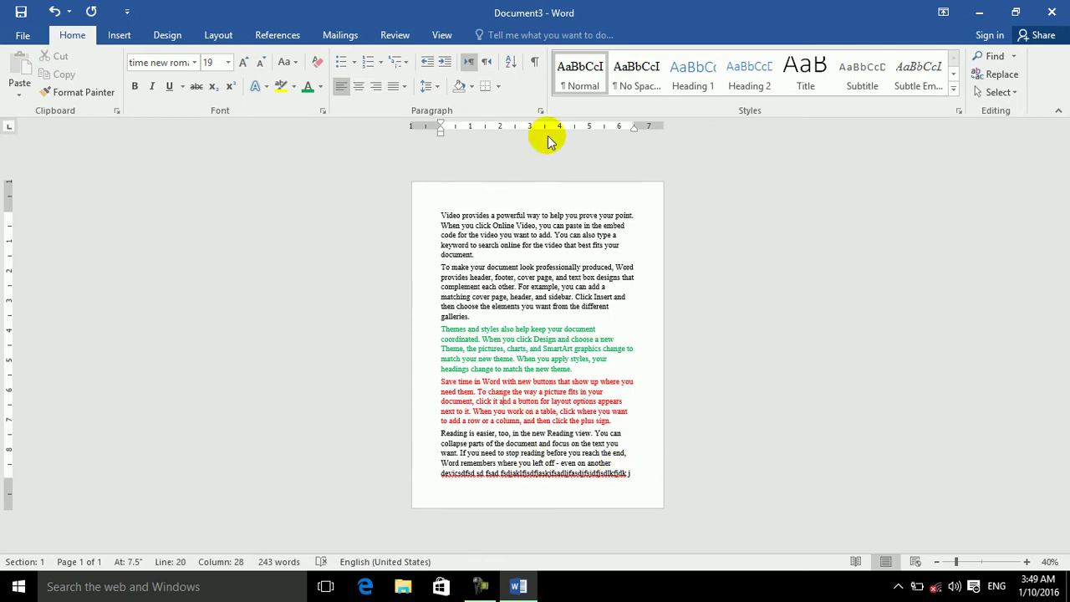
{"action": "left_click", "coordinate": [540, 110]}
{"action": "left_click", "coordinate": [504, 193]}
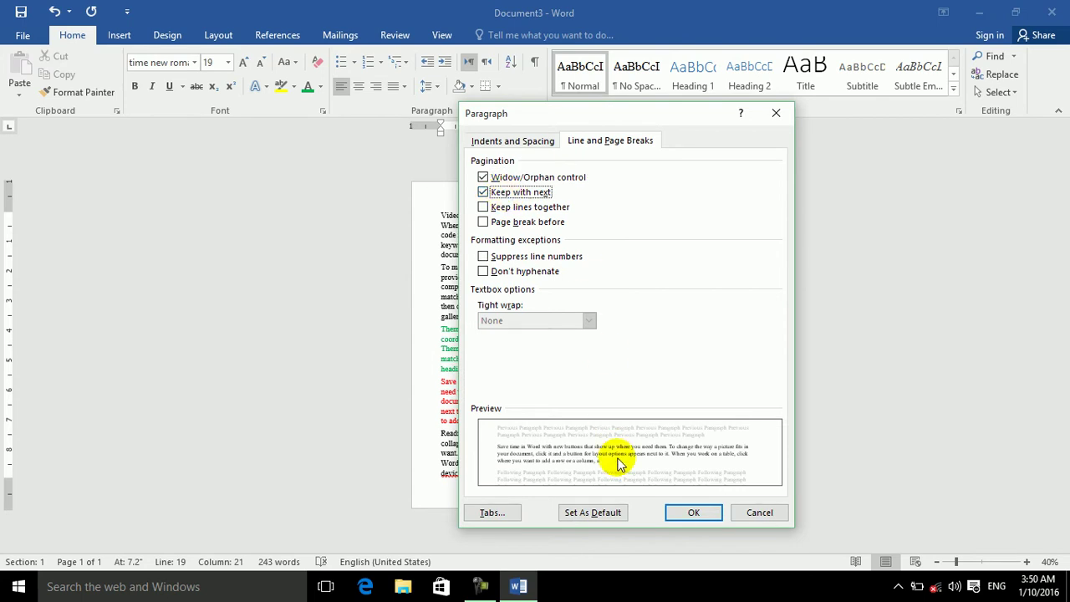
{"action": "left_click", "coordinate": [694, 513]}
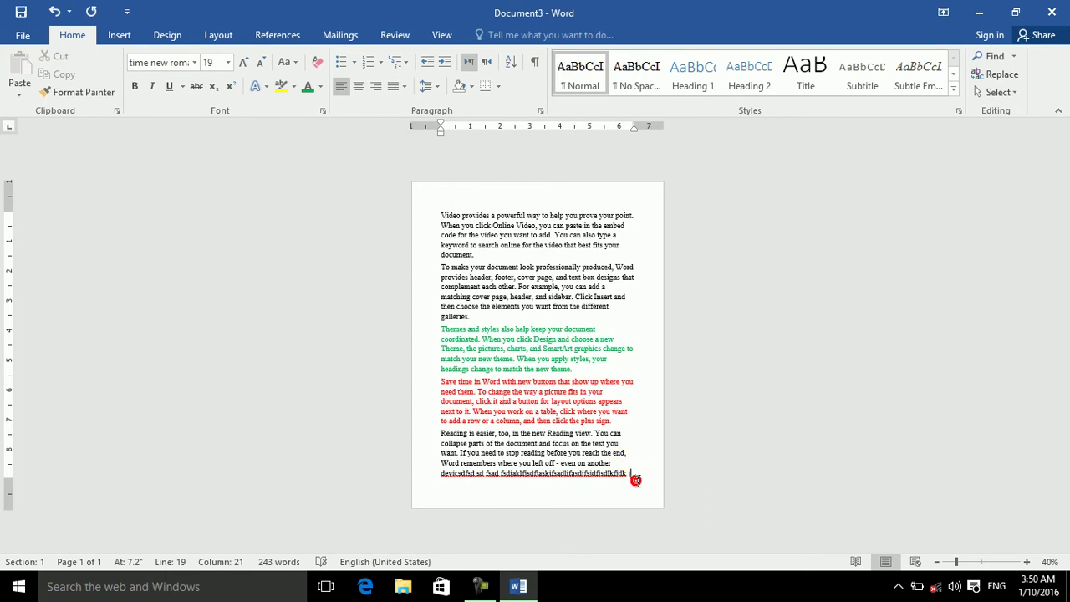
{"action": "type", "text": "wer"}
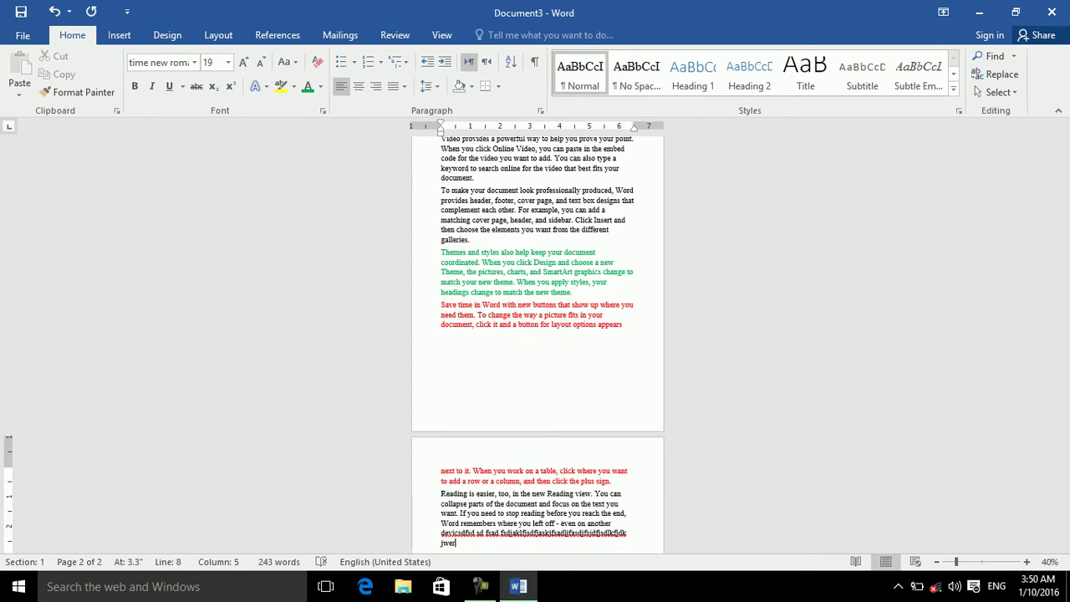
{"action": "key", "text": "BackSpace"}
{"action": "key", "text": "BackSpace"}
{"action": "key", "text": "BackSpace"}
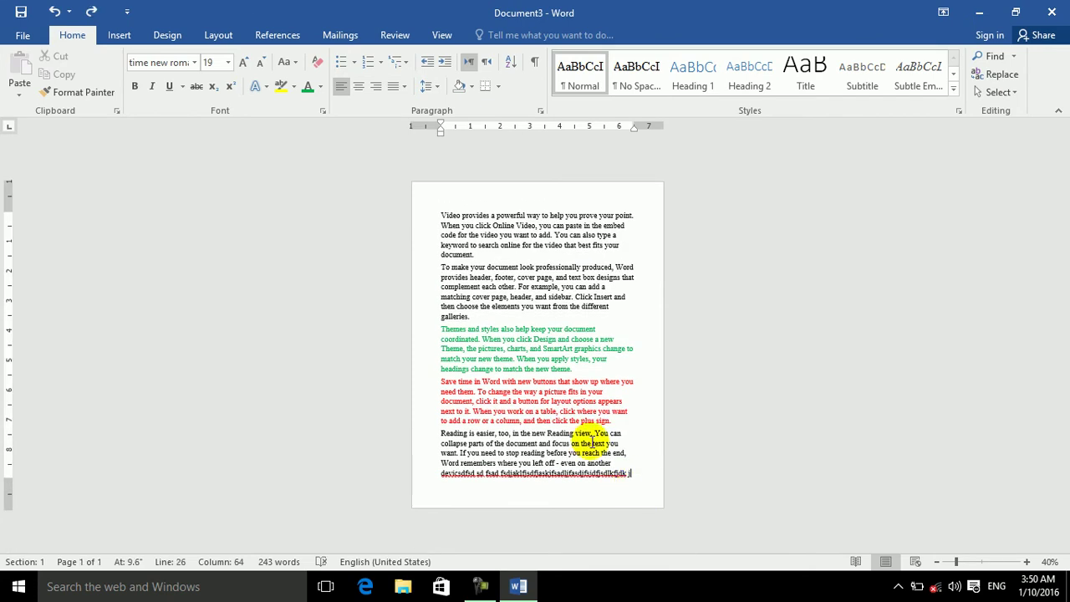
{"action": "left_click", "coordinate": [540, 110]}
{"action": "left_click", "coordinate": [502, 193]}
{"action": "left_click", "coordinate": [707, 509]}
{"action": "left_click", "coordinate": [633, 474]}
{"action": "type", "text": "jer"}
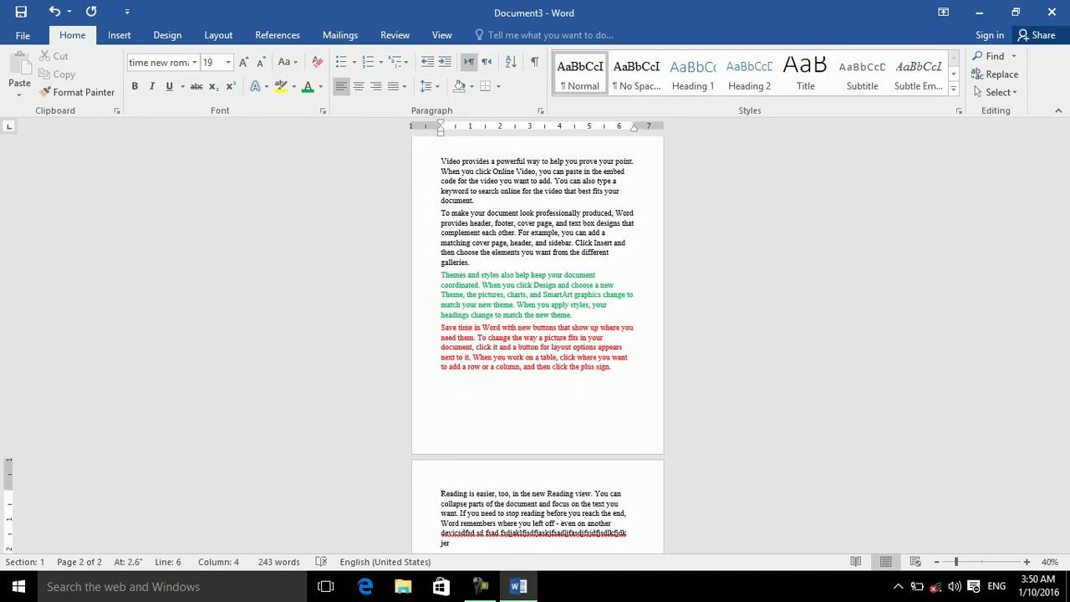
{"action": "key", "text": "BackSpace"}
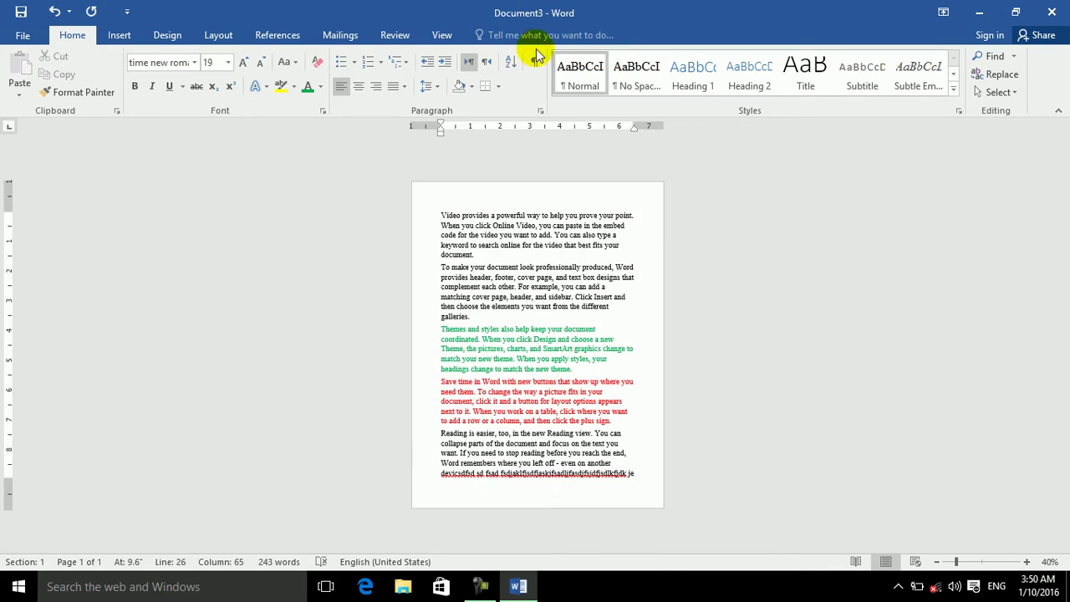
{"action": "left_click", "coordinate": [539, 112]}
Turn off Widow/Orphan and Keep lines together, apply Page break before, then undo it
{"action": "left_click", "coordinate": [511, 177]}
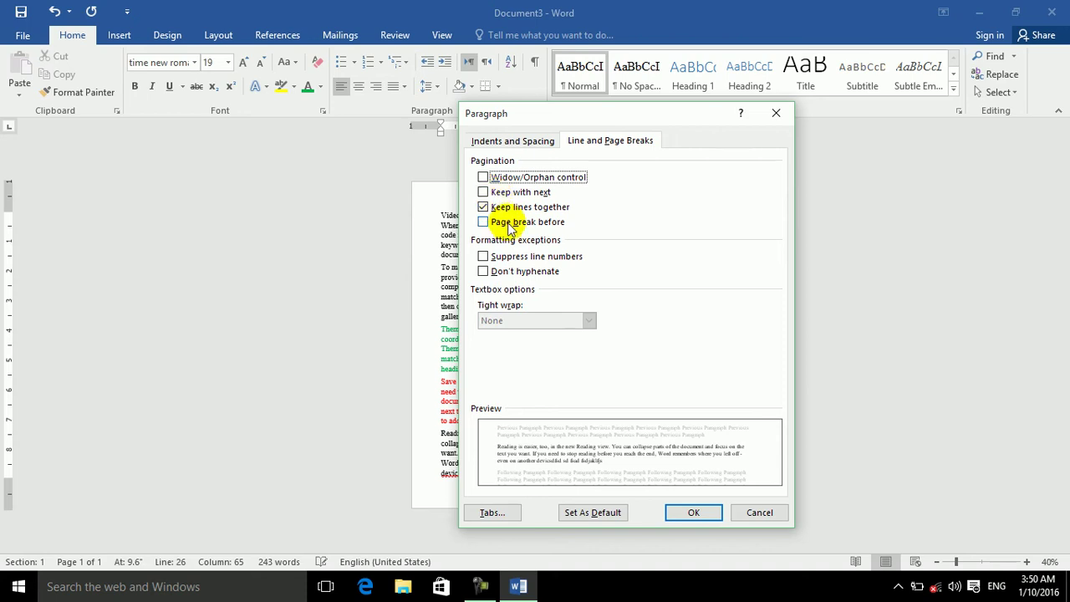
{"action": "left_click", "coordinate": [483, 207]}
{"action": "left_click", "coordinate": [484, 222]}
{"action": "left_click", "coordinate": [693, 513]}
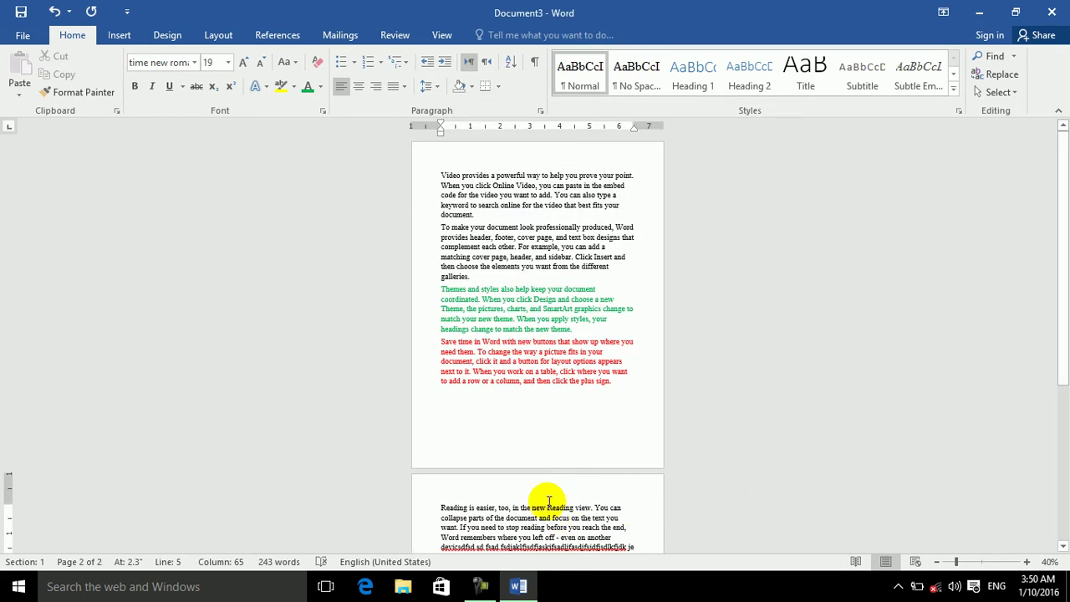
{"action": "key", "text": "ctrl+z"}
{"action": "left_click", "coordinate": [560, 348]}
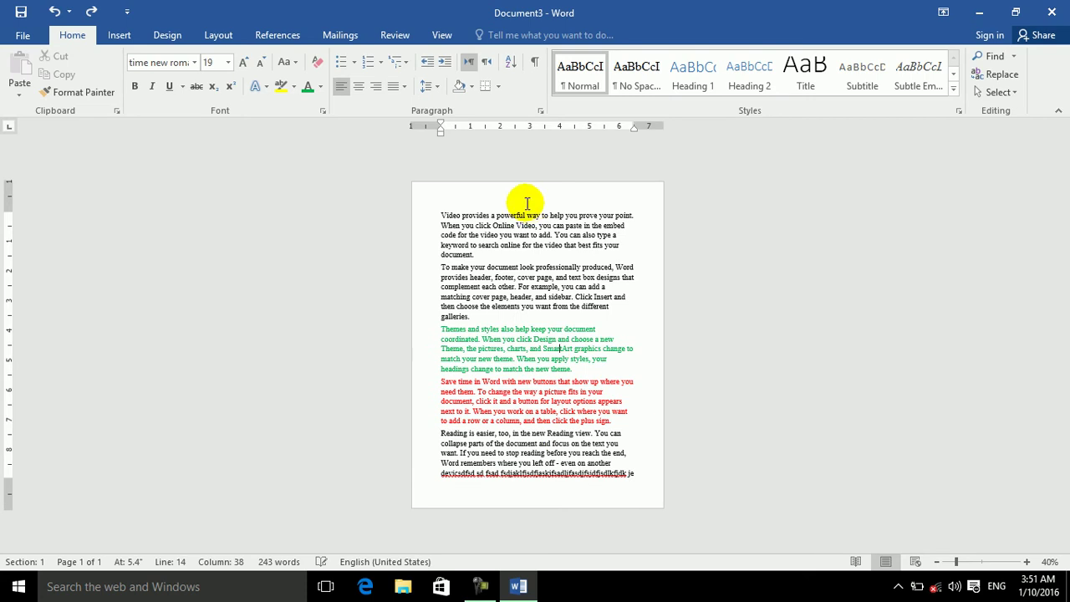
{"action": "left_click", "coordinate": [541, 110]}
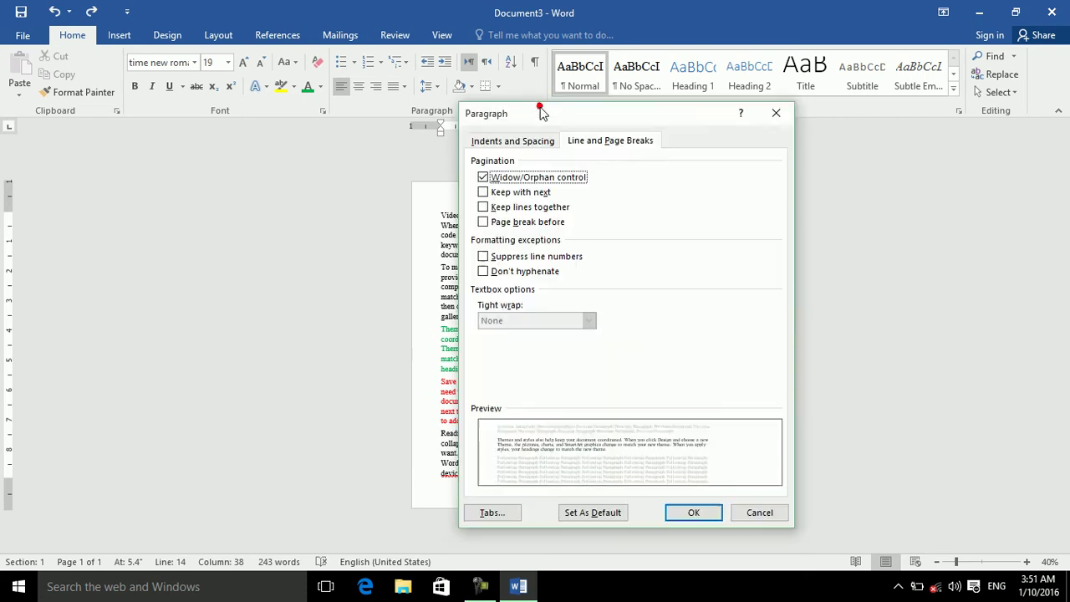
{"action": "left_click", "coordinate": [485, 221]}
{"action": "left_click", "coordinate": [687, 518]}
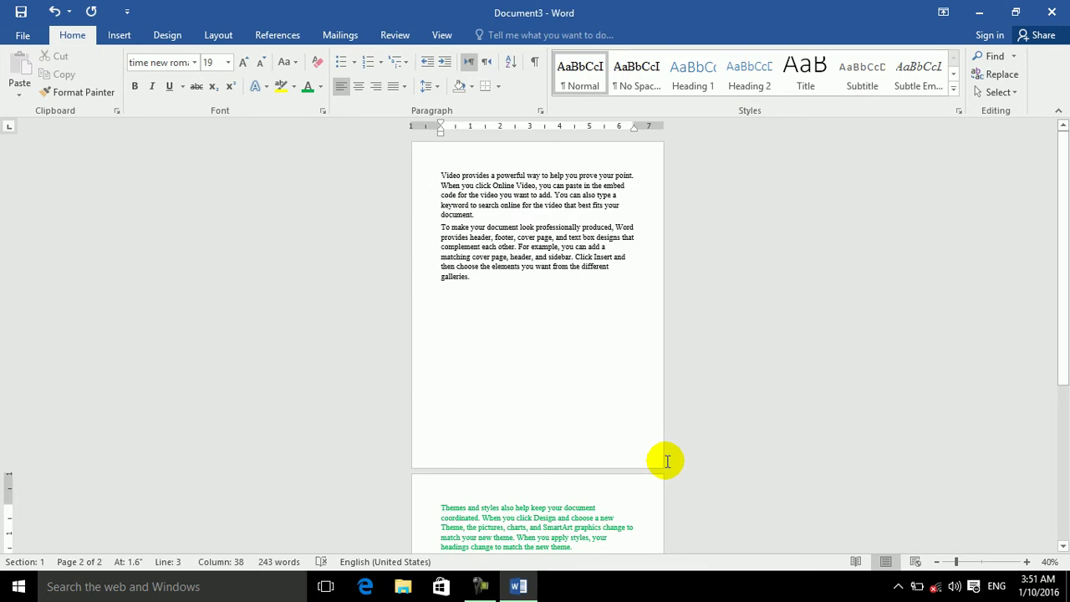
{"action": "key", "text": "ctrl+a"}
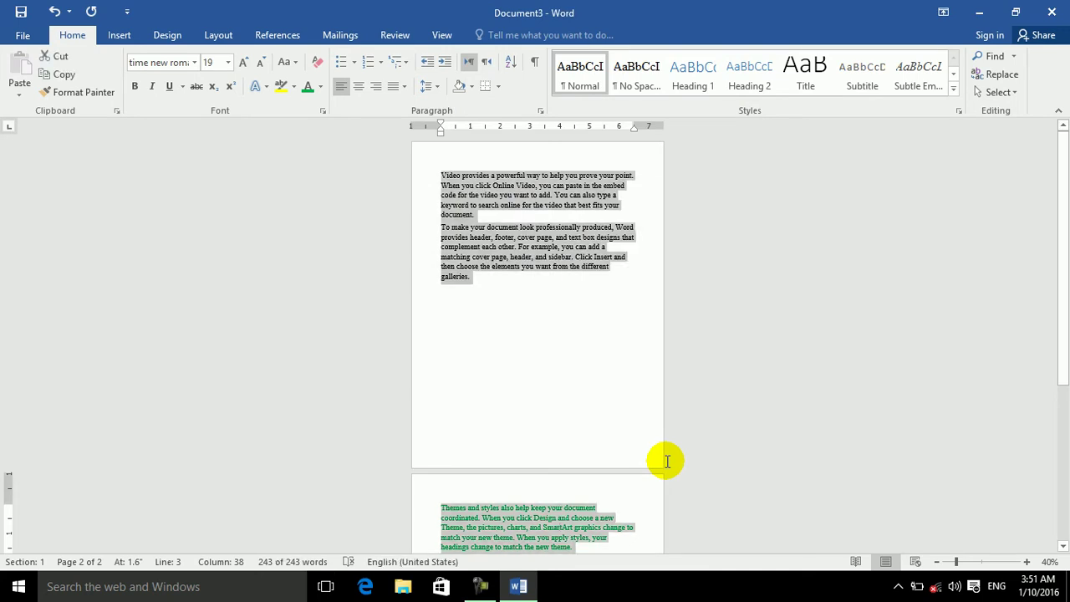
{"action": "key", "text": "ctrl+z"}
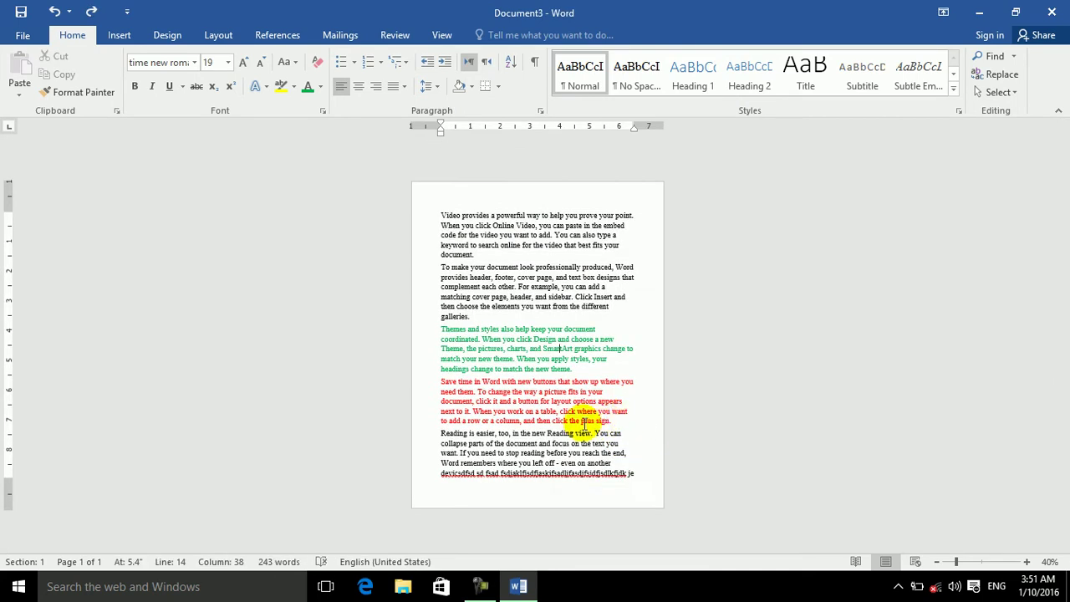
{"action": "key", "text": "ctrl+a"}
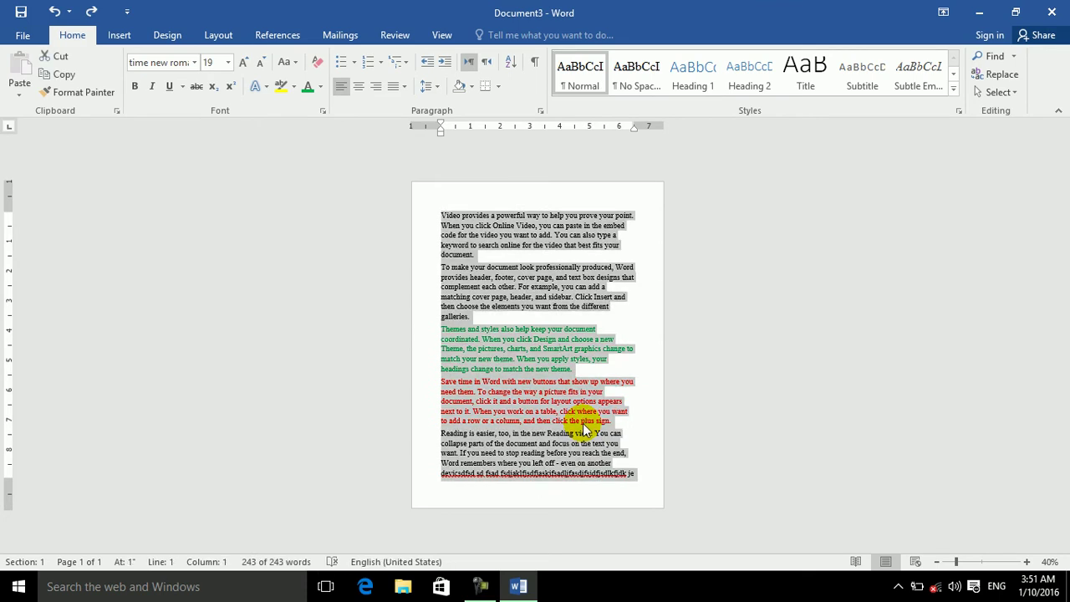
Delete the sample text and type Kabul and Logar on separate lines
{"action": "key", "text": "Delete"}
{"action": "type", "text": "kaa"}
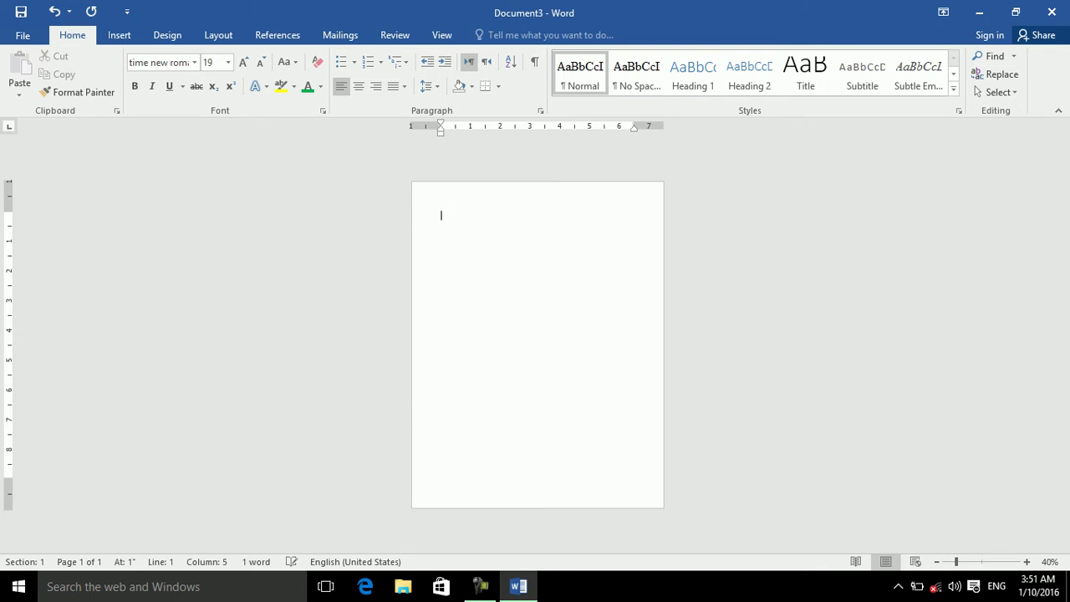
{"action": "key", "text": "ctrl+z"}
{"action": "key", "text": "ctrl+z"}
{"action": "type", "text": "kabu"}
{"action": "key", "text": "Return"}
{"action": "type", "text": "lgoa"}
{"action": "key", "text": "Return"}
{"action": "key", "text": "BackSpace"}
{"action": "key", "text": "BackSpace"}
{"action": "key", "text": "BackSpace"}
{"action": "type", "text": "o"}
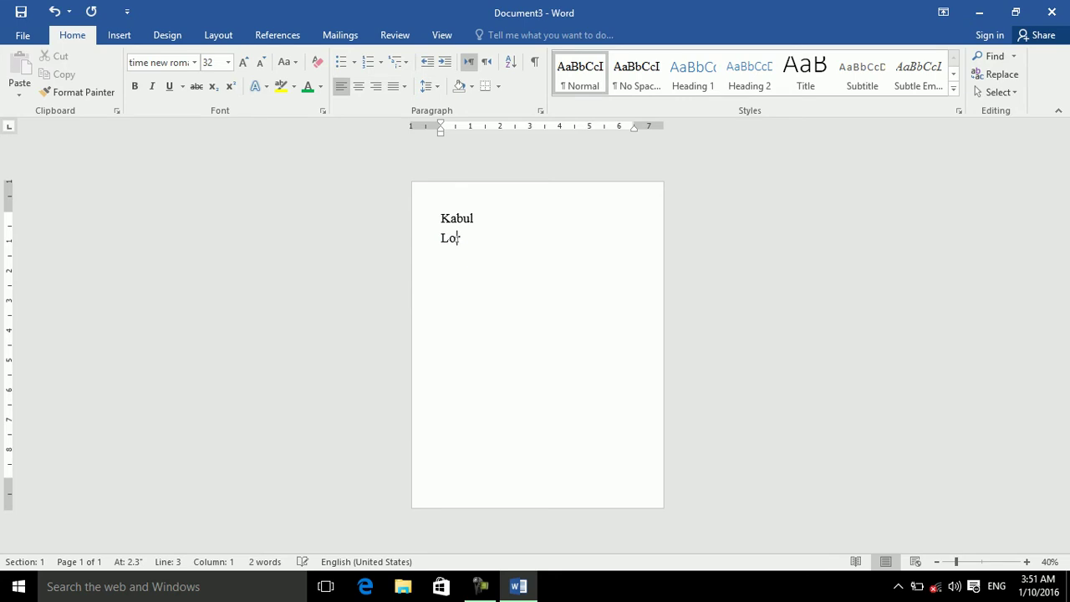
{"action": "type", "text": "gr"}
{"action": "key", "text": "BackSpace"}
{"action": "type", "text": "ar"}
Add Baghlan, Balkh, Ghazni and Khost on new lines, then select all six names
{"action": "key", "text": "Return"}
{"action": "type", "text": "ba"}
{"action": "key", "text": "BackSpace"}
{"action": "type", "text": "ghlan"}
{"action": "key", "text": "Return"}
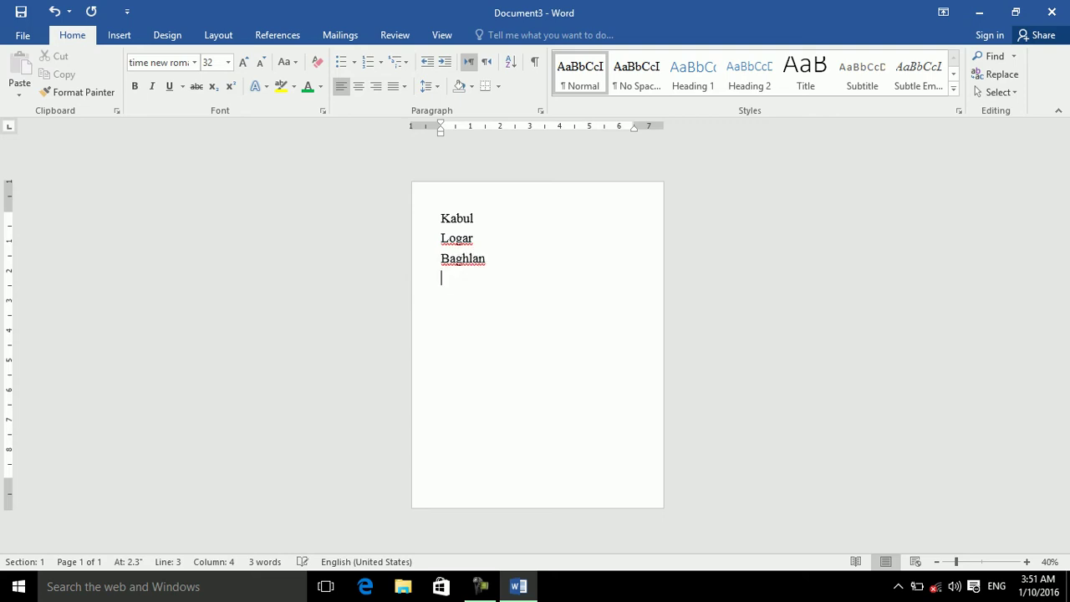
{"action": "type", "text": "balkh"}
{"action": "key", "text": "Return"}
{"action": "type", "text": "agh"}
{"action": "key", "text": "BackSpace"}
{"action": "key", "text": "BackSpace"}
{"action": "key", "text": "BackSpace"}
{"action": "type", "text": "ghazi"}
{"action": "key", "text": "BackSpace"}
{"action": "type", "text": "ni"}
{"action": "key", "text": "Return"}
{"action": "type", "text": "khost"}
{"action": "key", "text": "Return"}
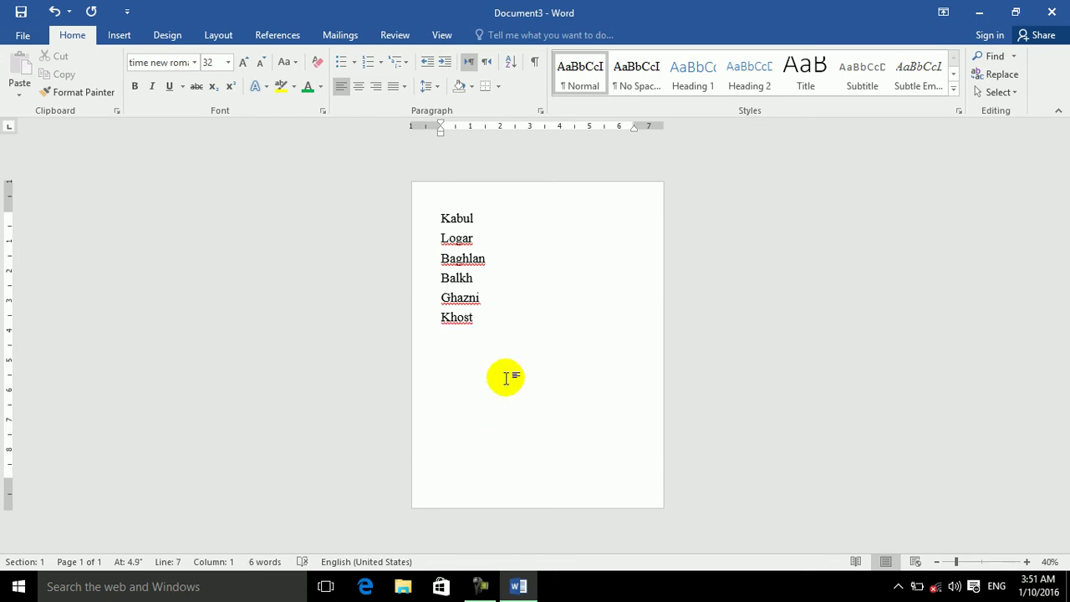
{"action": "left_click_drag", "start_coordinate": [489, 333], "coordinate": [381, 185]}
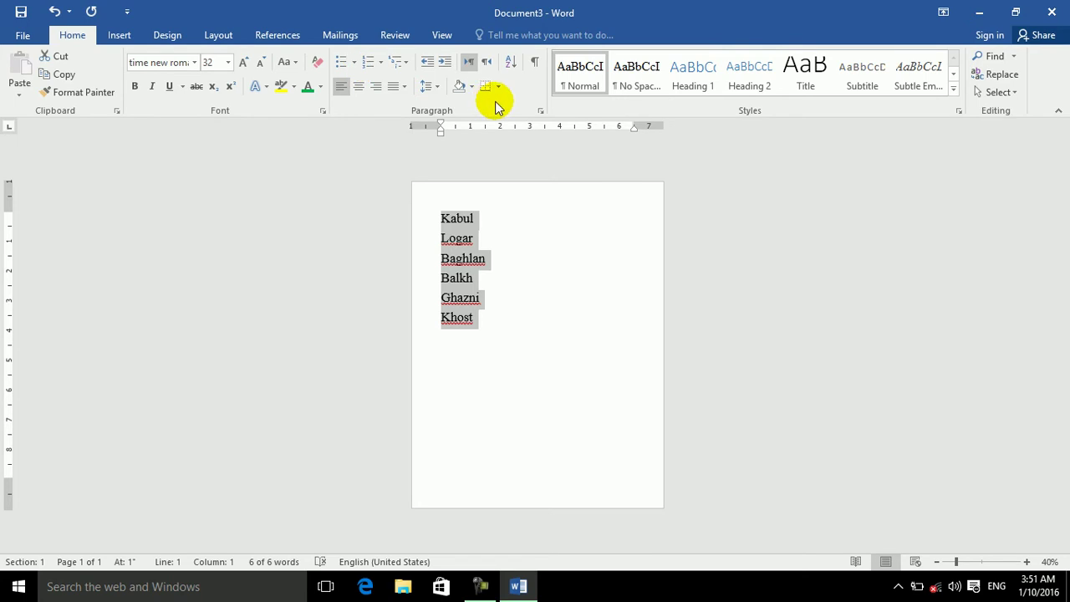
{"action": "left_click", "coordinate": [540, 110]}
{"action": "left_click", "coordinate": [493, 222]}
{"action": "left_click", "coordinate": [691, 512]}
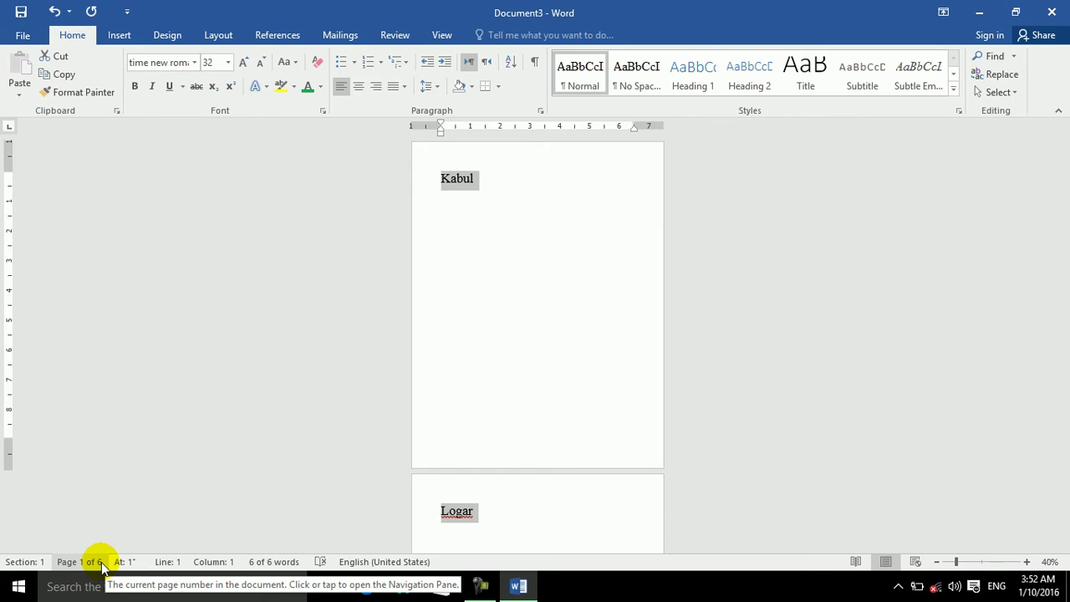
{"action": "key", "text": "ctrl+z"}
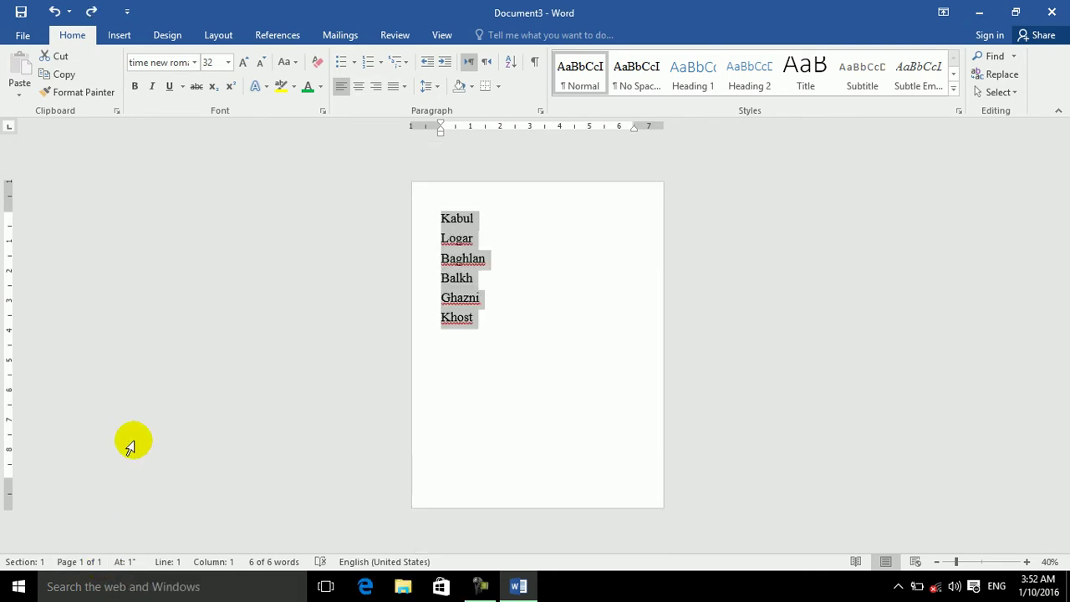
{"action": "left_click", "coordinate": [442, 239]}
Join Logar onto the Kabul line, then close the paragraph settings without changes
{"action": "key", "text": "BackSpace"}
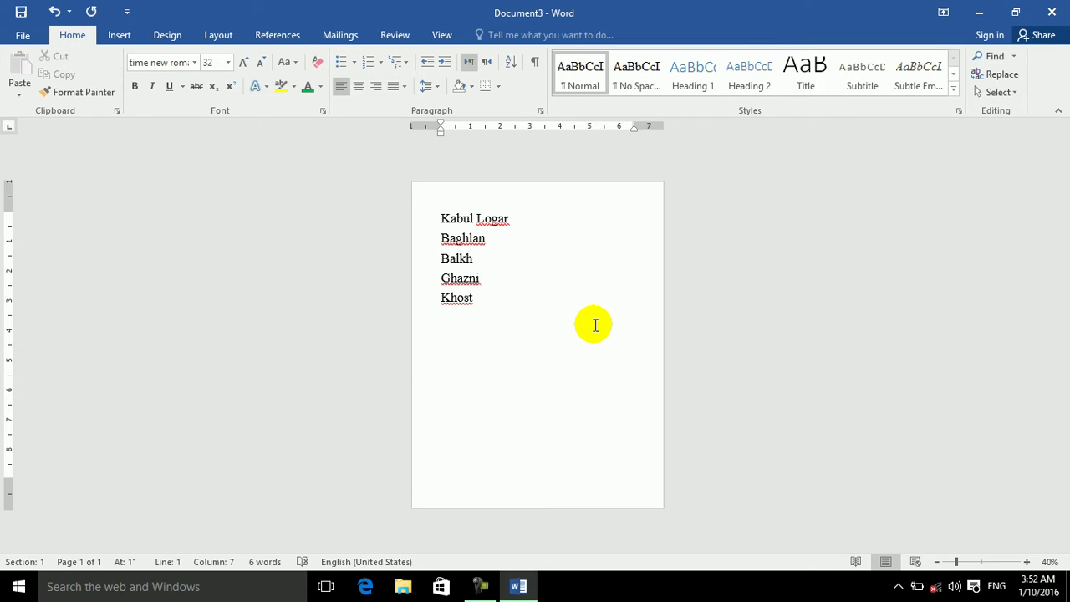
{"action": "left_click", "coordinate": [543, 111]}
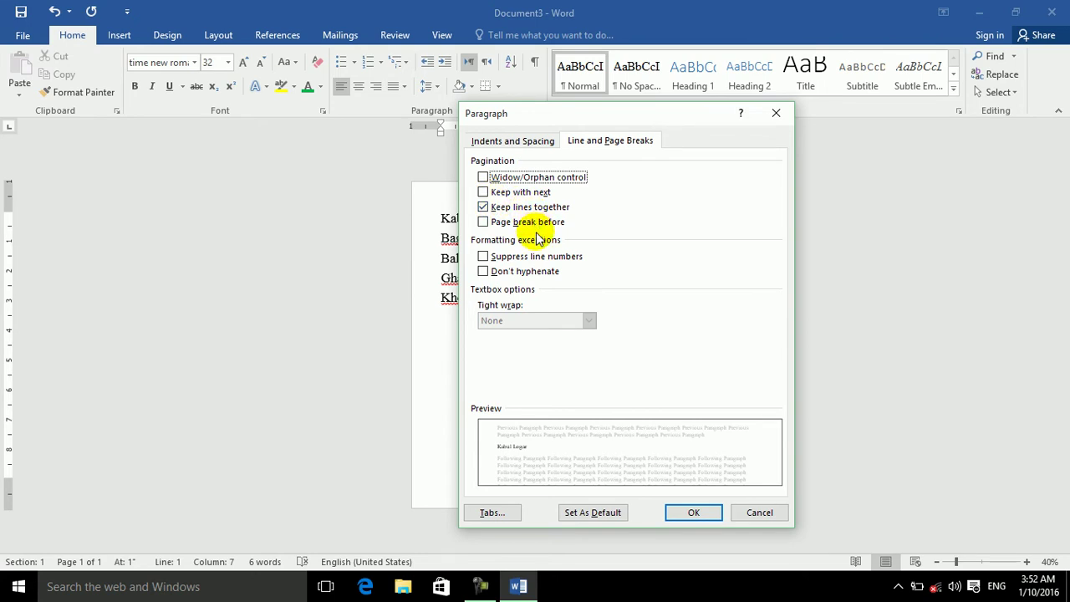
{"action": "left_click", "coordinate": [524, 261]}
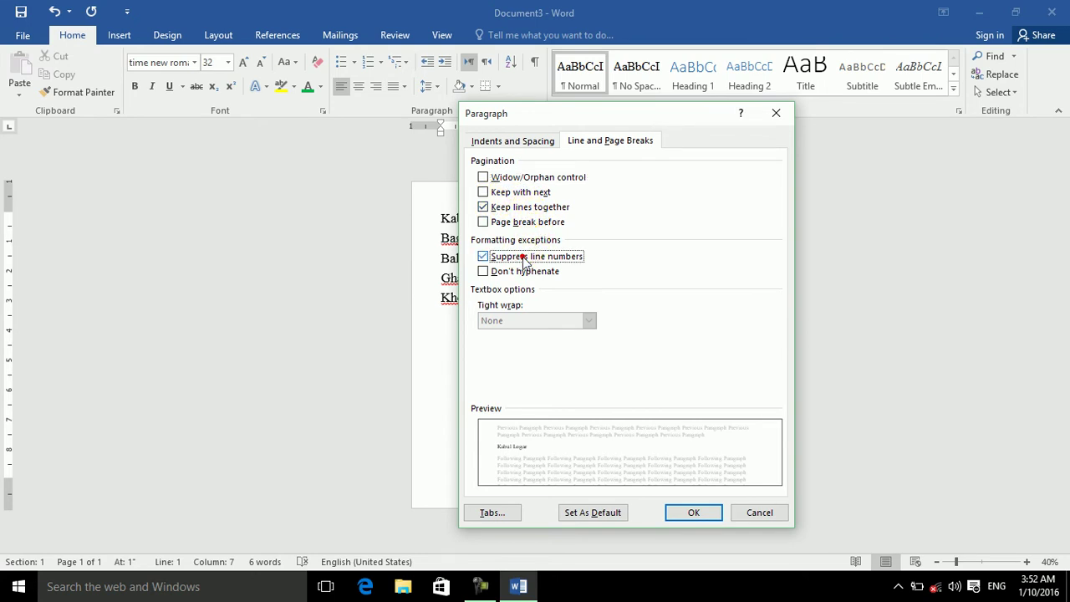
{"action": "left_click", "coordinate": [760, 512]}
{"action": "left_click", "coordinate": [611, 435]}
Replace the province list with =rand() sample paragraphs and enlarge them to 19 point
{"action": "left_click", "coordinate": [581, 365]}
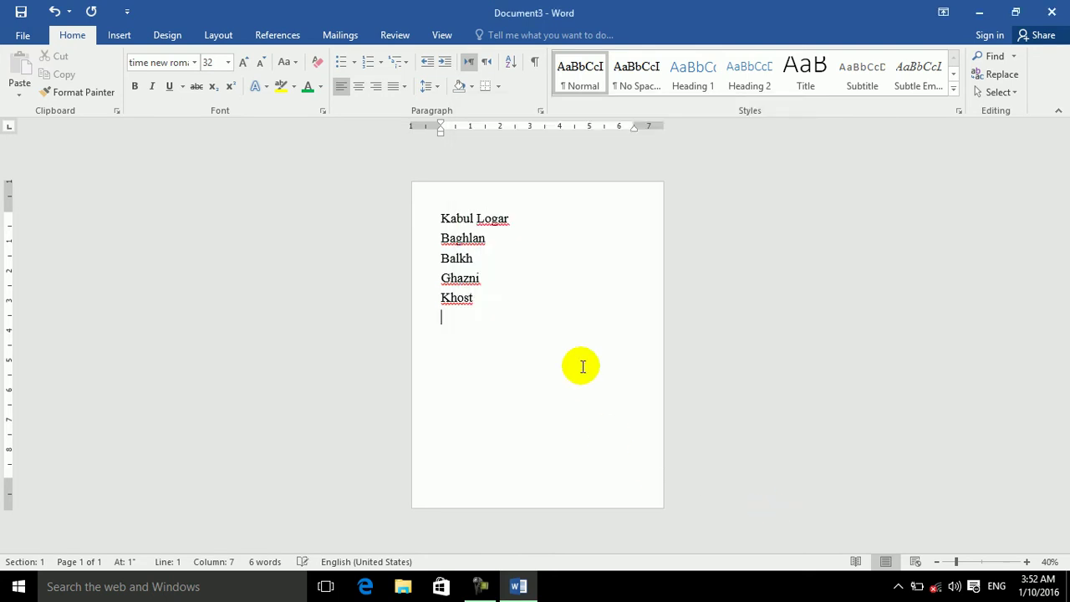
{"action": "key", "text": "ctrl+a"}
{"action": "key", "text": "ctrl+bracketleft"}
{"action": "key", "text": "ctrl+bracketleft"}
{"action": "key", "text": "ctrl+bracketleft"}
{"action": "key", "text": "Delete"}
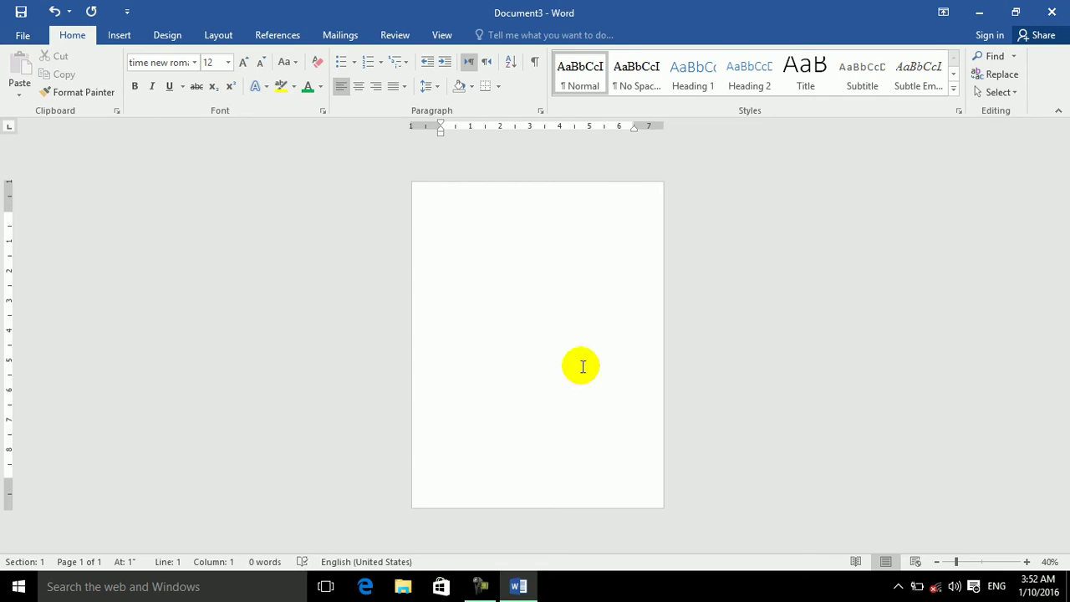
{"action": "type", "text": "and("}
{"action": "key", "text": "Return"}
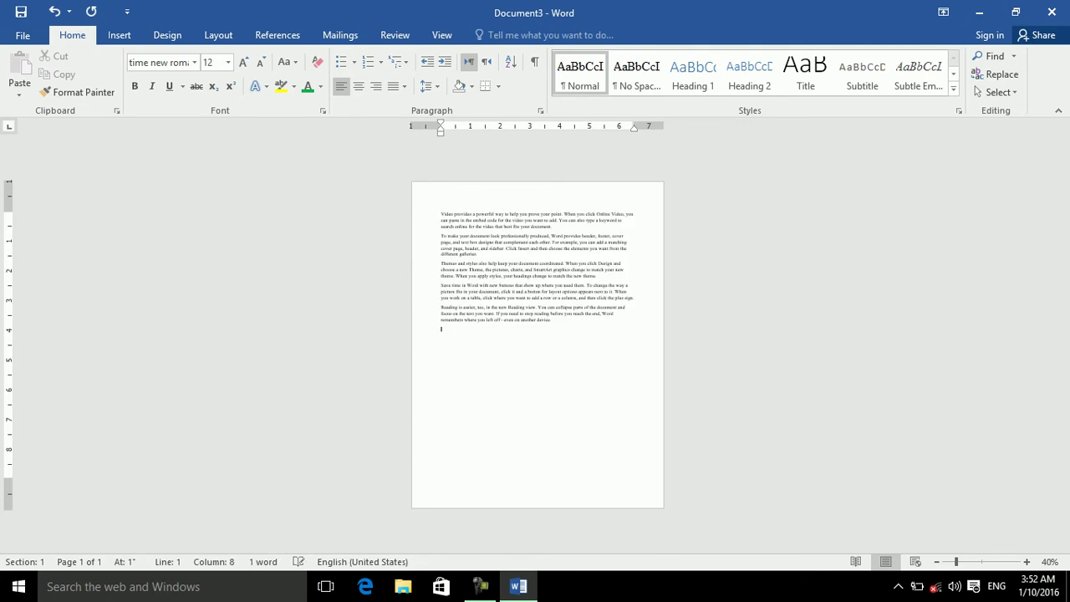
{"action": "key", "text": "ctrl+a"}
{"action": "key", "text": "ctrl+bracketright"}
{"action": "key", "text": "ctrl+bracketright"}
{"action": "key", "text": "ctrl+bracketright"}
{"action": "key", "text": "ctrl+bracketright"}
{"action": "key", "text": "ctrl+bracketright"}
{"action": "key", "text": "ctrl+bracketright"}
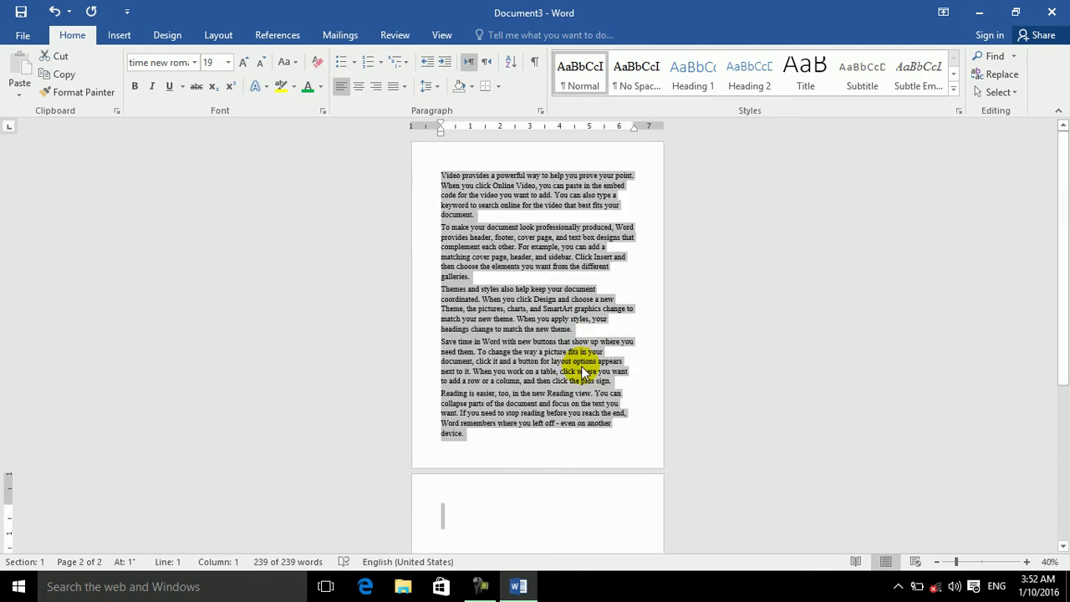
{"action": "left_click", "coordinate": [487, 255]}
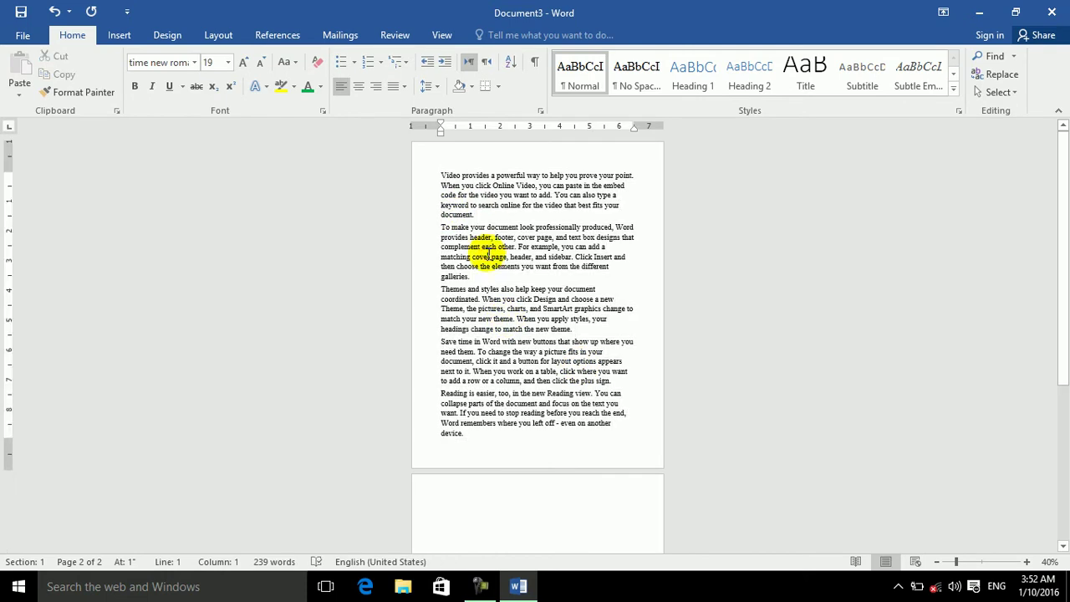
{"action": "key", "text": "ctrl+a"}
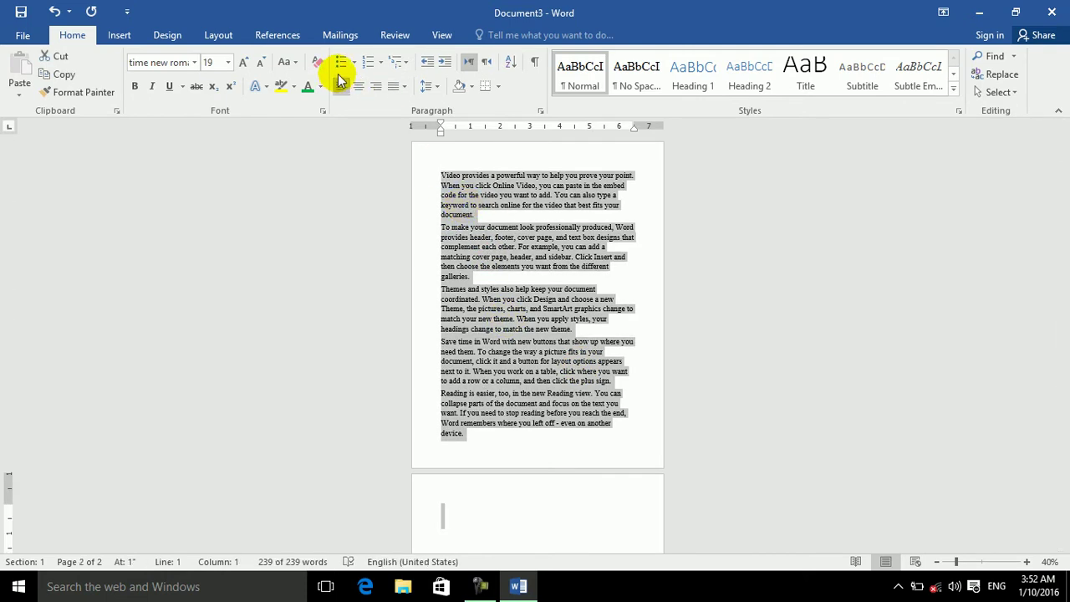
{"action": "left_click", "coordinate": [238, 42]}
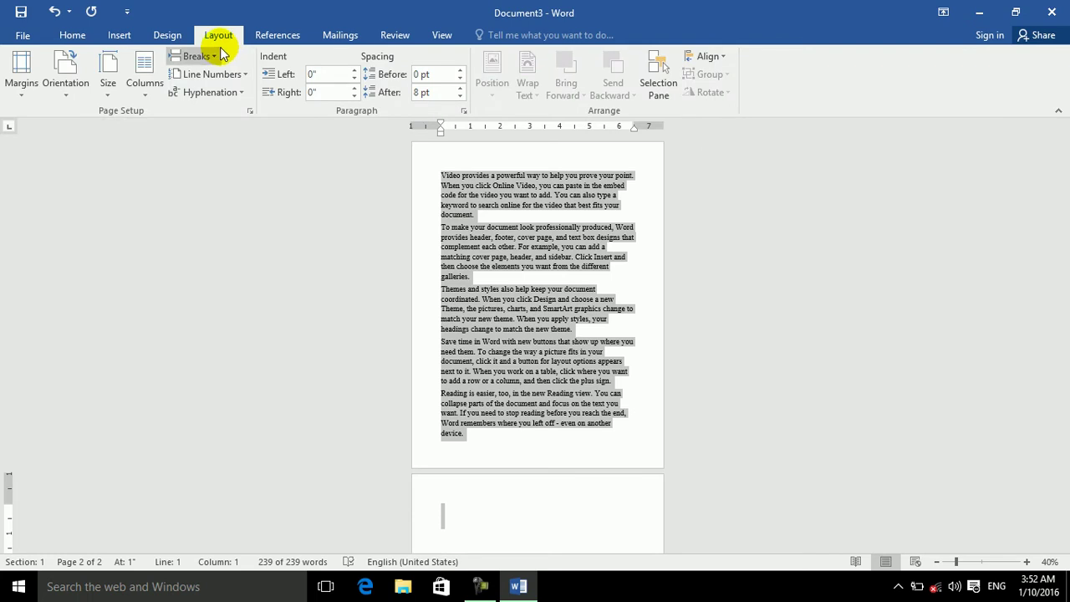
{"action": "left_click", "coordinate": [245, 73]}
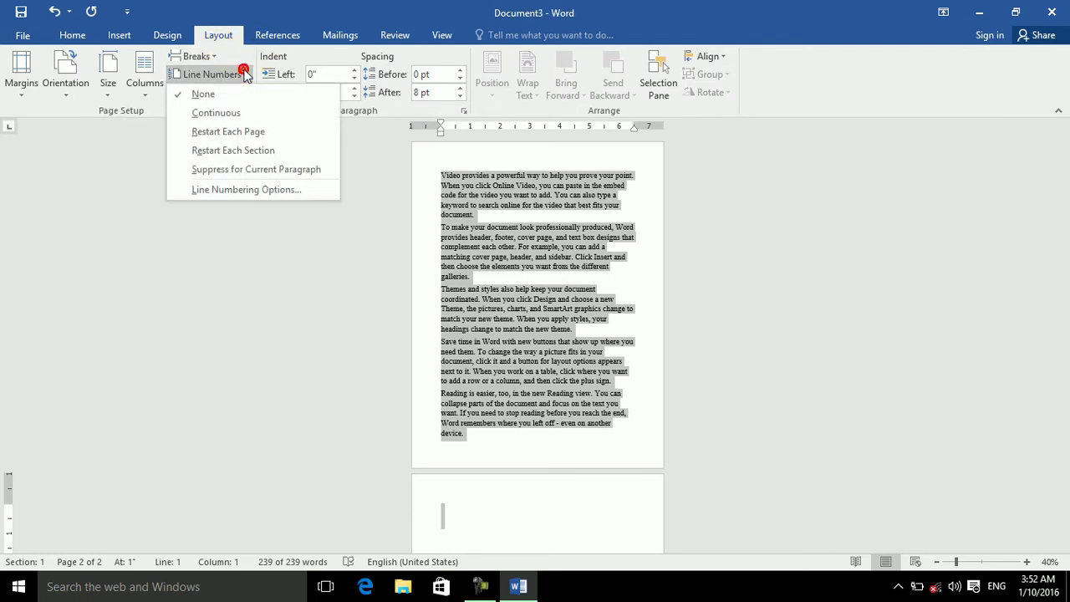
{"action": "left_click", "coordinate": [214, 109]}
{"action": "left_click", "coordinate": [459, 223]}
{"action": "left_click", "coordinate": [470, 256]}
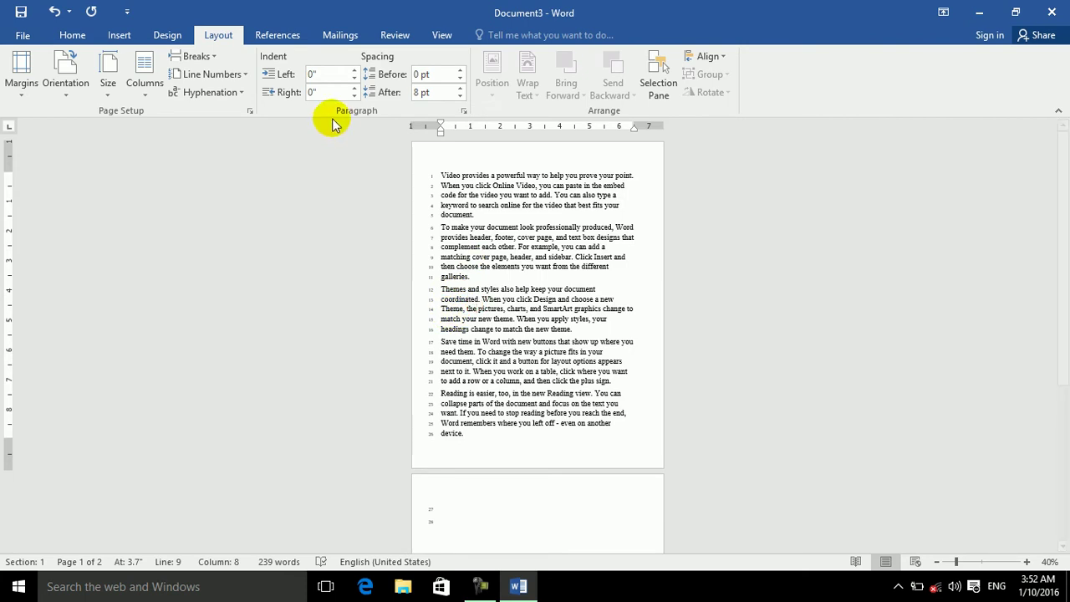
{"action": "left_click", "coordinate": [463, 111]}
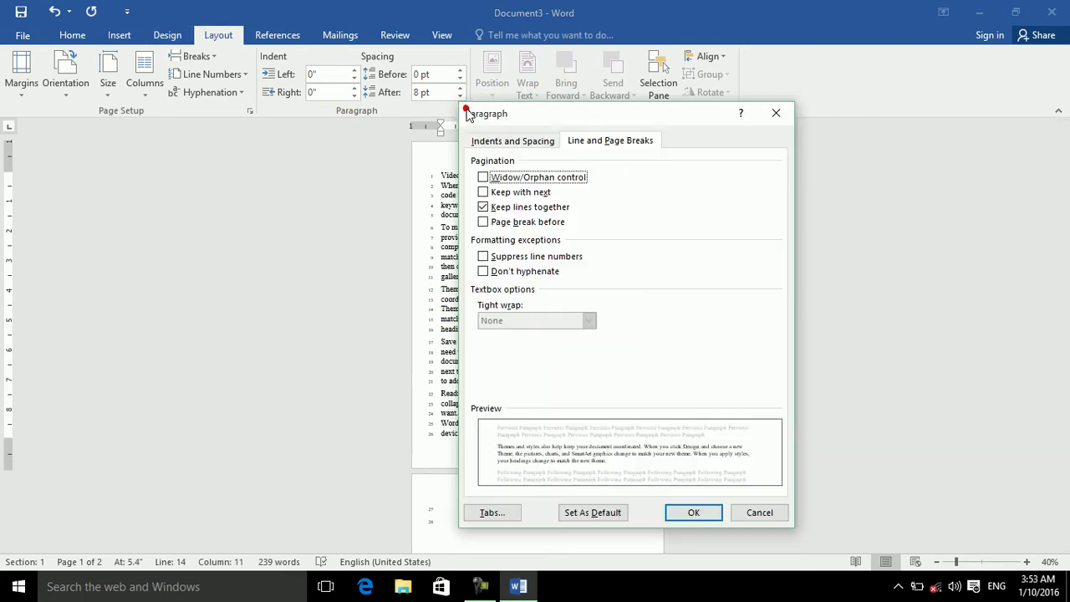
{"action": "left_click", "coordinate": [485, 256]}
{"action": "left_click", "coordinate": [694, 512]}
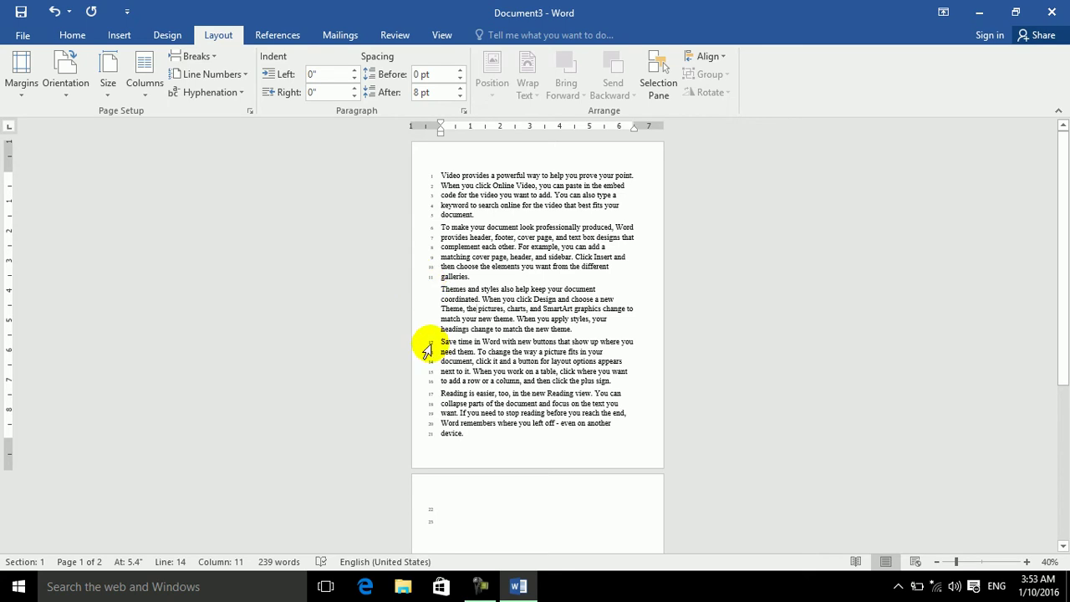
Undo the line numbering and enlarge the selected text's font size
{"action": "key", "text": "ctrl+z"}
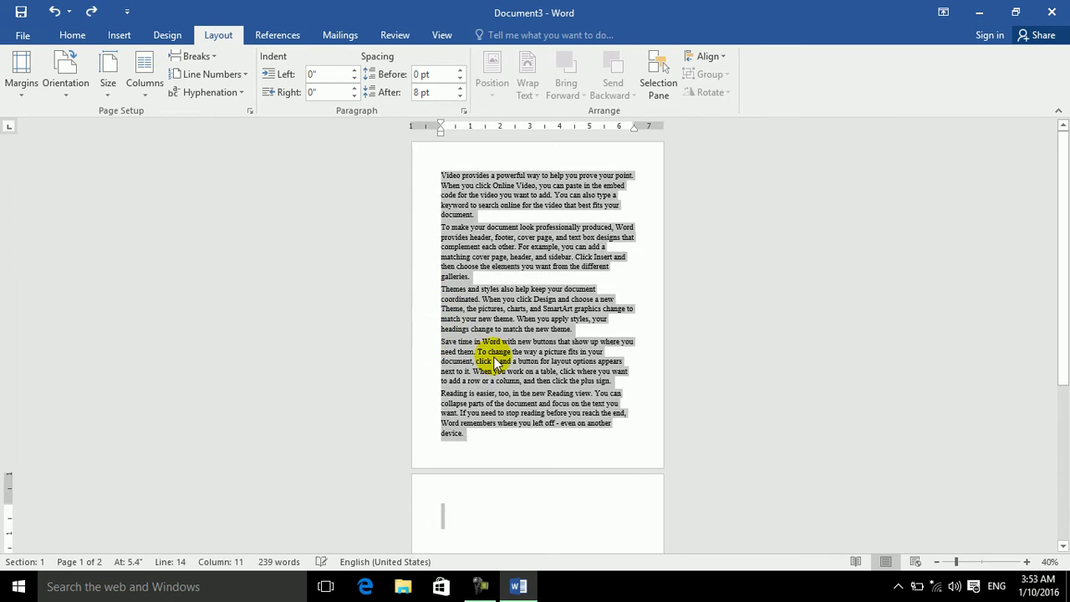
{"action": "left_click", "coordinate": [464, 111]}
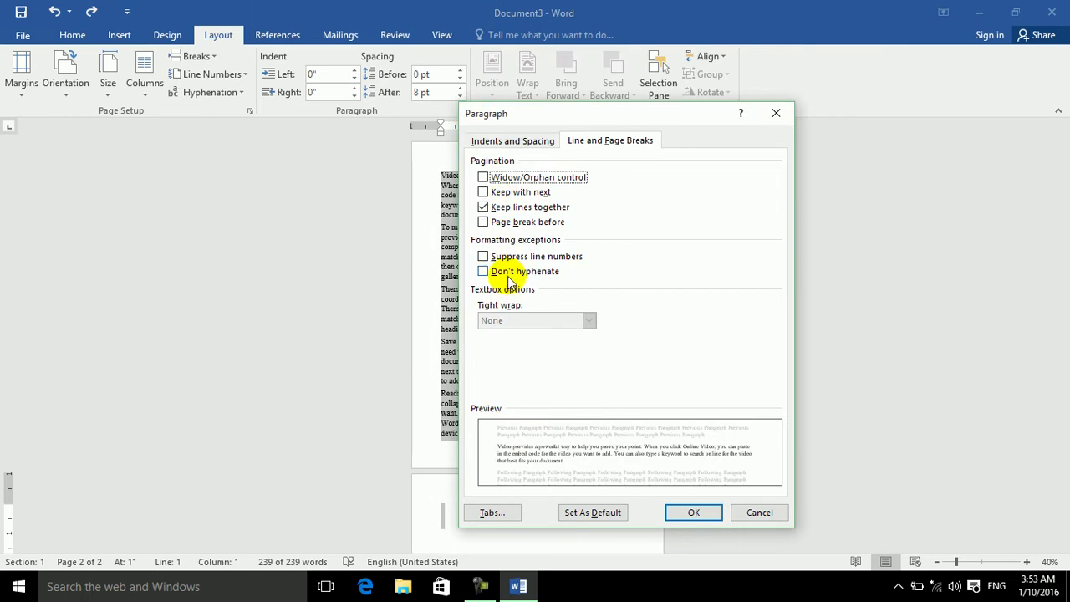
{"action": "left_click", "coordinate": [695, 515]}
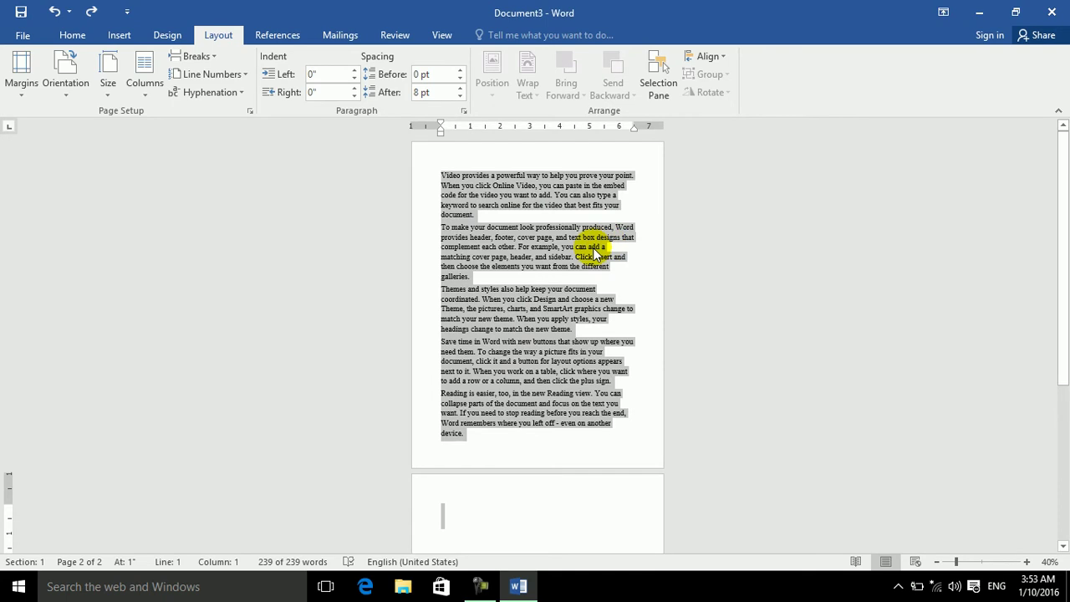
{"action": "key", "text": "ctrl+bracketright"}
{"action": "key", "text": "ctrl+bracketright"}
{"action": "key", "text": "ctrl+bracketright"}
{"action": "key", "text": "ctrl+bracketright"}
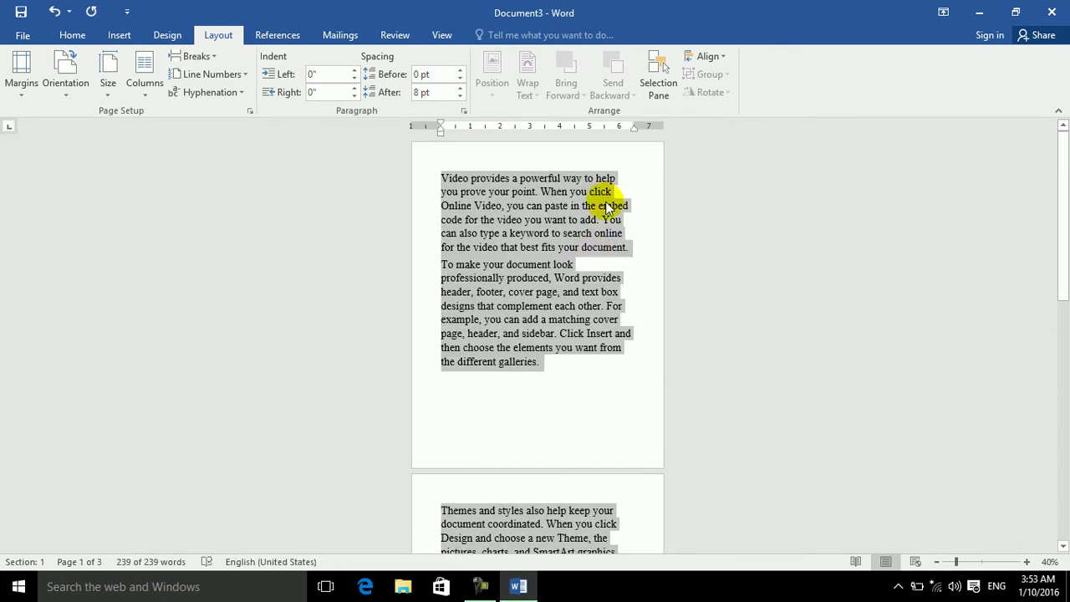
Replace 'help' in the first sentence with 'afghanistan' and select the whole document
{"action": "triple_click", "coordinate": [606, 180]}
{"action": "double_click", "coordinate": [606, 179]}
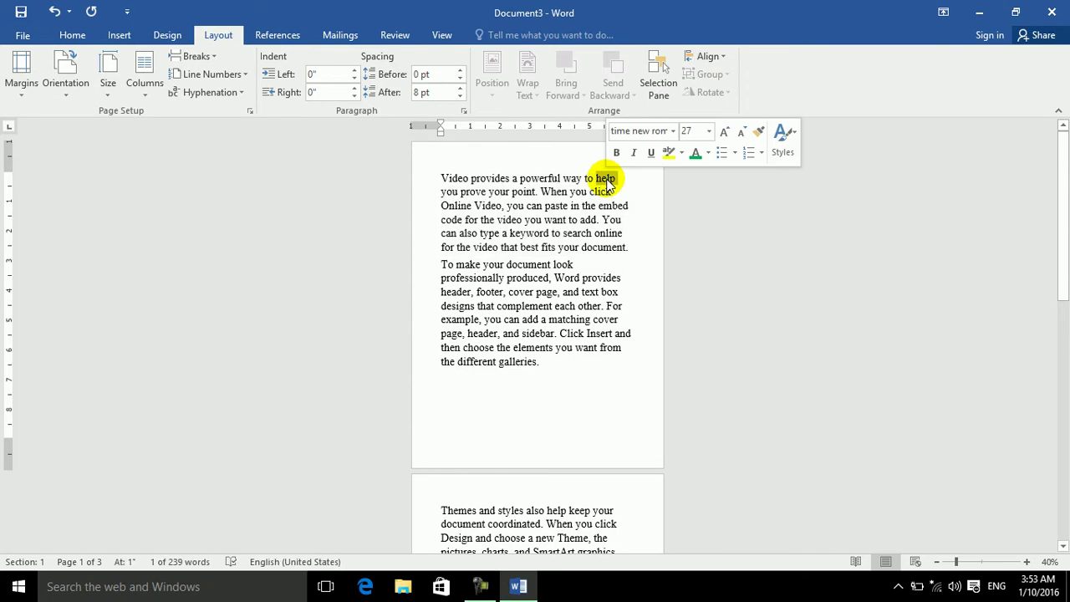
{"action": "type", "text": "afgh"}
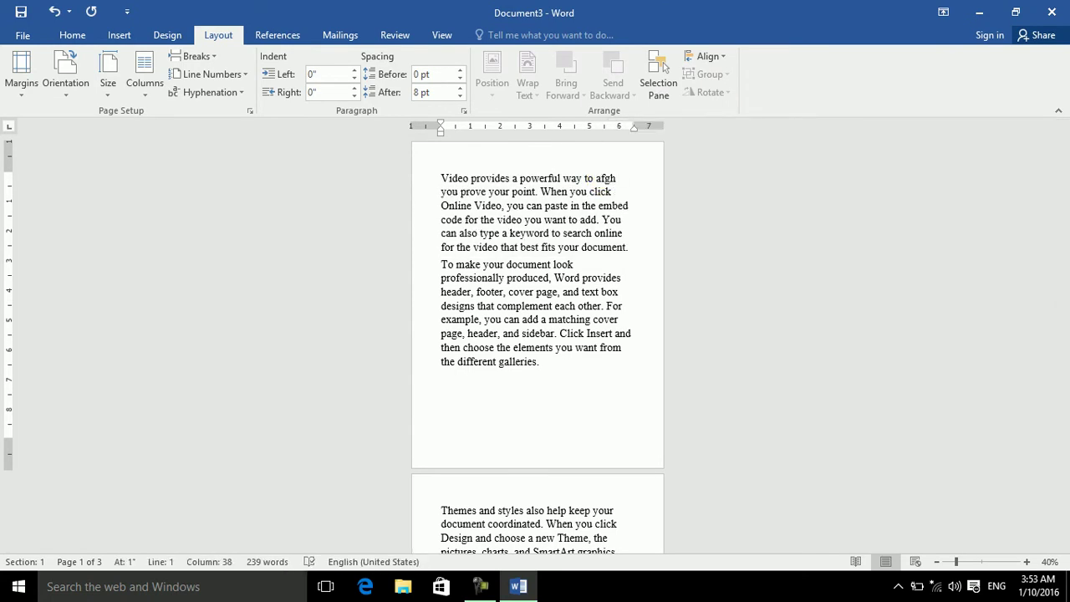
{"action": "type", "text": "anistna you prove your point. When"}
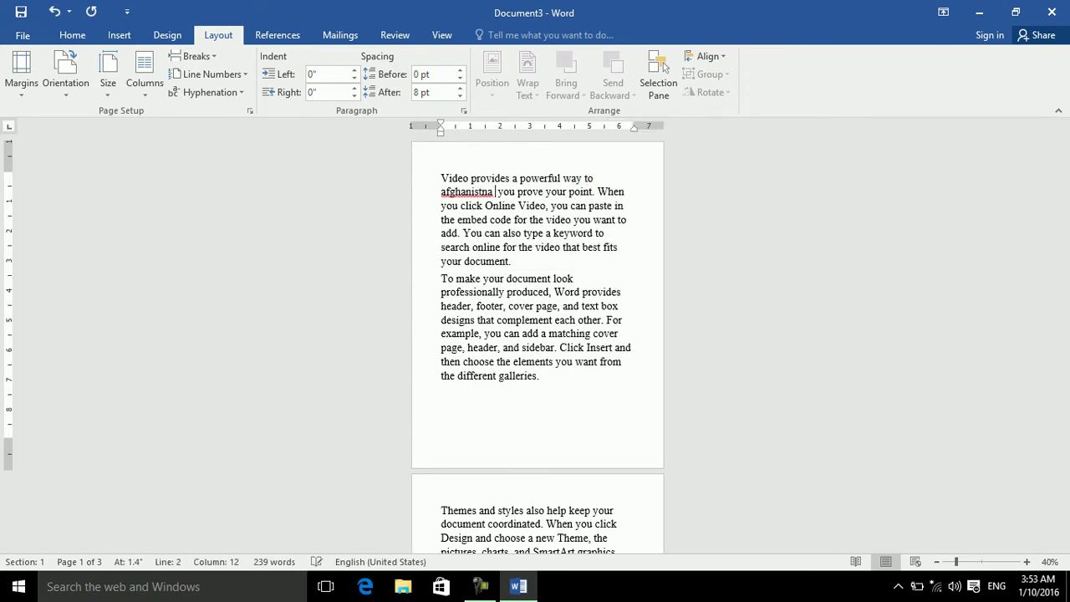
{"action": "key", "text": "Right"}
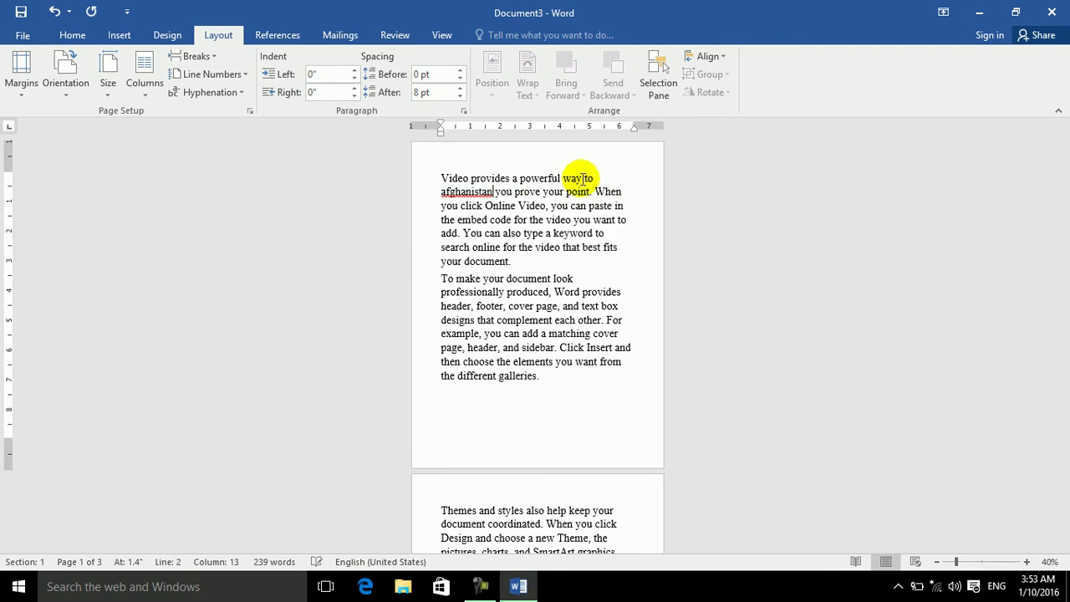
{"action": "key", "text": "ctrl+a"}
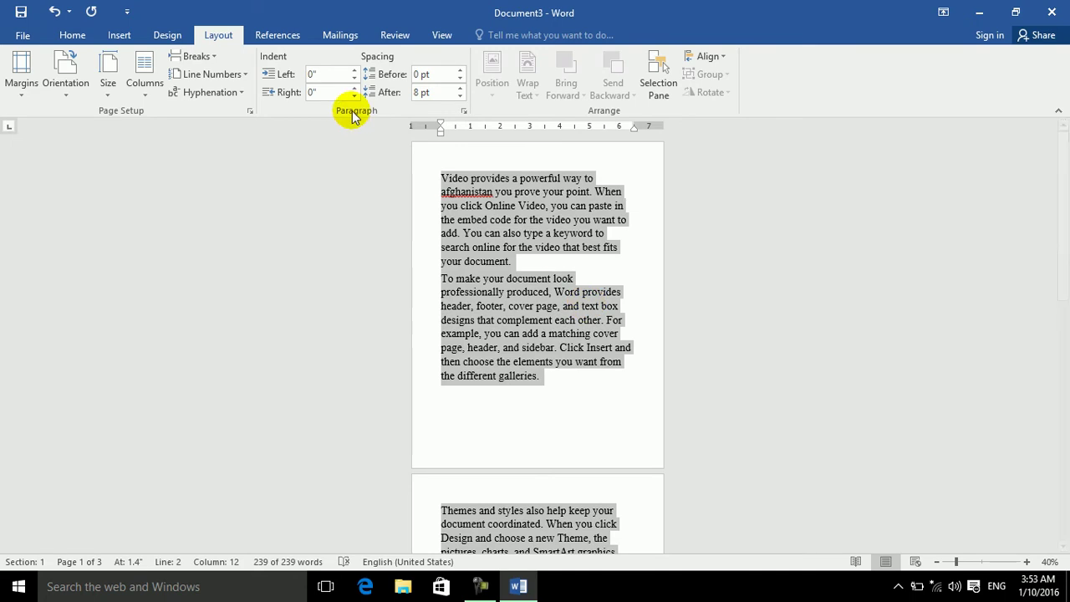
Turn on automatic hyphenation so 'afghanistan' breaks as 'afghani-stan'
{"action": "left_click", "coordinate": [241, 92]}
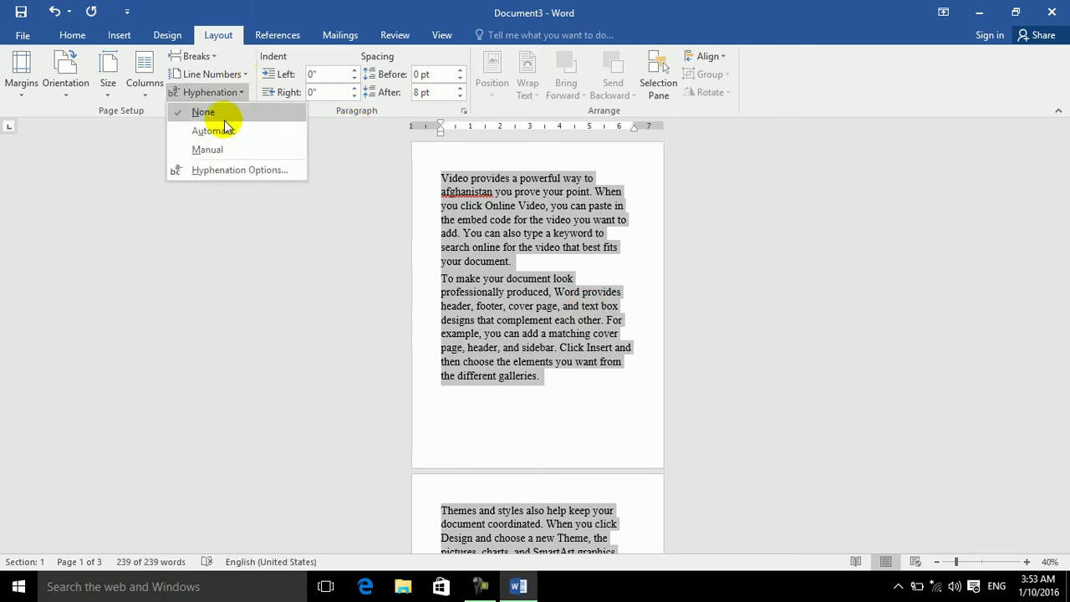
{"action": "left_click", "coordinate": [223, 128]}
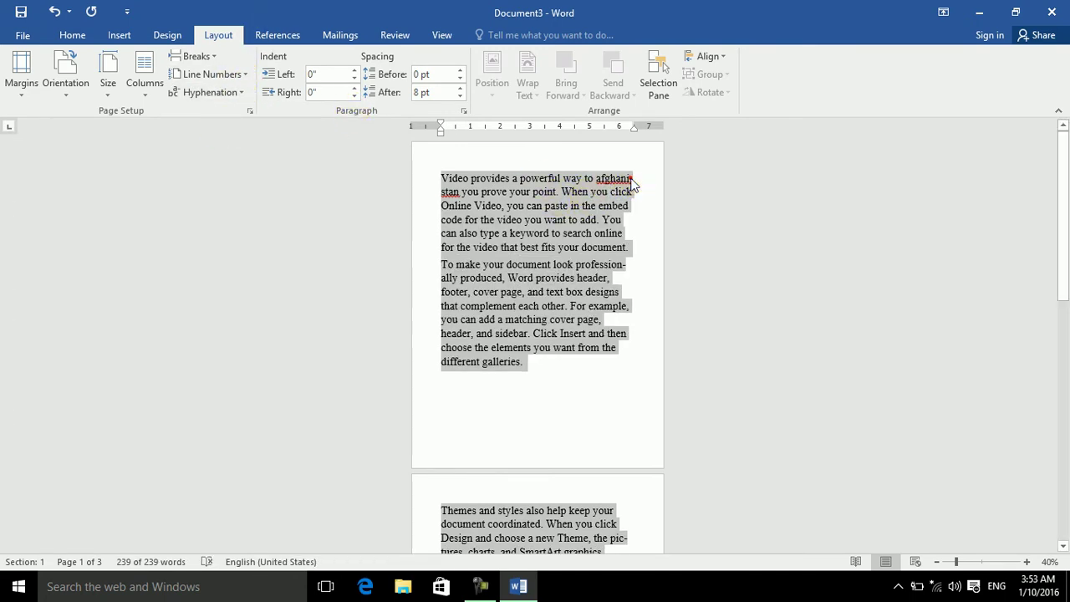
{"action": "left_click", "coordinate": [631, 178]}
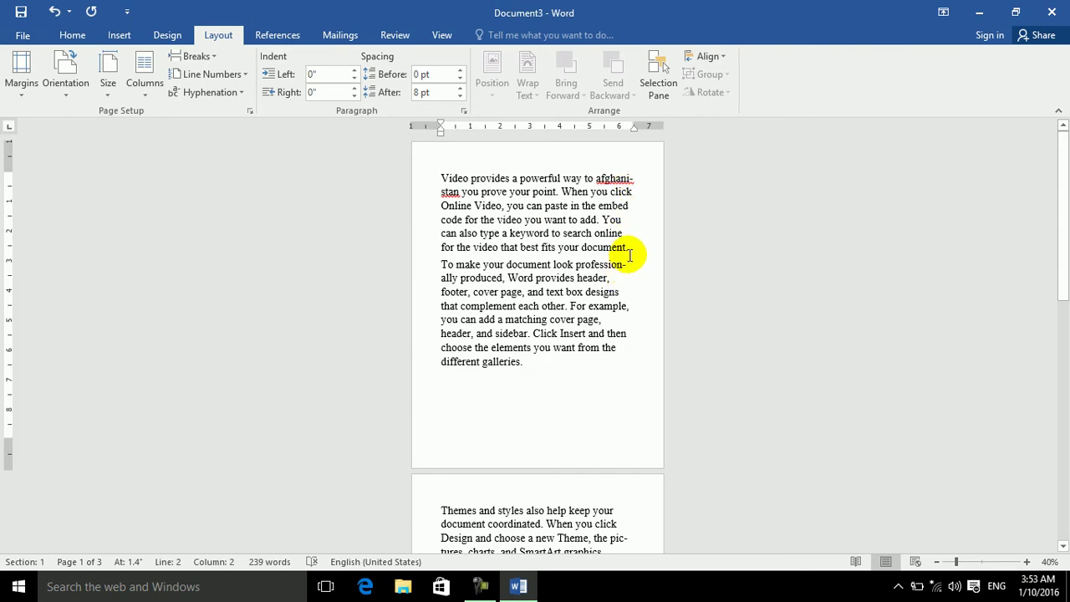
{"action": "double_click", "coordinate": [631, 178]}
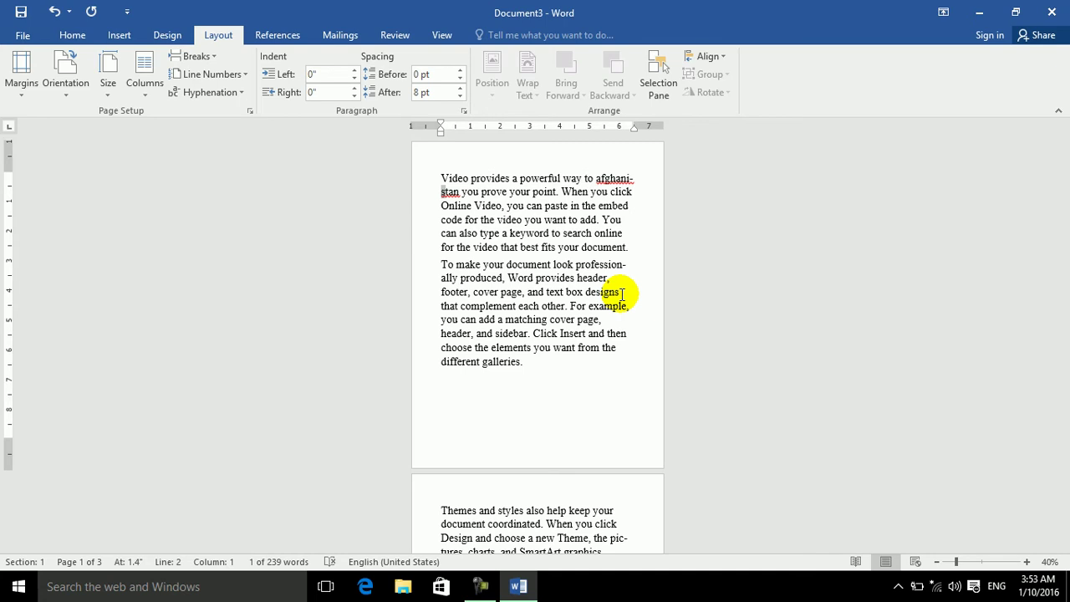
{"action": "left_click", "coordinate": [637, 185]}
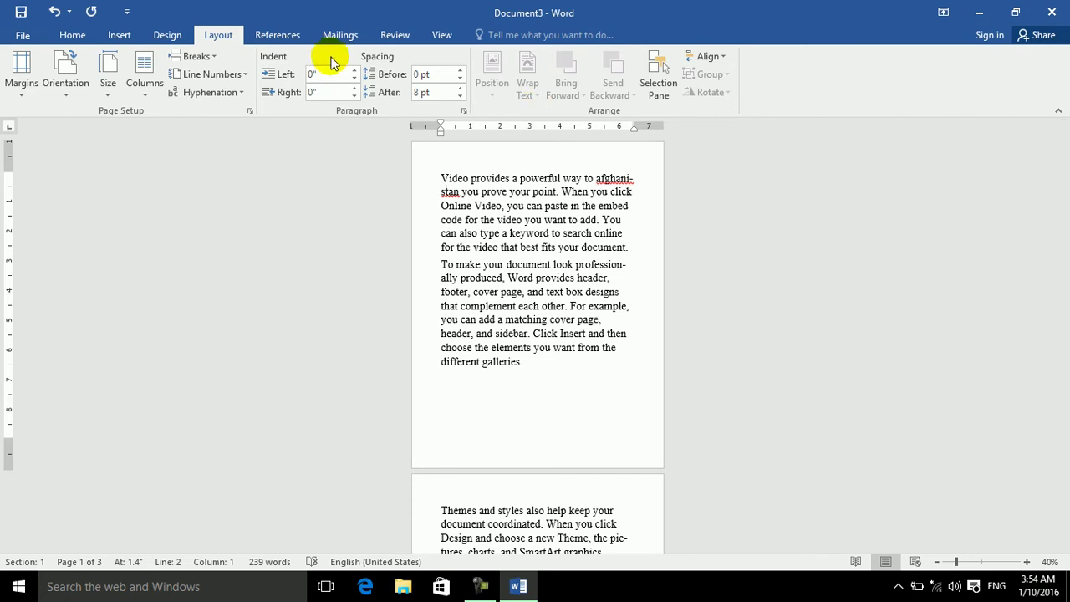
Turn on Don't hyphenate for the first paragraph, then for the whole selected document
{"action": "left_click", "coordinate": [463, 109]}
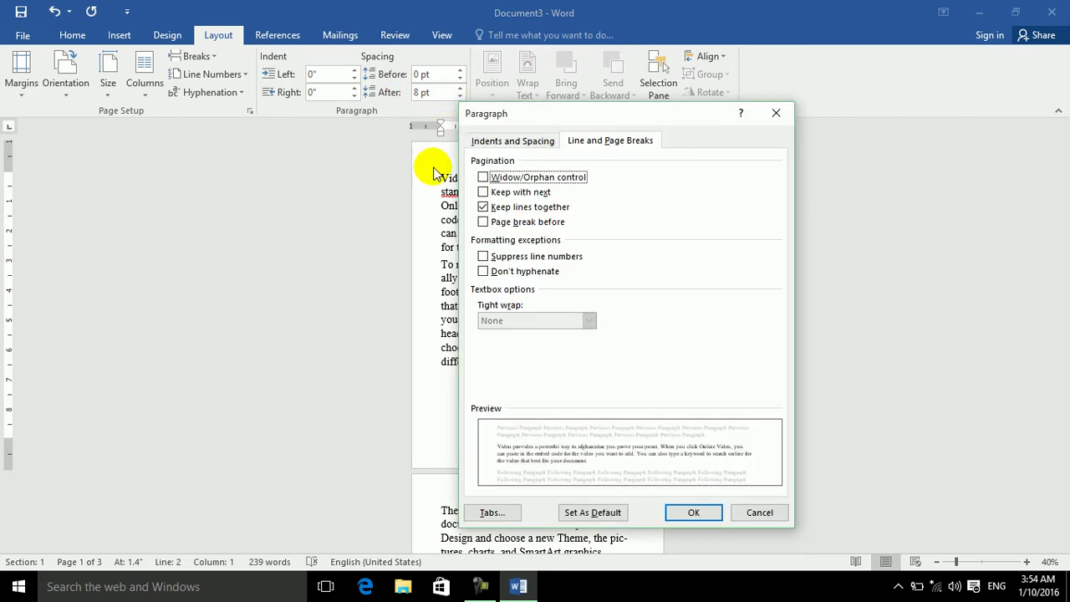
{"action": "left_click", "coordinate": [483, 271]}
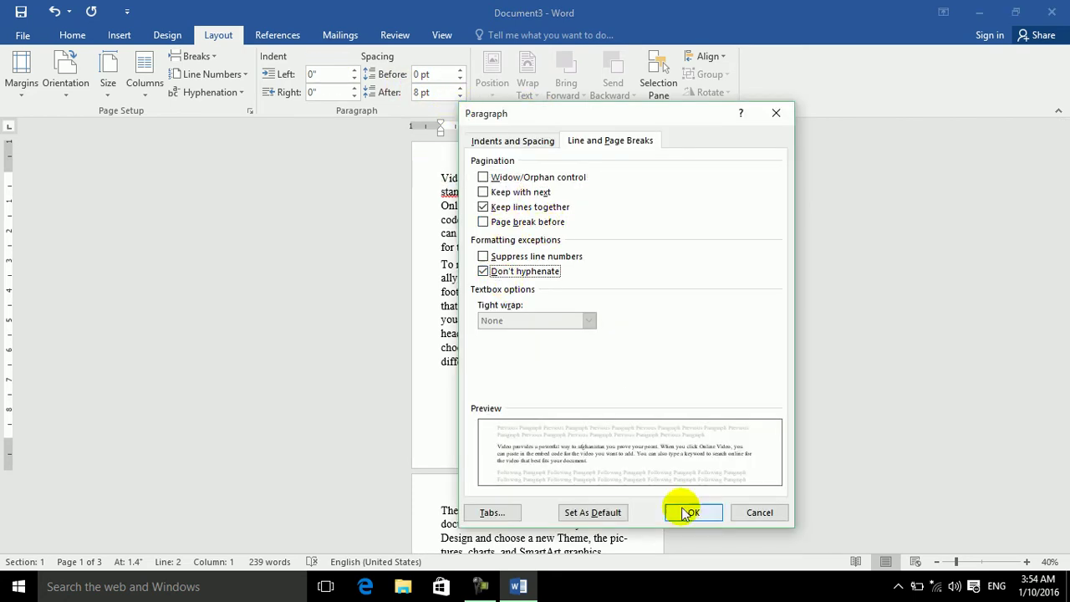
{"action": "left_click", "coordinate": [693, 512]}
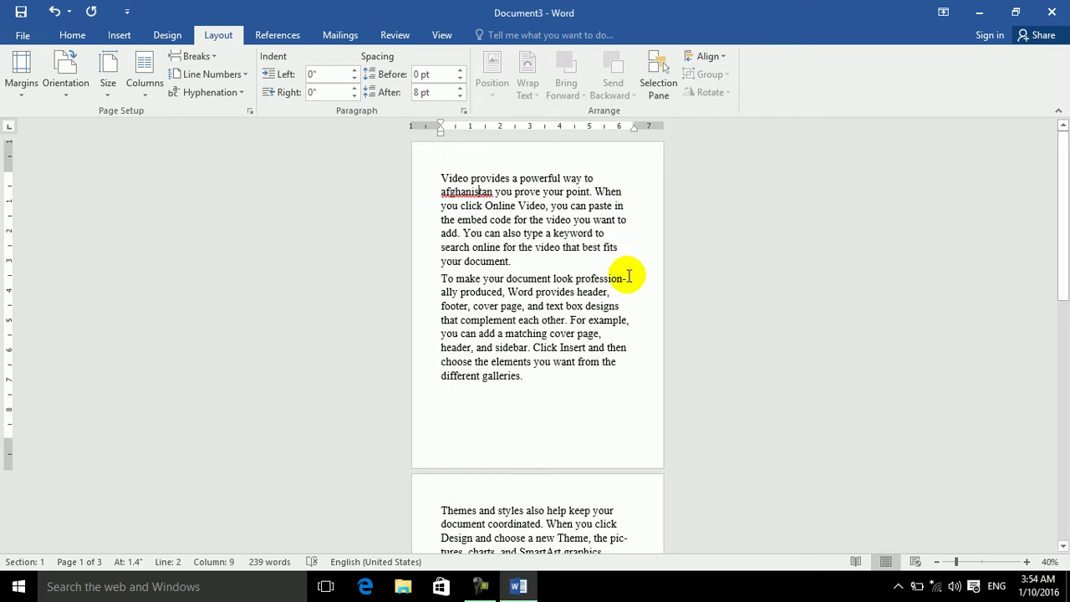
{"action": "key", "text": "ctrl+a"}
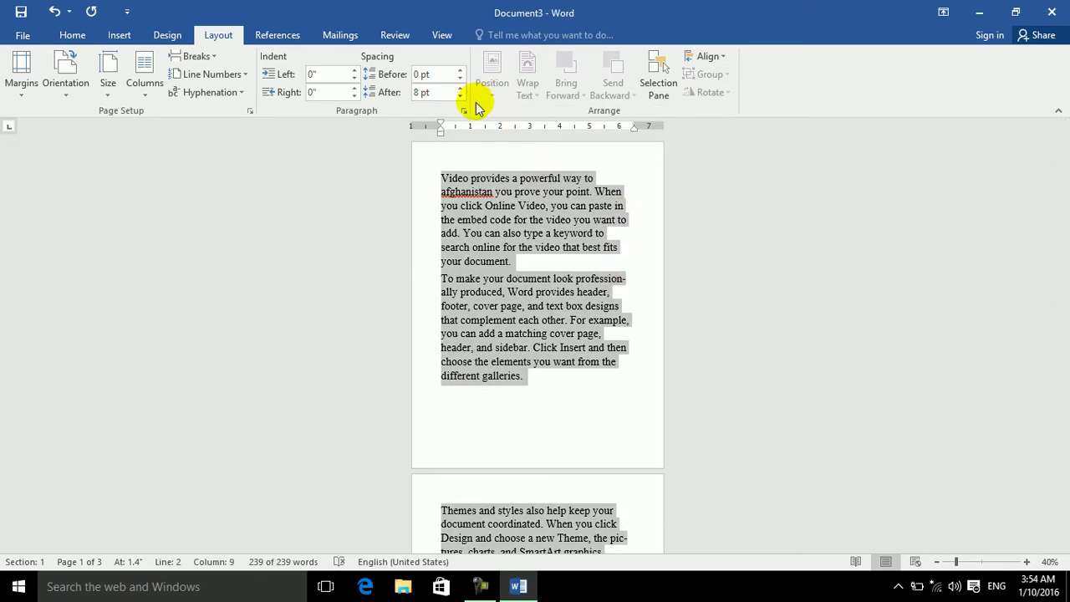
{"action": "left_click", "coordinate": [463, 109]}
{"action": "left_click", "coordinate": [502, 271]}
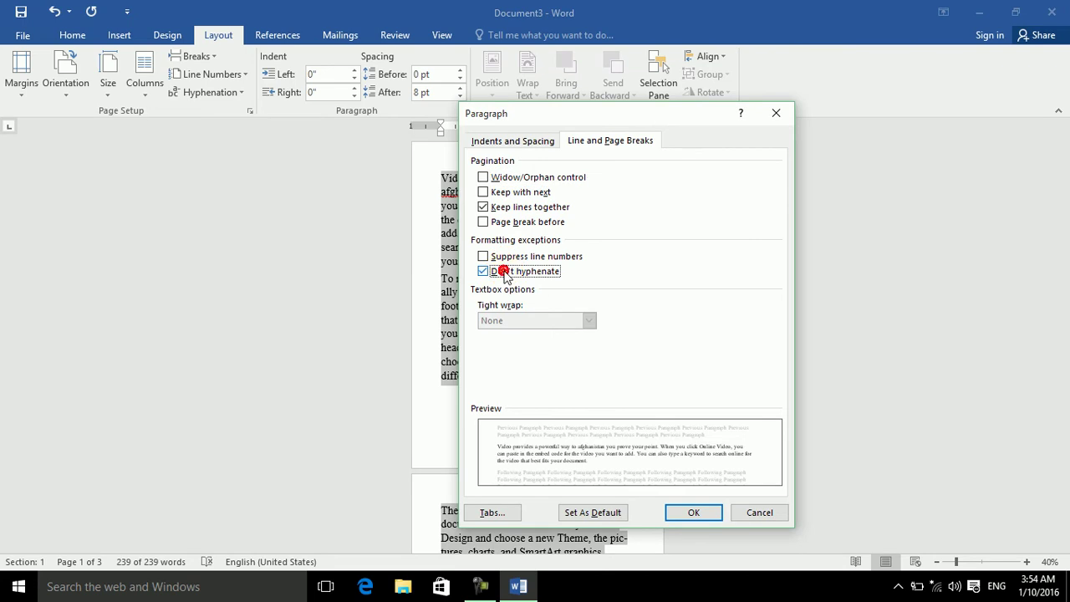
{"action": "left_click", "coordinate": [694, 513]}
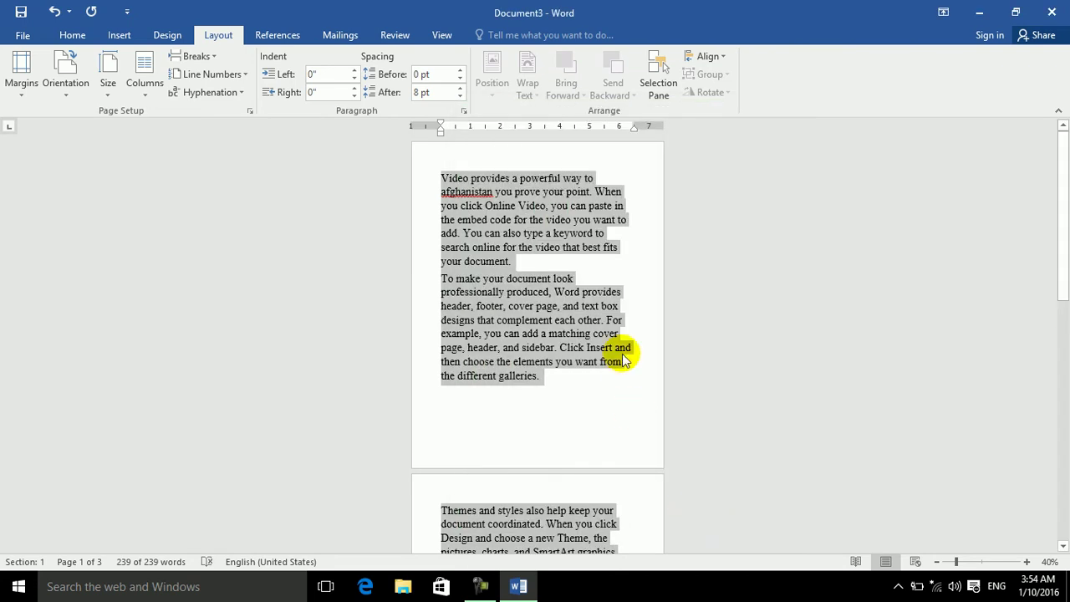
Choose a document hyphenation option, recheck and cancel the Paragraph settings, then open the text box gallery
{"action": "left_click", "coordinate": [239, 92]}
{"action": "left_click", "coordinate": [220, 123]}
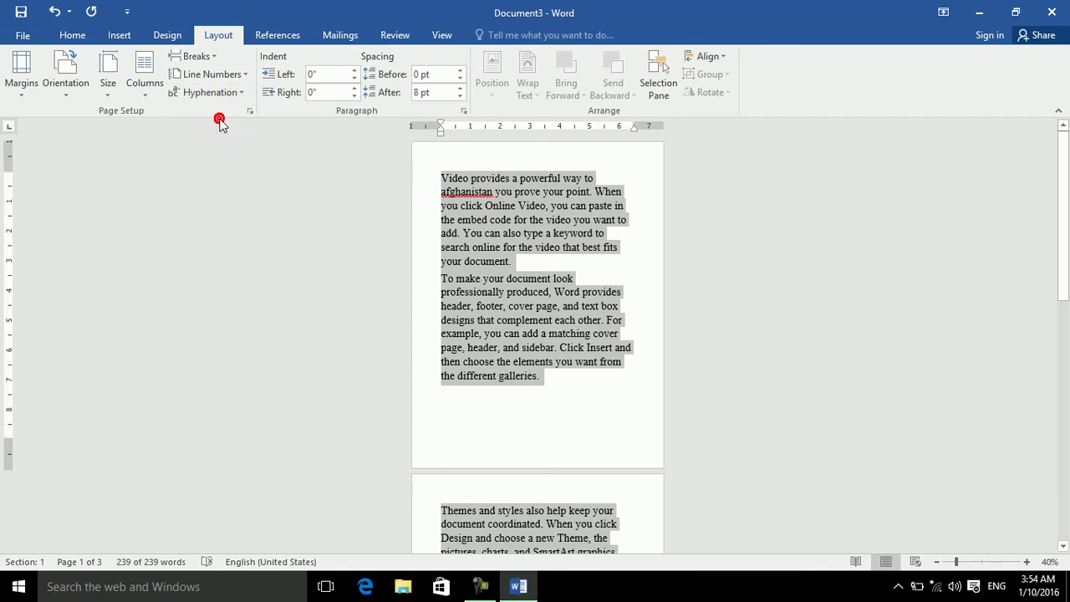
{"action": "left_click", "coordinate": [555, 219]}
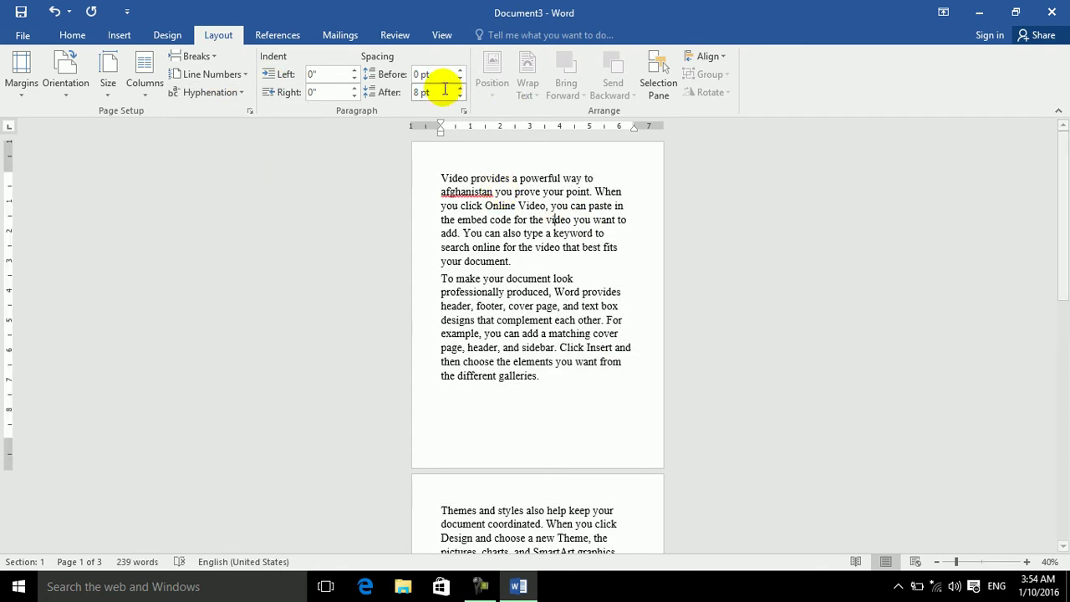
{"action": "left_click", "coordinate": [463, 112]}
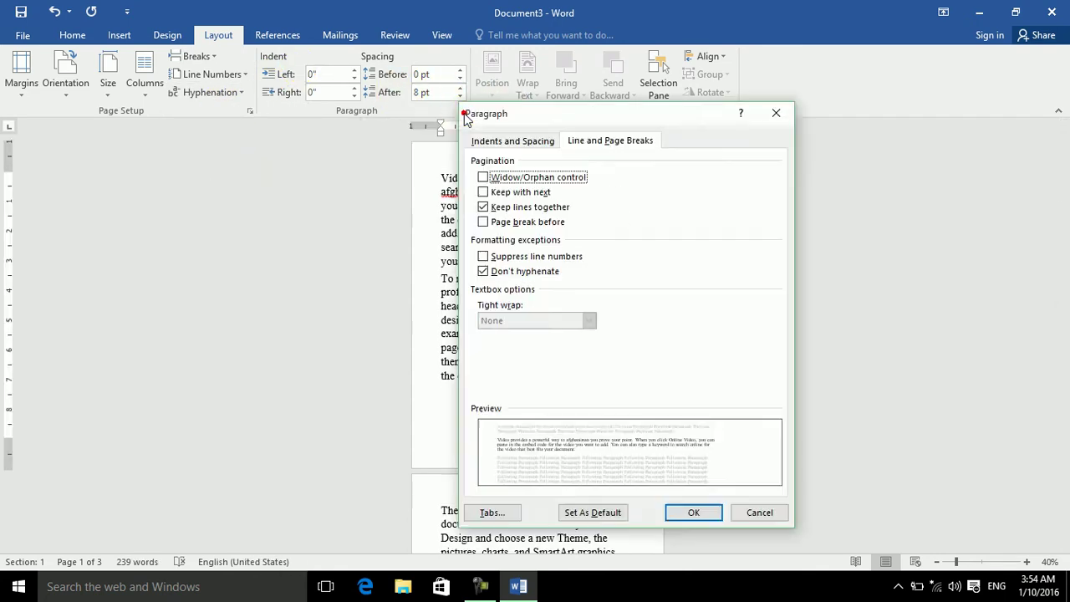
{"action": "left_click", "coordinate": [509, 320]}
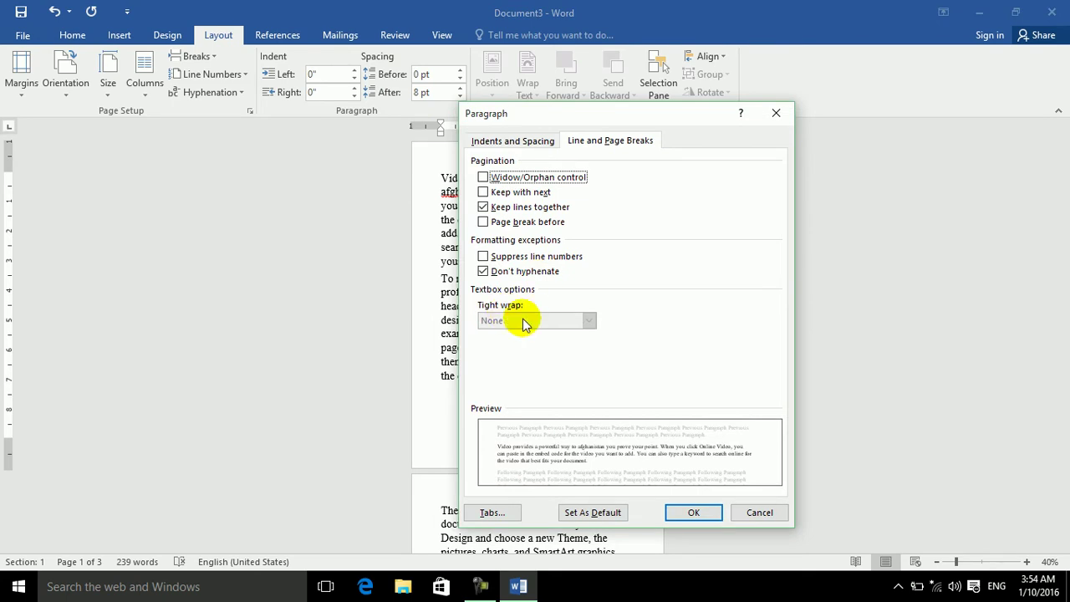
{"action": "left_click", "coordinate": [759, 513]}
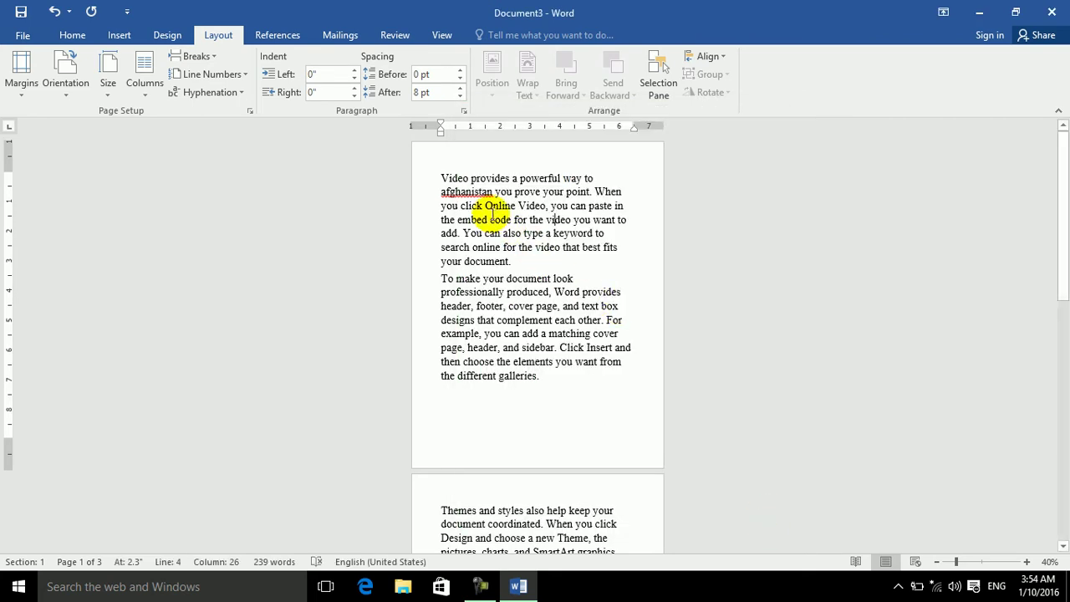
{"action": "left_click", "coordinate": [123, 37]}
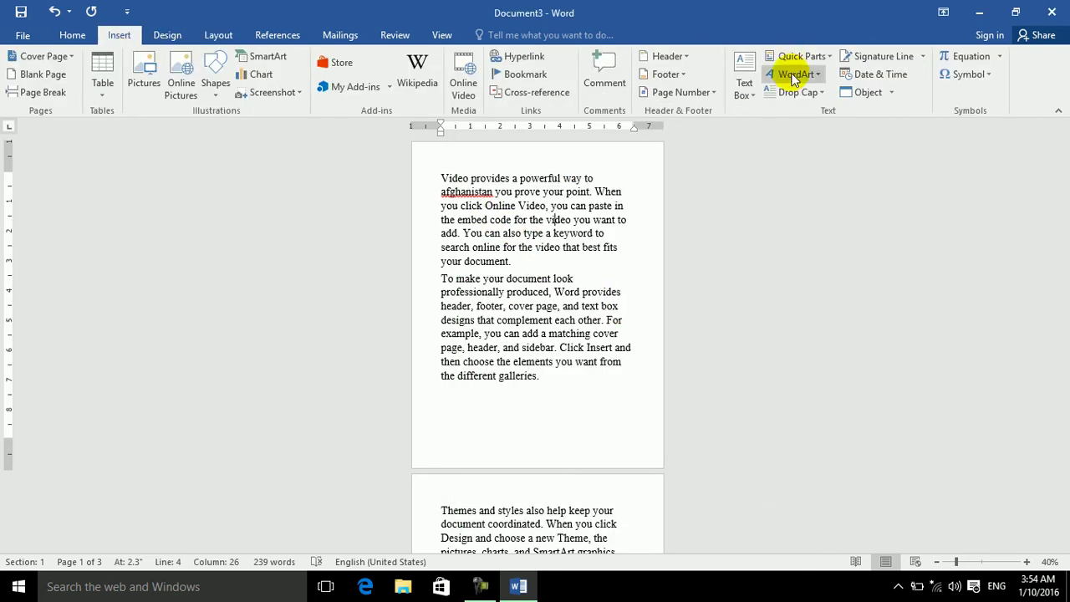
{"action": "left_click", "coordinate": [748, 87]}
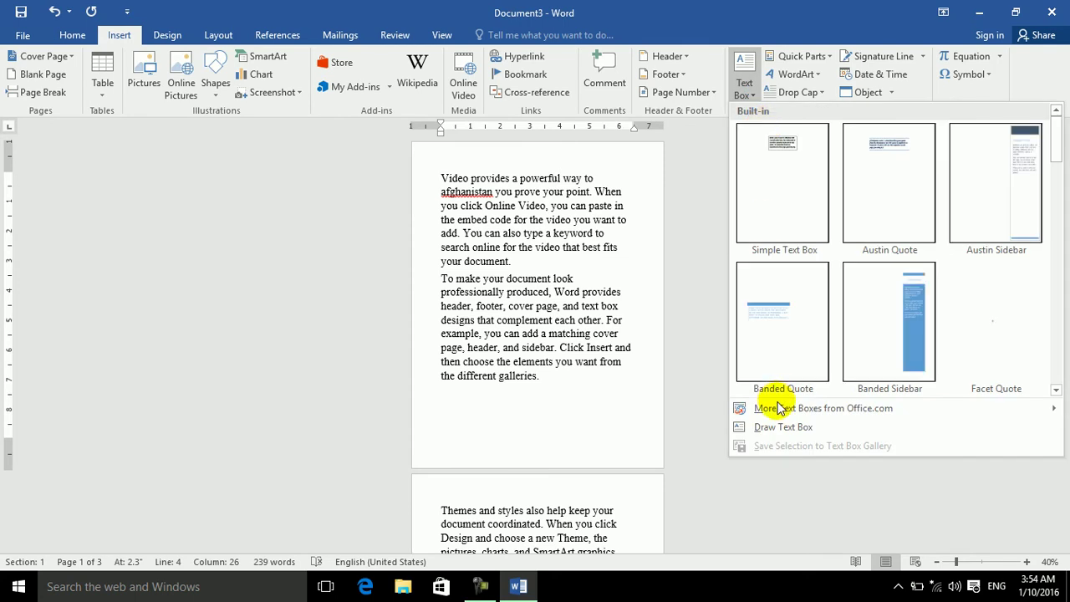
Draw a custom text box over the first paragraph on page 1
{"action": "left_click", "coordinate": [767, 427]}
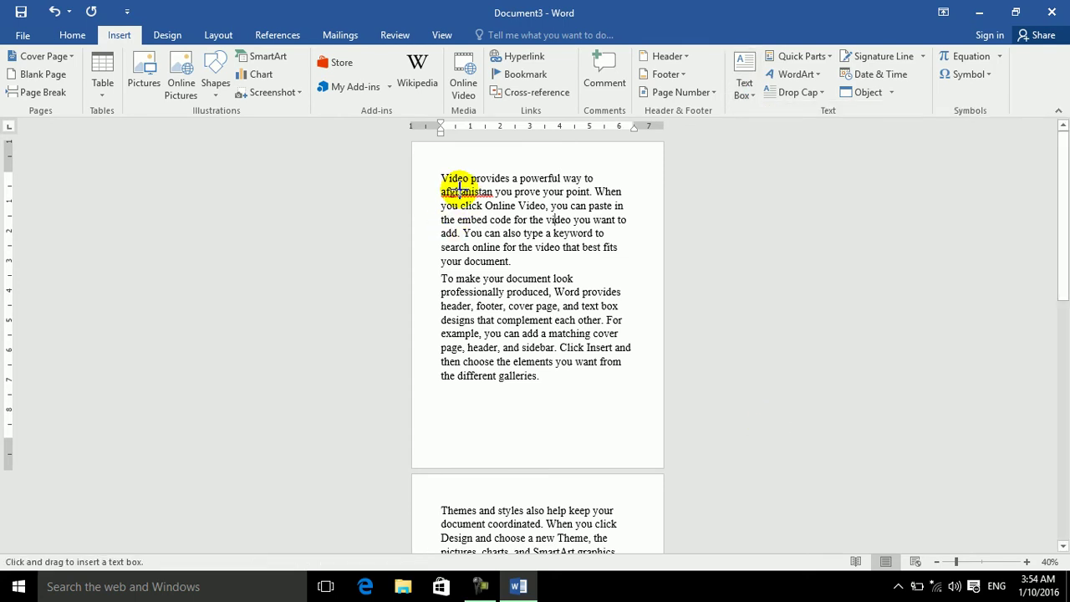
{"action": "left_click_drag", "start_coordinate": [461, 189], "coordinate": [550, 251]}
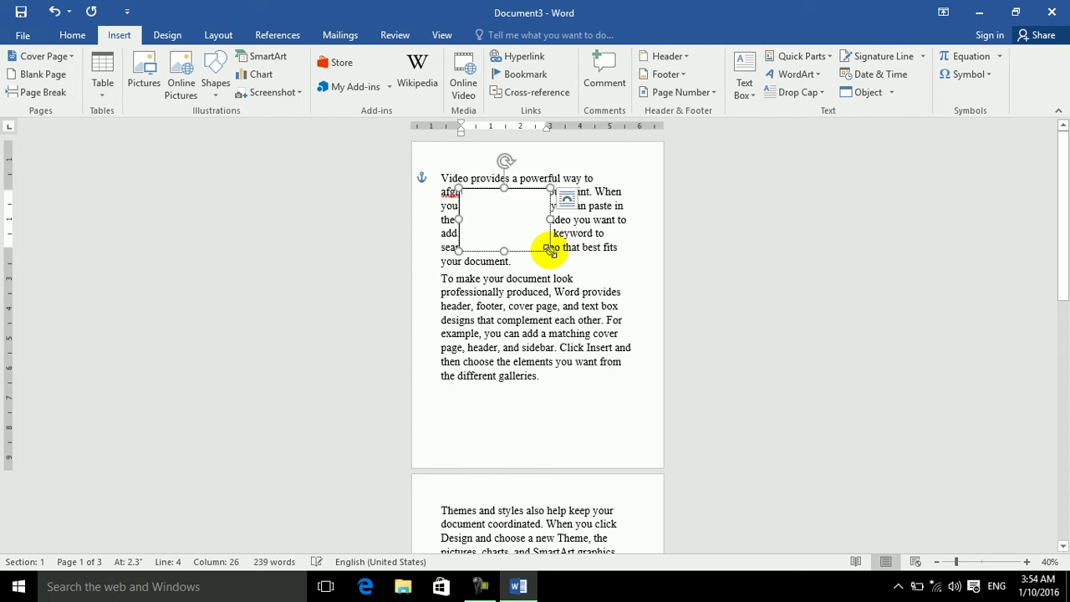
{"action": "left_click", "coordinate": [585, 220]}
Use Format Painter to copy the body text's 27 pt formatting onto the text box's text
{"action": "left_click", "coordinate": [95, 93]}
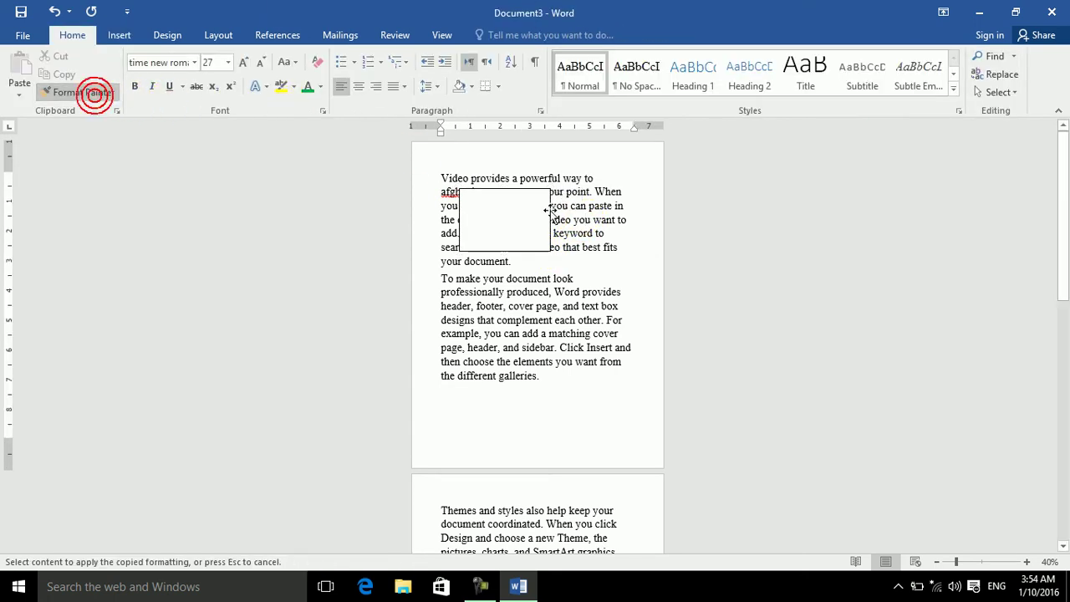
{"action": "left_click", "coordinate": [502, 209]}
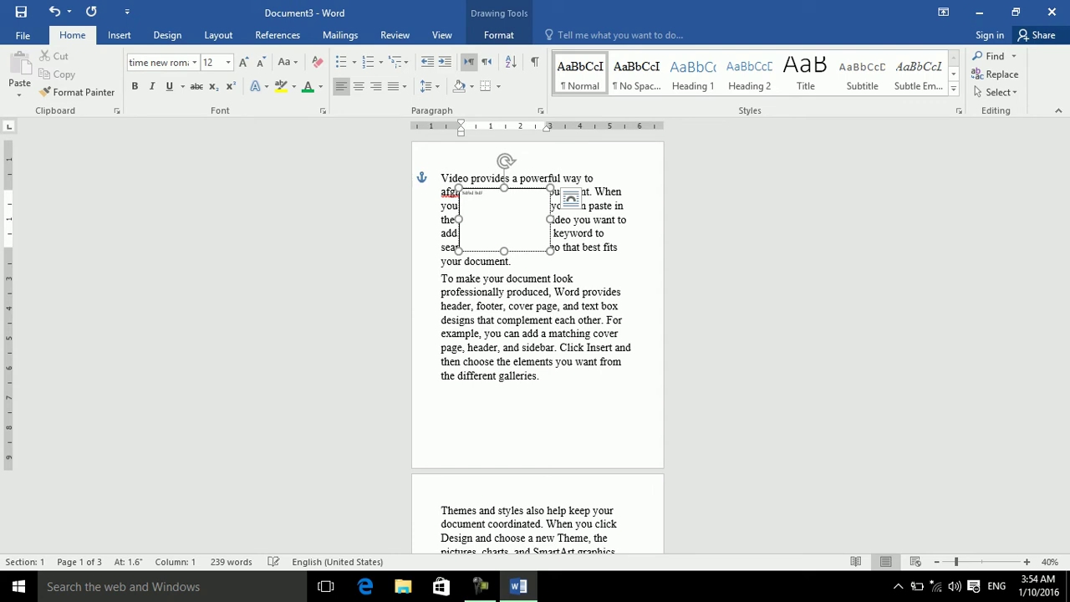
{"action": "left_click", "coordinate": [589, 206]}
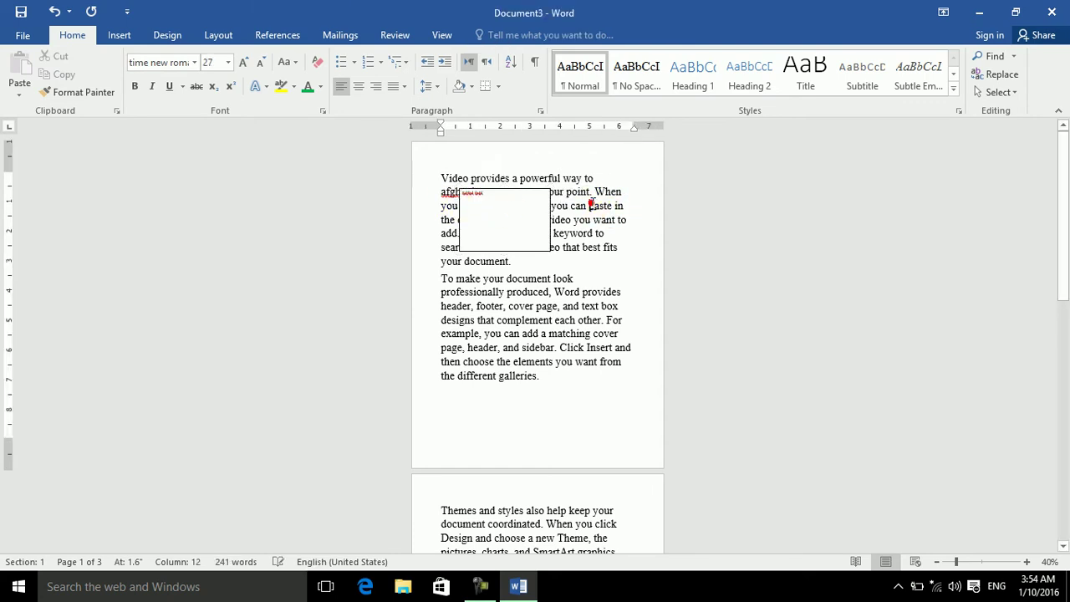
{"action": "left_click", "coordinate": [77, 92]}
{"action": "left_click_drag", "start_coordinate": [467, 193], "coordinate": [509, 202]}
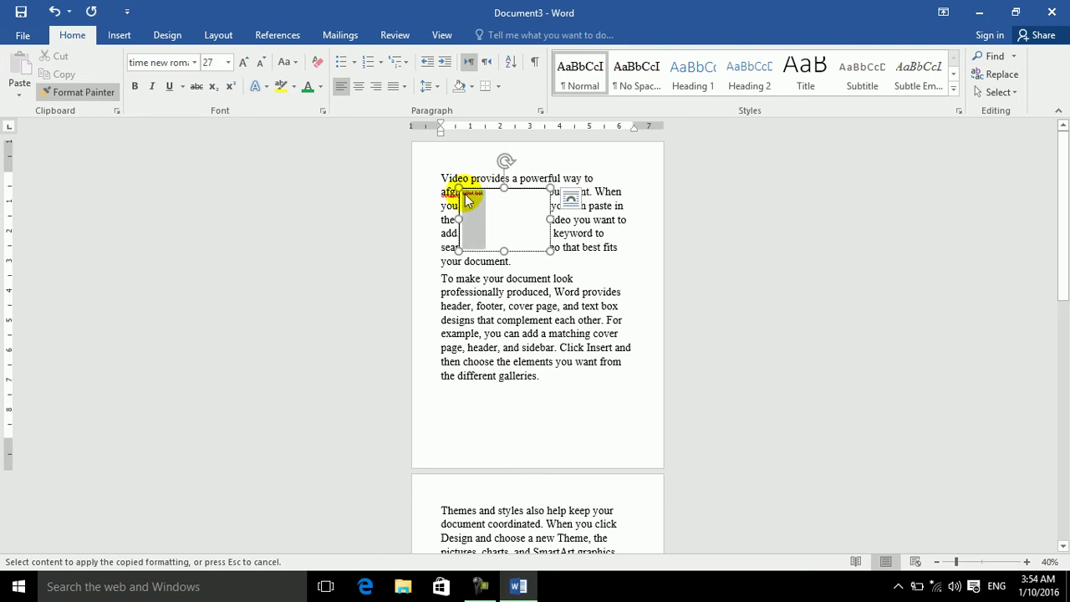
{"action": "left_click", "coordinate": [517, 202]}
Type 'sdgf fsgfgdfsgkjsd j' in the text box, widen it slightly, and set Shape Fill to No Fill
{"action": "type", "text": "sdgf fsgfgdfsgdfgksdfg dsfkjkjkjk"}
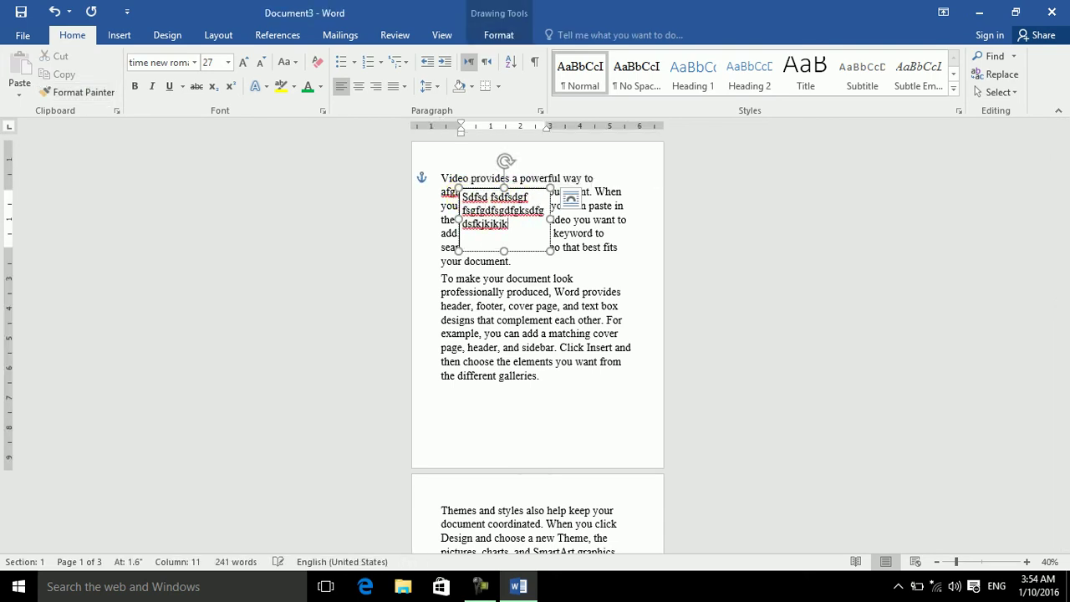
{"action": "type", "text": "jsd jkds jfk"}
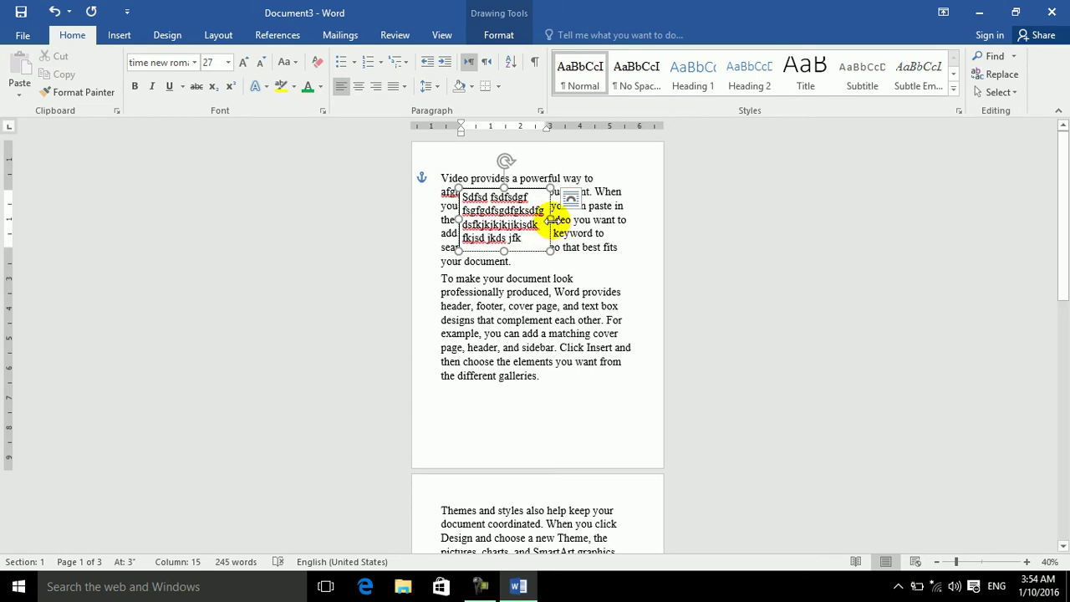
{"action": "left_click_drag", "start_coordinate": [550, 219], "coordinate": [565, 219]}
{"action": "left_click", "coordinate": [564, 219]}
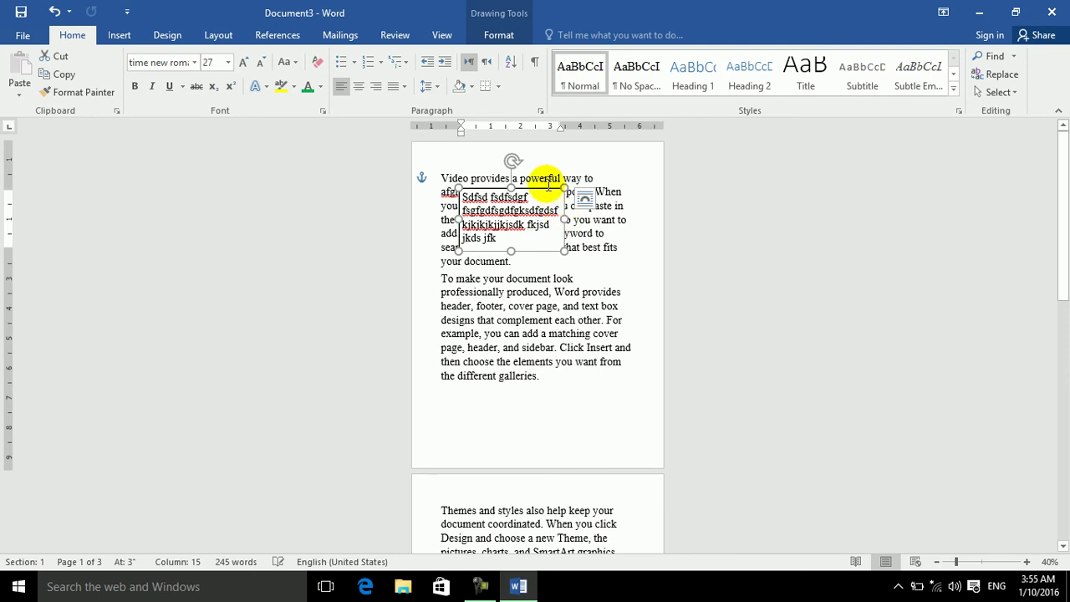
{"action": "left_click", "coordinate": [499, 34]}
{"action": "left_click", "coordinate": [429, 74]}
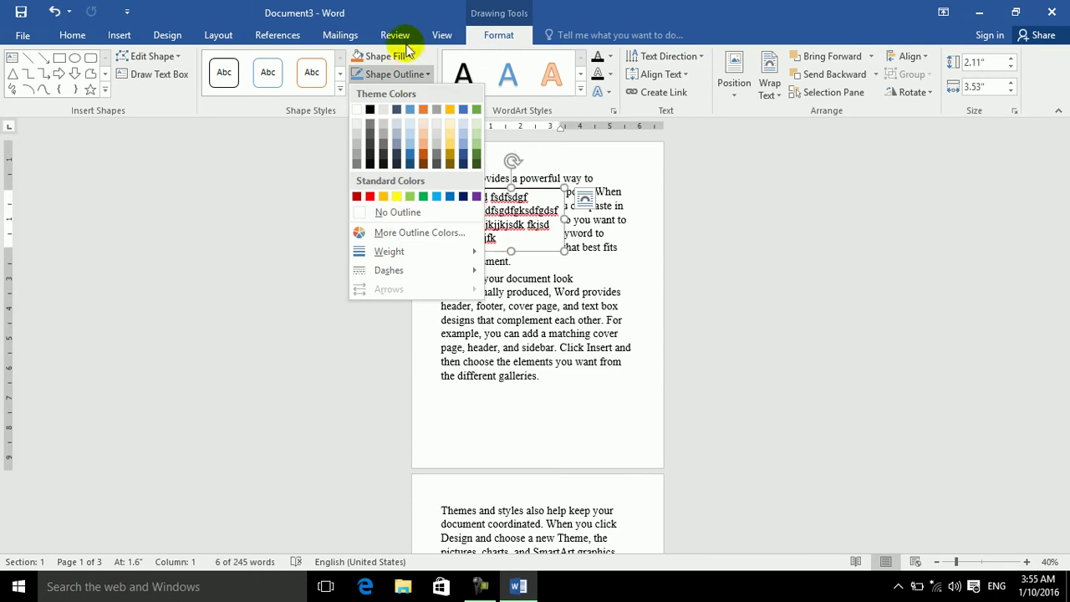
{"action": "left_click", "coordinate": [404, 56]}
{"action": "left_click", "coordinate": [405, 57]}
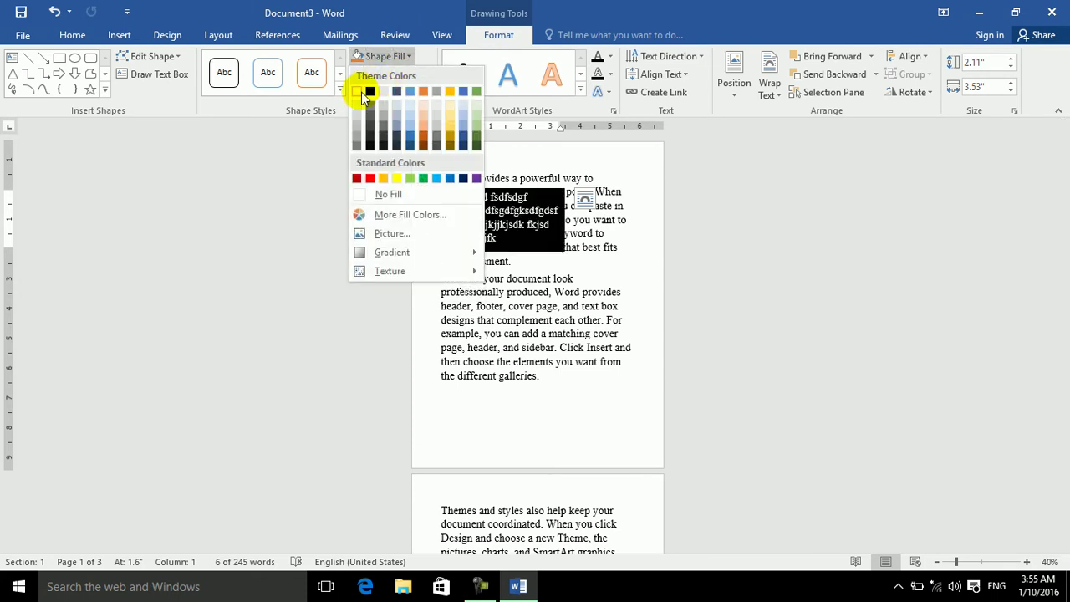
{"action": "left_click", "coordinate": [387, 195]}
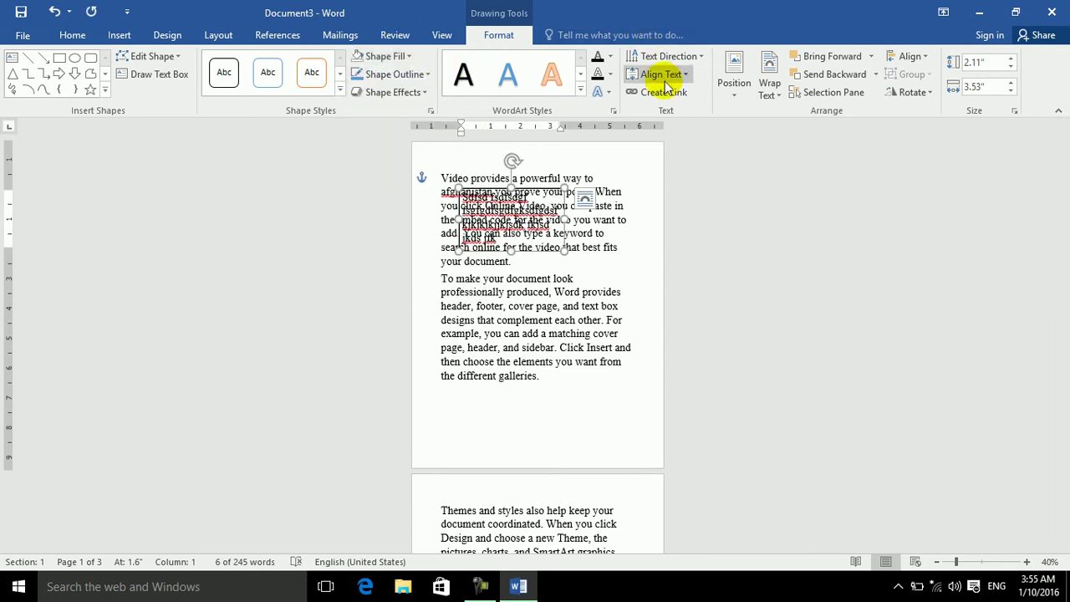
Make the paragraph text wrap around the text box and nudge the box slightly up
{"action": "left_click", "coordinate": [679, 75]}
{"action": "left_click", "coordinate": [767, 98]}
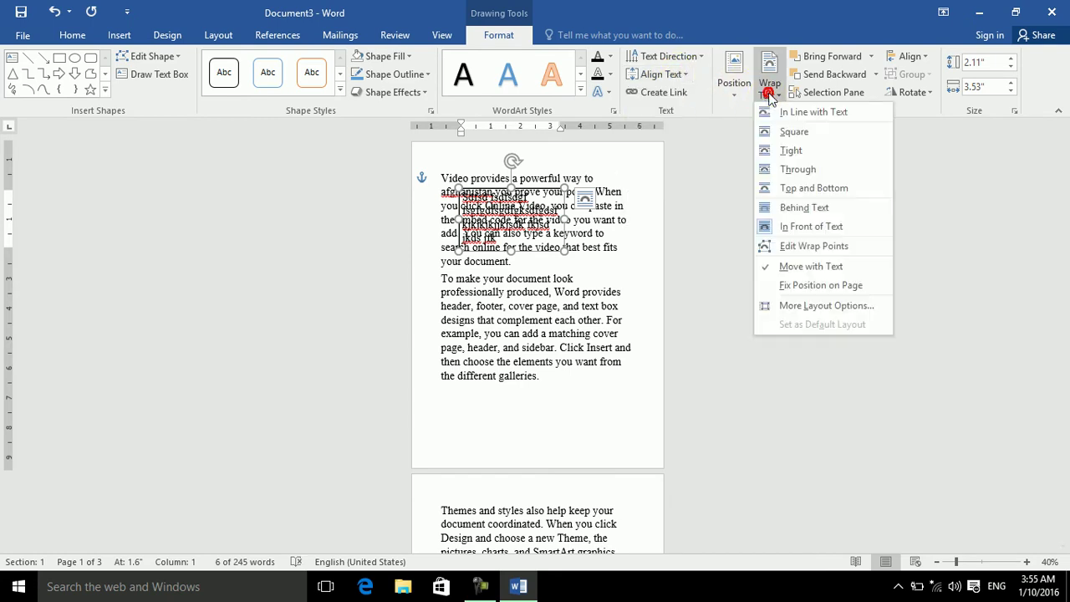
{"action": "left_click", "coordinate": [789, 148]}
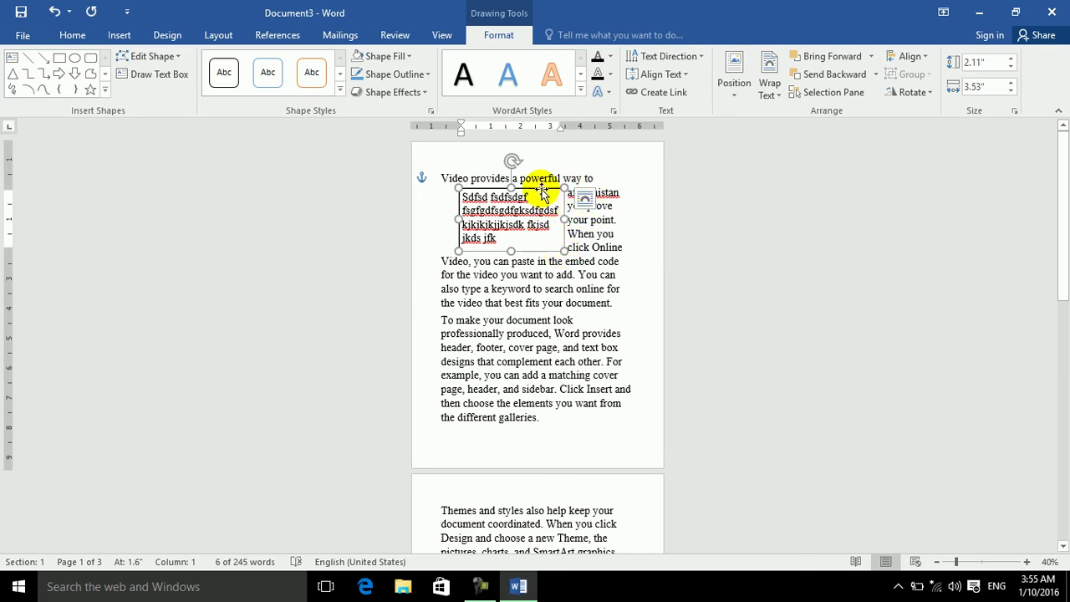
{"action": "left_click_drag", "start_coordinate": [541, 185], "coordinate": [541, 181]}
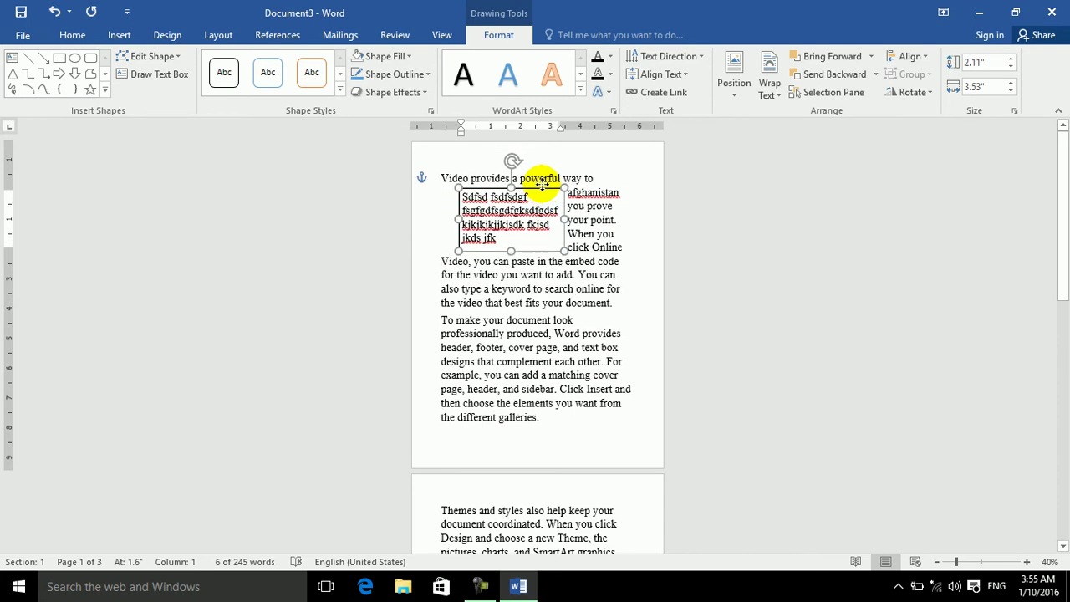
{"action": "left_click", "coordinate": [512, 184]}
{"action": "left_click_drag", "start_coordinate": [513, 184], "coordinate": [511, 185]}
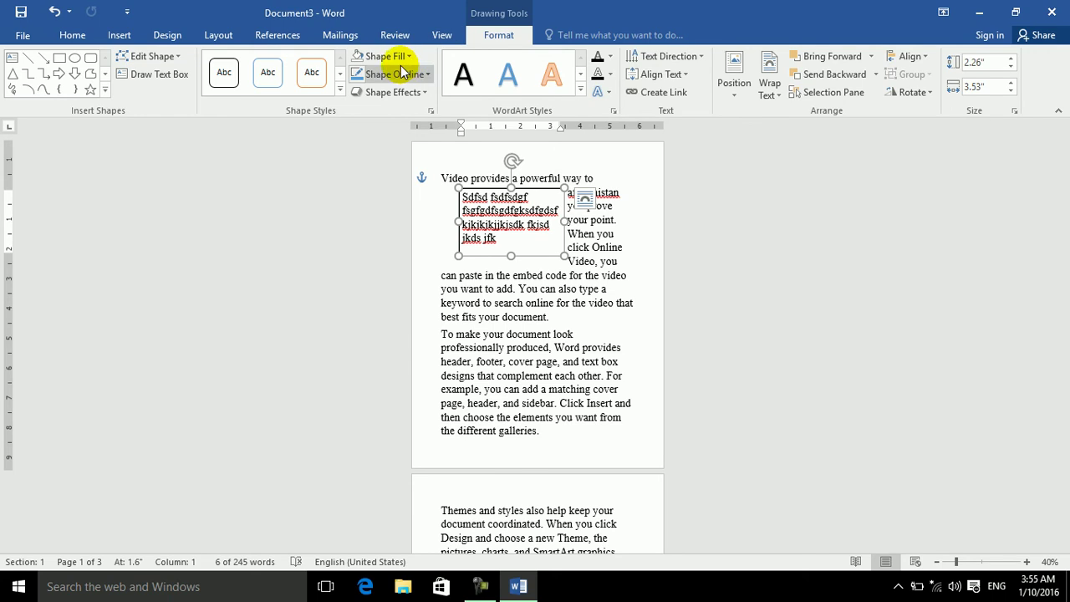
Set the paragraph's tight wrap to First and Last Lines and drag the text box lower
{"action": "left_click", "coordinate": [85, 42]}
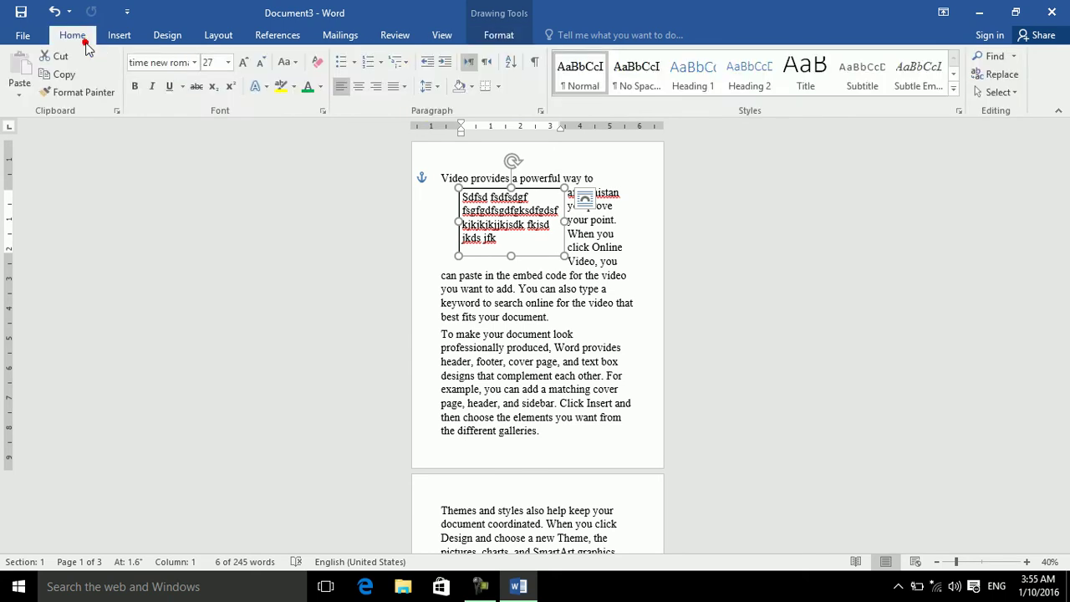
{"action": "left_click", "coordinate": [540, 110]}
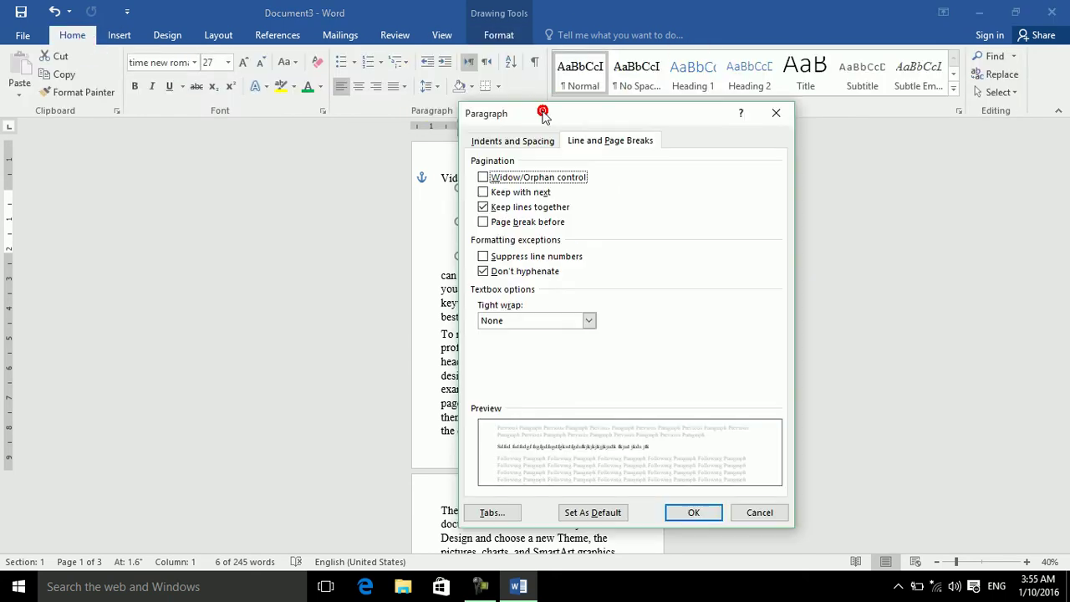
{"action": "left_click", "coordinate": [512, 319]}
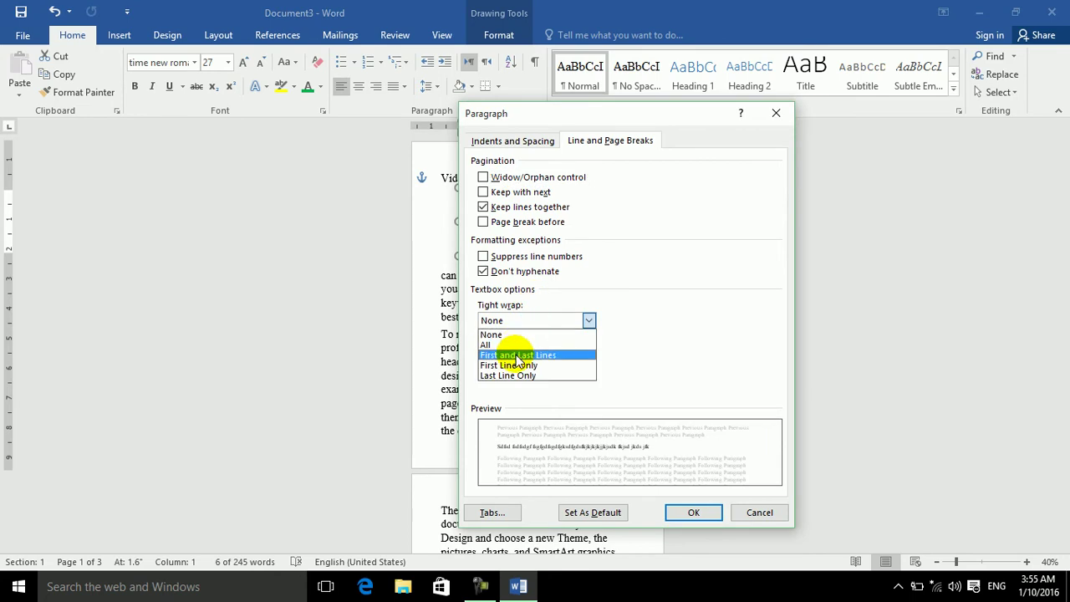
{"action": "left_click", "coordinate": [518, 358]}
{"action": "left_click", "coordinate": [688, 510]}
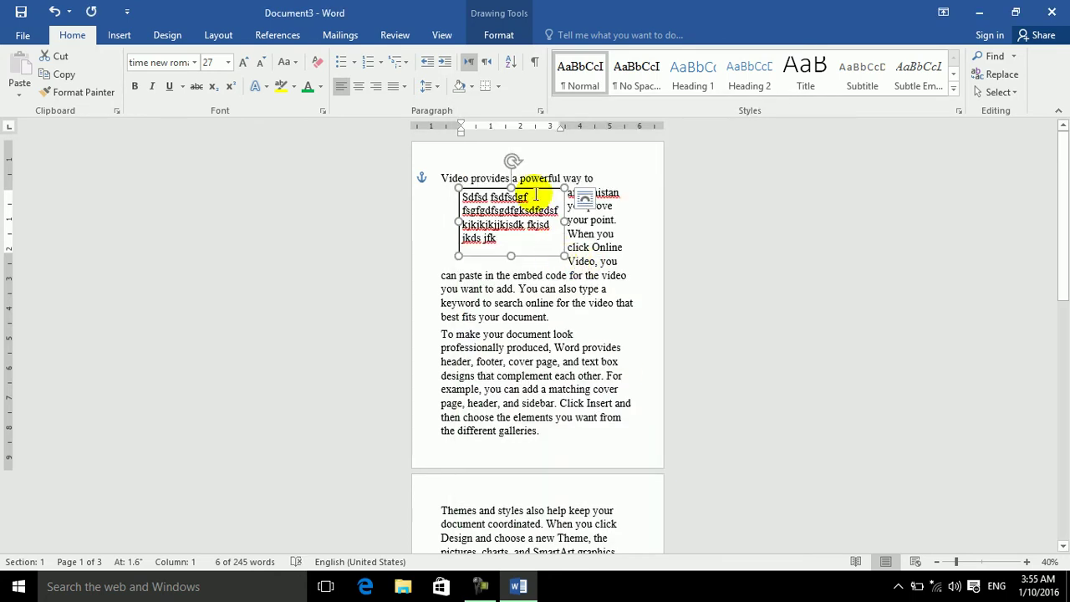
{"action": "mouse_move", "coordinate": [521, 180]}
{"action": "left_mouse_down"}
{"action": "mouse_move", "coordinate": [528, 275]}
{"action": "mouse_move", "coordinate": [510, 238]}
{"action": "left_mouse_up"}
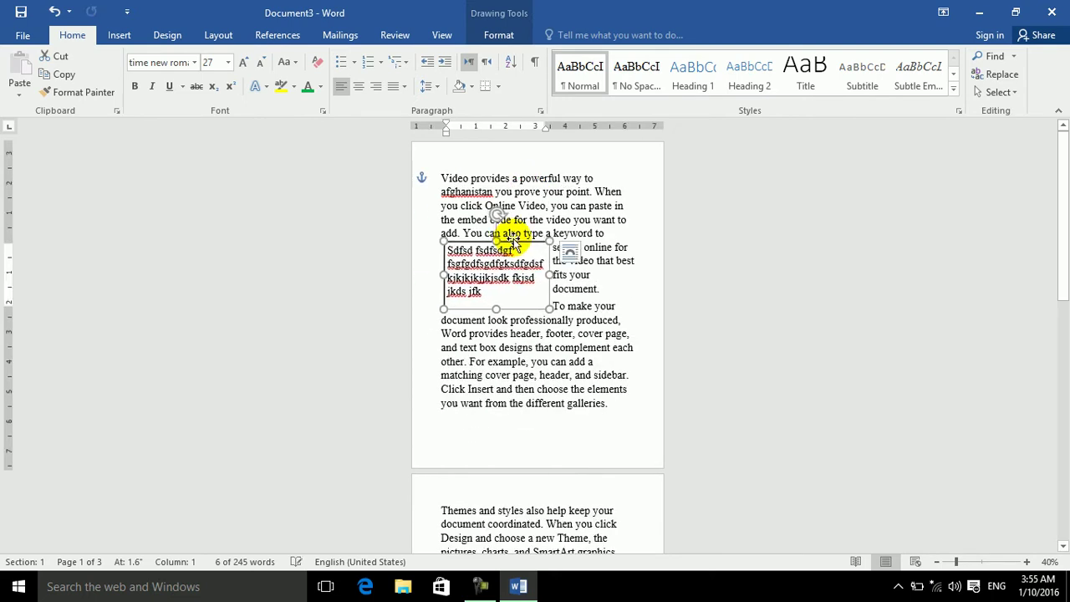
Remove the text box's border with Shape Outline set to No Outline
{"action": "left_click", "coordinate": [491, 35]}
{"action": "left_click", "coordinate": [418, 74]}
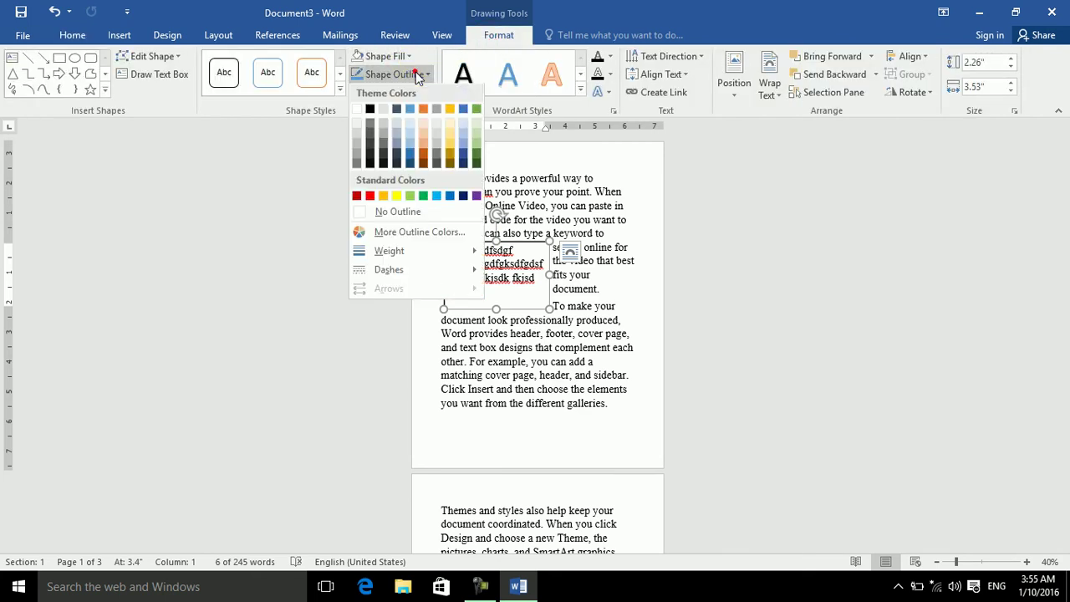
{"action": "left_click", "coordinate": [391, 210]}
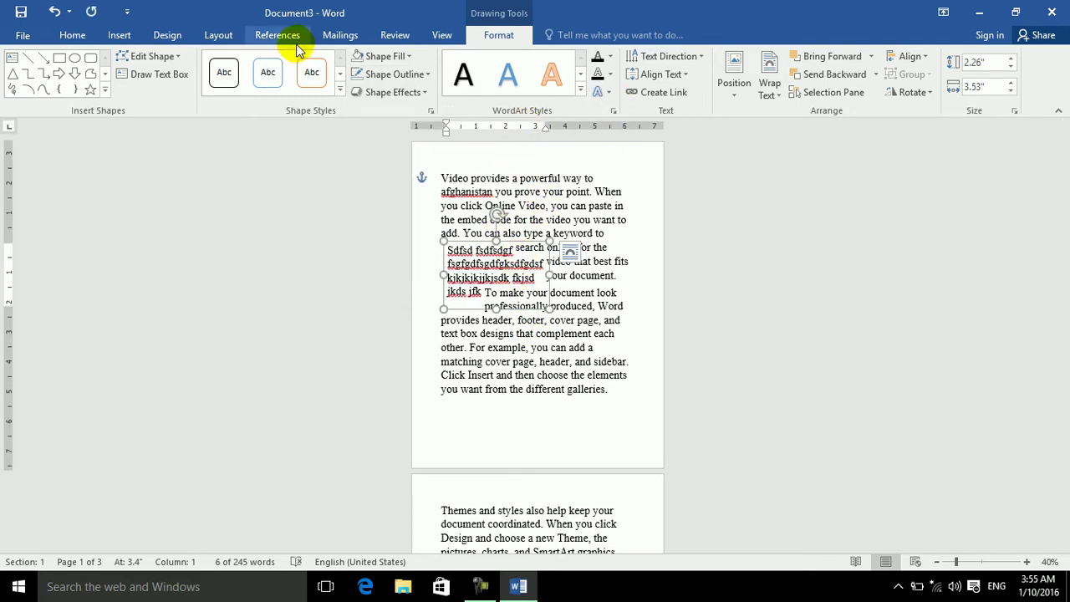
Change the paragraph's tight wrap to None, then to Last Line Only, and return to body text
{"action": "left_click", "coordinate": [77, 37]}
{"action": "left_click", "coordinate": [539, 110]}
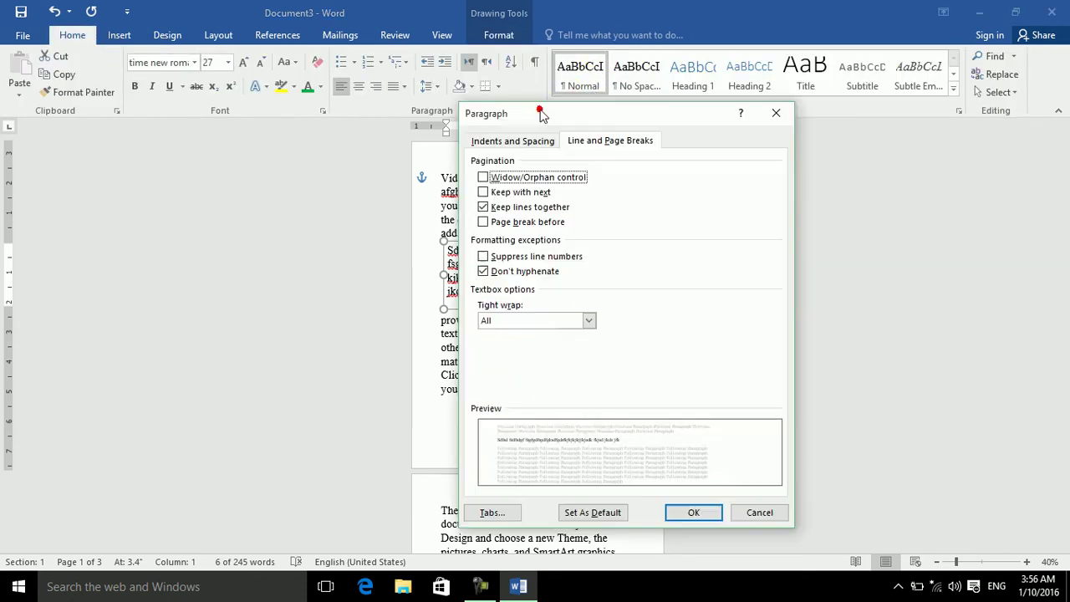
{"action": "left_click", "coordinate": [535, 320]}
{"action": "left_click", "coordinate": [502, 338]}
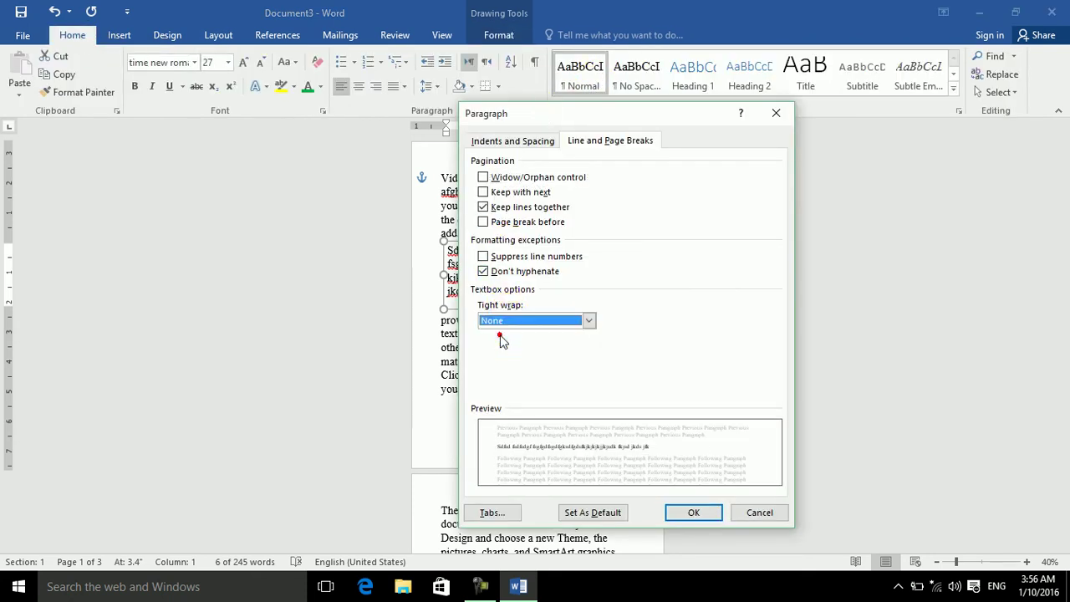
{"action": "left_click", "coordinate": [692, 512]}
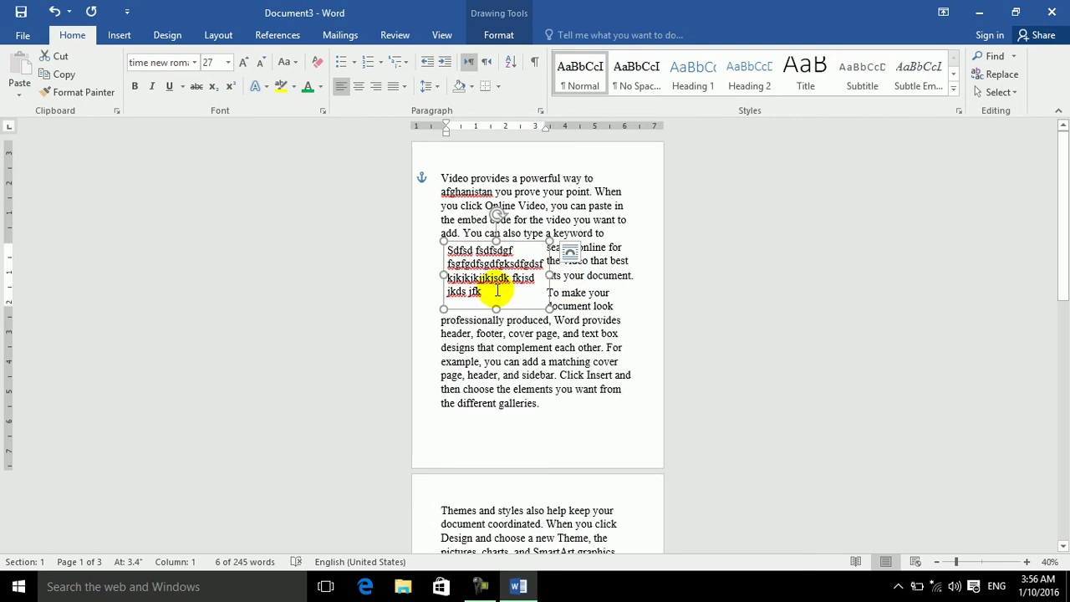
{"action": "left_click", "coordinate": [541, 114]}
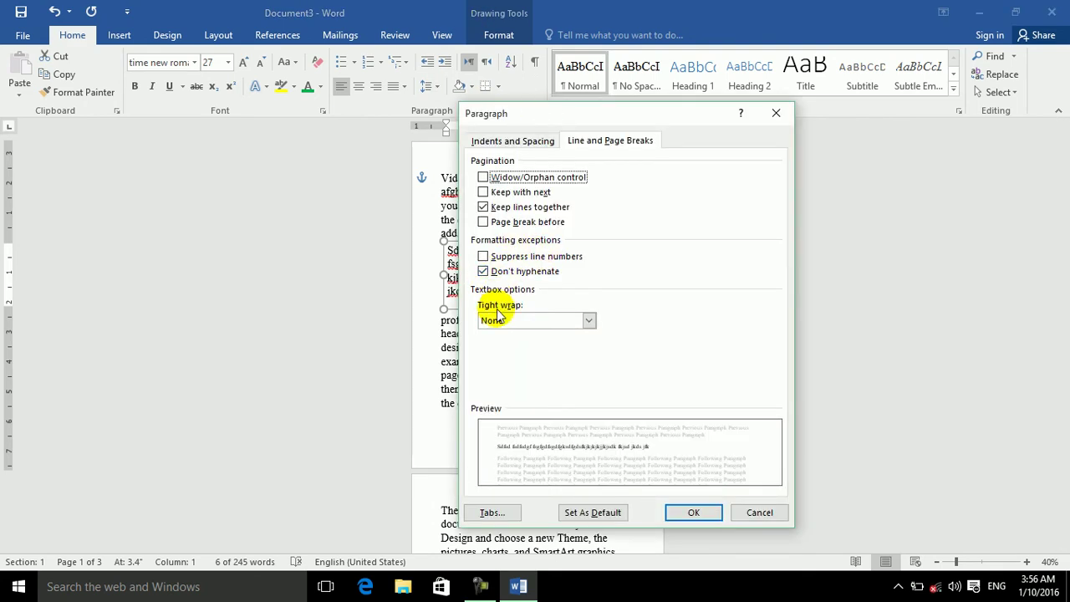
{"action": "left_click", "coordinate": [499, 316]}
{"action": "left_click", "coordinate": [500, 372]}
{"action": "left_click", "coordinate": [693, 510]}
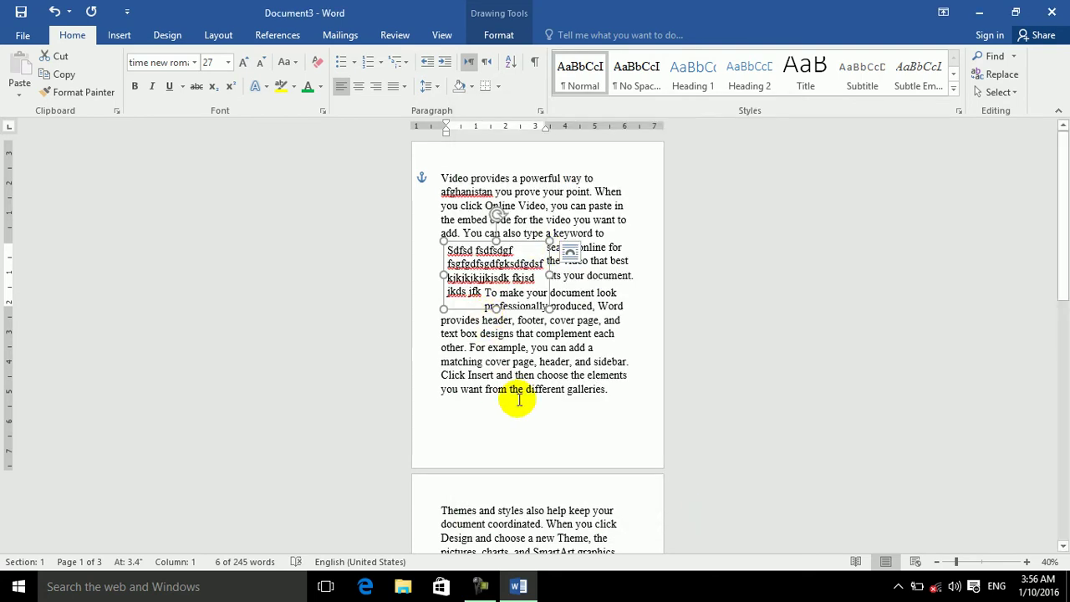
{"action": "left_click", "coordinate": [521, 409]}
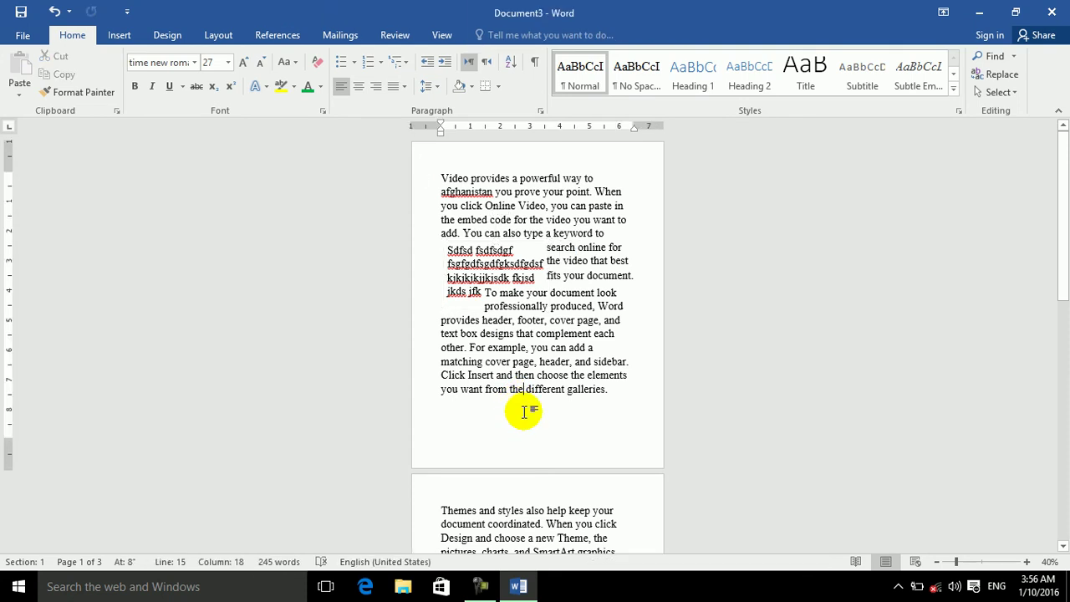
Uncheck widow/orphan control in the Paragraph settings and close the dialog
{"action": "left_click", "coordinate": [540, 113]}
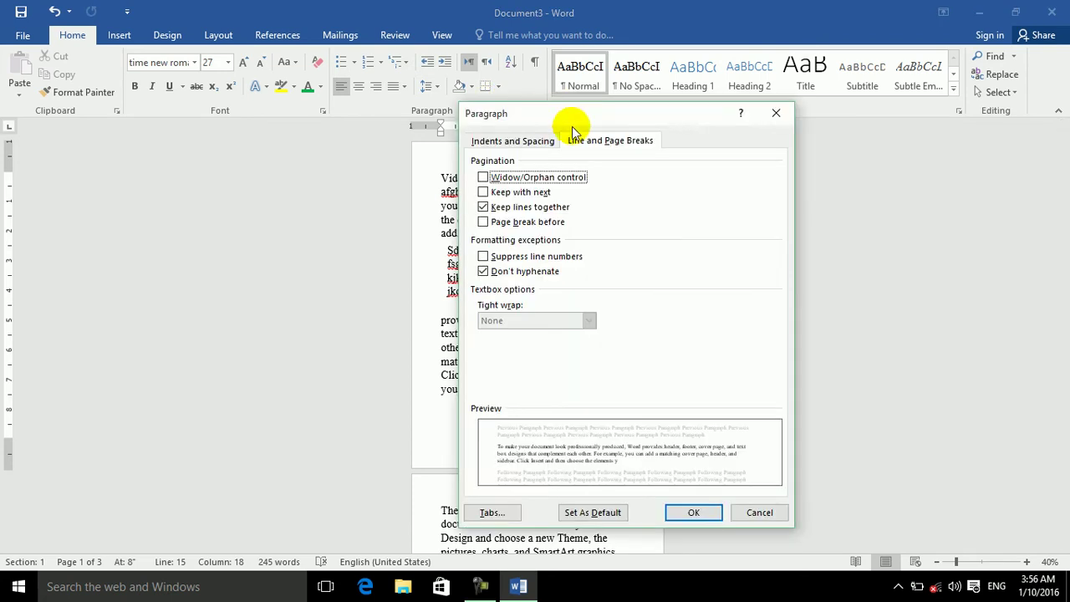
{"action": "left_click", "coordinate": [540, 179]}
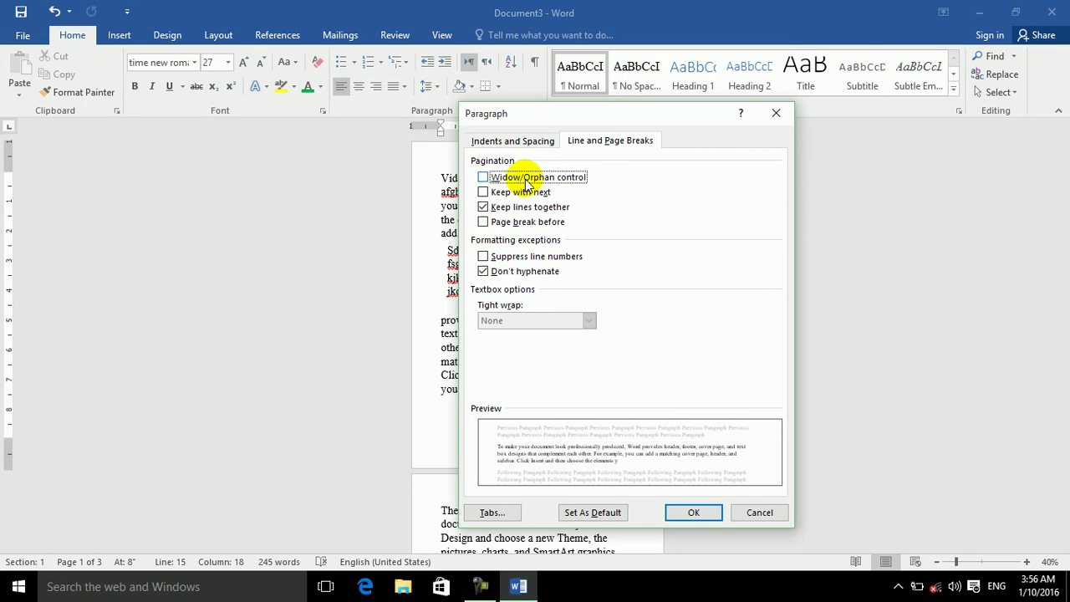
{"action": "left_click", "coordinate": [776, 113]}
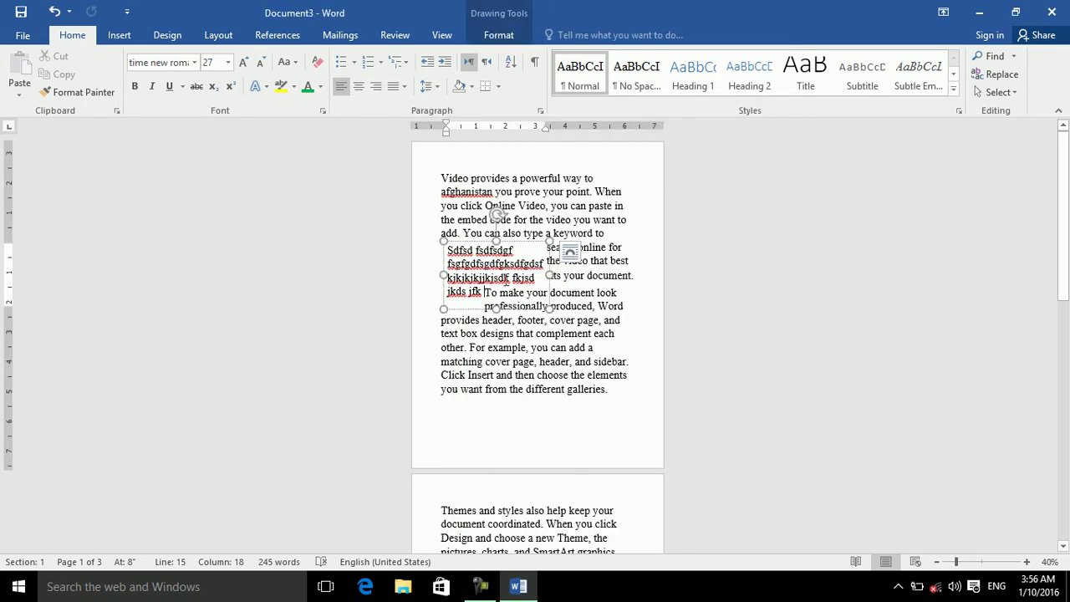
Set the text box's Wrap Text option to Tight
{"action": "left_click", "coordinate": [502, 35]}
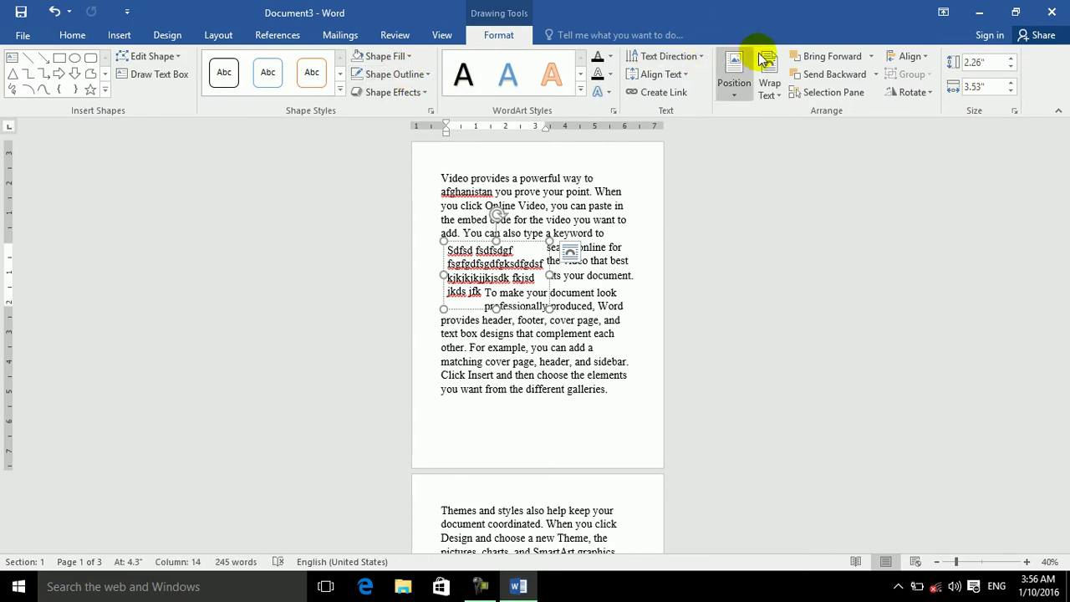
{"action": "left_click", "coordinate": [734, 73]}
{"action": "left_click", "coordinate": [768, 83]}
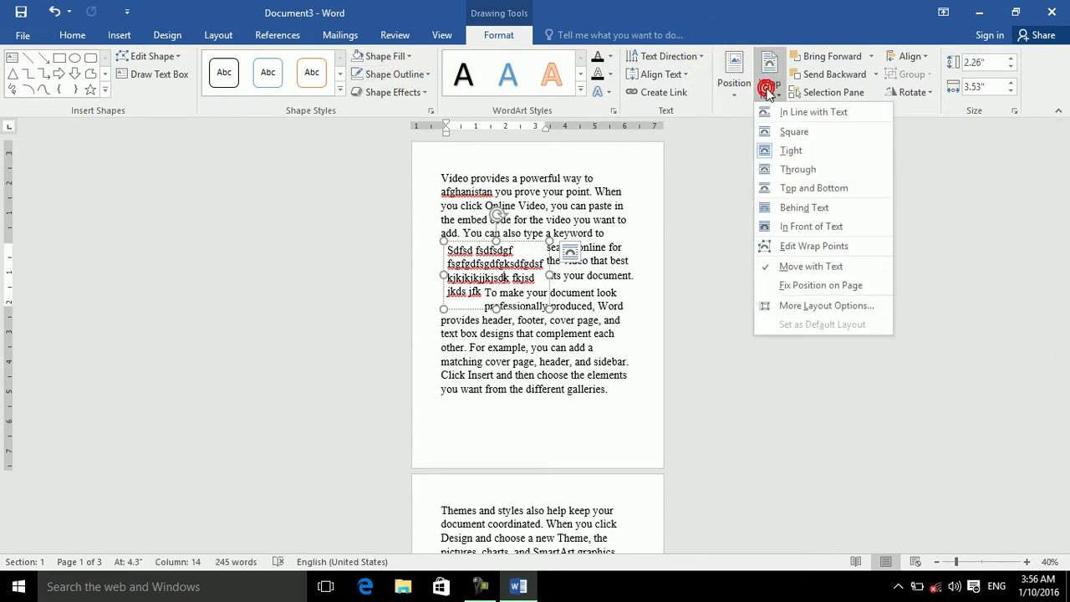
{"action": "left_click", "coordinate": [790, 151]}
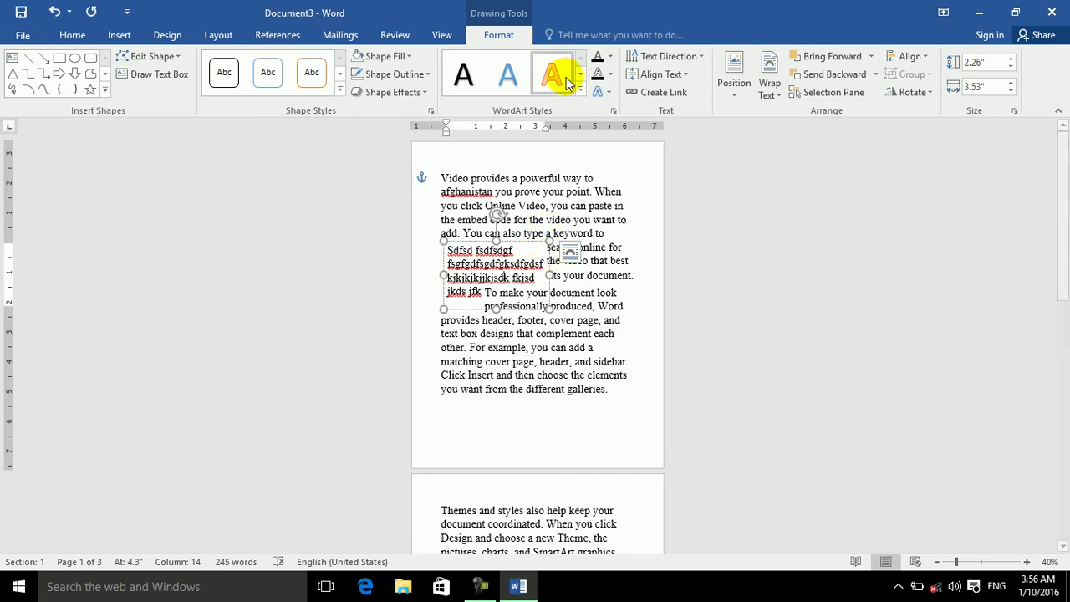
Reopen the Paragraph settings on the Home tab and cancel without changes
{"action": "left_click", "coordinate": [72, 37]}
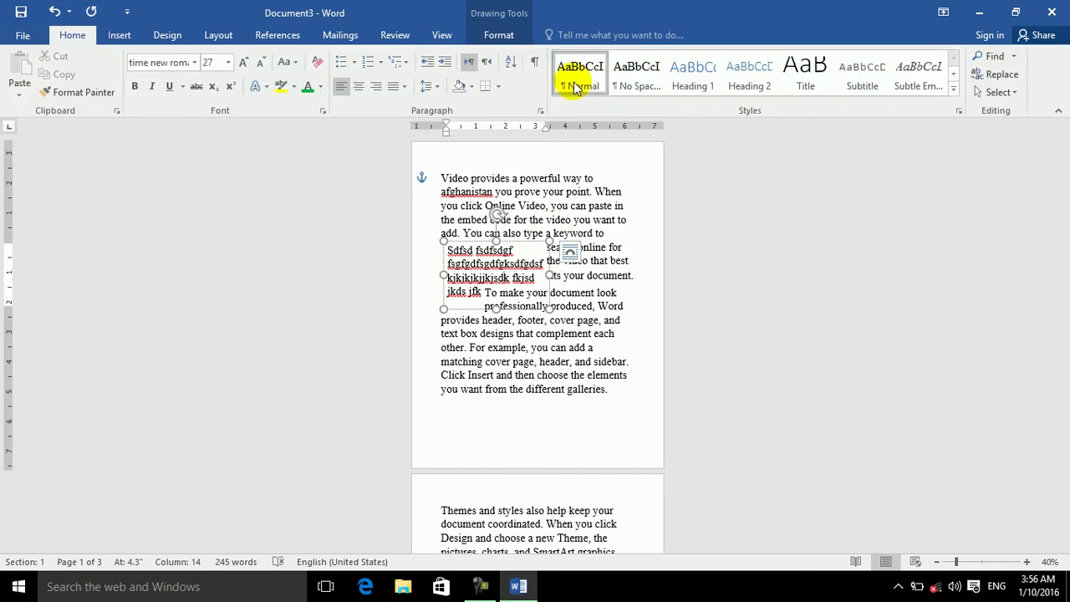
{"action": "left_click", "coordinate": [540, 111]}
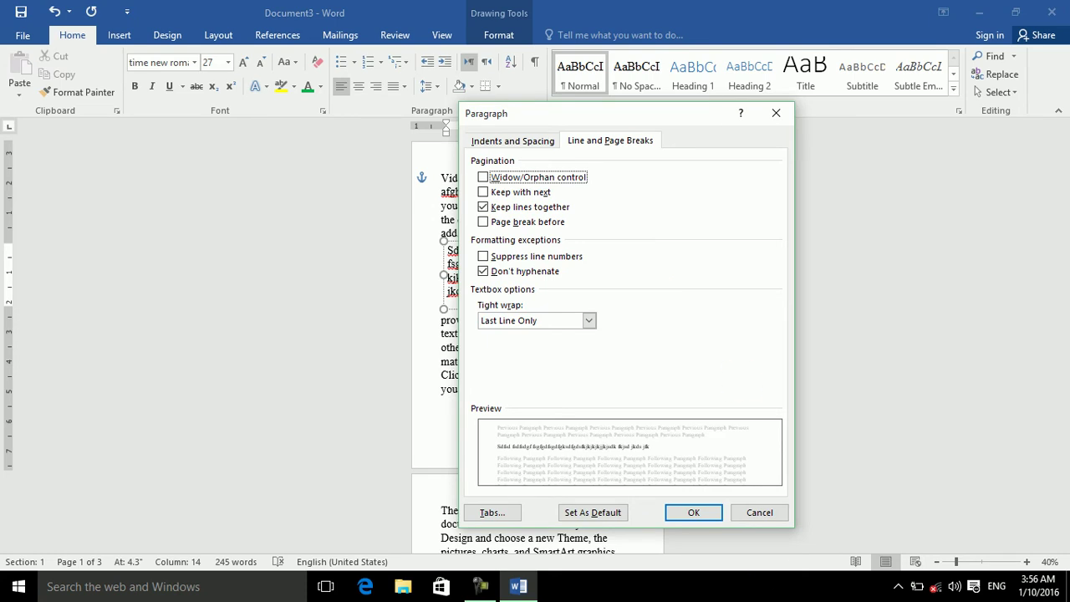
{"action": "left_click", "coordinate": [759, 512]}
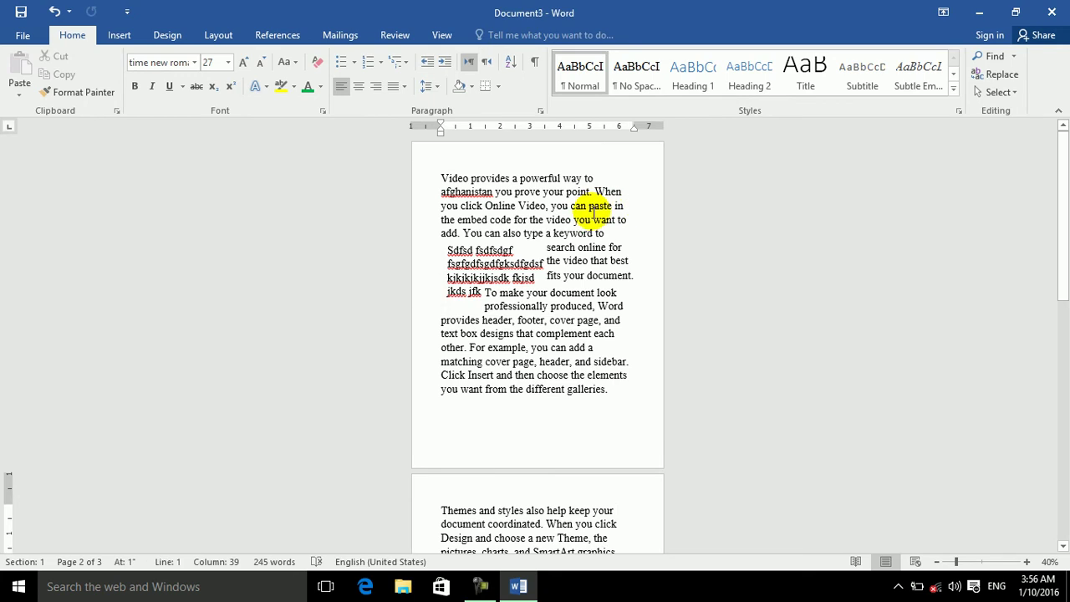
{"action": "triple_click", "coordinate": [575, 192]}
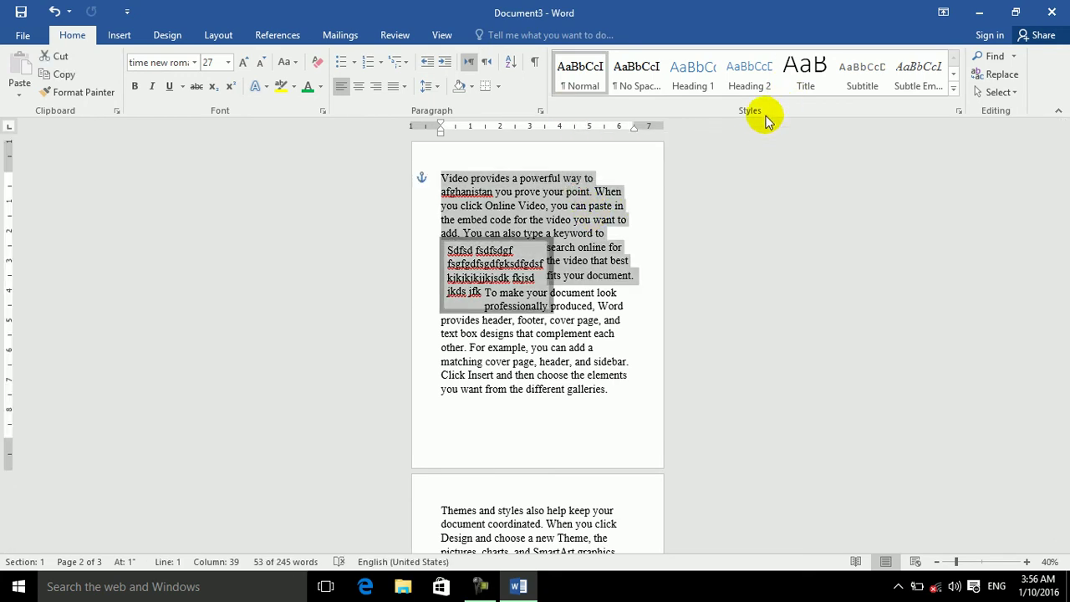
{"action": "key", "text": "Delete"}
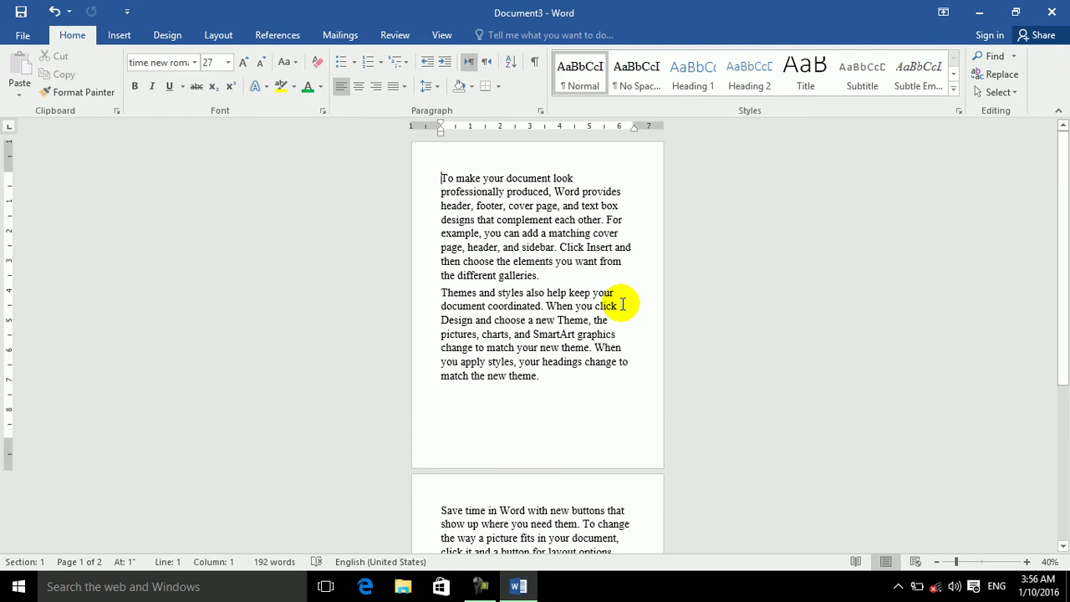
{"action": "double_click", "coordinate": [472, 234]}
{"action": "double_click", "coordinate": [492, 276]}
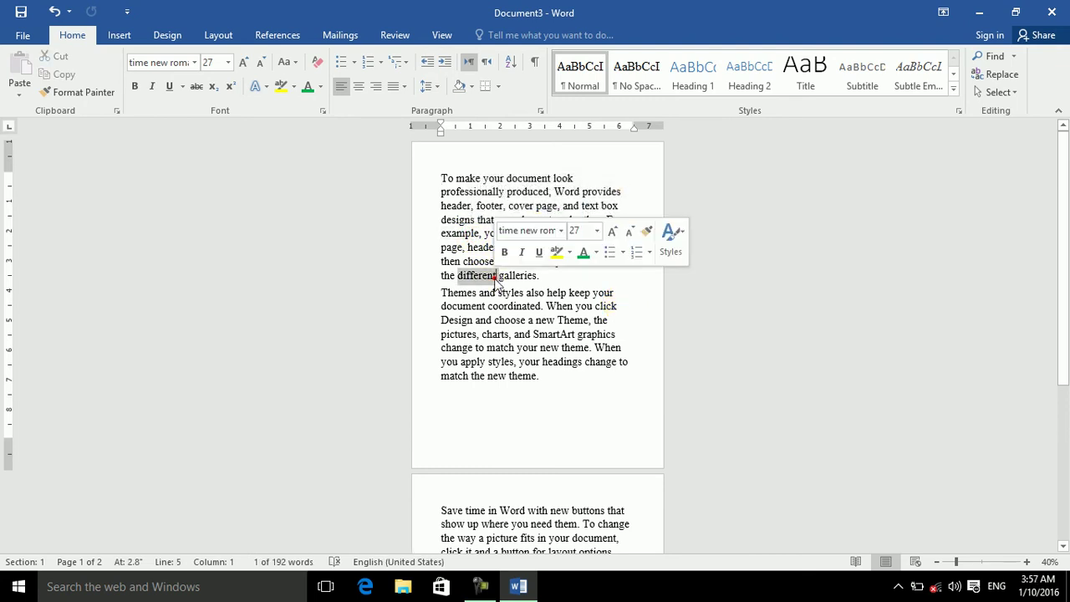
{"action": "triple_click", "coordinate": [496, 278]}
{"action": "left_click_drag", "start_coordinate": [450, 178], "coordinate": [468, 180]}
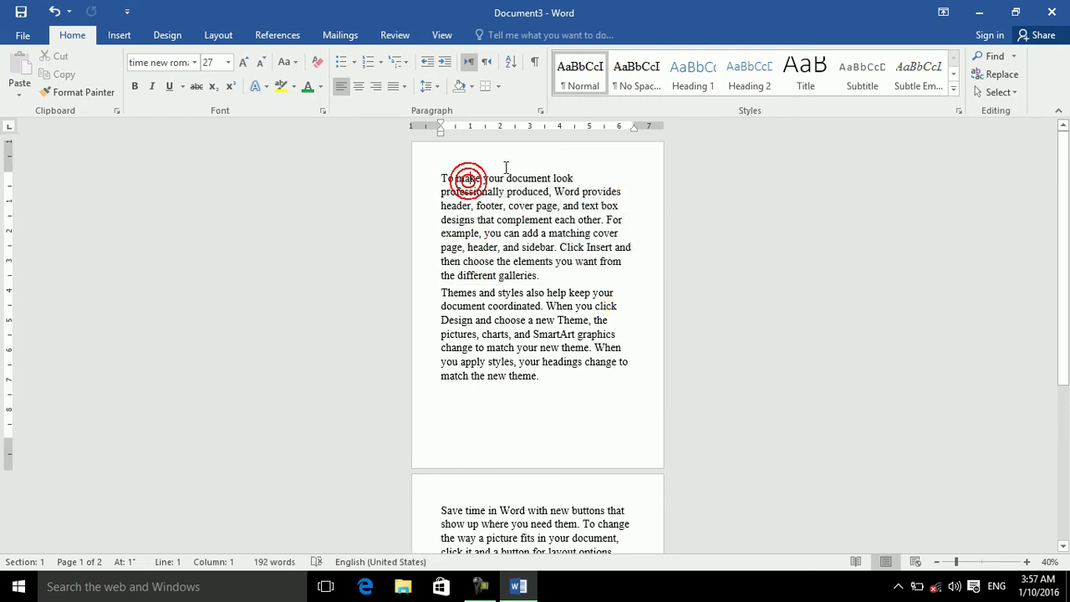
{"action": "left_click", "coordinate": [578, 179]}
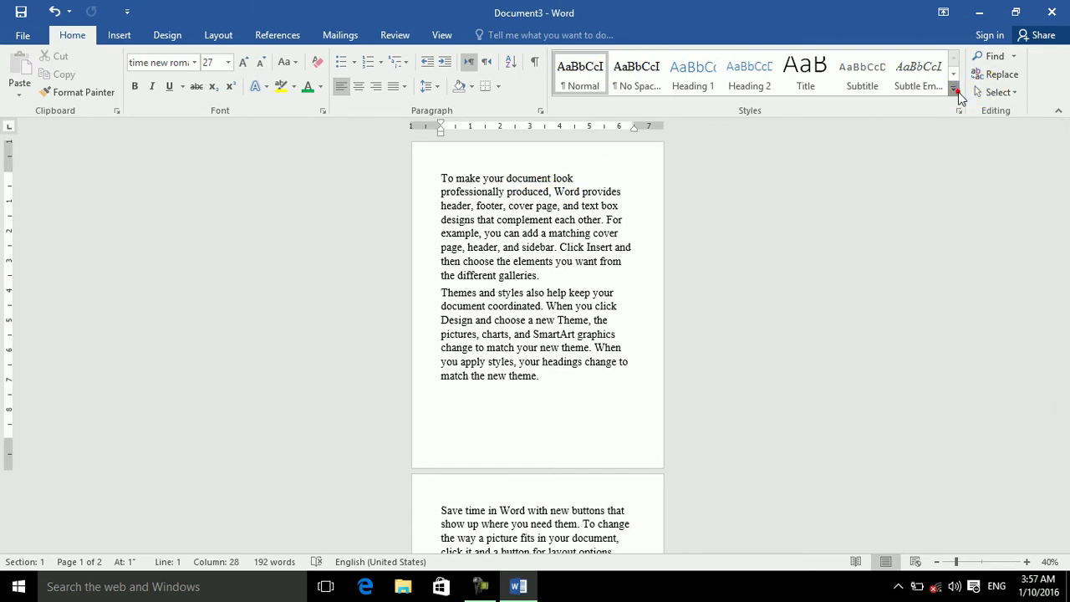
Insert a new opening paragraph reading 'Style group:' above the first paragraph
{"action": "left_click", "coordinate": [953, 89]}
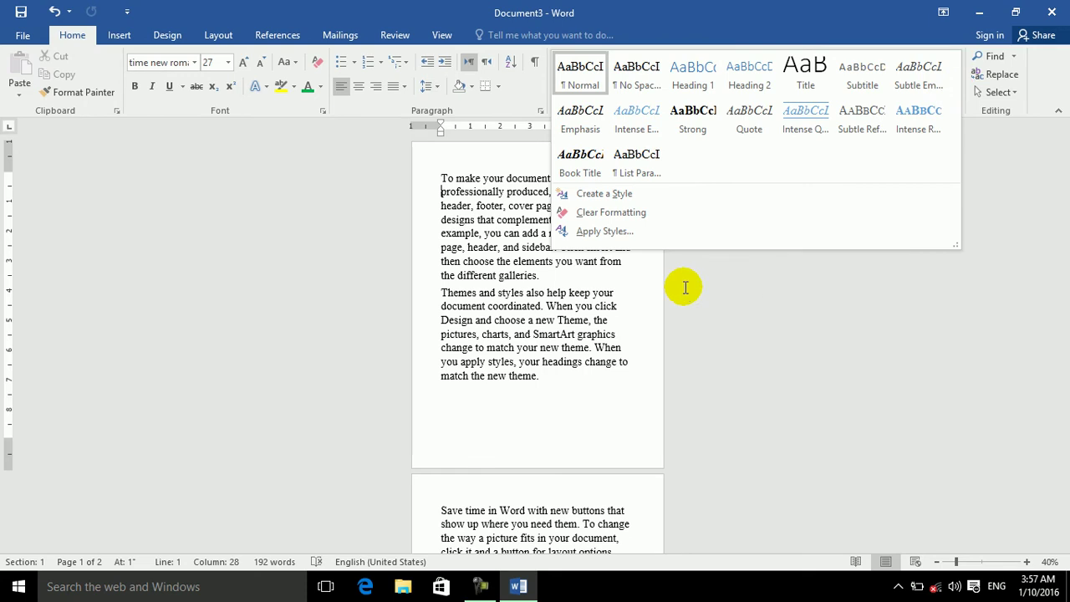
{"action": "left_click", "coordinate": [626, 282]}
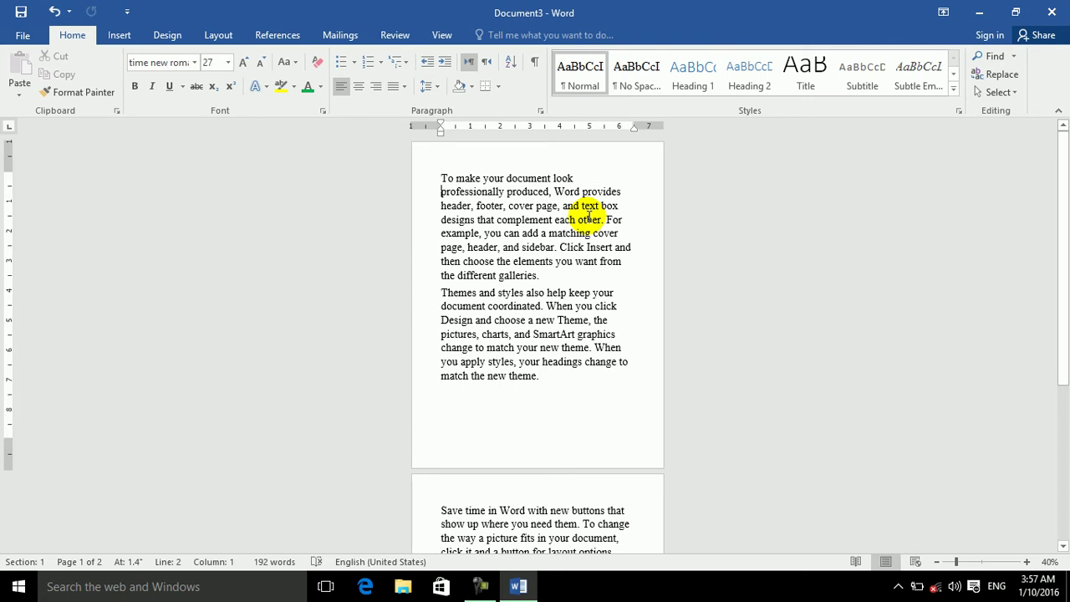
{"action": "left_click", "coordinate": [442, 177]}
{"action": "key", "text": "Return"}
{"action": "type", "text": "Style group:"}
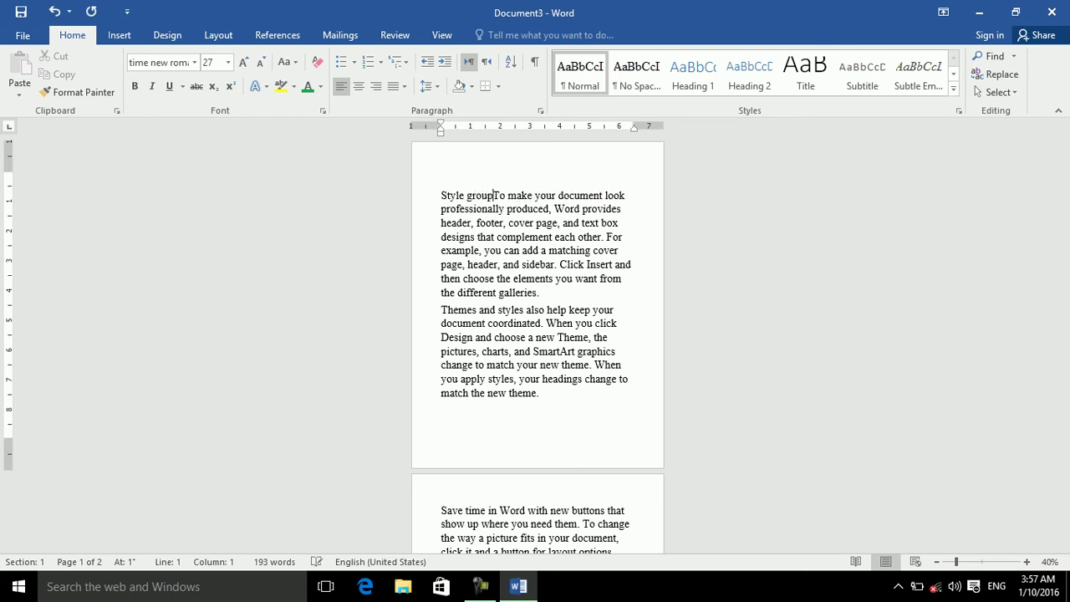
{"action": "key", "text": "Return"}
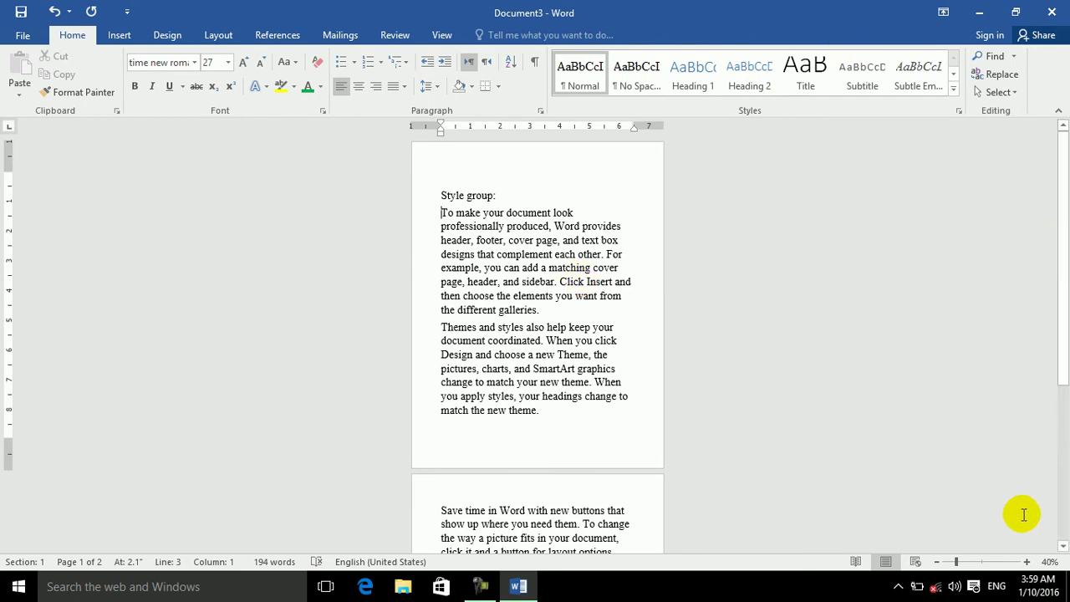
Zoom the page to 116% and reduce all document text from 27 pt to 12 pt
{"action": "double_click", "coordinate": [863, 18]}
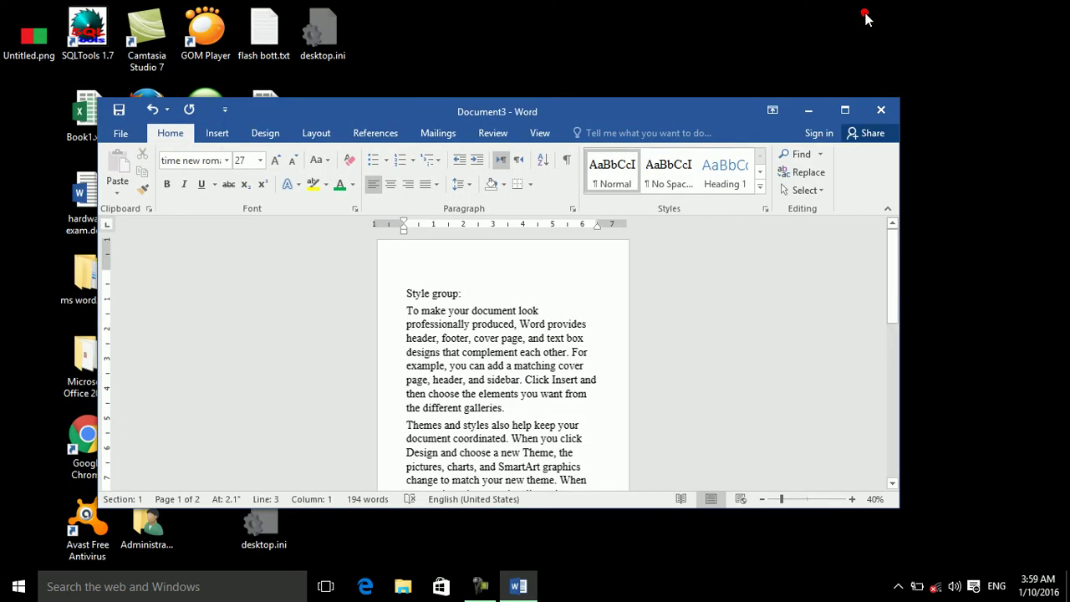
{"action": "left_click", "coordinate": [809, 500]}
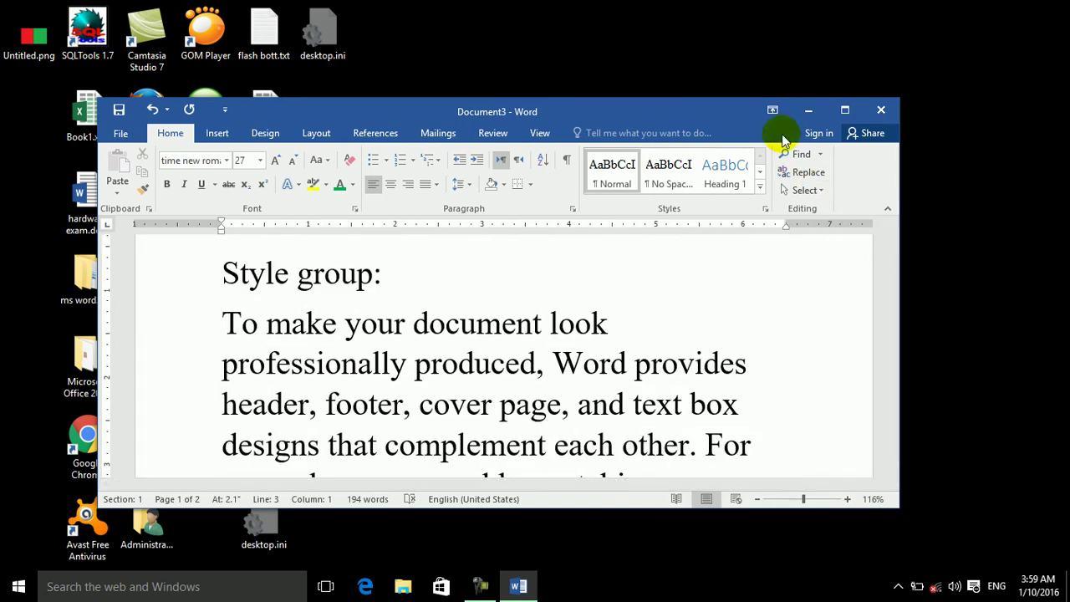
{"action": "left_click", "coordinate": [845, 110]}
{"action": "left_click", "coordinate": [588, 259]}
{"action": "key", "text": "ctrl+a"}
{"action": "key", "text": "ctrl+space"}
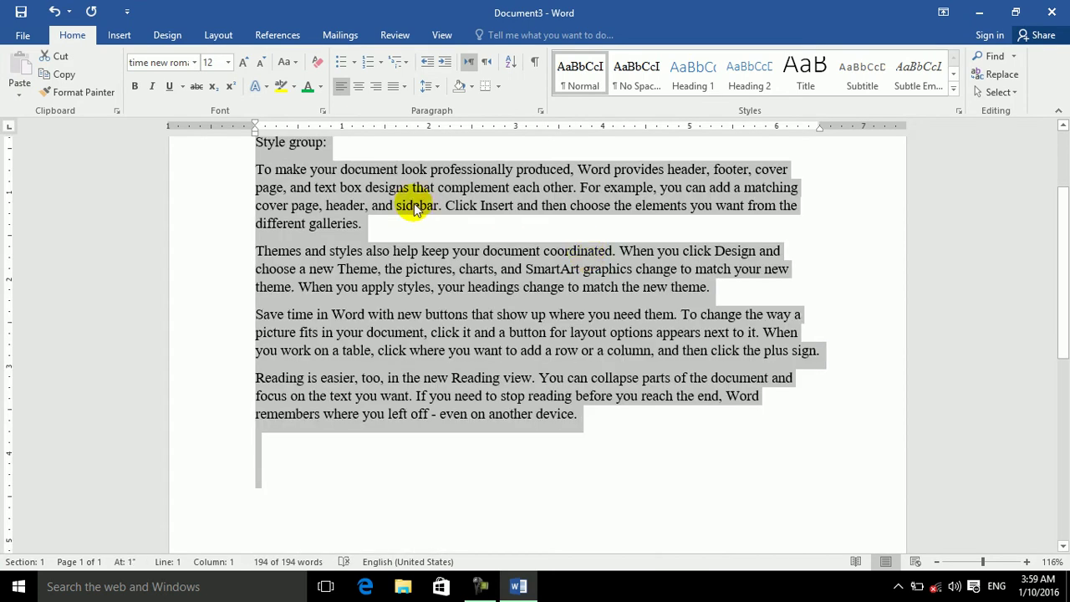
{"action": "left_click", "coordinate": [361, 184]}
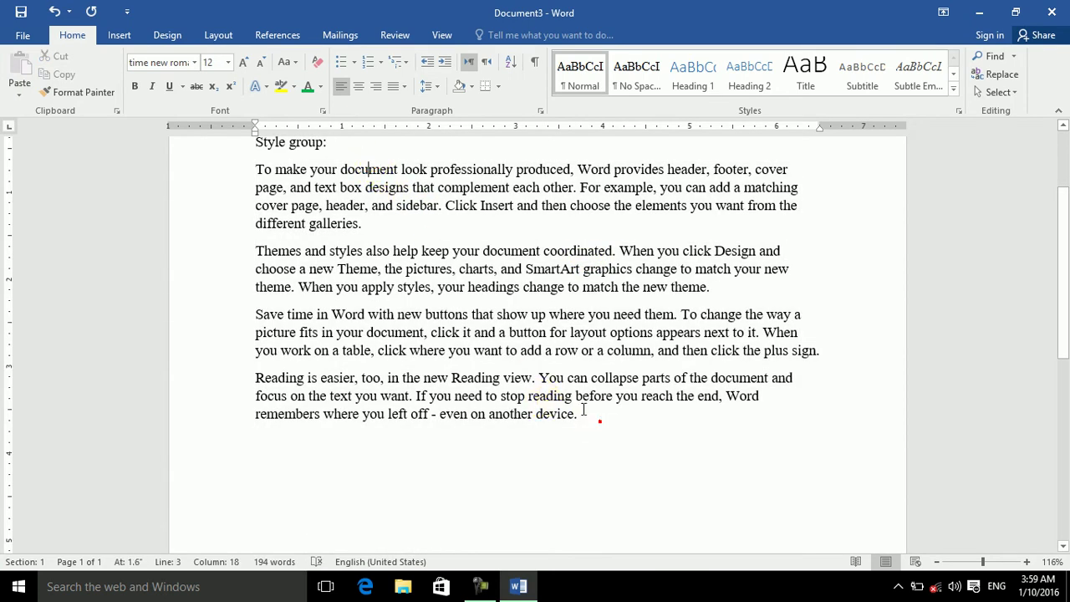
{"action": "key", "text": "ctrl+a"}
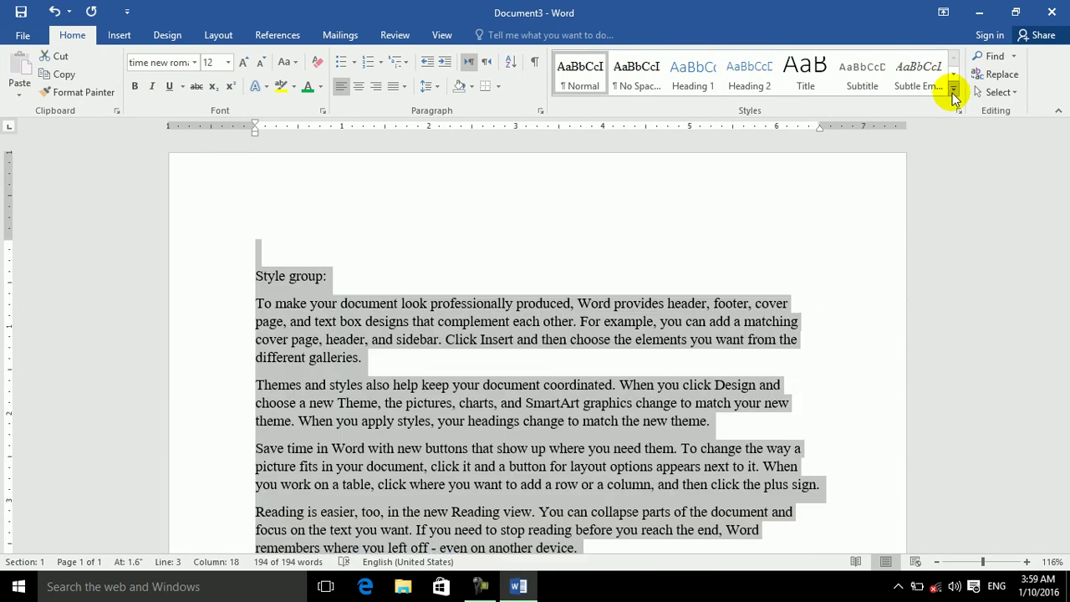
Apply Heading 2, Heading 4 and Heading 5 to all the text in turn
{"action": "left_click", "coordinate": [954, 88]}
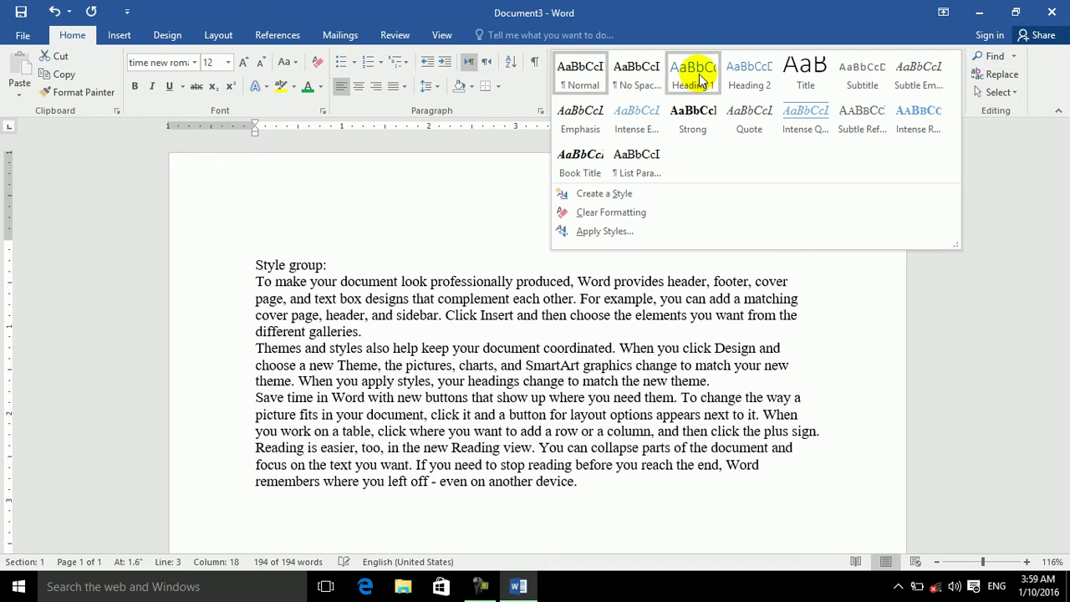
{"action": "left_click", "coordinate": [761, 84]}
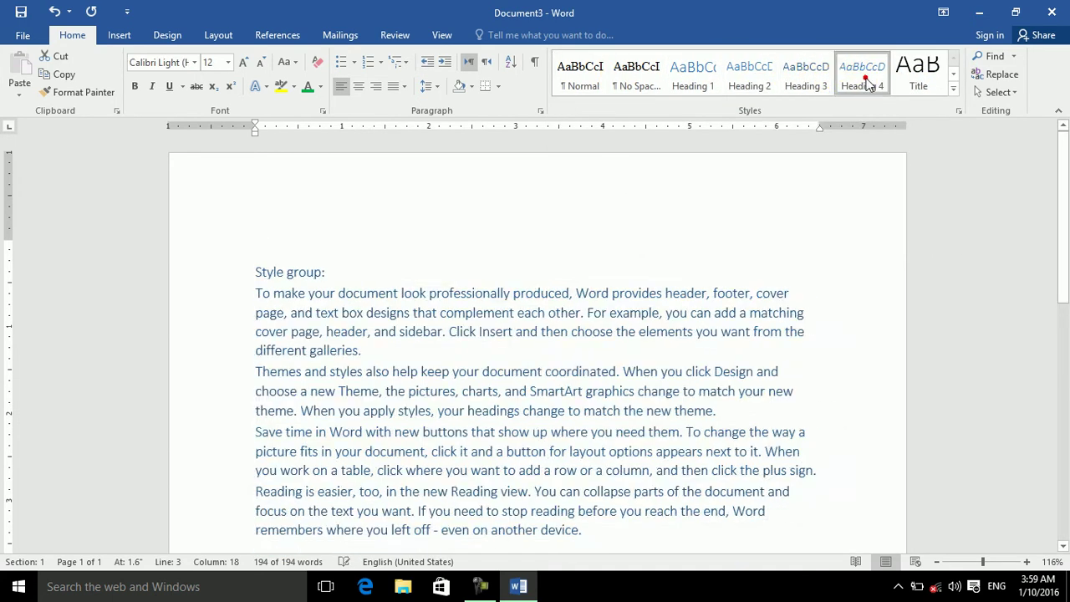
{"action": "left_click", "coordinate": [861, 79]}
{"action": "left_click", "coordinate": [955, 91]}
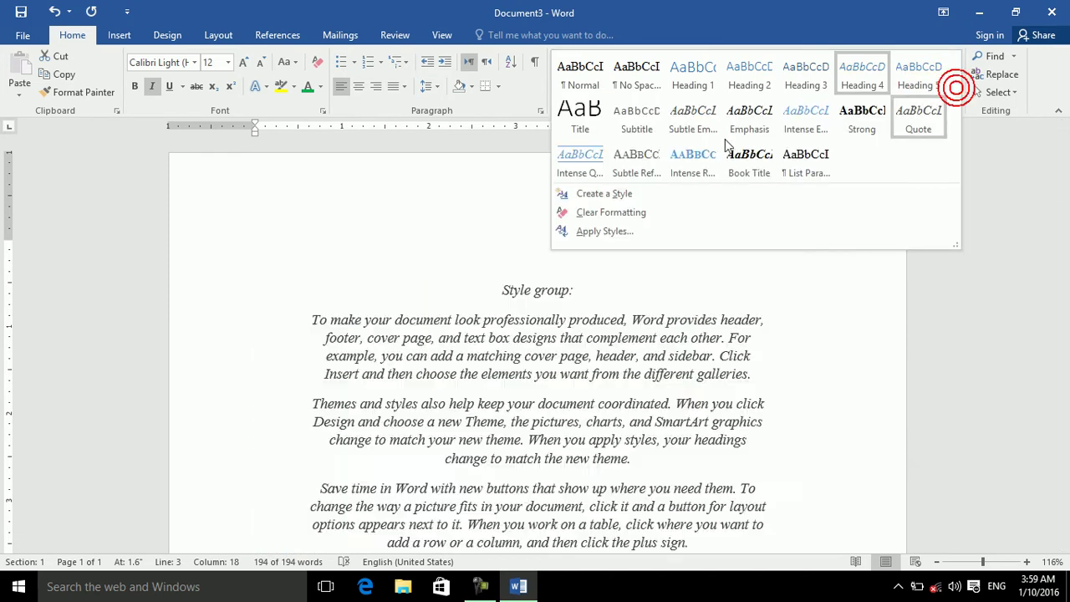
{"action": "left_click", "coordinate": [917, 70]}
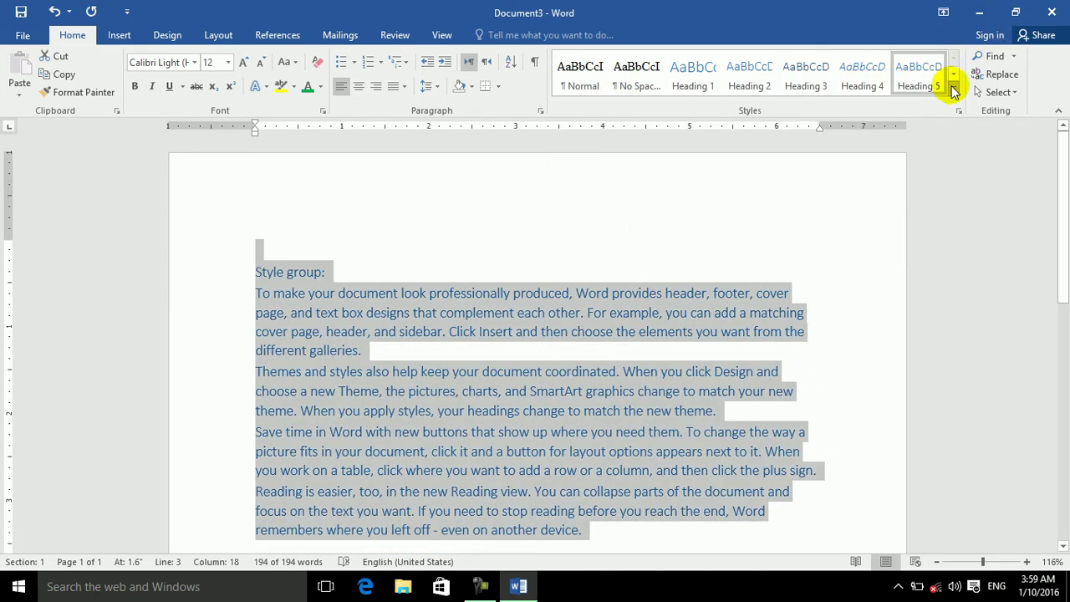
Cycle through Heading 6 to Heading 9 and Title, ending with Subtitle on all text
{"action": "left_click", "coordinate": [953, 90]}
{"action": "left_click", "coordinate": [592, 123]}
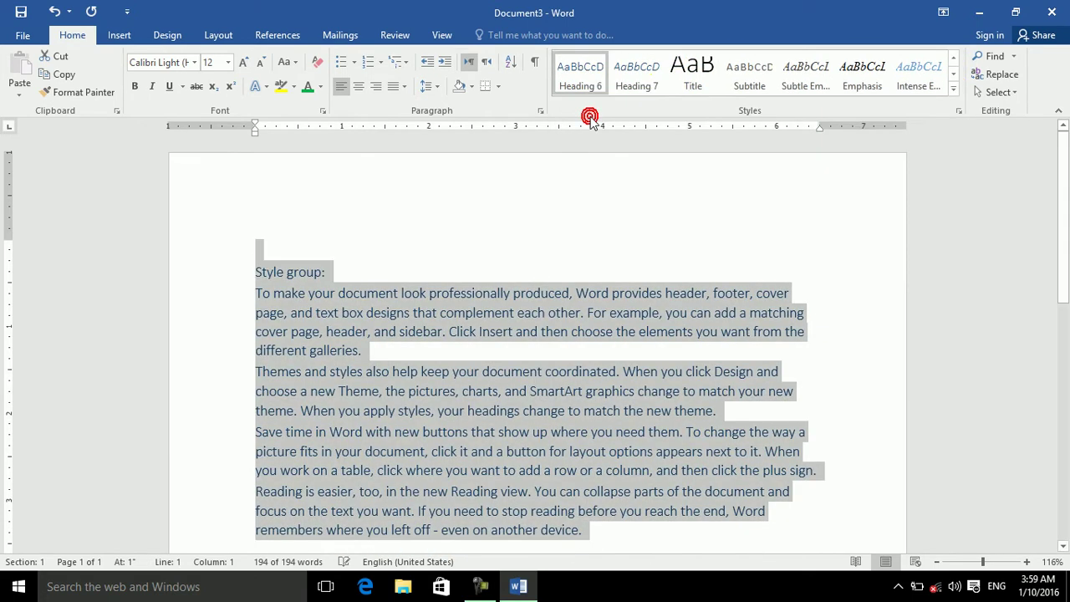
{"action": "left_click", "coordinate": [637, 74]}
{"action": "left_click", "coordinate": [698, 80]}
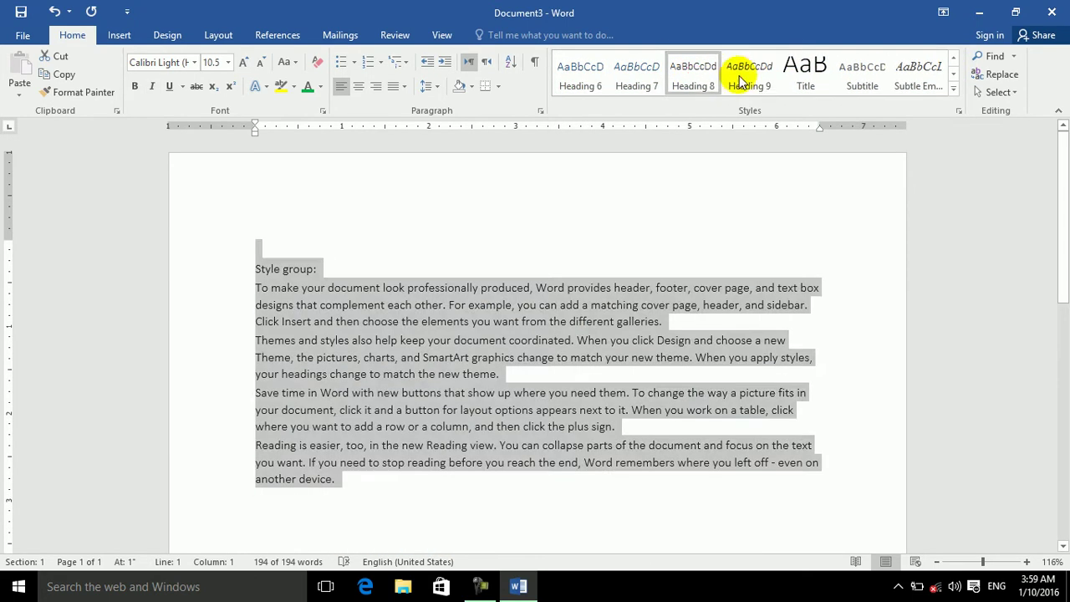
{"action": "left_click", "coordinate": [753, 77]}
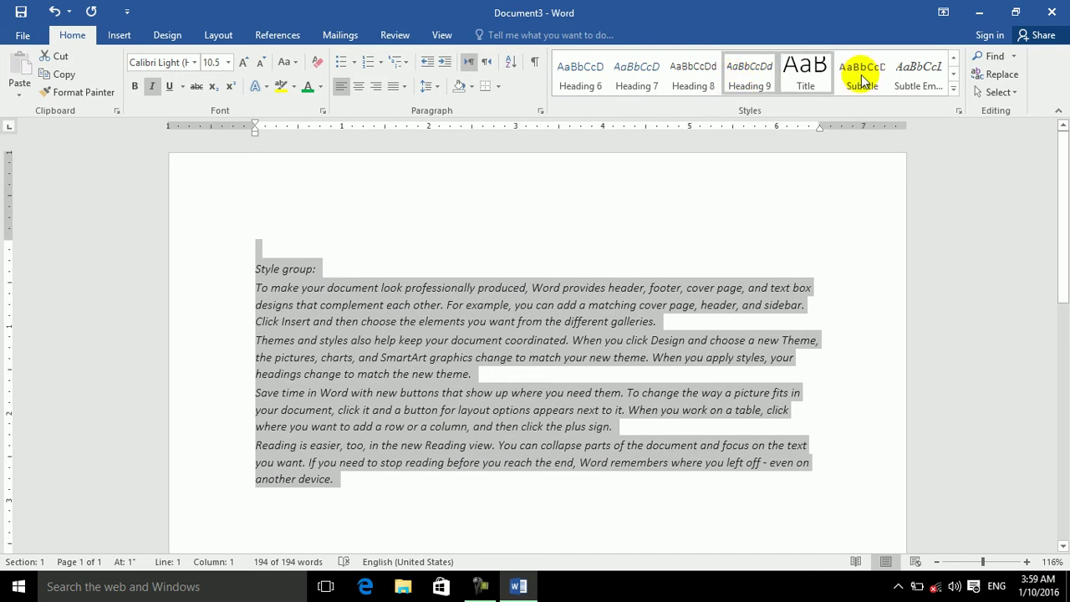
{"action": "left_click", "coordinate": [805, 71]}
{"action": "left_click", "coordinate": [862, 79]}
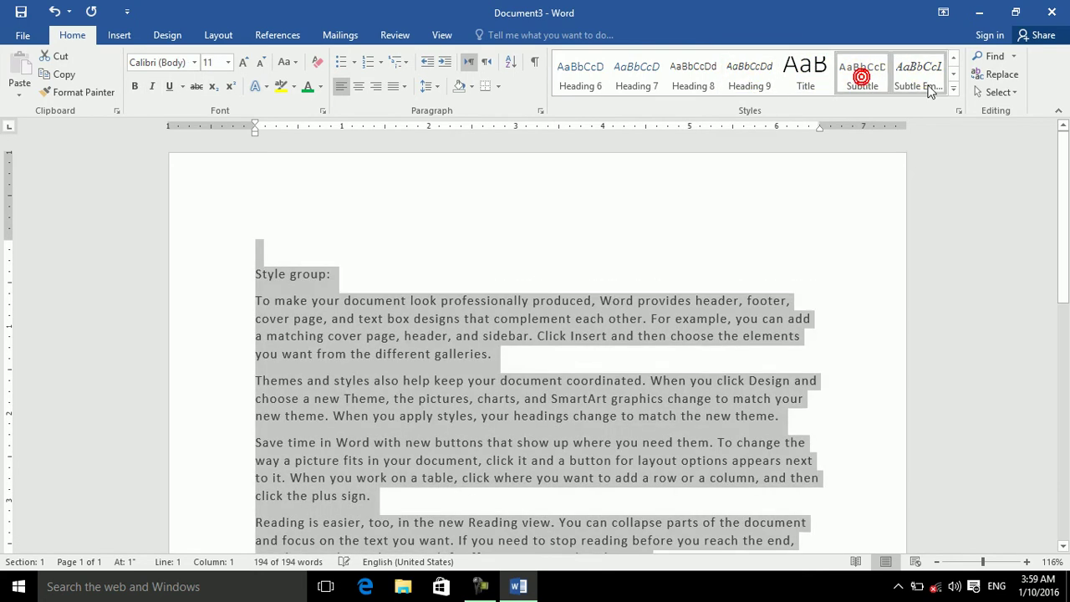
{"action": "left_click", "coordinate": [954, 90]}
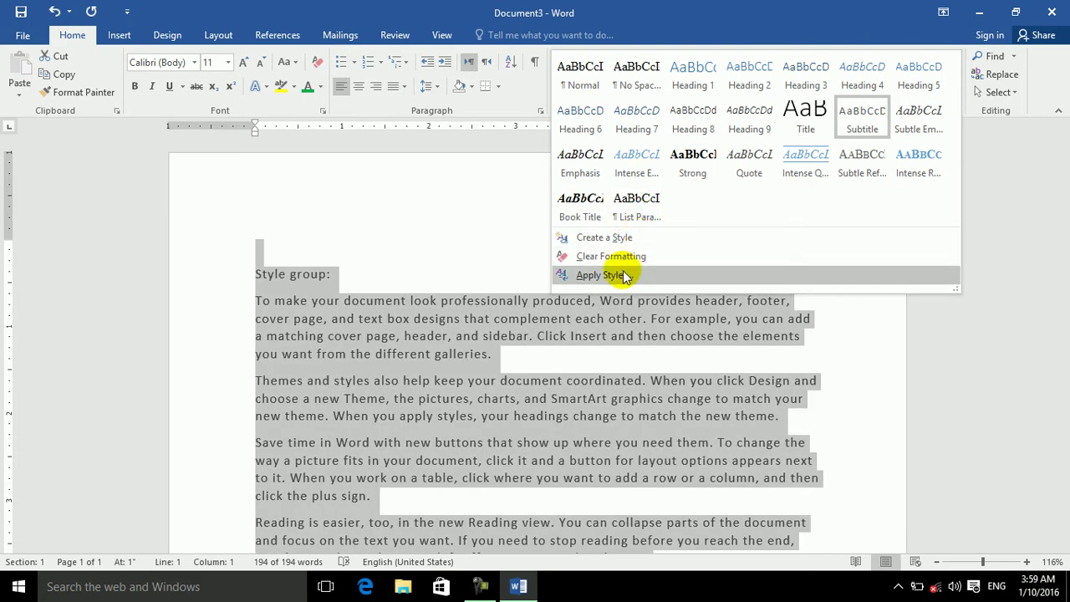
Start a new style named jan and open its full formatting options
{"action": "left_click", "coordinate": [612, 238]}
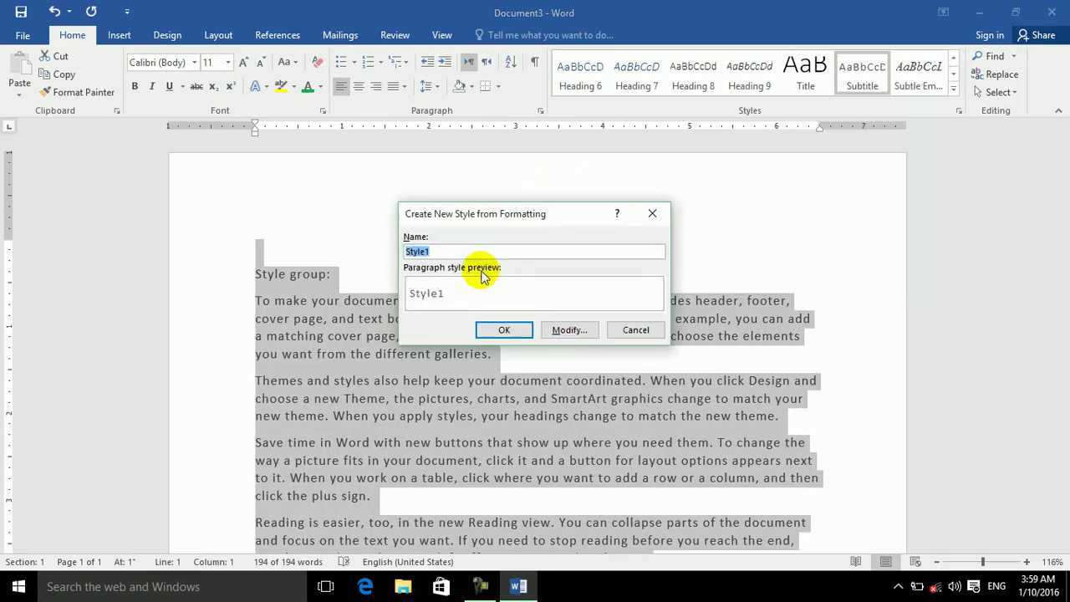
{"action": "type", "text": "jan"}
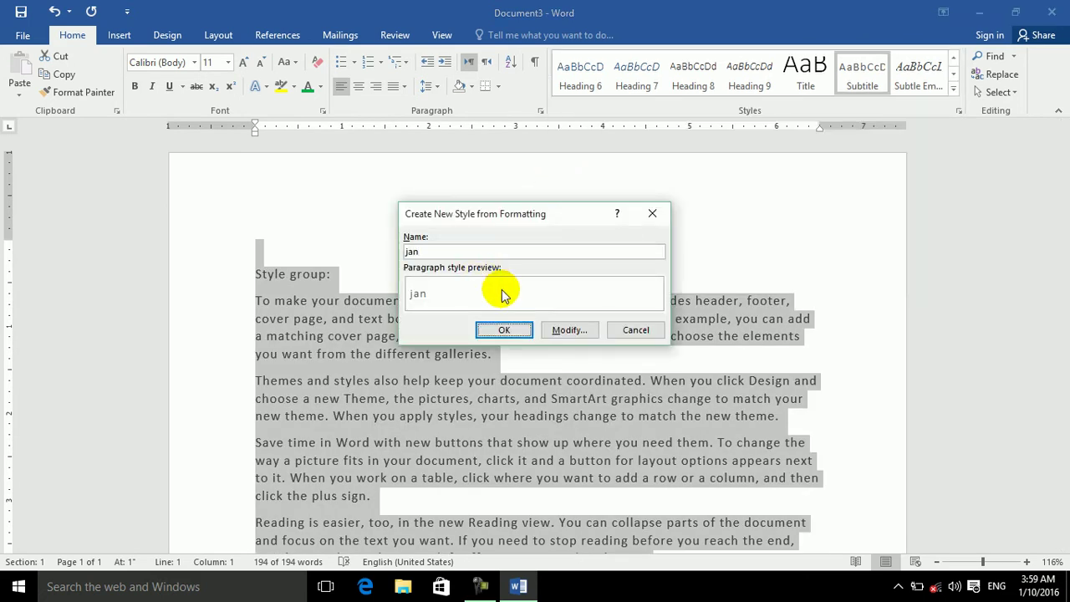
{"action": "left_click", "coordinate": [569, 330]}
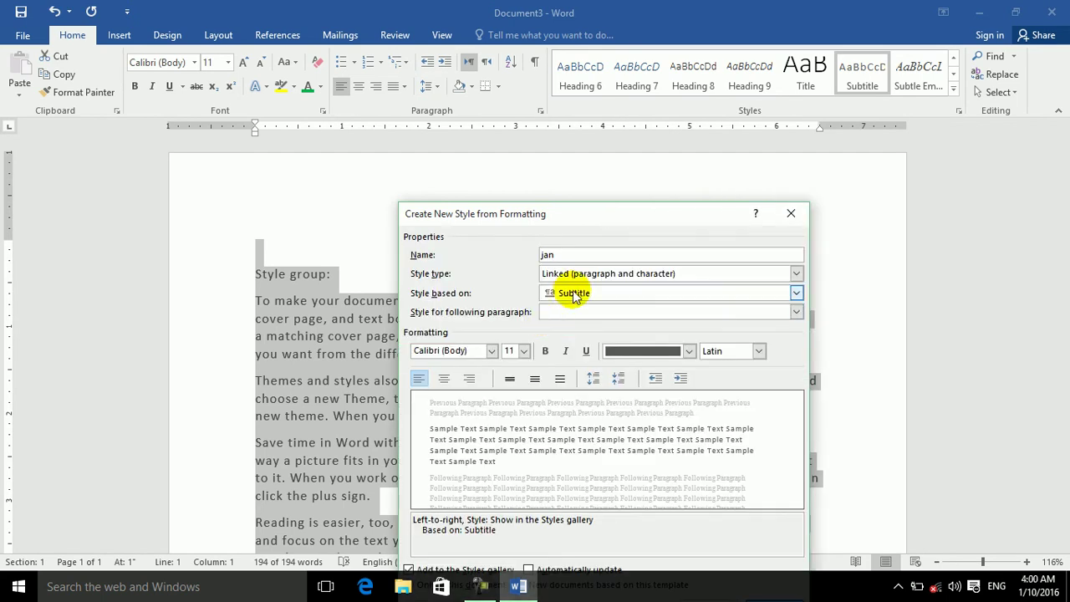
Make jan bold, 12 pt, Times New Roman and red, with automatic updating on
{"action": "left_click", "coordinate": [545, 351]}
{"action": "left_click", "coordinate": [523, 351]}
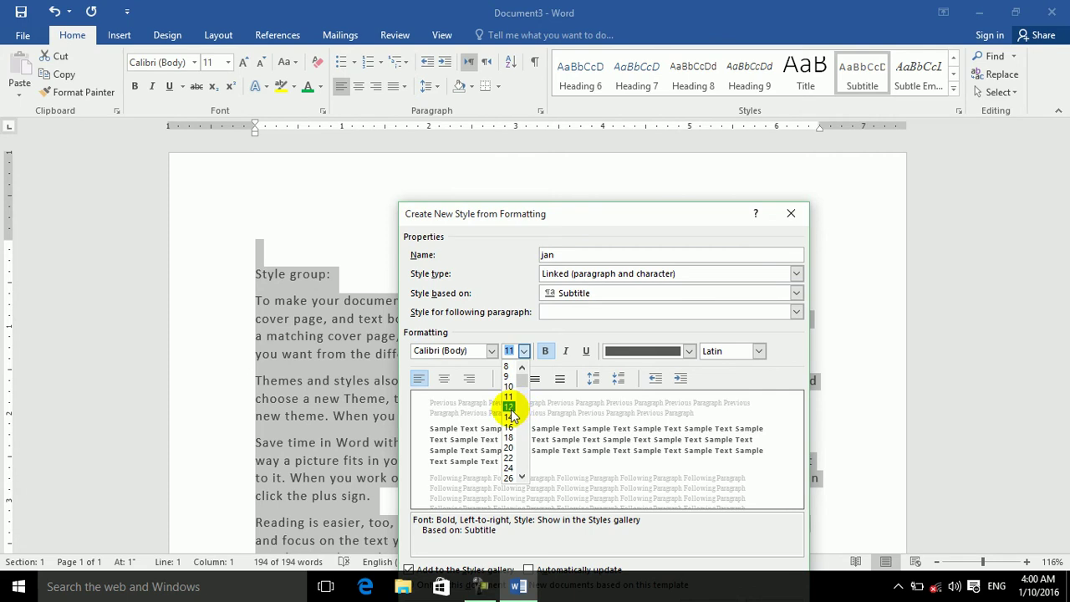
{"action": "left_click", "coordinate": [508, 408]}
{"action": "left_click", "coordinate": [469, 352]}
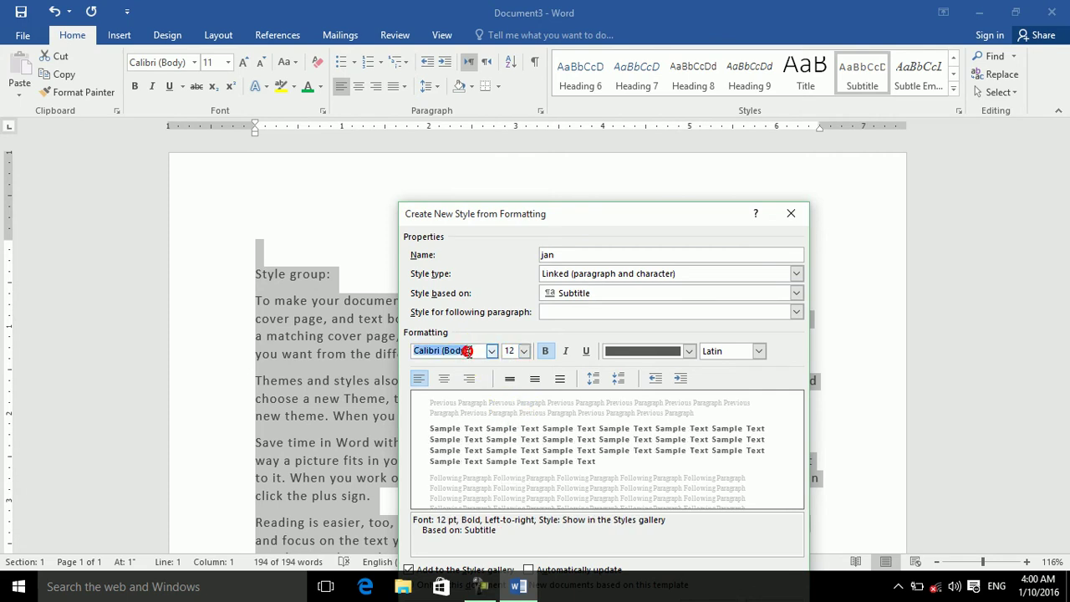
{"action": "type", "text": "Times New Roman"}
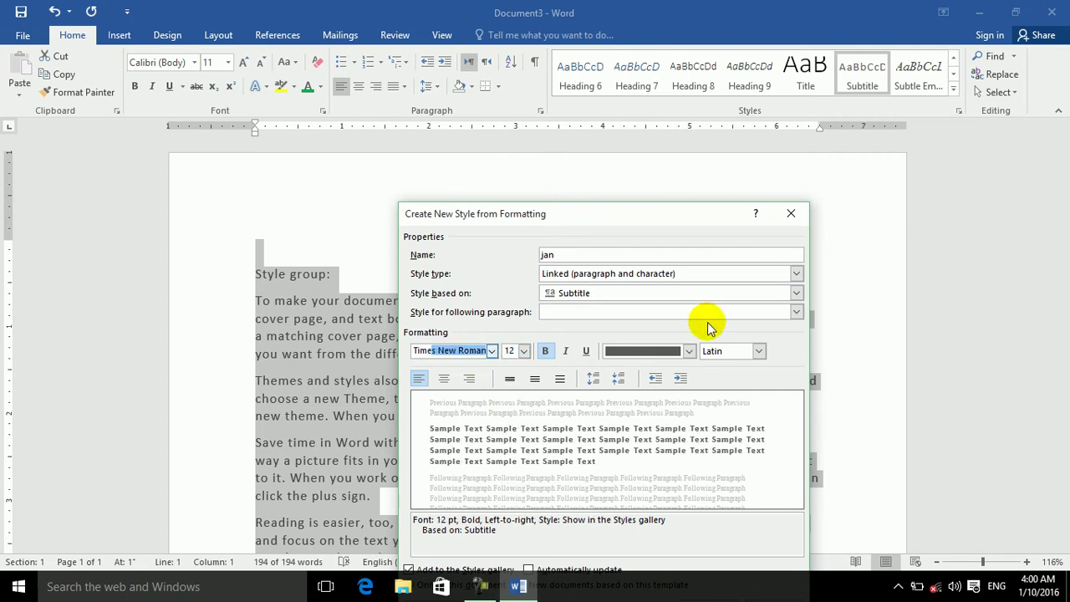
{"action": "left_click", "coordinate": [689, 351]}
{"action": "left_click", "coordinate": [623, 491]}
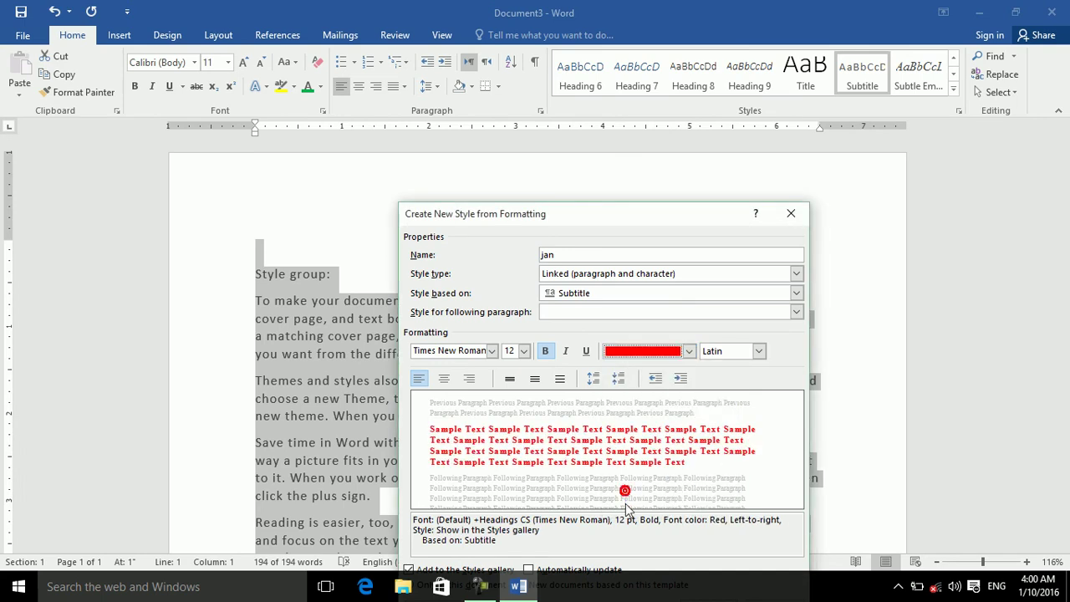
{"action": "left_click_drag", "start_coordinate": [511, 205], "coordinate": [475, 109]}
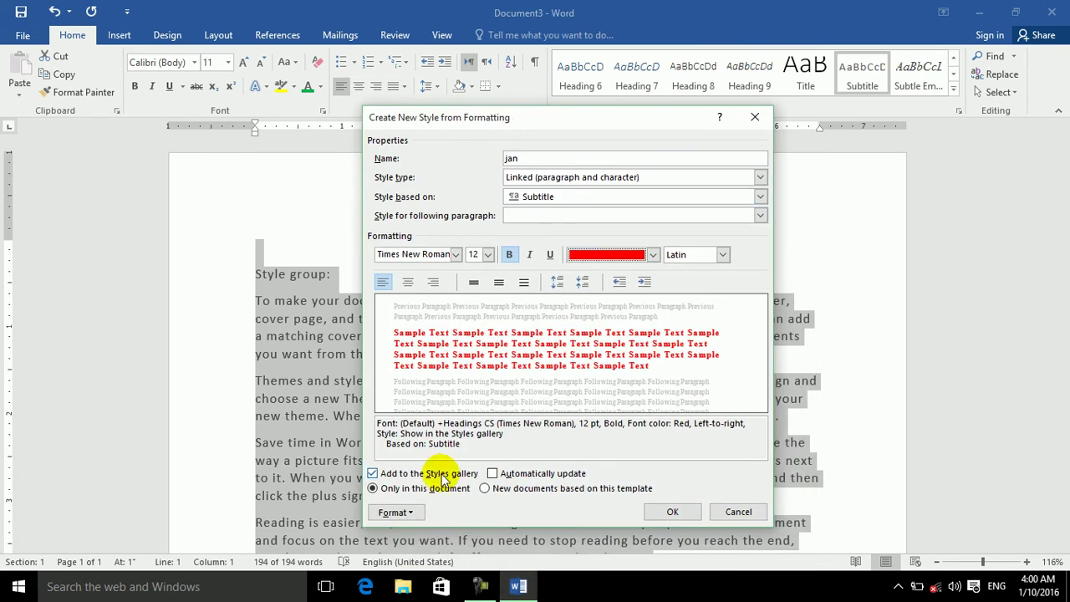
{"action": "left_click", "coordinate": [488, 473]}
Save and apply the jan style, then clear formatting from the selected text
{"action": "left_click", "coordinate": [672, 511]}
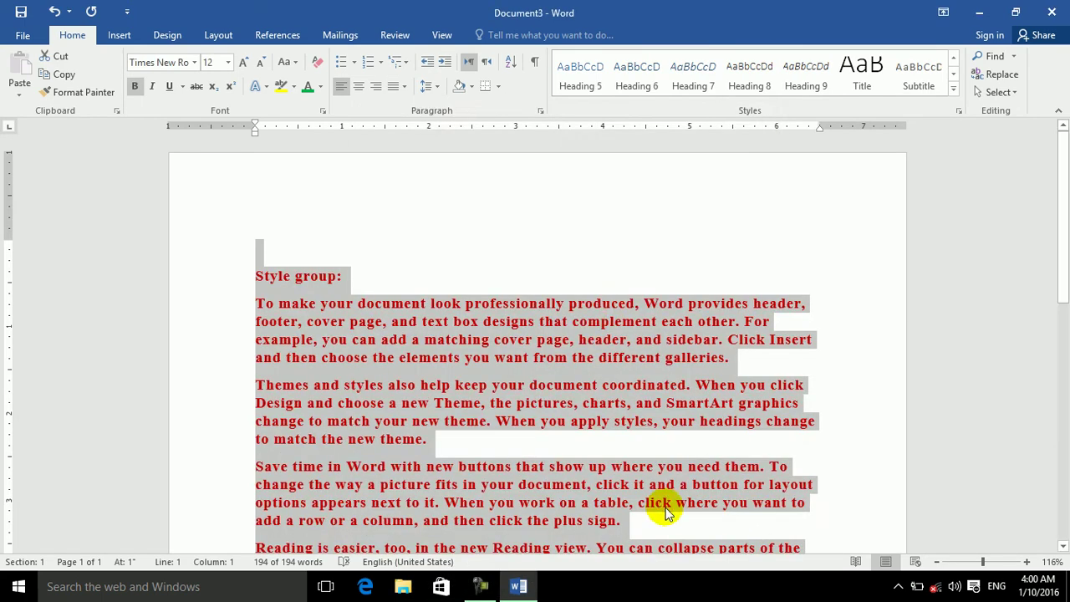
{"action": "left_click", "coordinate": [953, 87]}
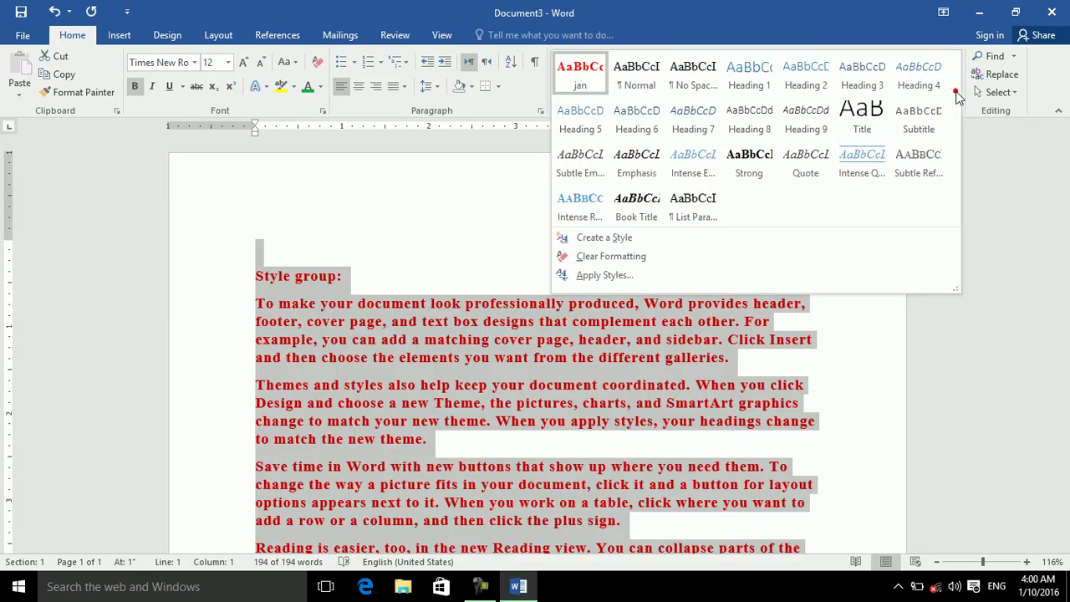
{"action": "left_click", "coordinate": [611, 256]}
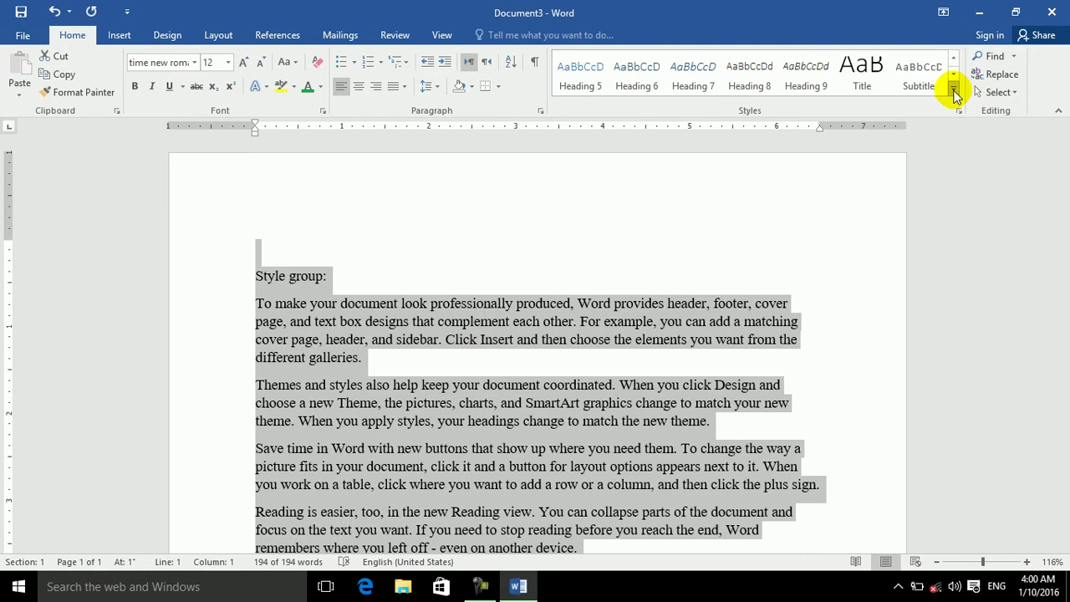
Reapply jan via the Apply Styles pane, close the pane, and reset all text to Normal
{"action": "left_click", "coordinate": [953, 87]}
{"action": "left_click", "coordinate": [602, 275]}
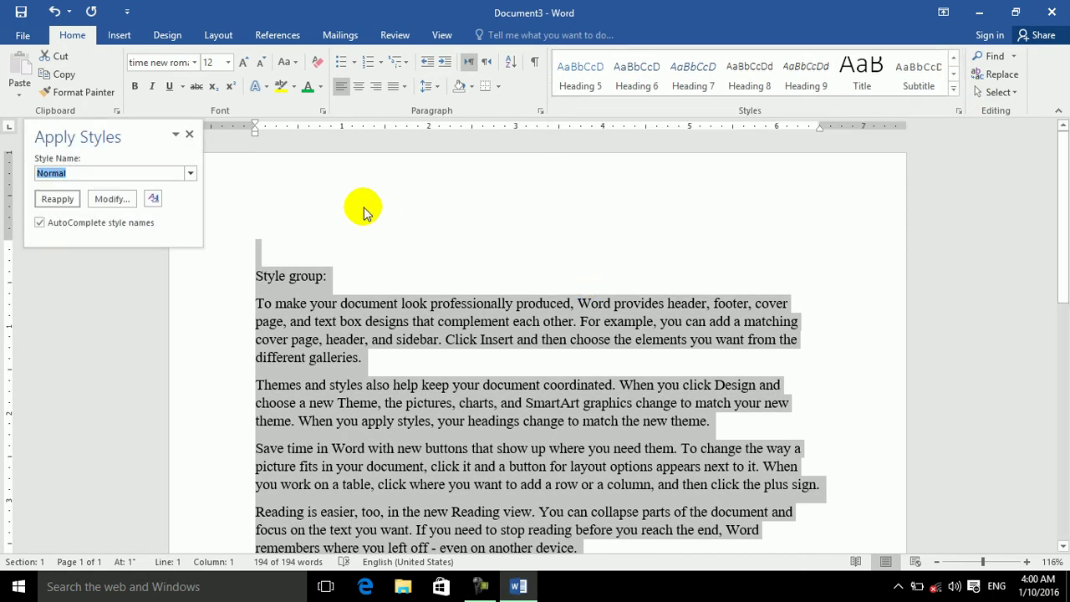
{"action": "type", "text": "jan"}
{"action": "key", "text": "Return"}
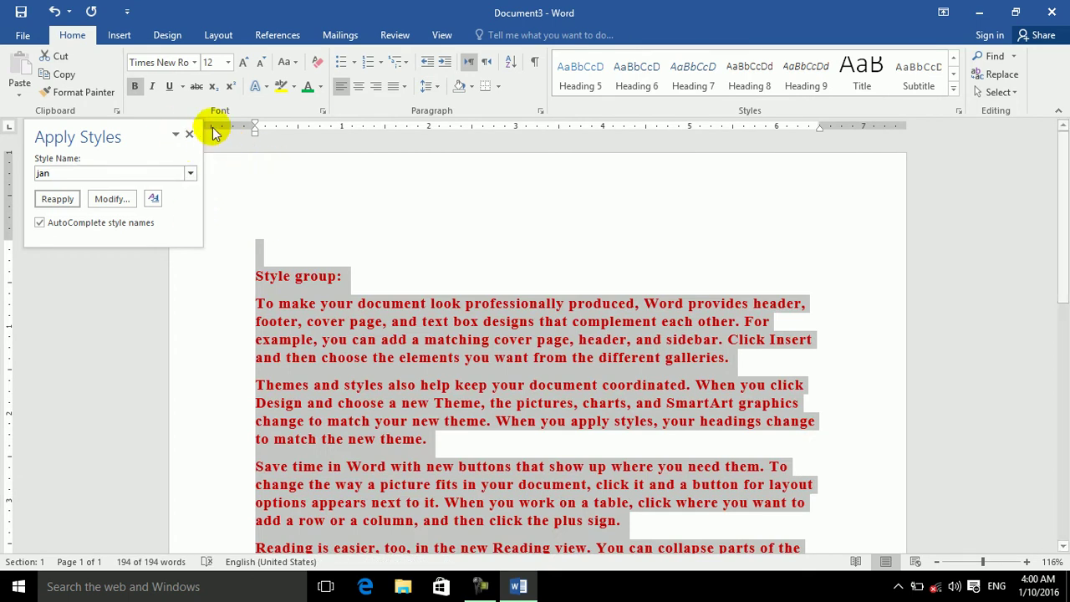
{"action": "left_click", "coordinate": [191, 135]}
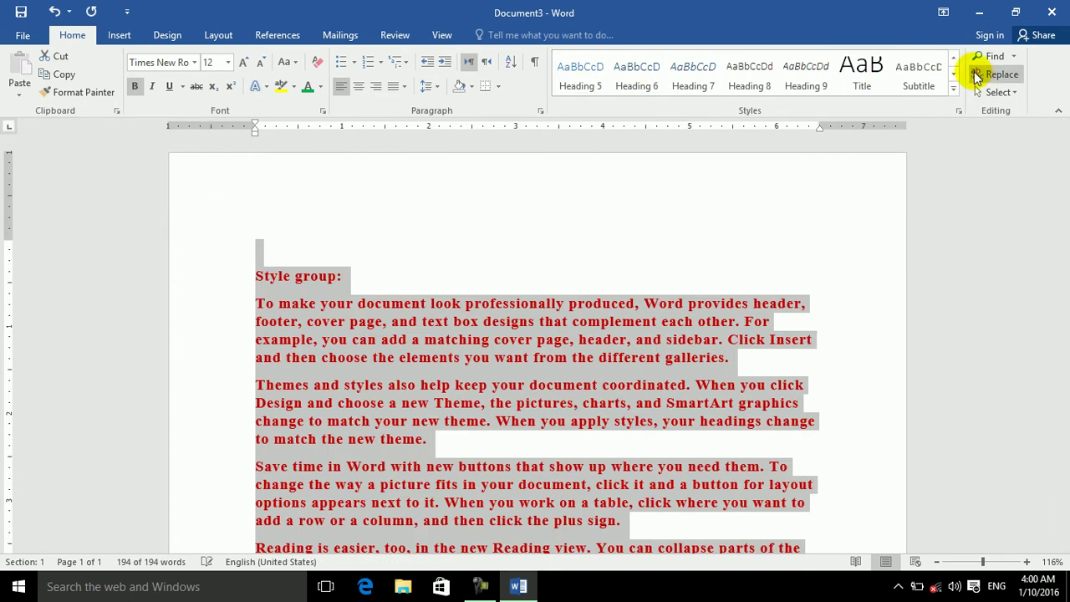
{"action": "left_click", "coordinate": [953, 94]}
{"action": "left_click", "coordinate": [638, 74]}
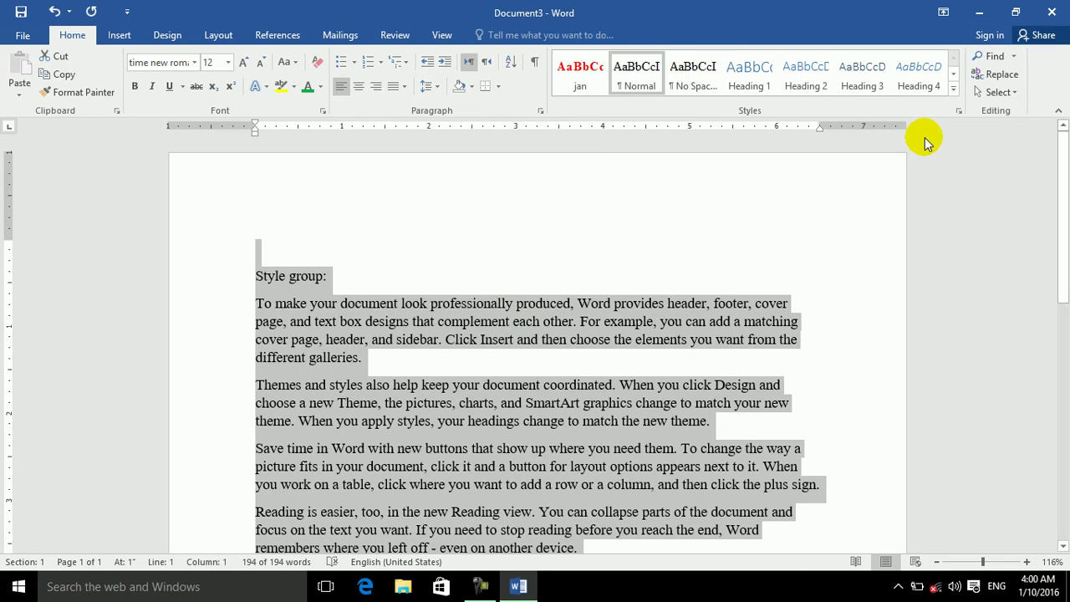
{"action": "key", "text": "ctrl+f"}
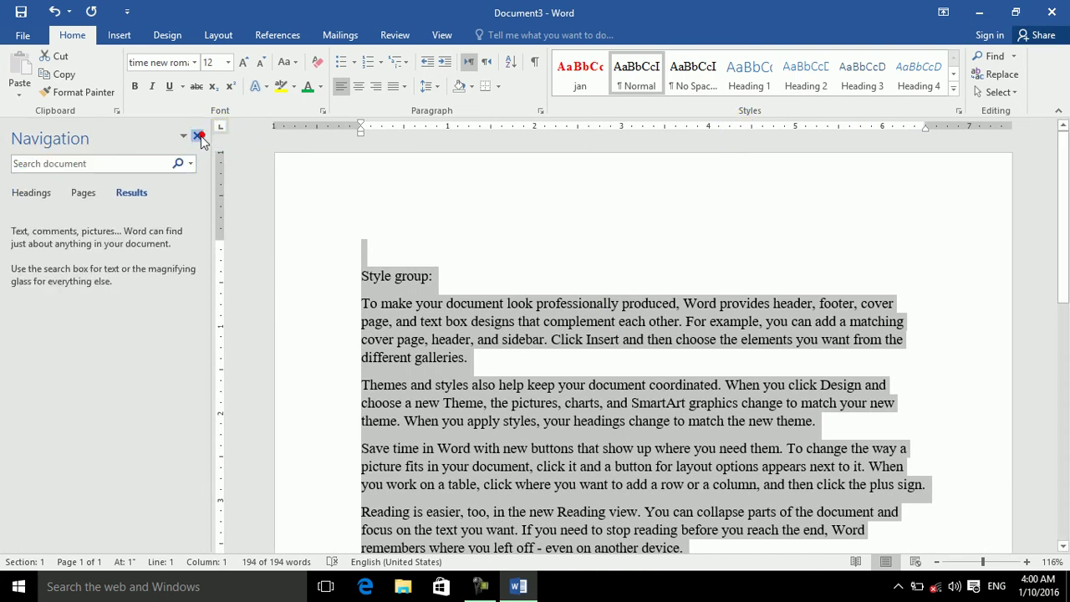
{"action": "left_click", "coordinate": [198, 137]}
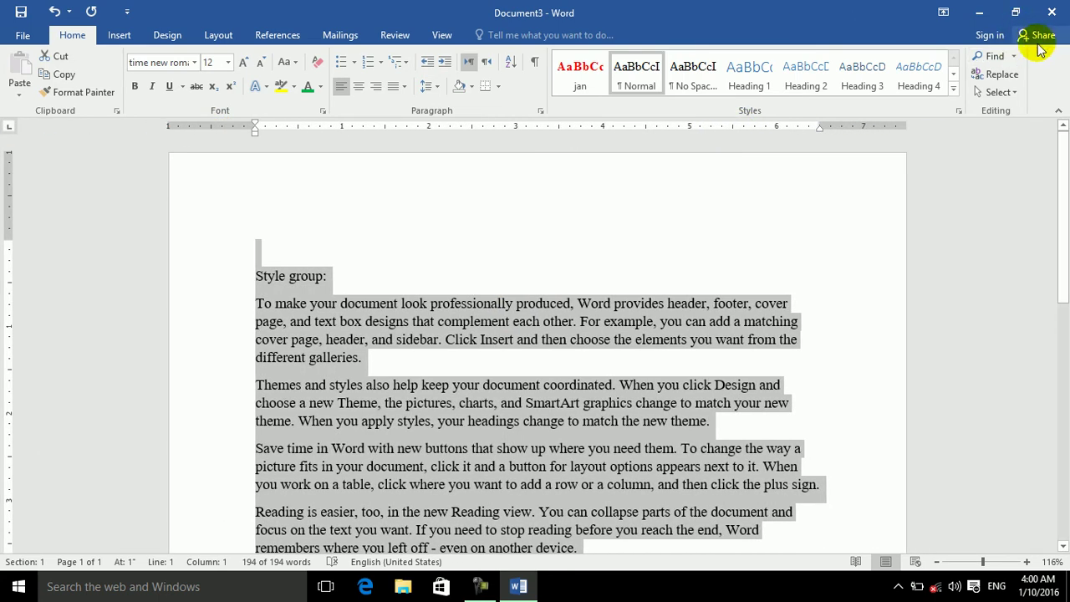
{"action": "left_click", "coordinate": [1010, 56]}
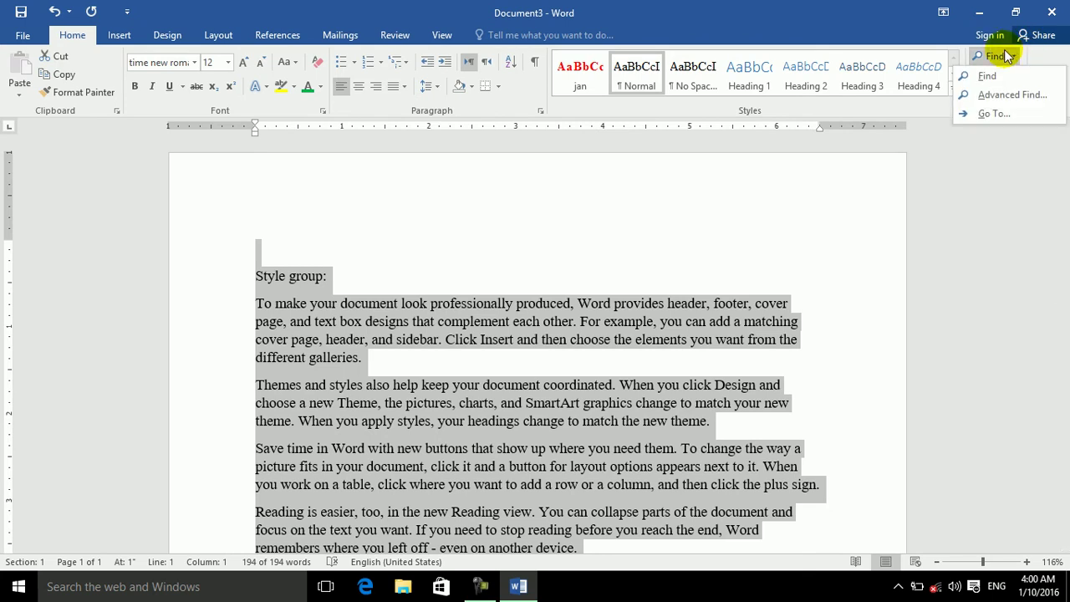
{"action": "left_click", "coordinate": [980, 76]}
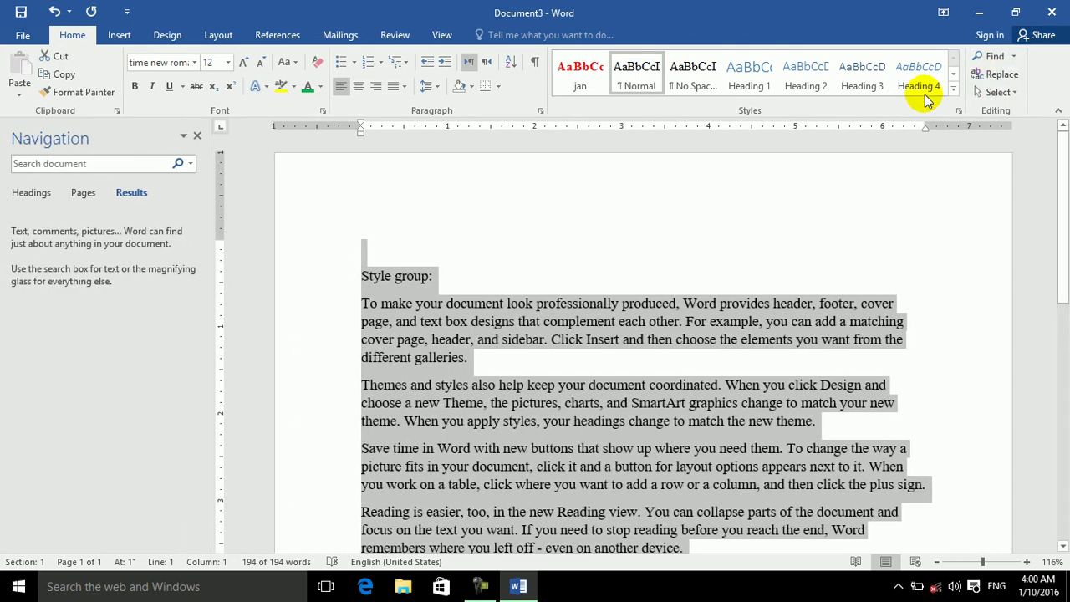
{"action": "left_click", "coordinate": [198, 136]}
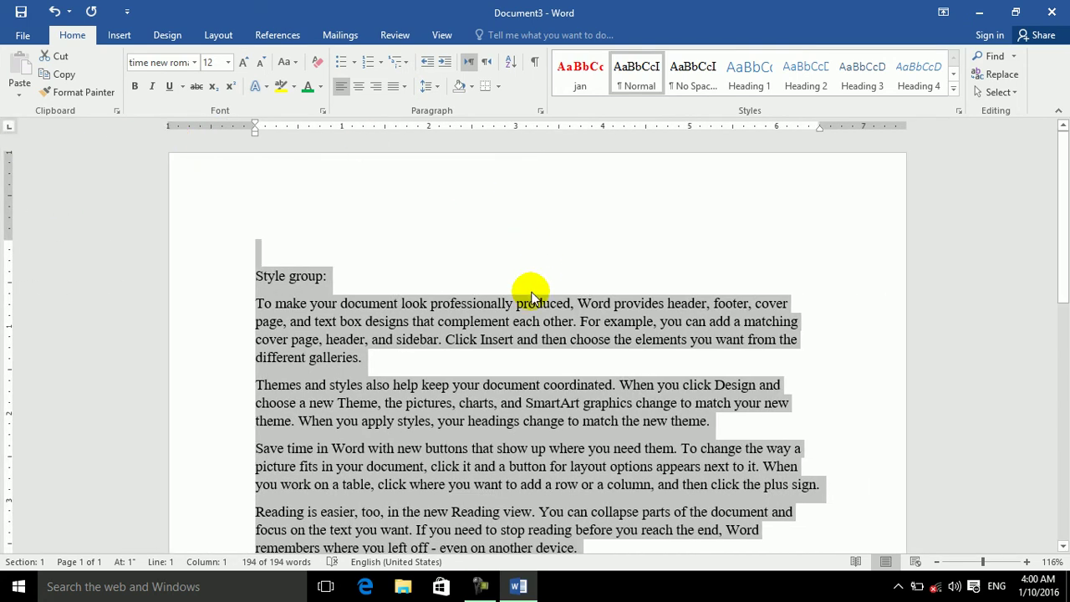
{"action": "left_click", "coordinate": [257, 246]}
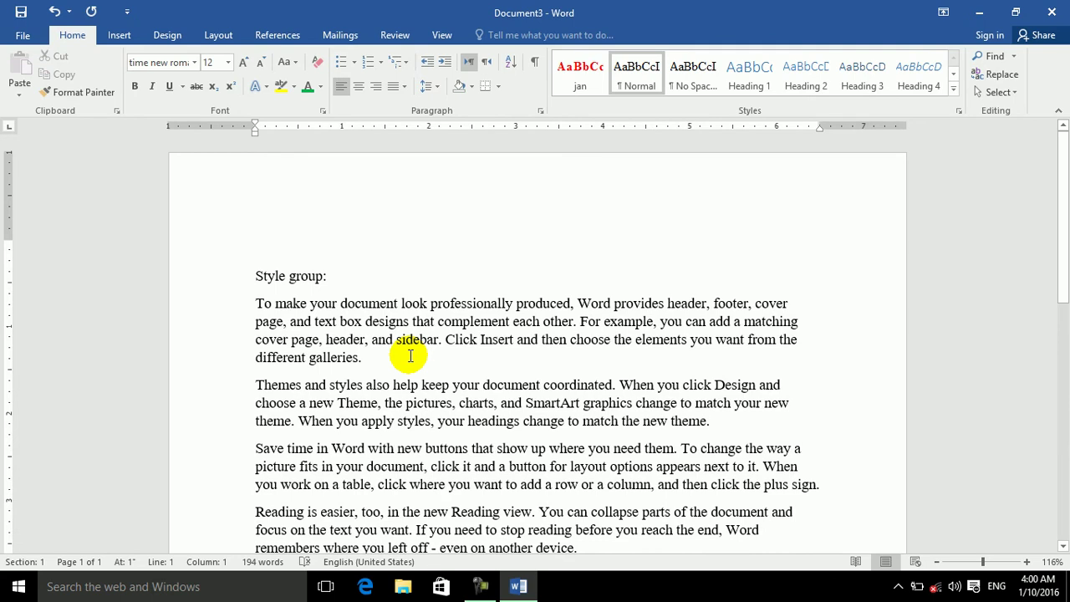
Replace the text with 'Ms word', paste the body text below it, and begin a new line
{"action": "key", "text": "ctrl+a"}
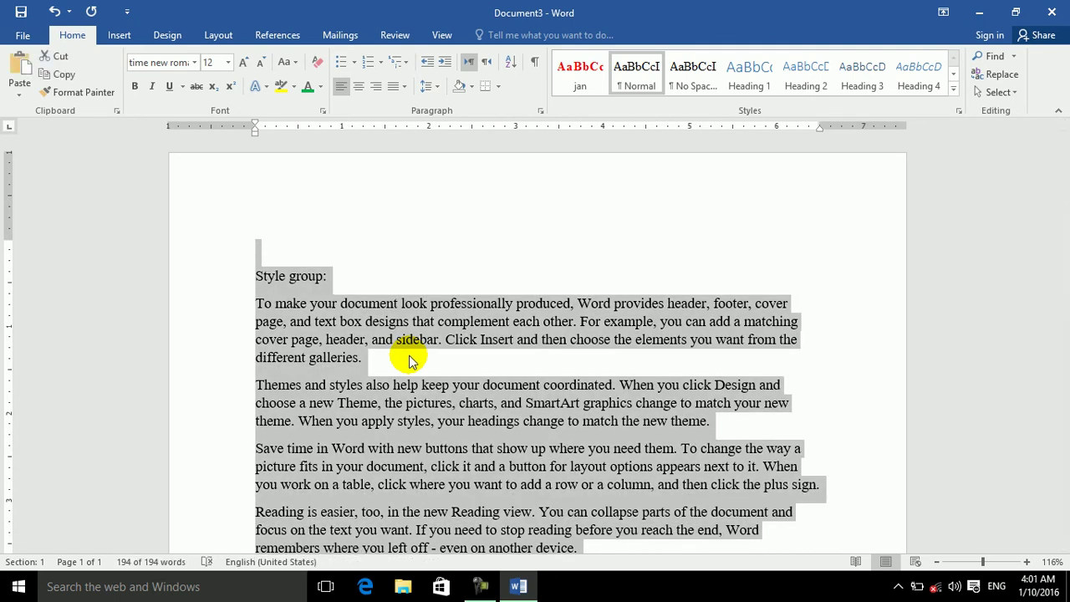
{"action": "type", "text": "Mw wo"}
{"action": "key", "text": "BackSpace"}
{"action": "key", "text": "BackSpace"}
{"action": "key", "text": "BackSpace"}
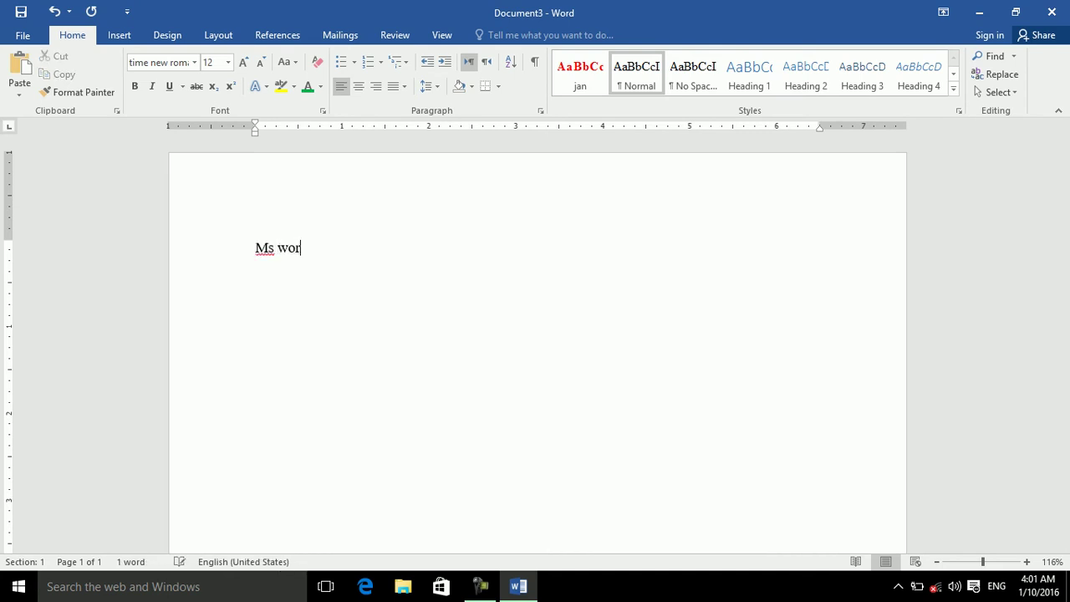
{"action": "key", "text": "ctrl+v"}
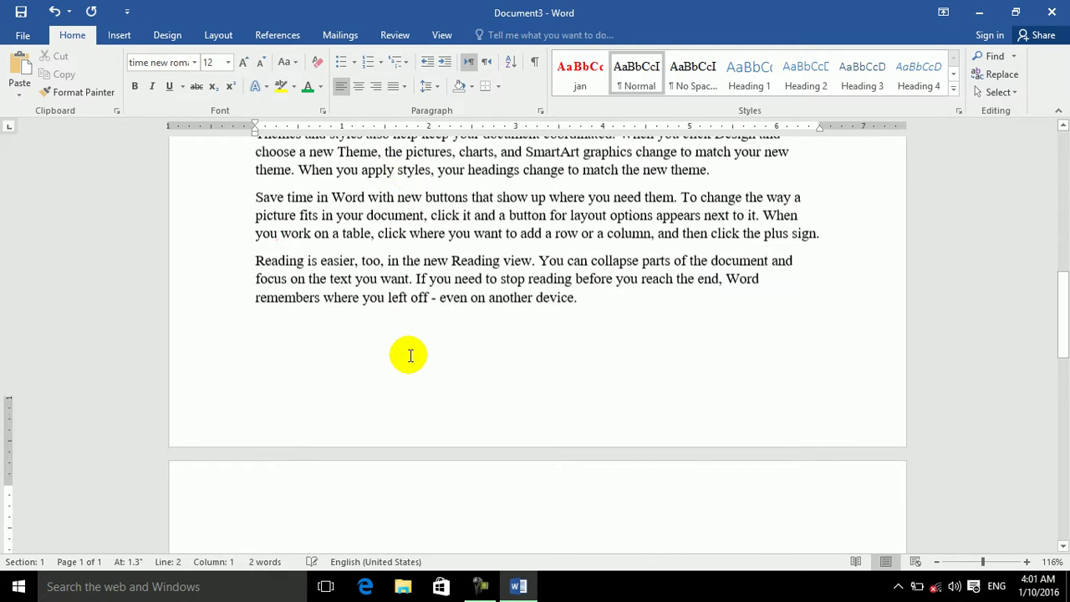
{"action": "type", "text": "ms"}
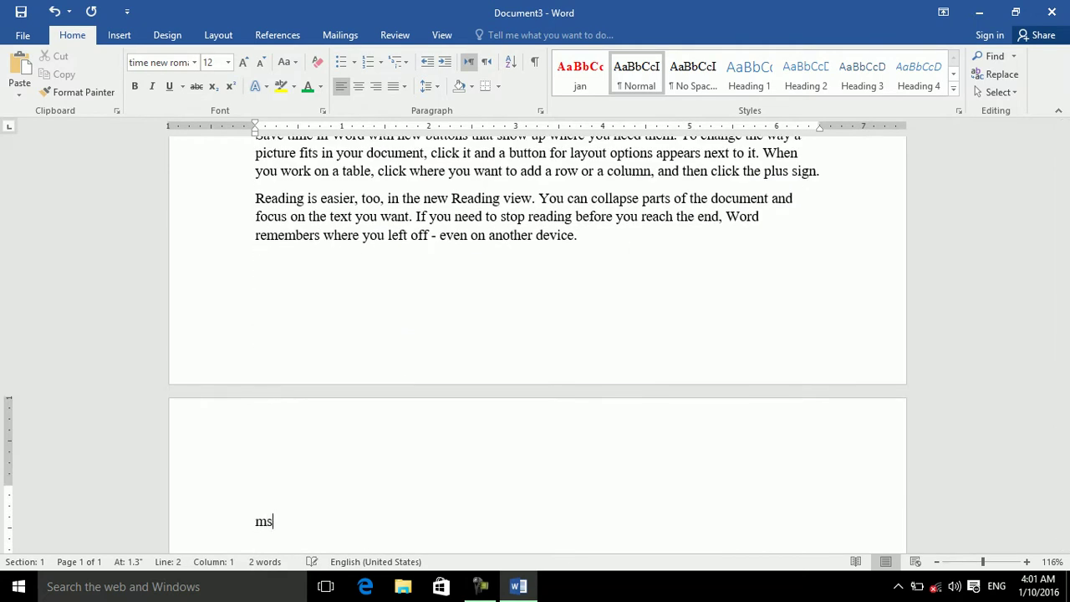
{"action": "type", "text": "065"}
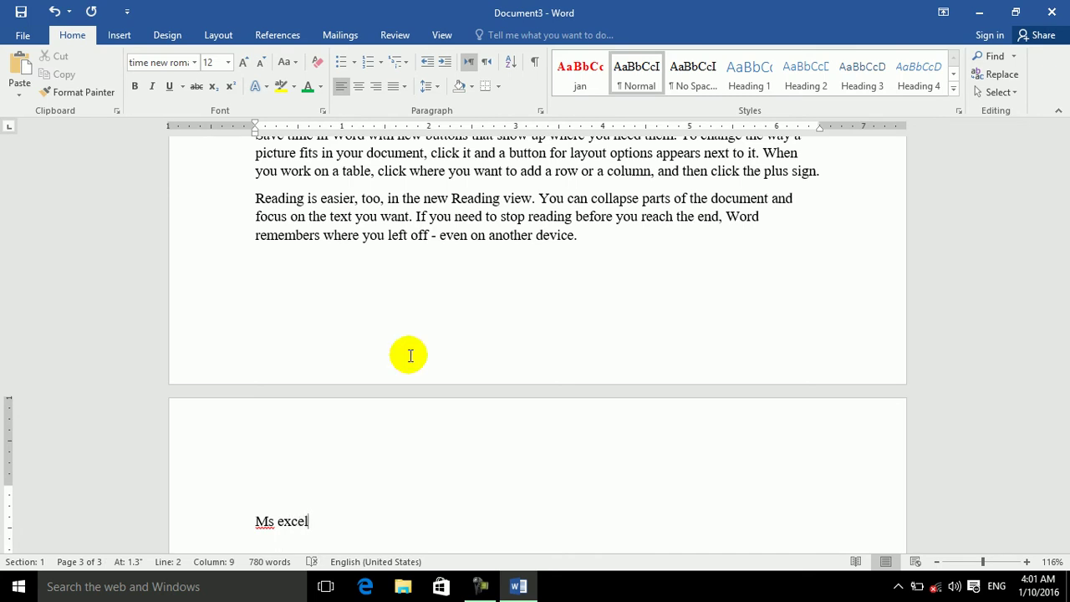
Make the 'Ms word' line a Heading 1
{"action": "scroll", "coordinate": [410, 356], "scroll_direction": "up", "scroll_amount": 10}
{"action": "scroll", "coordinate": [411, 356], "scroll_direction": "up", "scroll_amount": 15}
{"action": "left_click", "coordinate": [253, 249]}
{"action": "triple_click", "coordinate": [296, 247]}
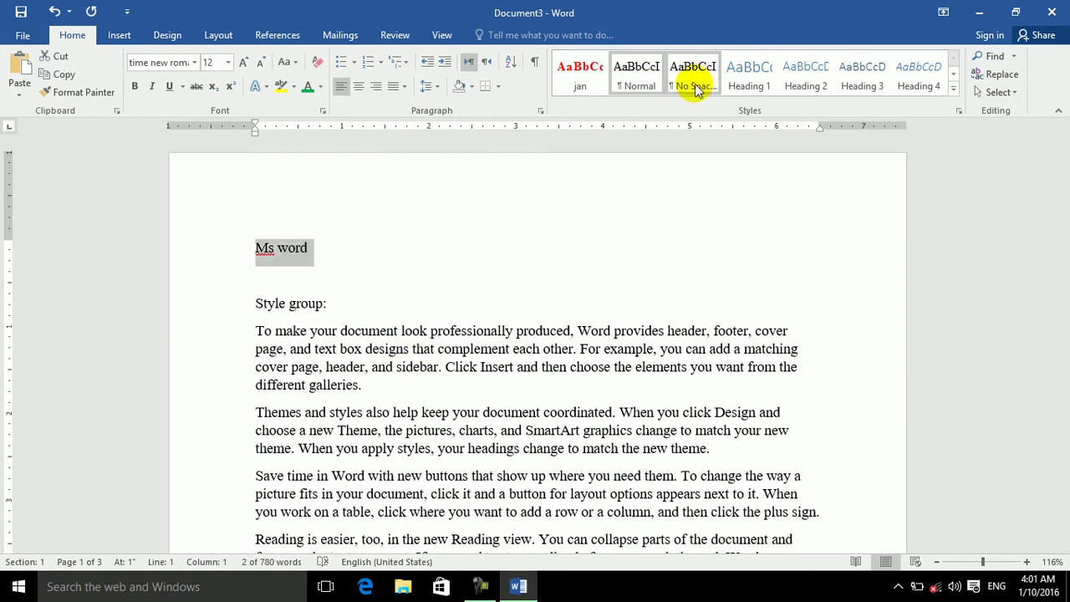
{"action": "left_click", "coordinate": [748, 80]}
Add an 'option' Heading 3 line after 'device.' on page 2 and paste the body text beneath it
{"action": "left_click", "coordinate": [401, 358]}
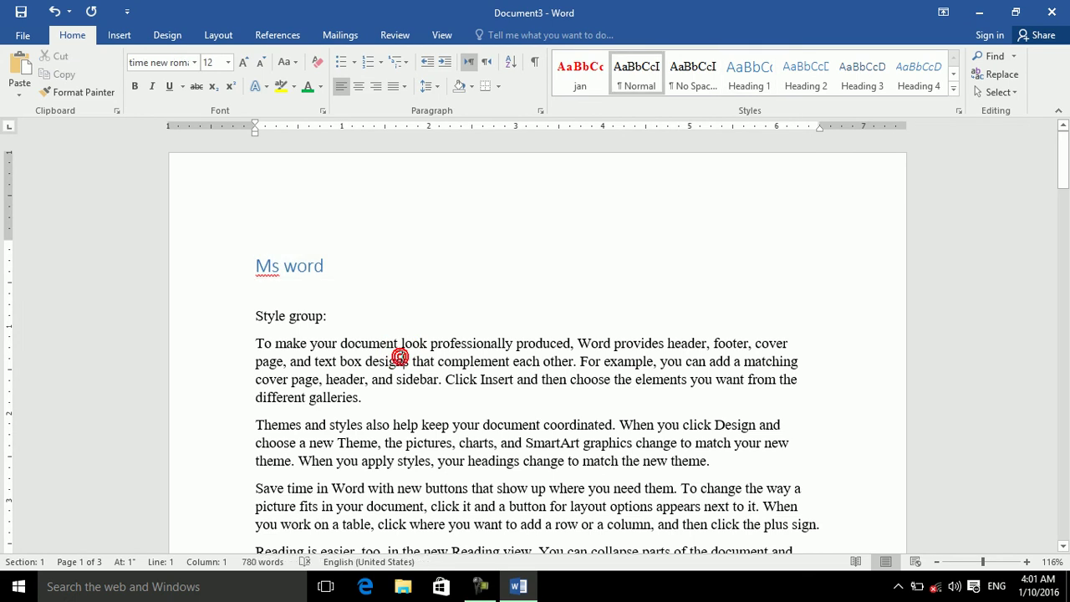
{"action": "key", "text": "Down"}
{"action": "key", "text": "Down"}
{"action": "key", "text": "Down"}
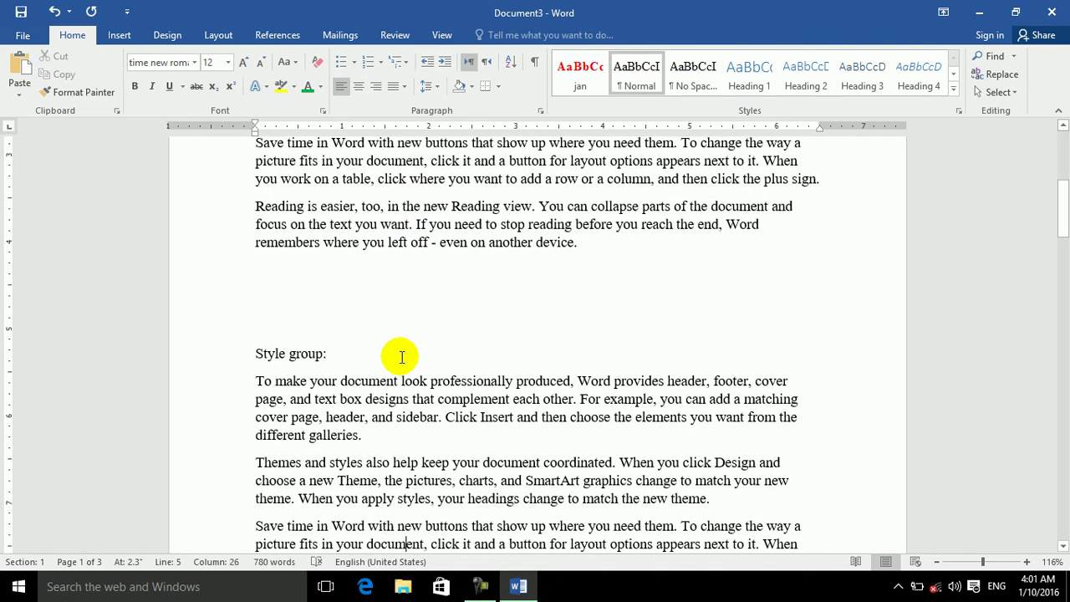
{"action": "key", "text": "Down"}
{"action": "key", "text": "Down"}
{"action": "key", "text": "Down"}
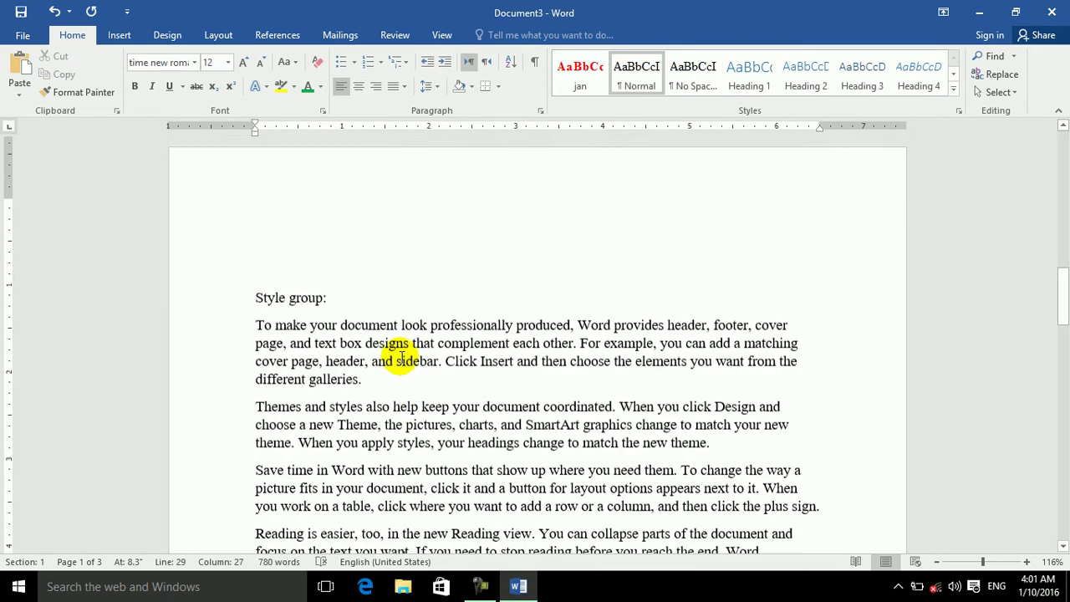
{"action": "key", "text": "Down"}
{"action": "key", "text": "Down"}
{"action": "key", "text": "Down"}
{"action": "key", "text": "Down"}
{"action": "key", "text": "Down"}
{"action": "key", "text": "Down"}
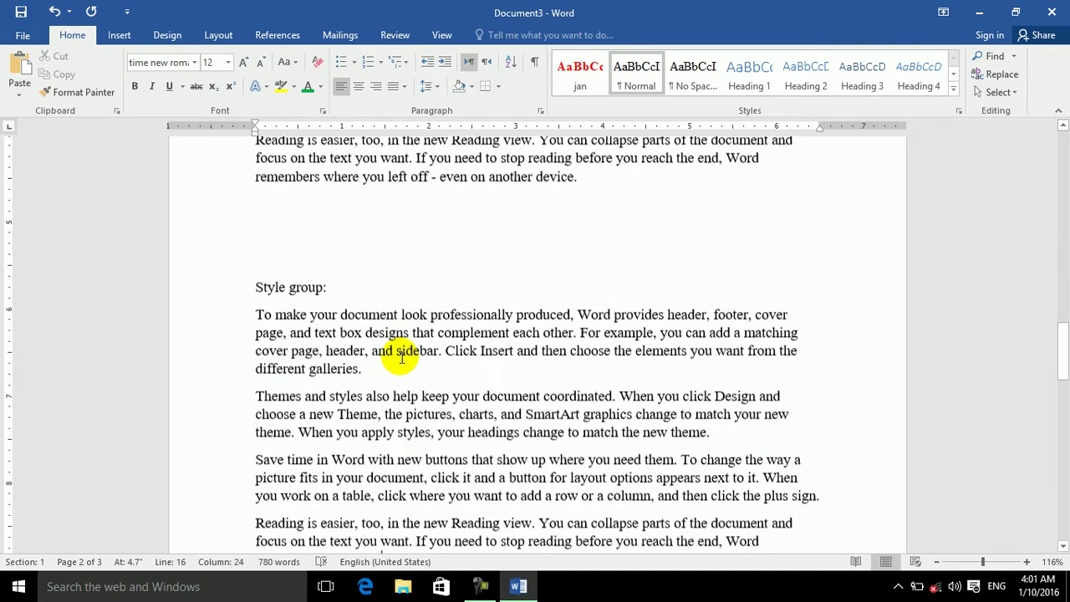
{"action": "key", "text": "Down"}
{"action": "key", "text": "Down"}
{"action": "key", "text": "Down"}
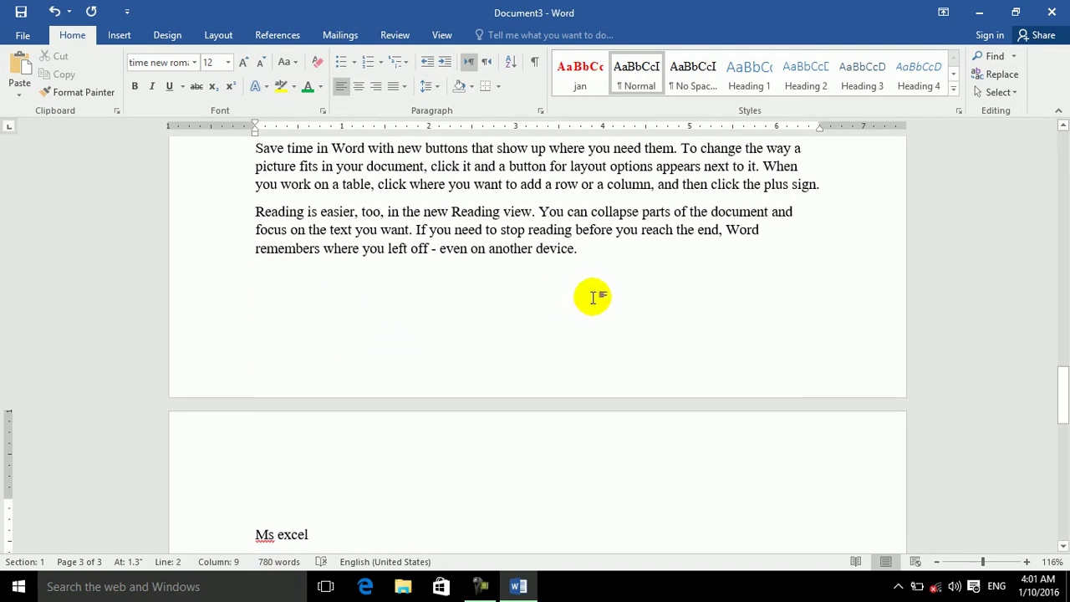
{"action": "left_click", "coordinate": [603, 242]}
{"action": "key", "text": "Return"}
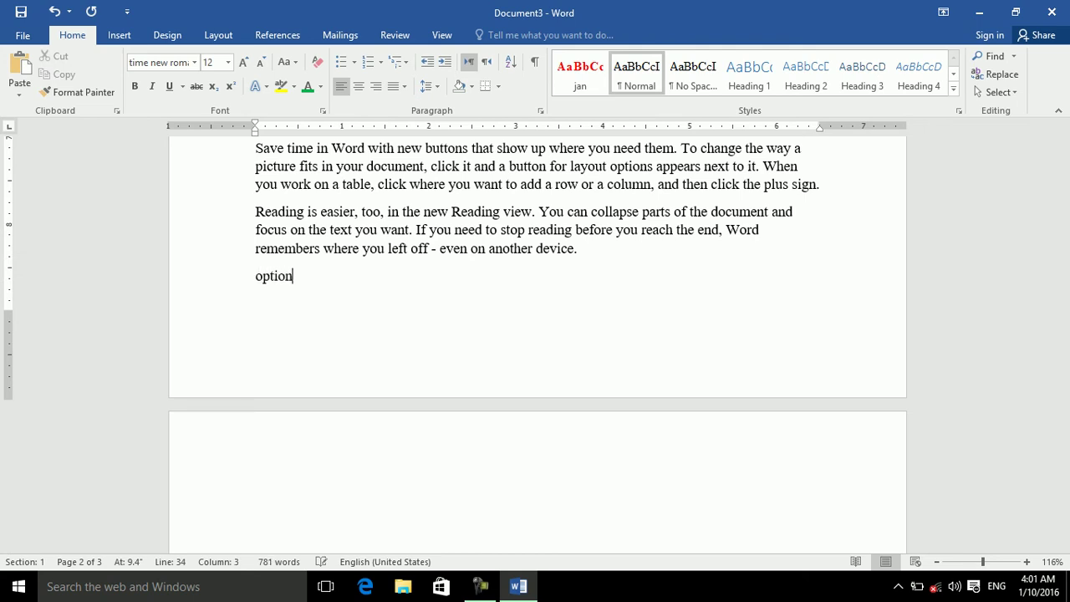
{"action": "double_click", "coordinate": [272, 274]}
{"action": "left_click", "coordinate": [869, 75]}
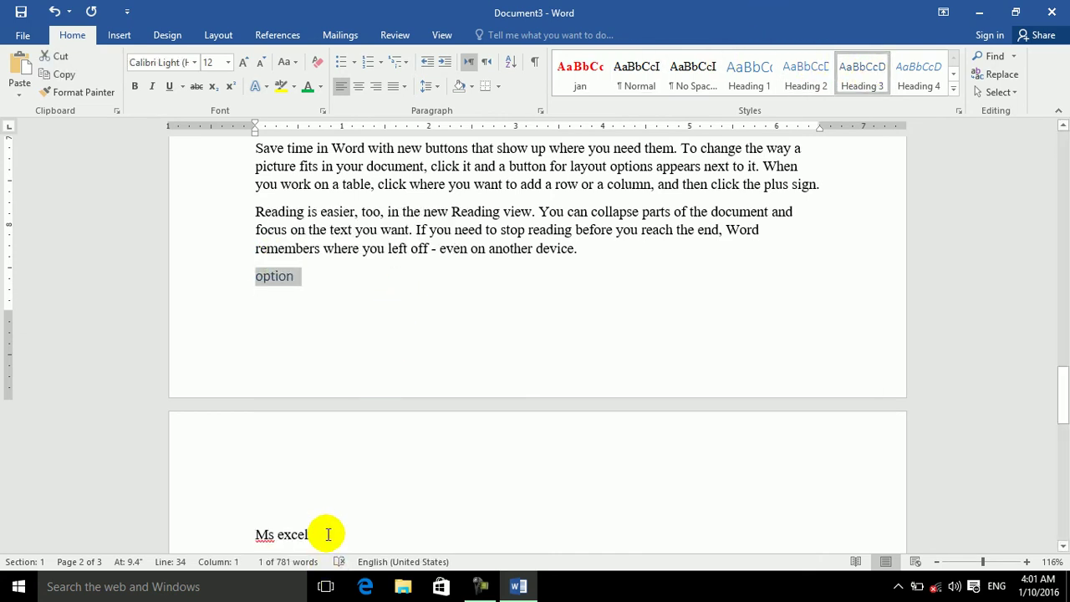
{"action": "left_click", "coordinate": [342, 373]}
{"action": "key", "text": "ctrl+v"}
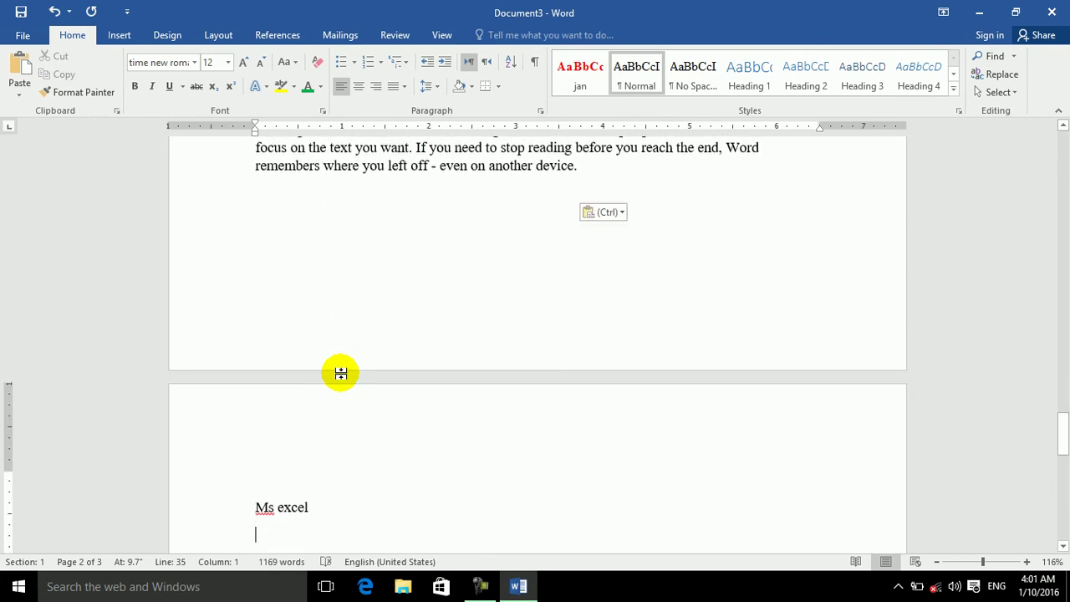
Make 'Ms excel' a Heading 1 and paste the body text below it
{"action": "triple_click", "coordinate": [277, 507]}
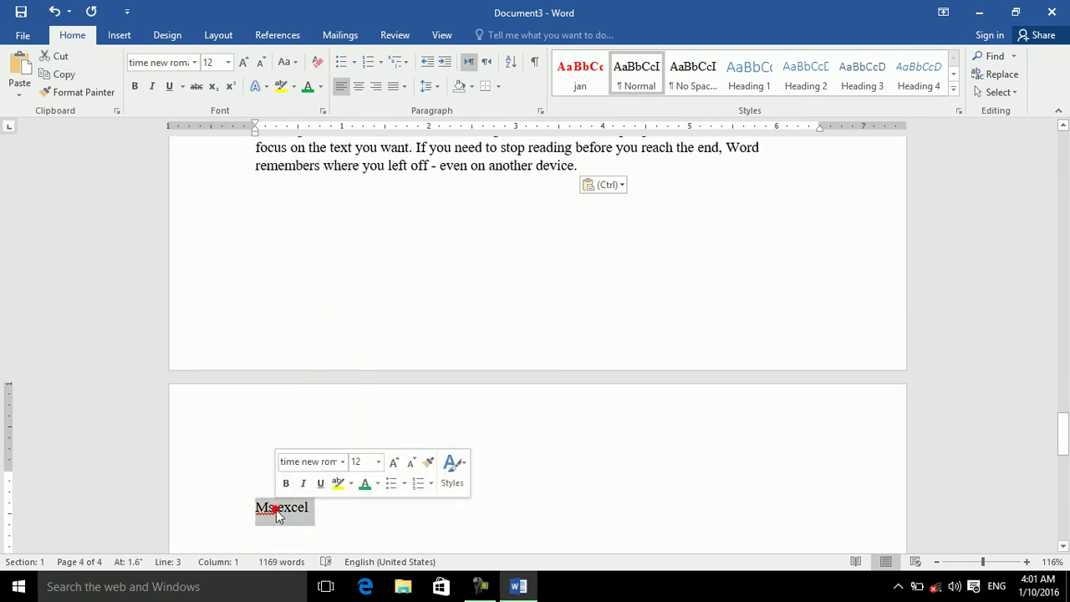
{"action": "left_click", "coordinate": [762, 81]}
{"action": "left_click", "coordinate": [423, 510]}
{"action": "key", "text": "Return"}
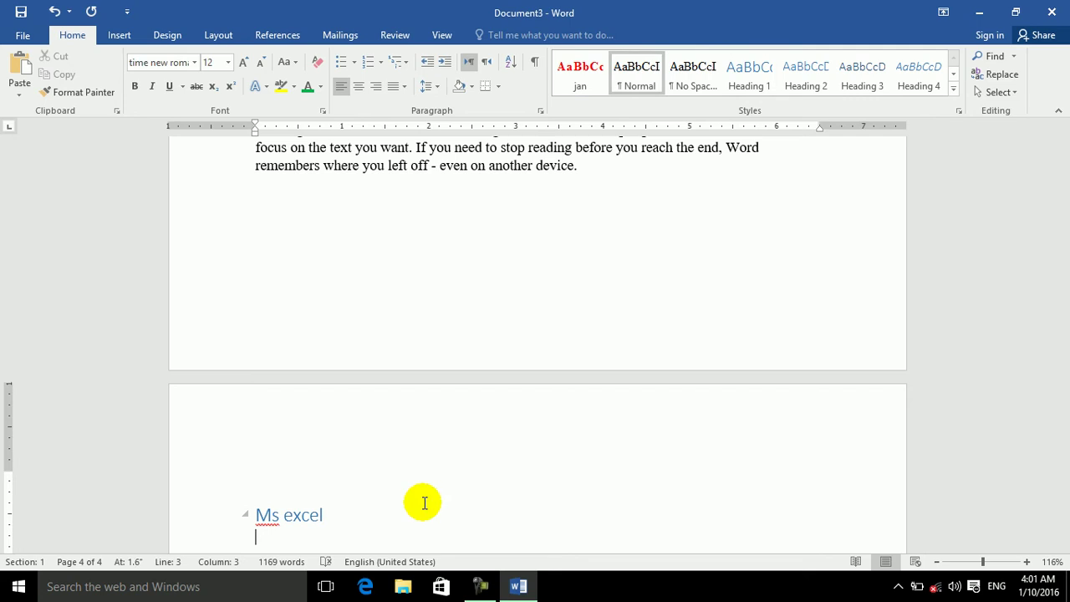
{"action": "type", "text": "Style group: To make your document look professionally produced, Word provides header, footer, cover page, and text box designs that complement each other. For example, you can add a matching cover page, header, and sidebar. Click Insert and then choose the elements you want from the different galleries. Themes and styles also help keep your document coordinated. When you click Design and choose a new Theme, the pictures, charts, and SmartArt graphics change to match your new theme. When you apply styles, your headings change to match the new theme. Save time in Word with new buttons that show up where you need them. To change the way a picture fits in your document, click it and a button for layout options appears next to it. When you work on a table, click where you want to add a row or a column, and then click the plus sign. Reading is easier, too, in the new Reading view. You can collapse parts of the document and focus on the text you want. If you need to stop reading before you reach the end, Word remembers where you left off - even on another device."}
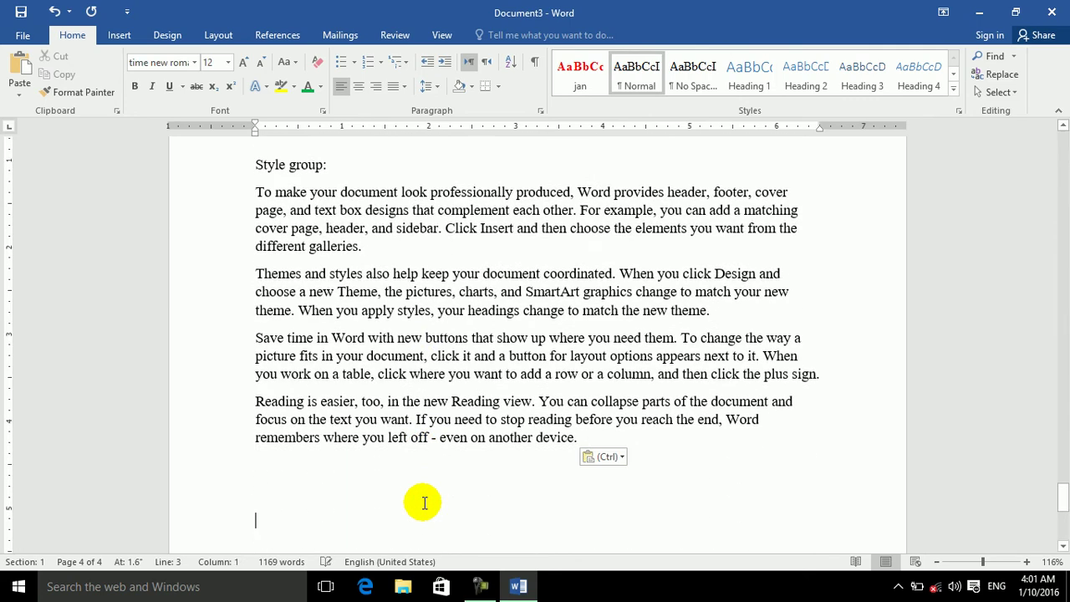
{"action": "type", "text": "fu"}
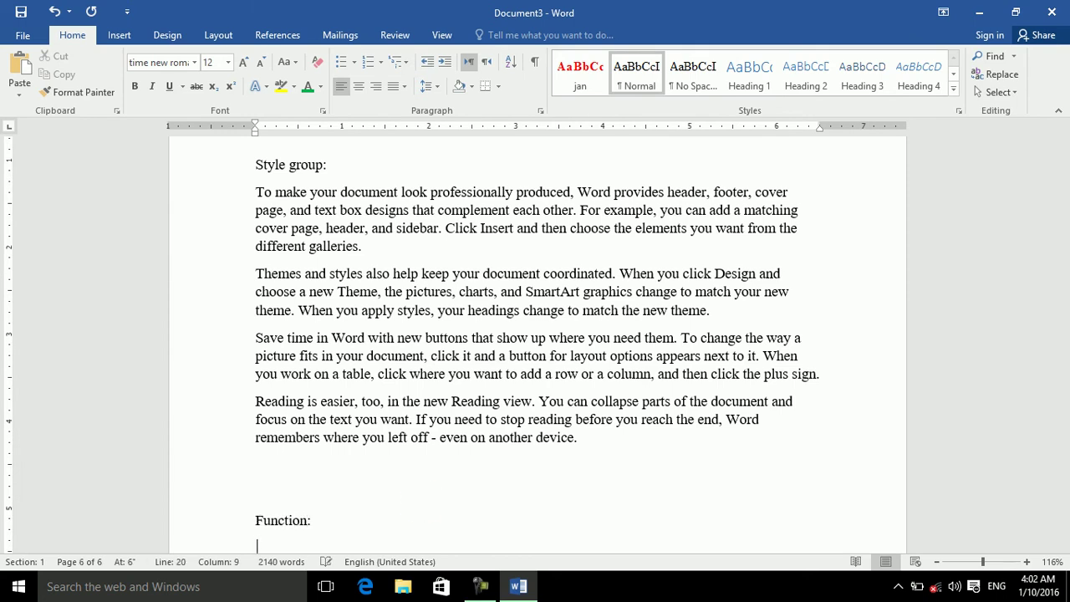
Make 'Function:' a Heading 2 and paste the body text beneath it
{"action": "double_click", "coordinate": [281, 520]}
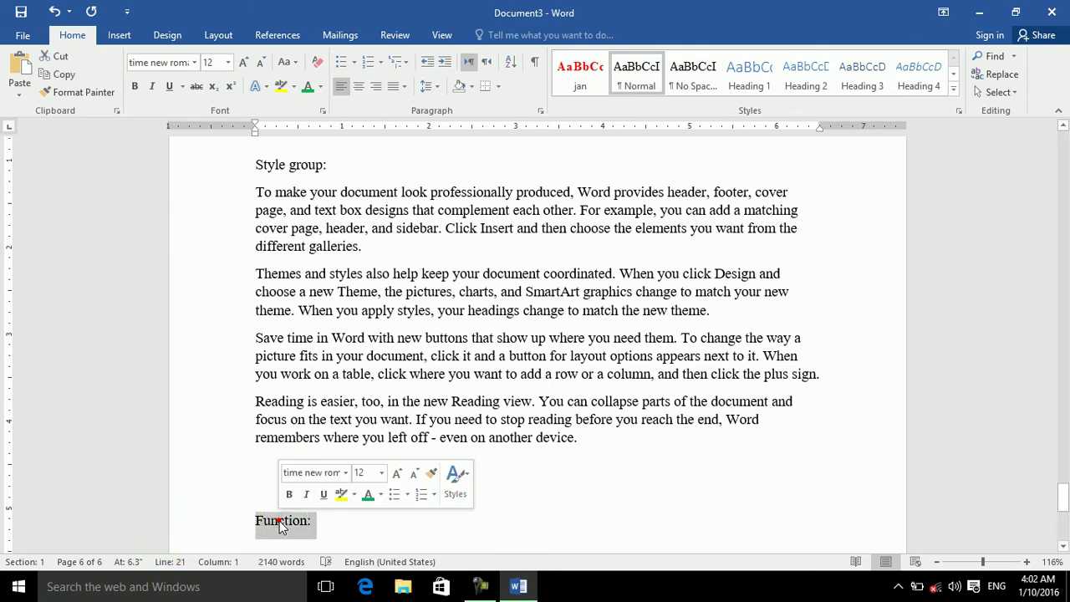
{"action": "left_click", "coordinate": [800, 81]}
{"action": "left_click", "coordinate": [402, 533]}
{"action": "key", "text": "ctrl+v"}
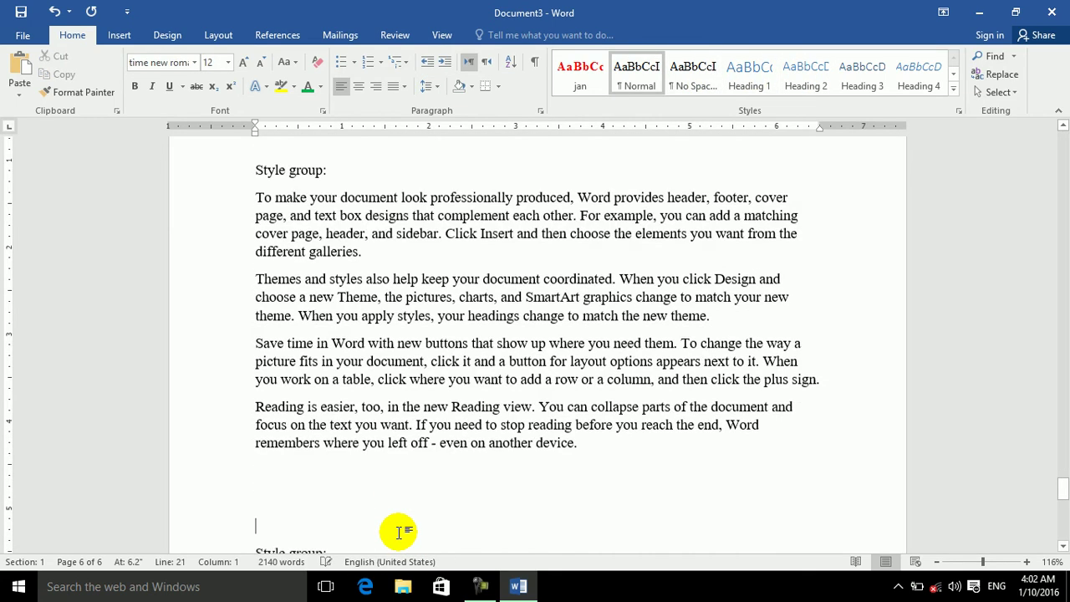
{"action": "type", "text": "ms"}
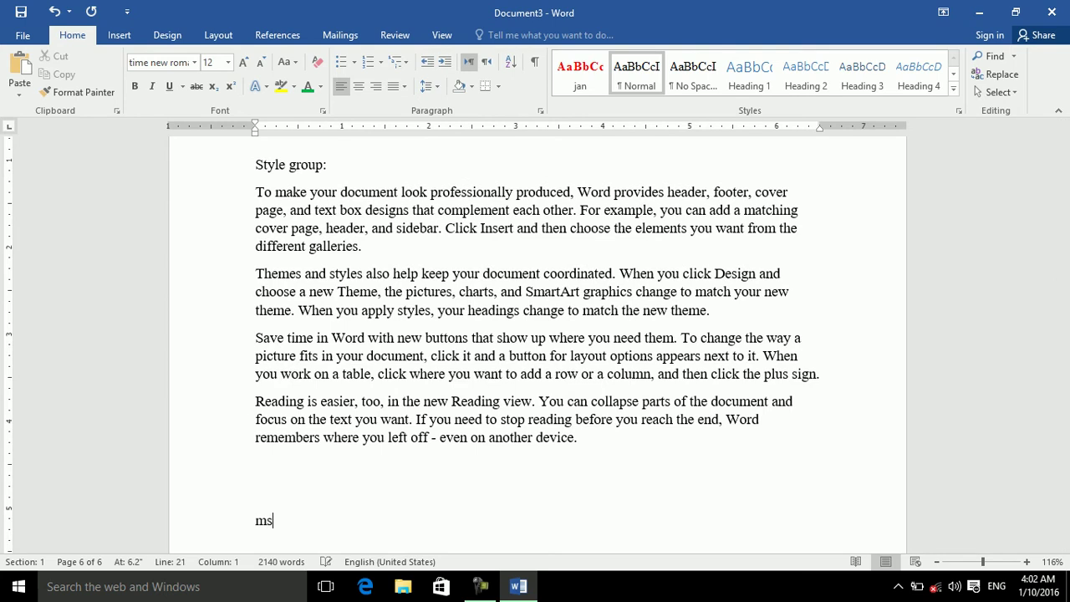
Make 'Ms access' a Heading 1 and paste the sample paragraphs under it
{"action": "left_click", "coordinate": [272, 532]}
{"action": "triple_click", "coordinate": [288, 522]}
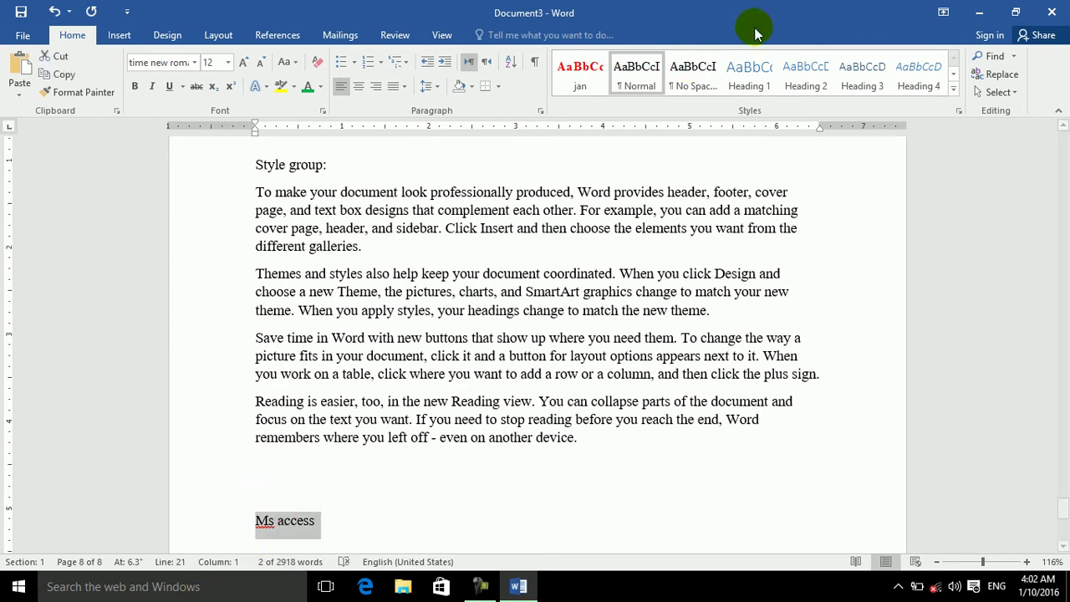
{"action": "left_click", "coordinate": [749, 72]}
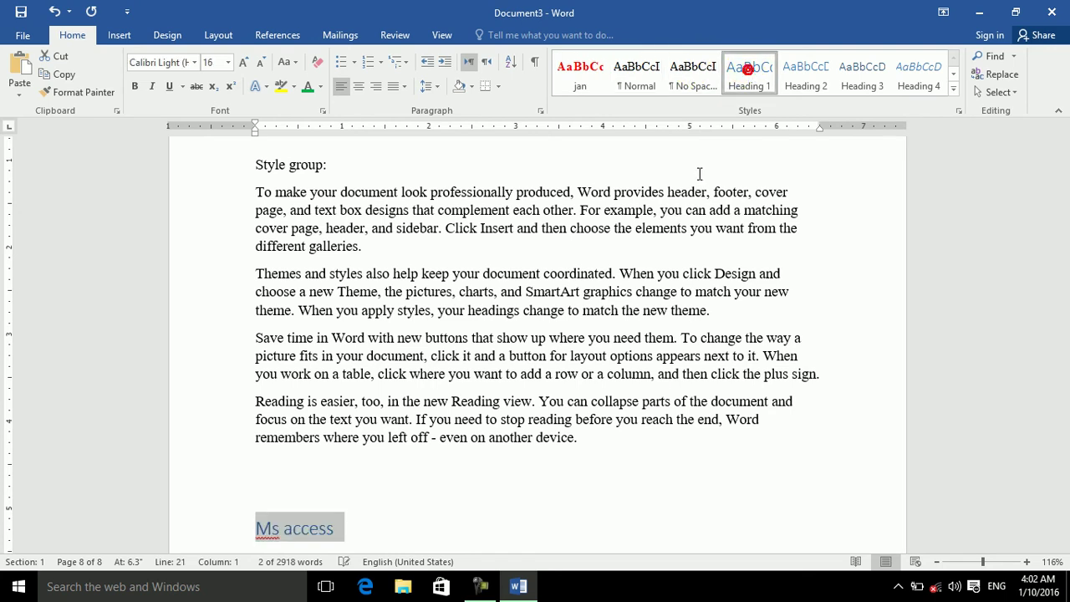
{"action": "left_click", "coordinate": [407, 509]}
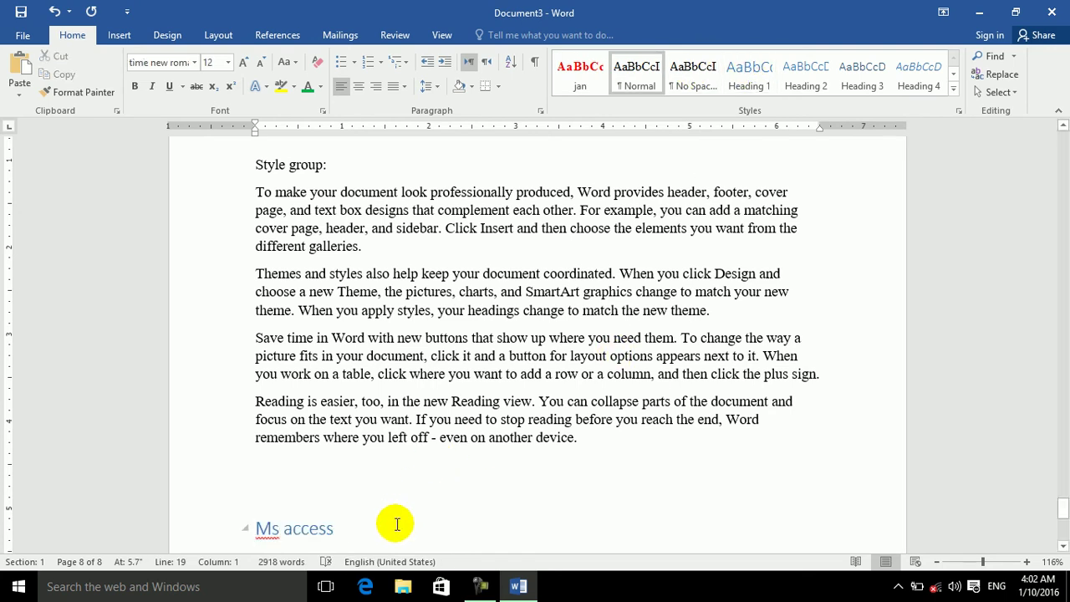
{"action": "left_click", "coordinate": [387, 528]}
{"action": "key", "text": "Return"}
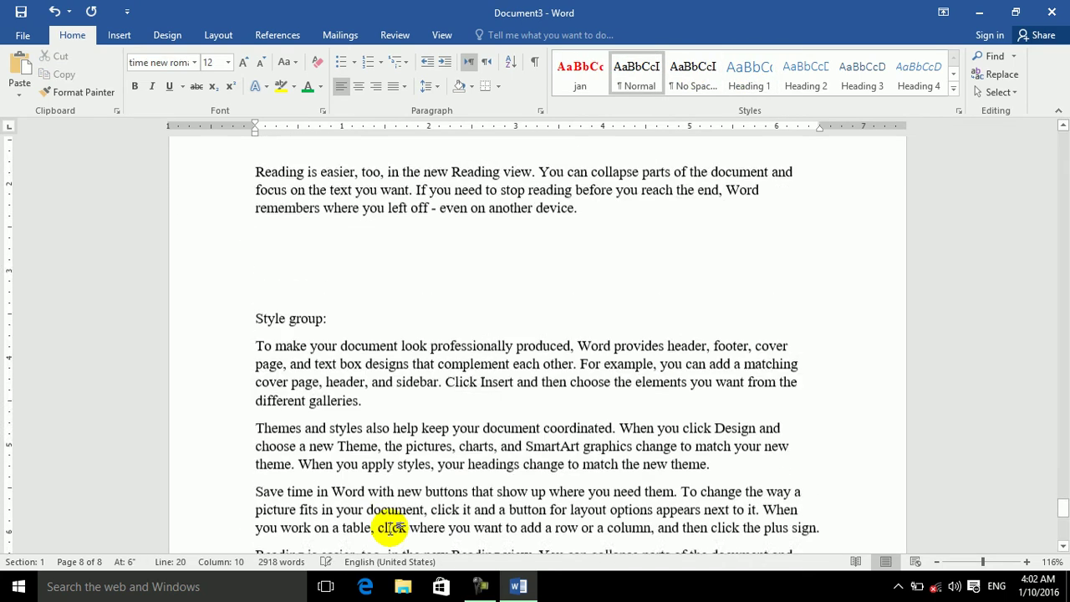
{"action": "key", "text": "ctrl+v"}
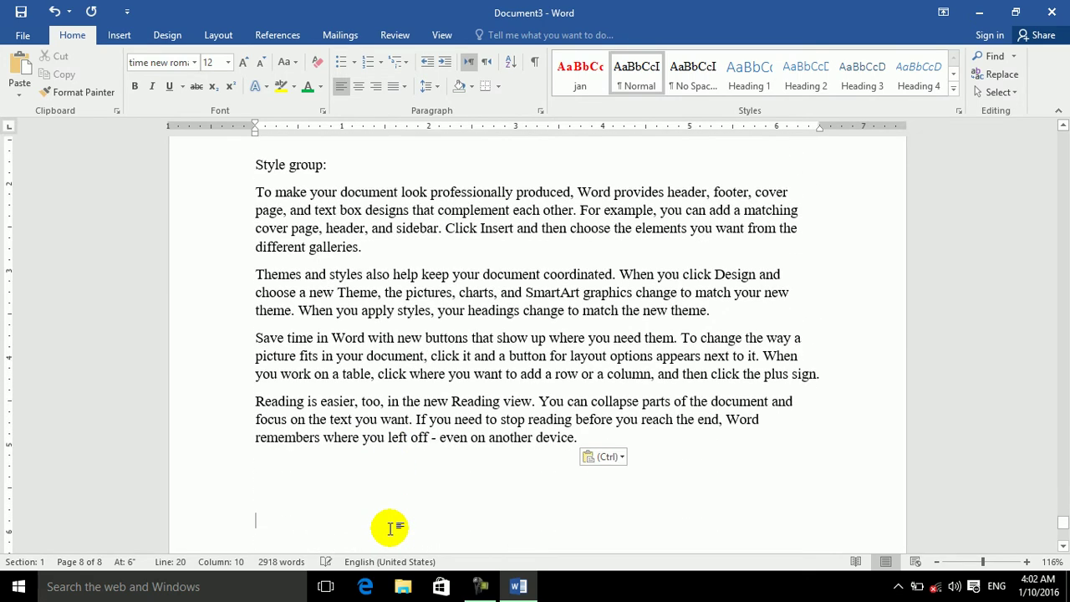
Type 'Table:', style it as Heading 2, and start a normal line below it
{"action": "type", "text": "table"}
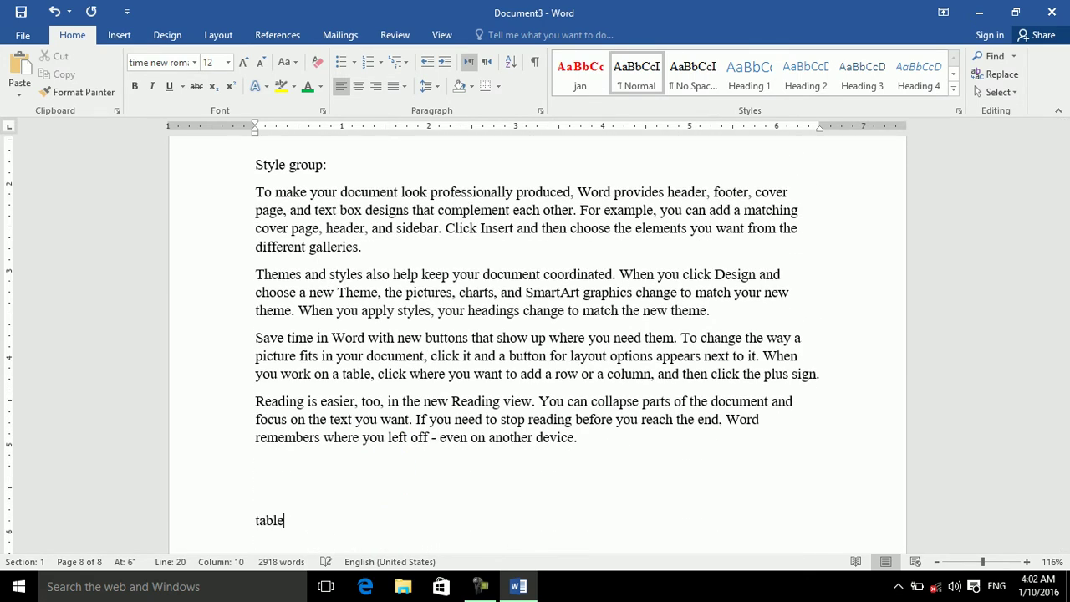
{"action": "type", "text": ":"}
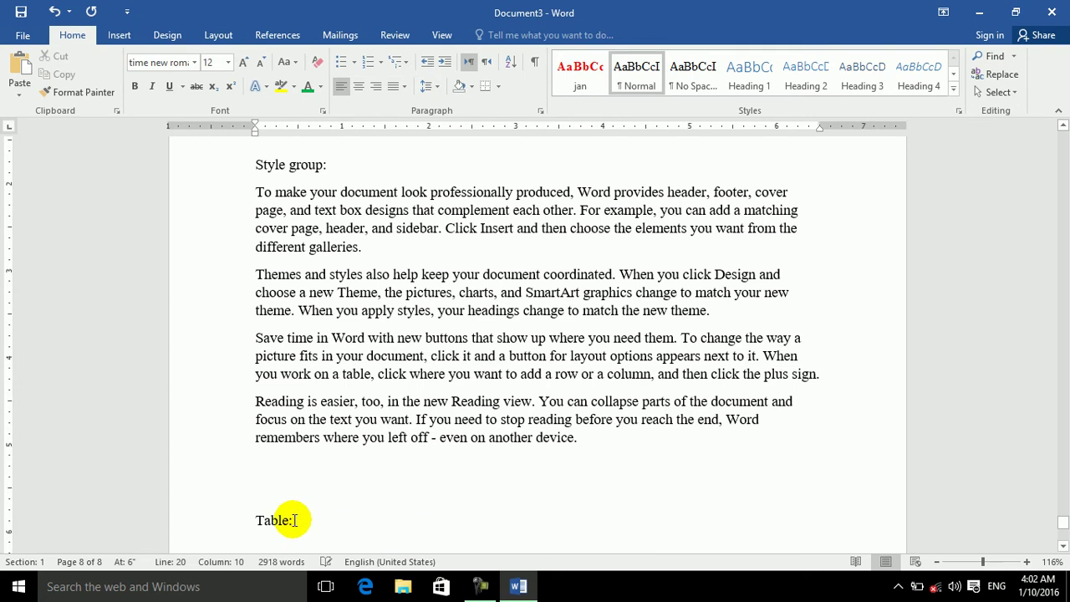
{"action": "triple_click", "coordinate": [290, 525]}
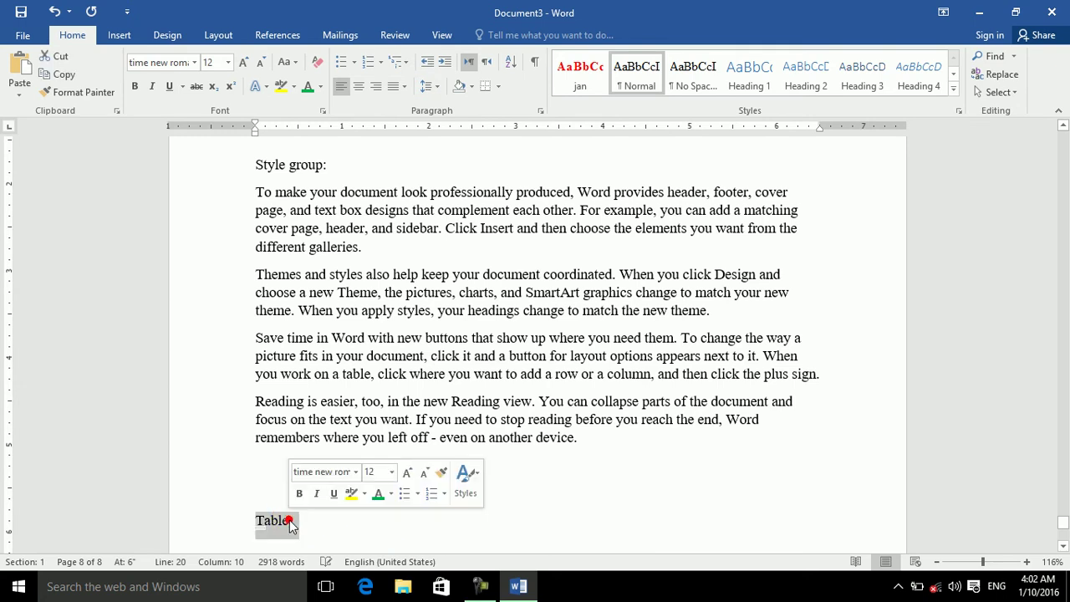
{"action": "left_click", "coordinate": [757, 75]}
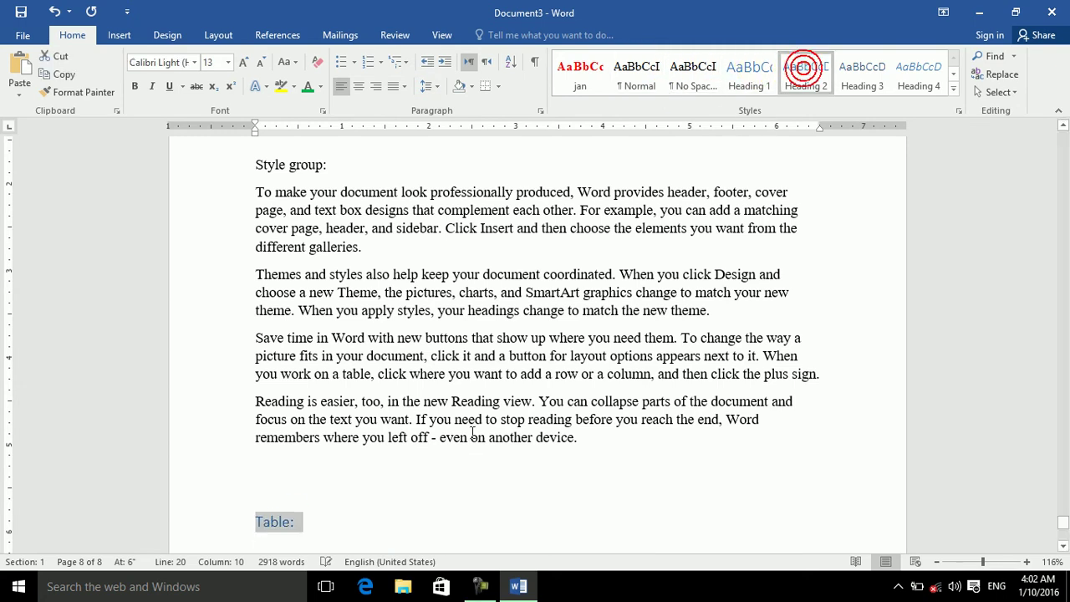
{"action": "left_click", "coordinate": [420, 500]}
{"action": "key", "text": "Down"}
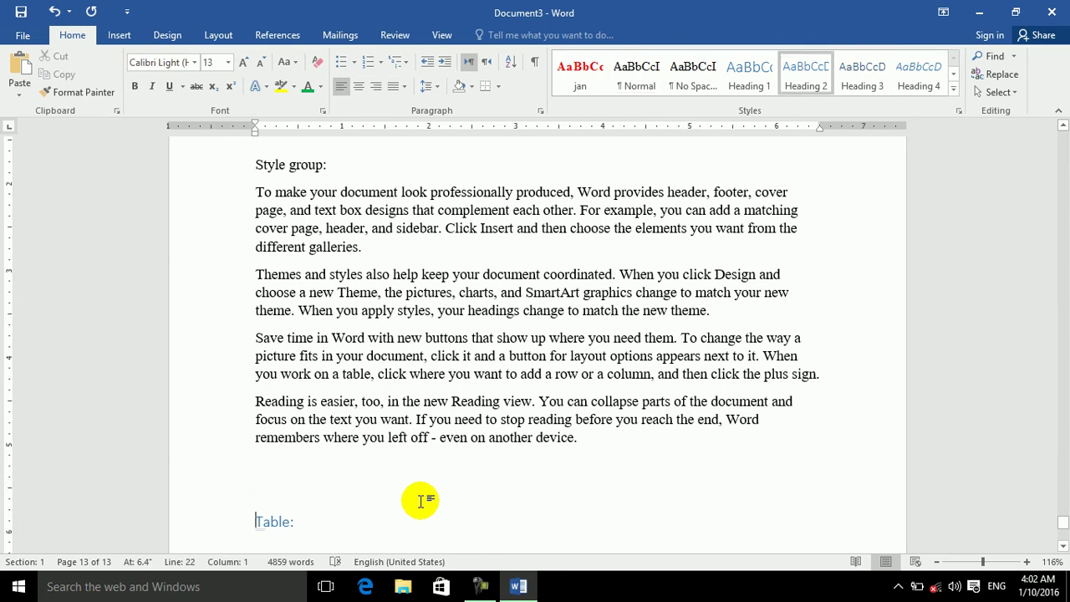
{"action": "key", "text": "Return"}
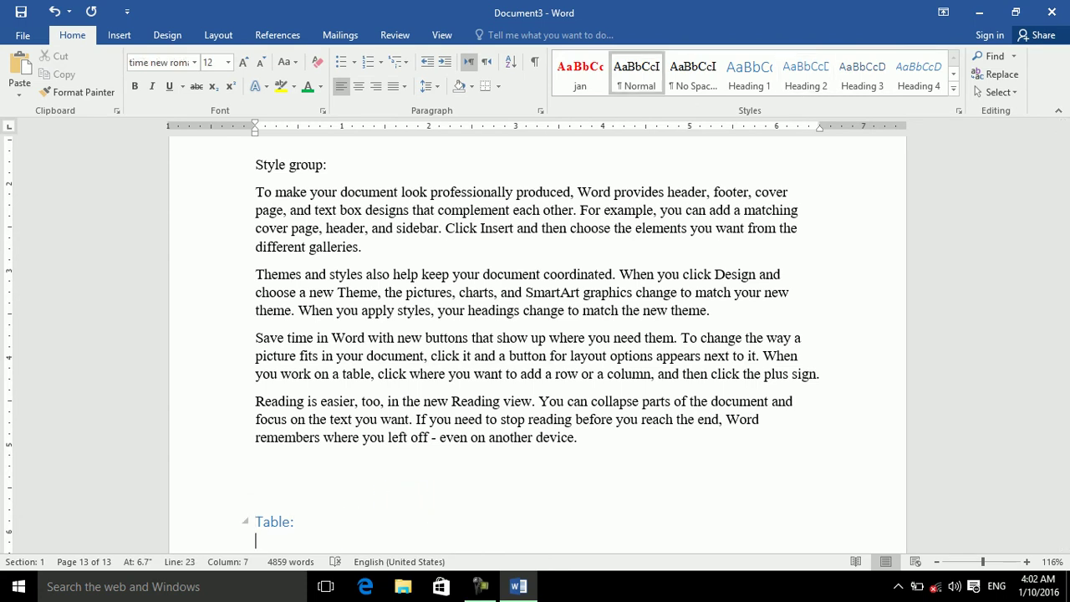
Add a 'Query' Heading 2 below Table: with the sample paragraphs under it
{"action": "key", "text": "ctrl+z"}
{"action": "key", "text": "ctrl+z"}
{"action": "key", "text": "ctrl+z"}
{"action": "key", "text": "ctrl+z"}
{"action": "type", "text": "query"}
{"action": "double_click", "coordinate": [264, 522]}
{"action": "left_click", "coordinate": [805, 78]}
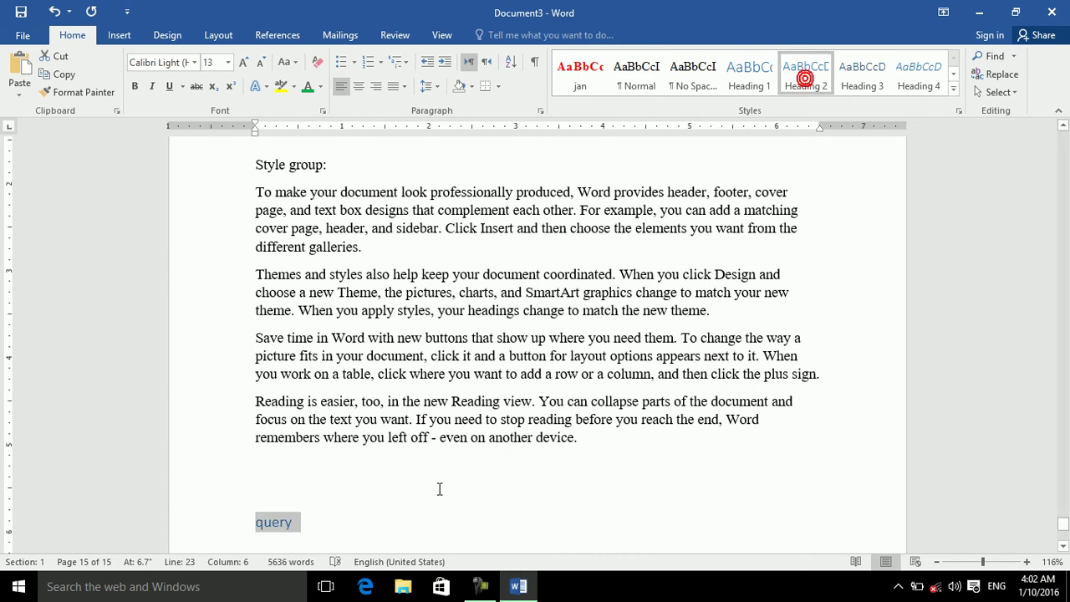
{"action": "left_click", "coordinate": [383, 521]}
{"action": "key", "text": "Return"}
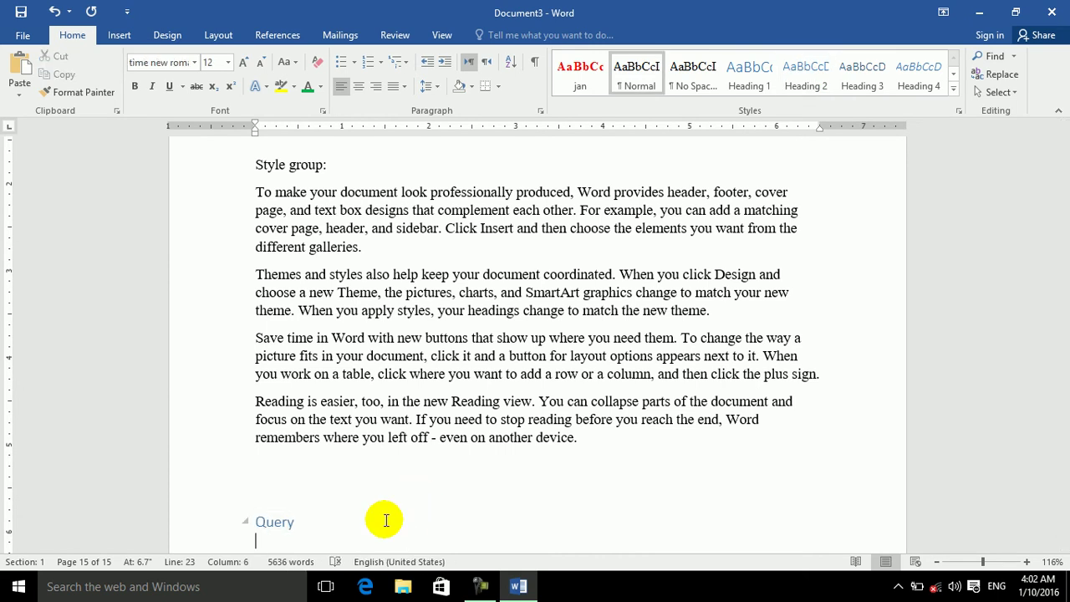
{"action": "key", "text": "ctrl+z"}
{"action": "key", "text": "ctrl+z"}
{"action": "key", "text": "ctrl+z"}
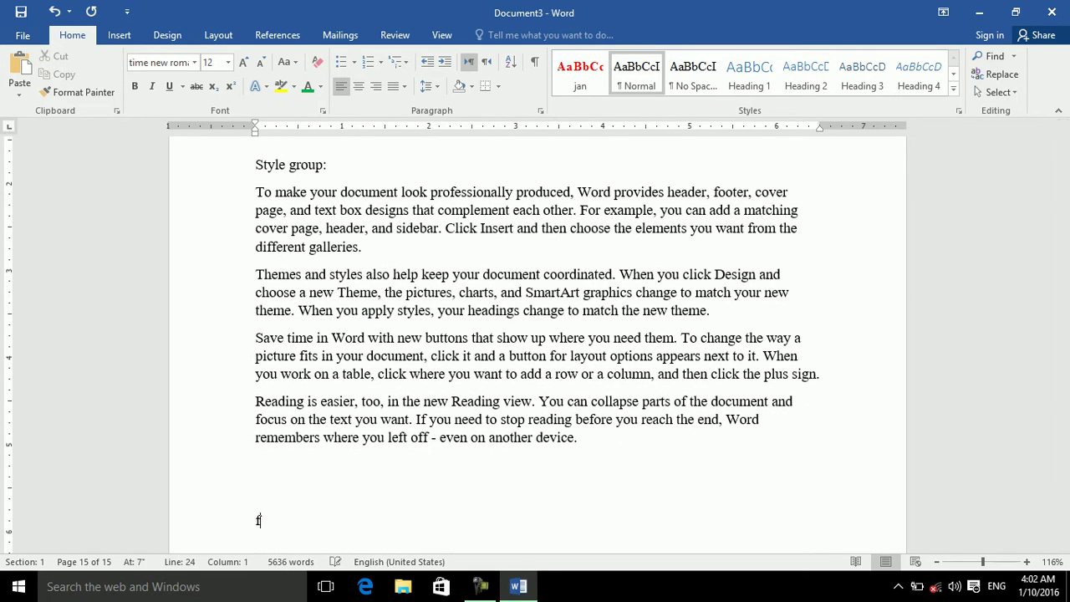
Make 'Form' a Heading 2 and paste the sample paragraphs under it
{"action": "double_click", "coordinate": [270, 521]}
{"action": "left_click", "coordinate": [749, 73]}
{"action": "left_click", "coordinate": [807, 71]}
{"action": "left_click", "coordinate": [368, 518]}
{"action": "key", "text": "Return"}
{"action": "key", "text": "ctrl+v"}
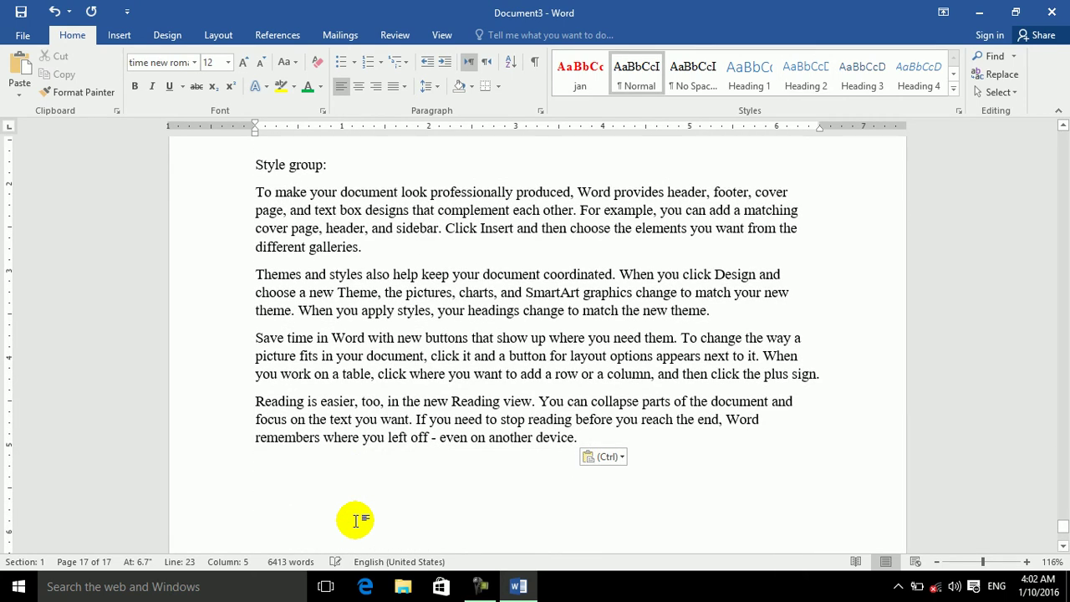
Add a 'Network' Heading 1 followed by the sample paragraphs
{"action": "type", "text": "network"}
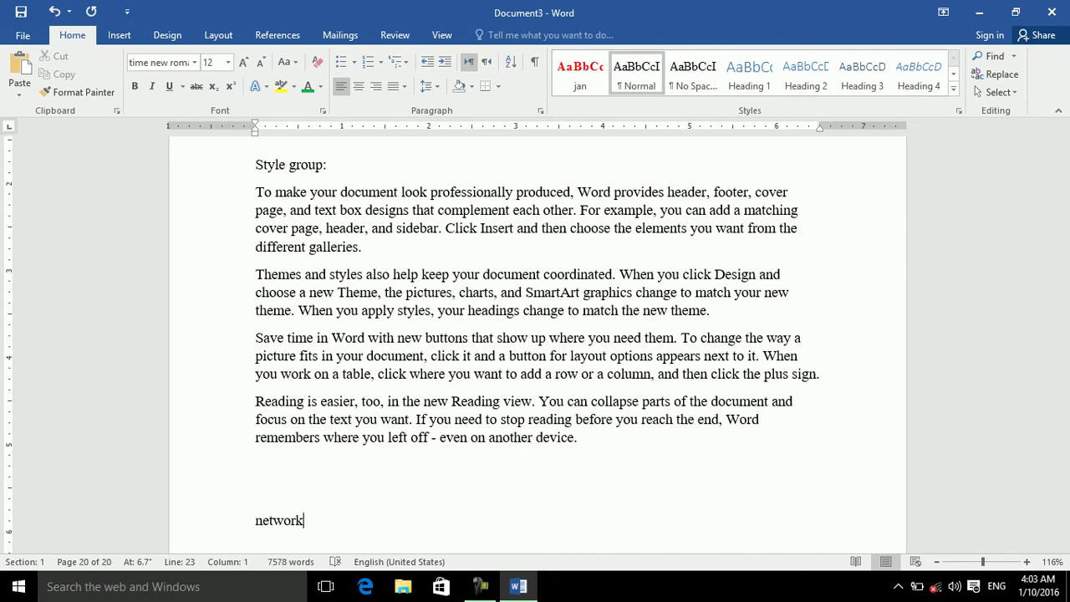
{"action": "double_click", "coordinate": [273, 520]}
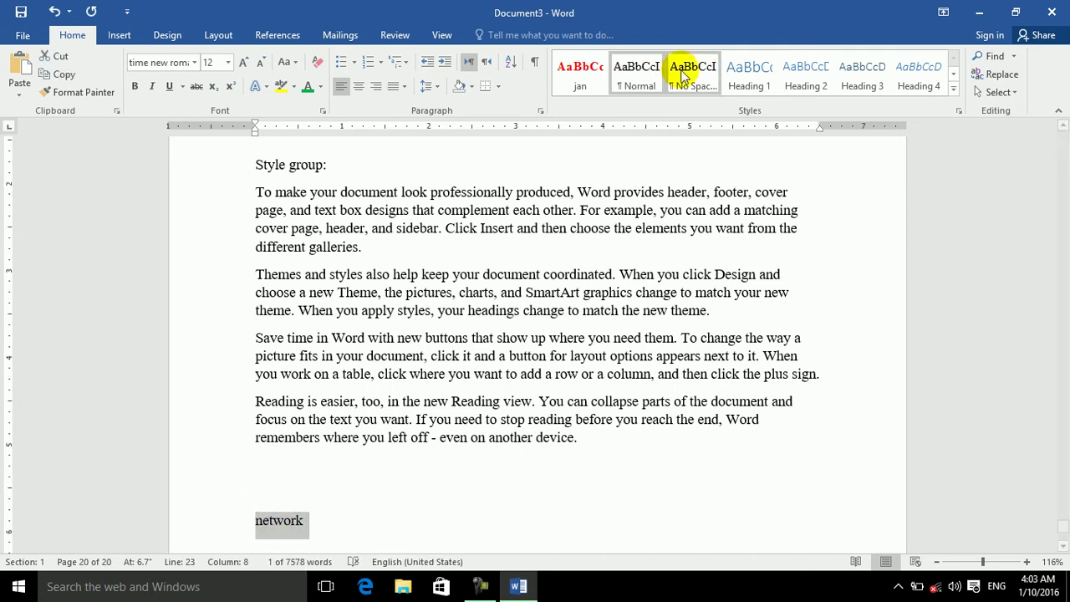
{"action": "left_click", "coordinate": [744, 74]}
{"action": "left_click", "coordinate": [372, 525]}
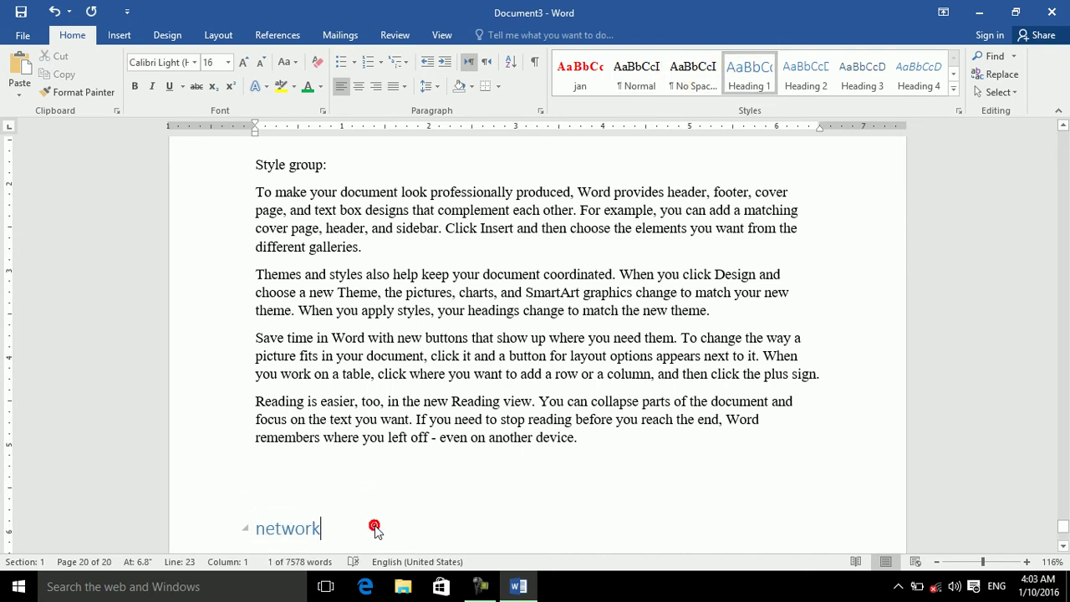
{"action": "key", "text": "Return"}
{"action": "key", "text": "ctrl+v"}
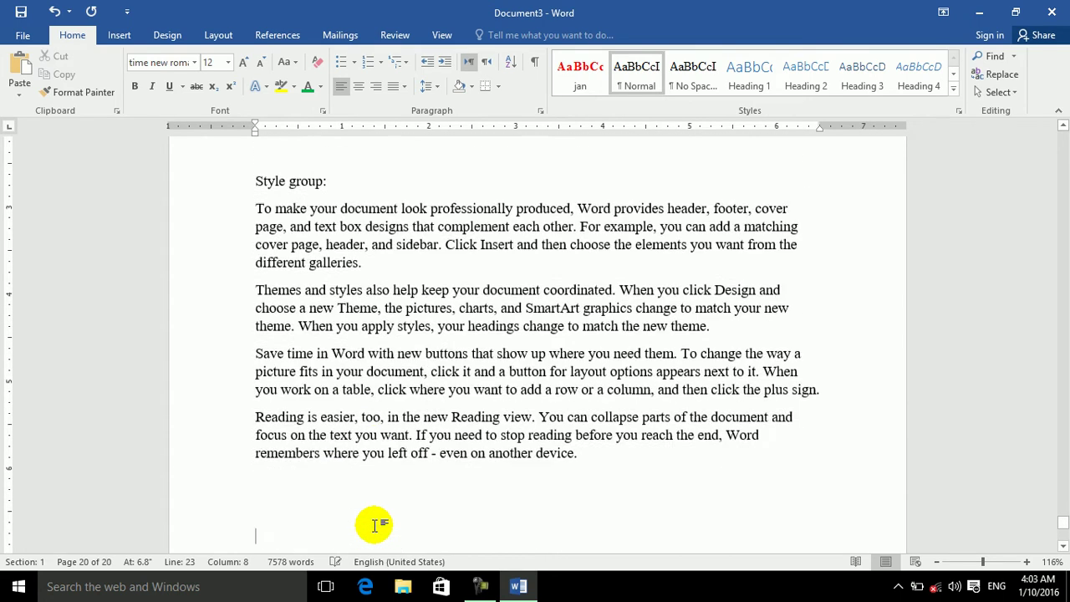
Add a 'Hardware:' Heading 1 with sample paragraphs below it, then open the navigation pane
{"action": "type", "text": "hardware"}
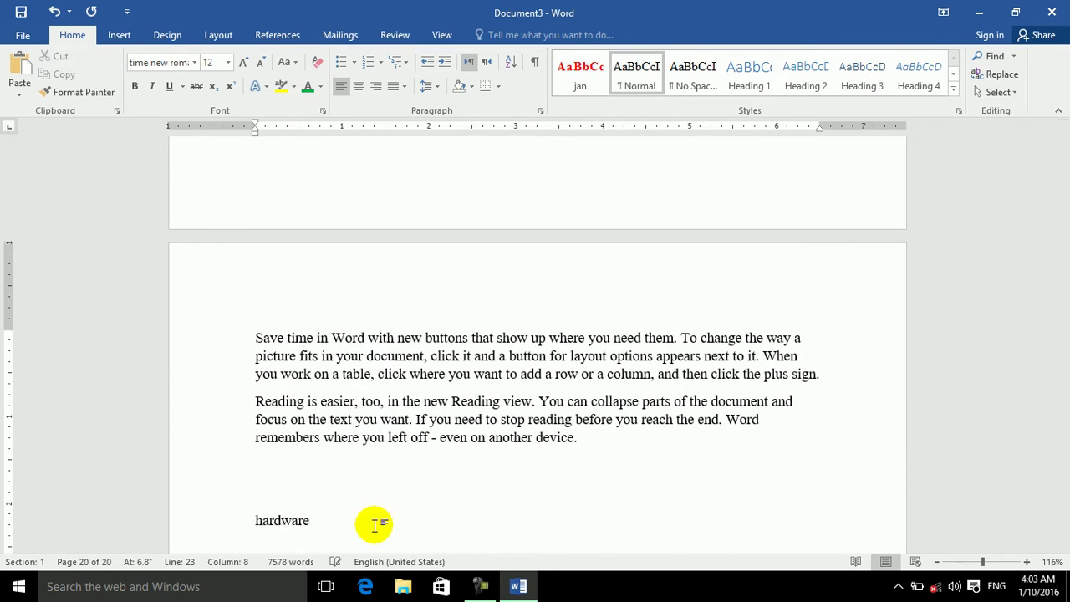
{"action": "triple_click", "coordinate": [286, 520]}
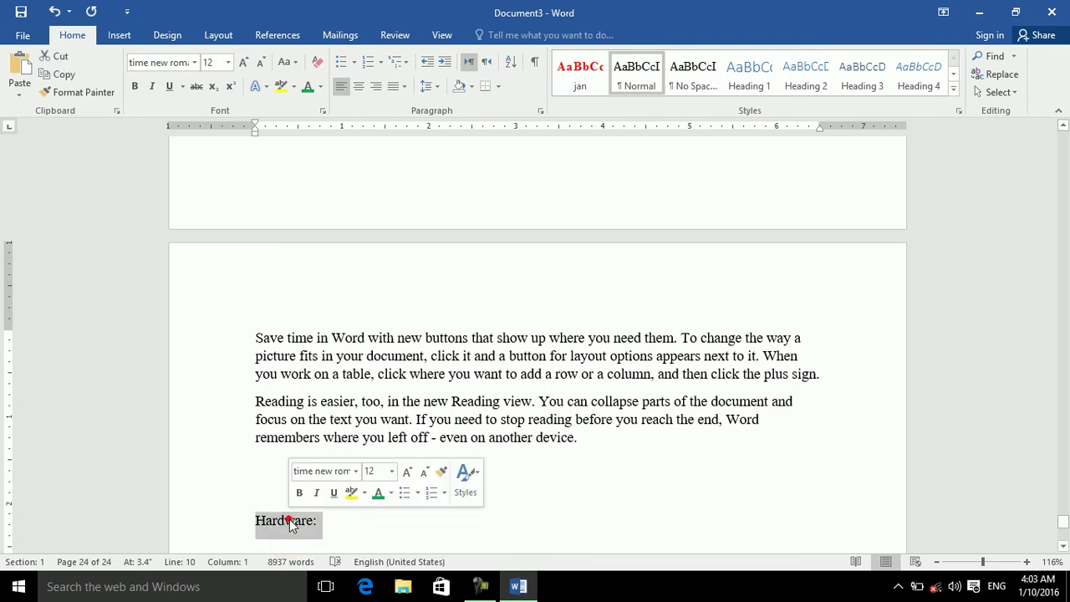
{"action": "left_click", "coordinate": [747, 86]}
{"action": "left_click", "coordinate": [421, 518]}
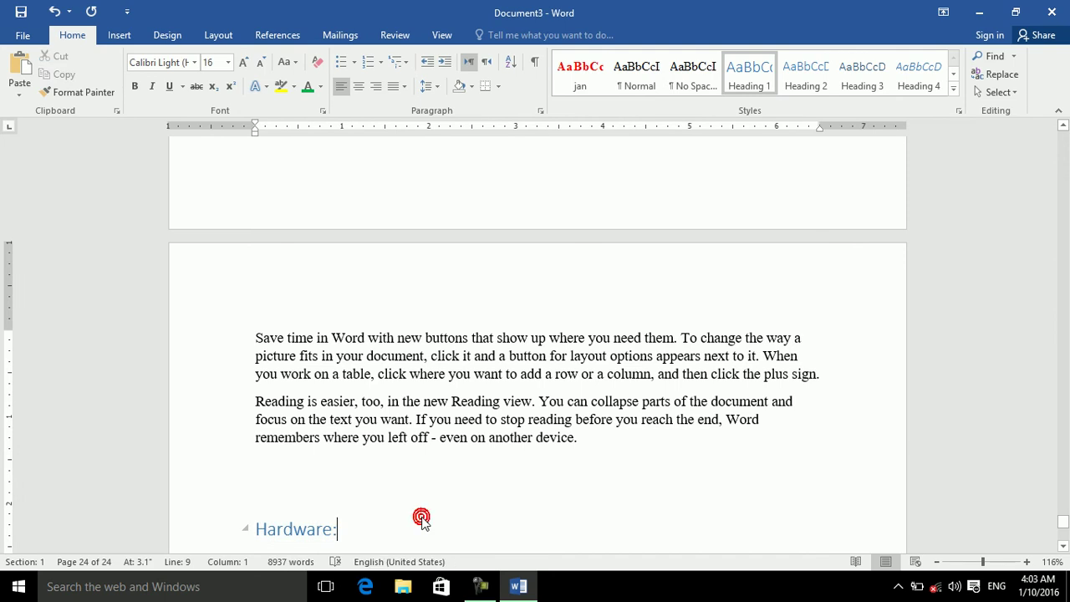
{"action": "key", "text": "Return"}
{"action": "key", "text": "ctrl+v"}
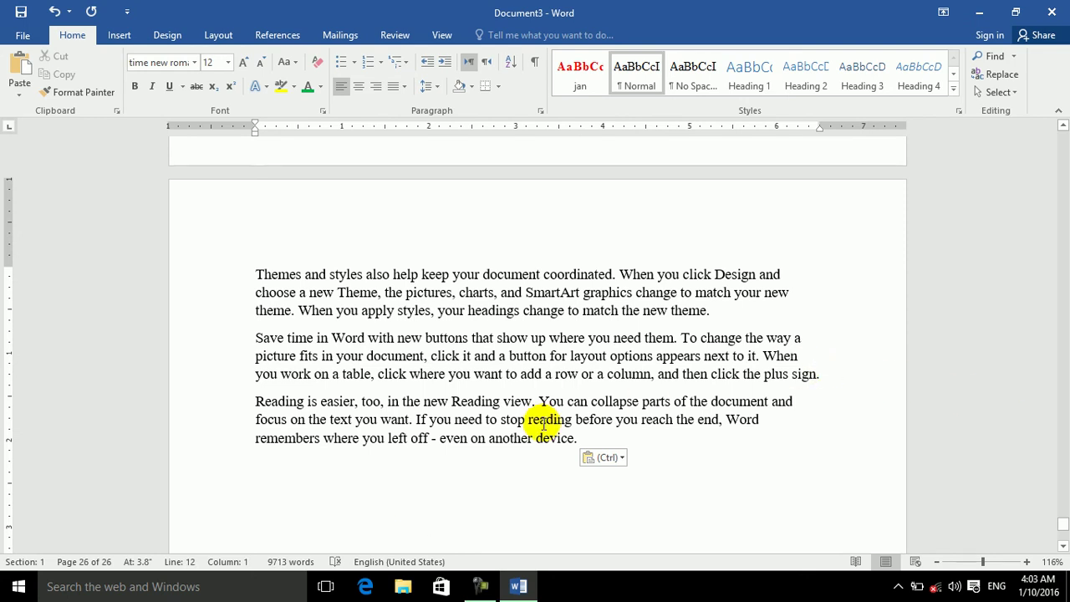
{"action": "left_click", "coordinate": [268, 473]}
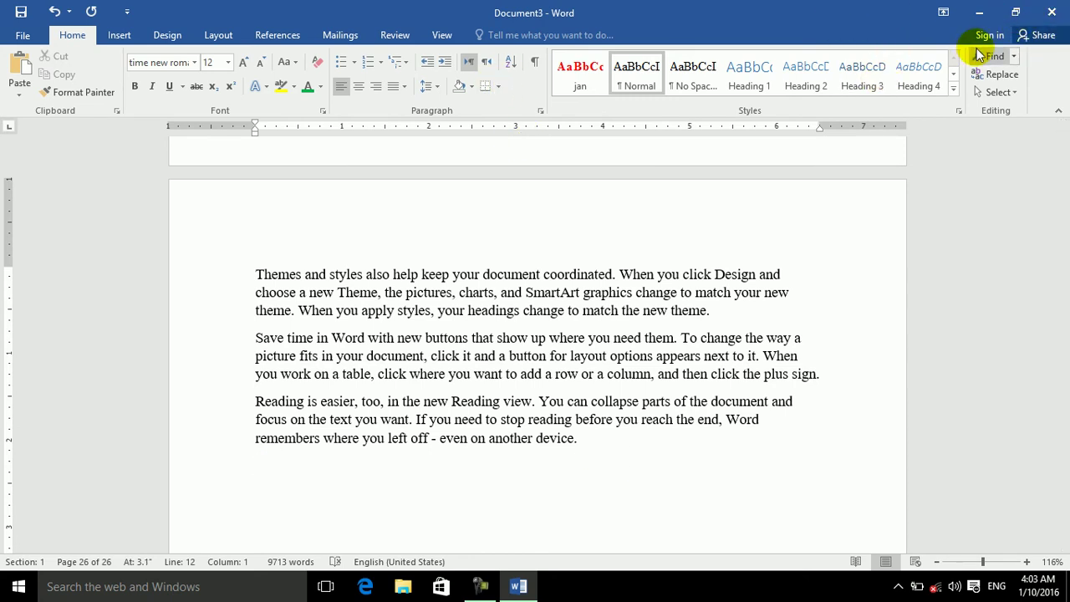
{"action": "left_click", "coordinate": [978, 54]}
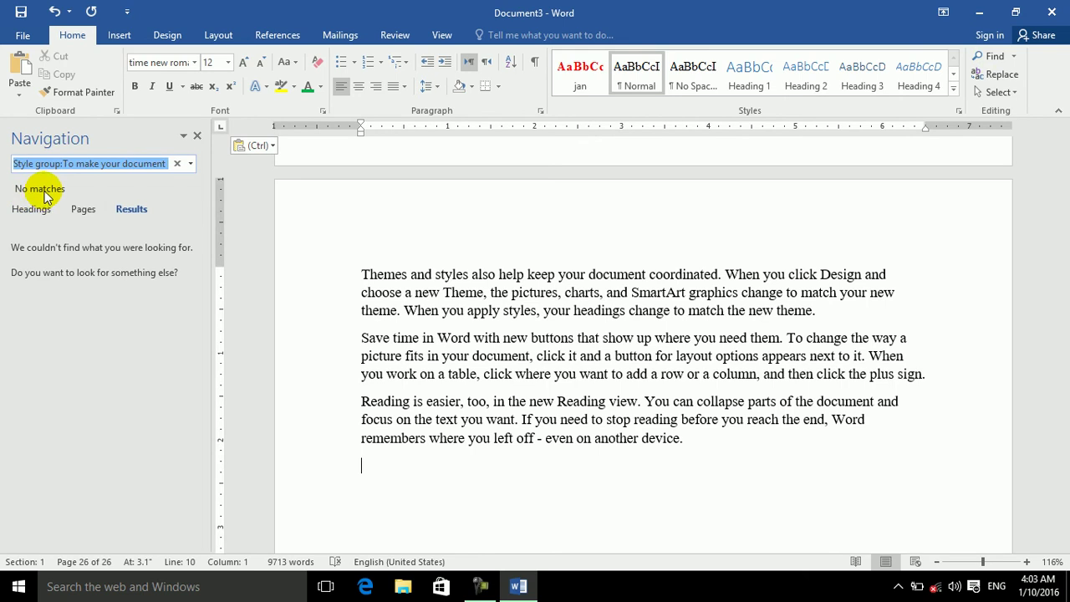
Show the Headings outline and jump through option, Ms excel, Ms access, Table:, Query, Form, back to Ms word
{"action": "left_click", "coordinate": [37, 211]}
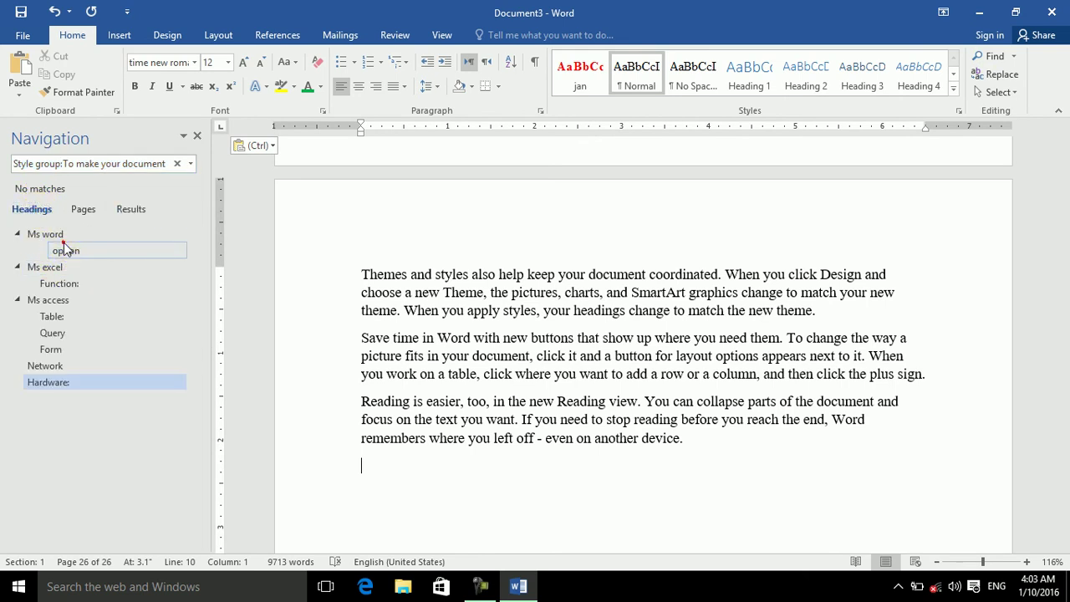
{"action": "left_click", "coordinate": [65, 250]}
{"action": "left_click", "coordinate": [46, 234]}
{"action": "left_click", "coordinate": [48, 267]}
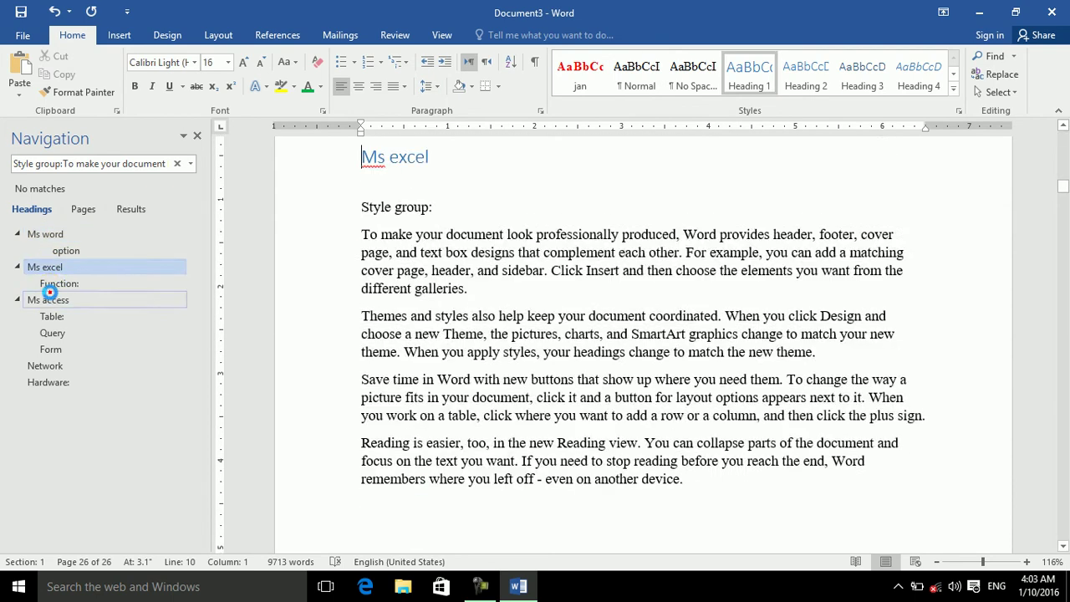
{"action": "left_click", "coordinate": [49, 301]}
{"action": "left_click", "coordinate": [51, 317]}
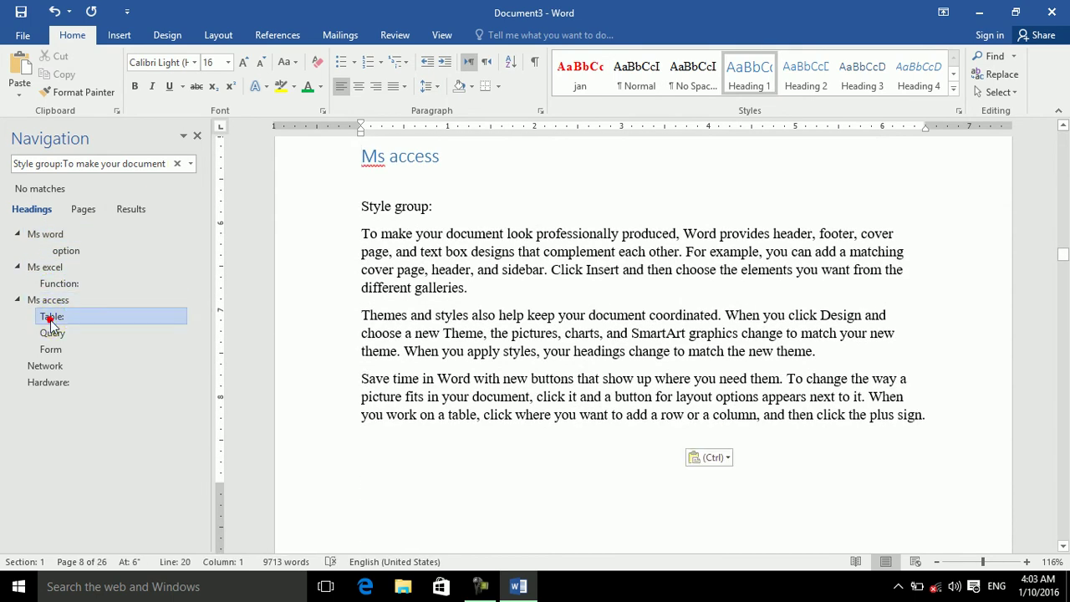
{"action": "left_click", "coordinate": [51, 333]}
{"action": "left_click", "coordinate": [50, 351]}
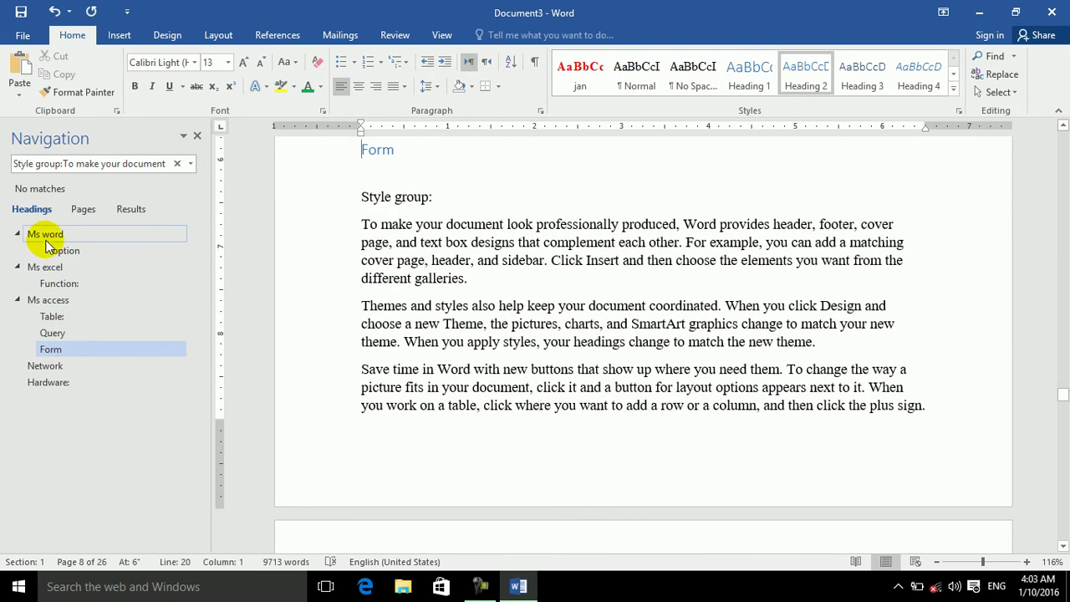
{"action": "left_click", "coordinate": [49, 235]}
{"action": "left_click", "coordinate": [62, 250]}
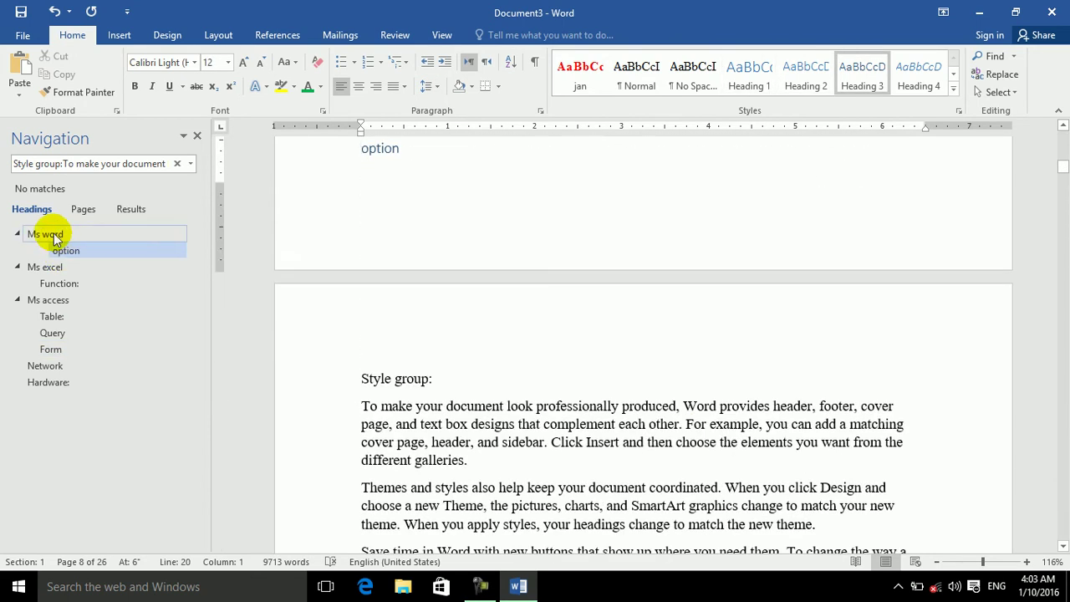
{"action": "left_click", "coordinate": [54, 235]}
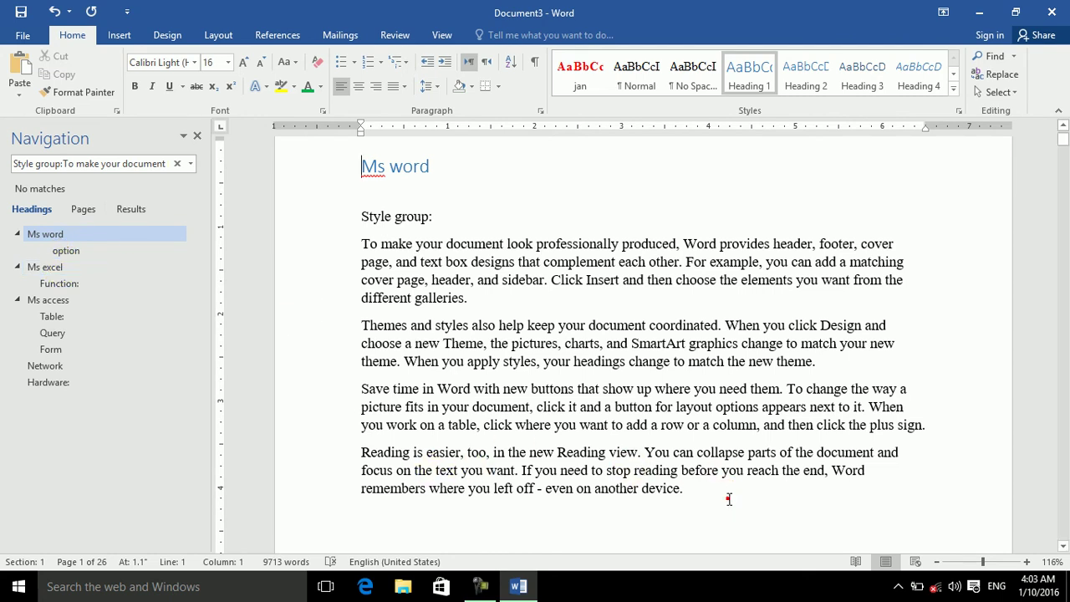
{"action": "left_click_drag", "start_coordinate": [729, 499], "coordinate": [65, 382]}
Go to the end of the Hardware: section and type 'photoshop'
{"action": "left_click", "coordinate": [64, 382]}
{"action": "left_click", "coordinate": [451, 461]}
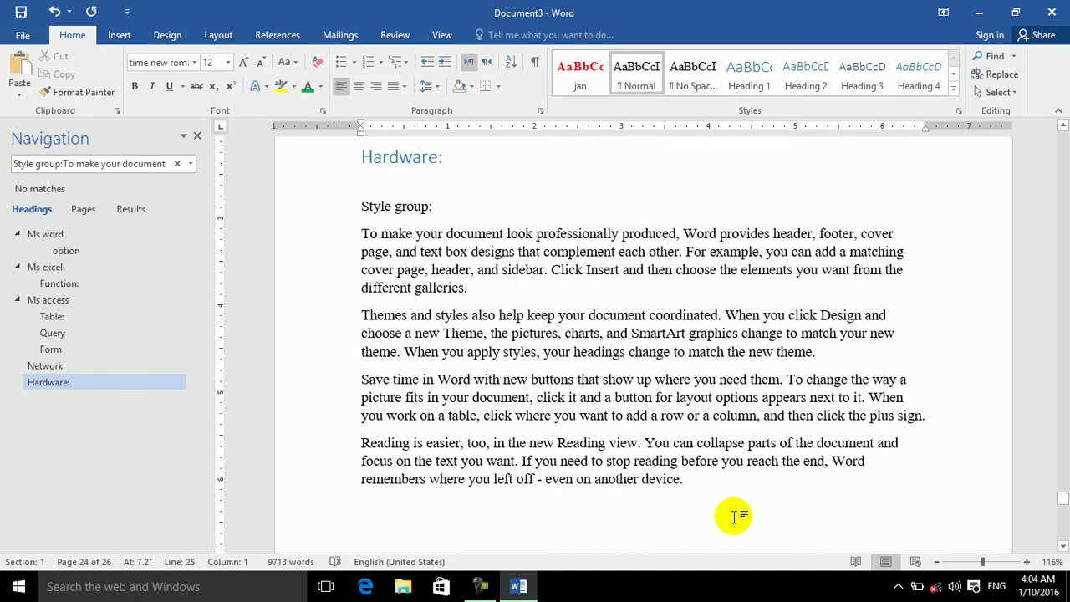
{"action": "type", "text": "photoshop"}
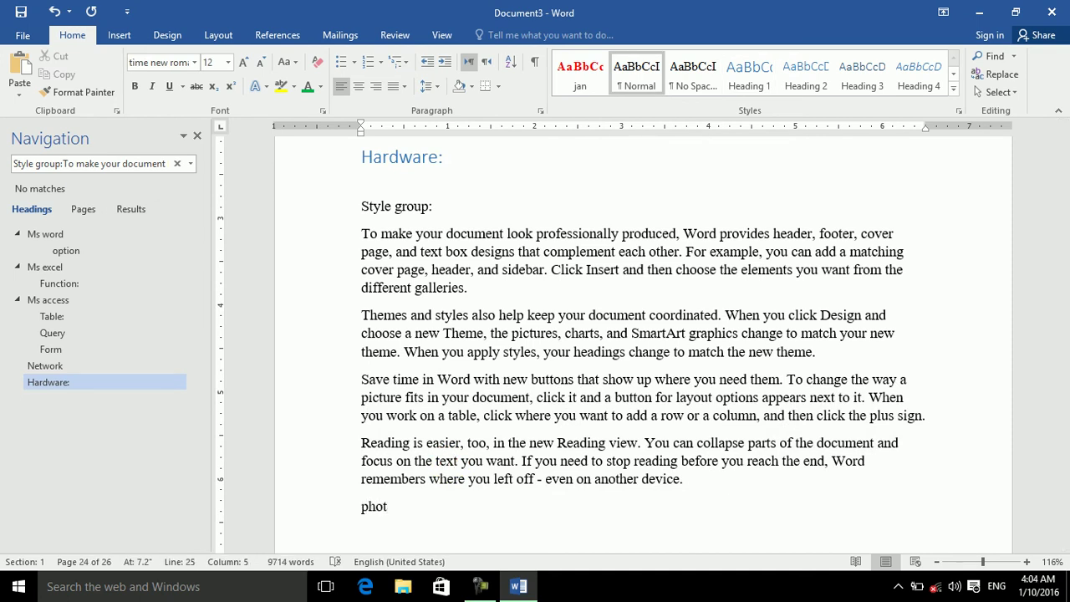
Style 'photoshop' as Heading 1 and start a normal line below it
{"action": "double_click", "coordinate": [405, 507]}
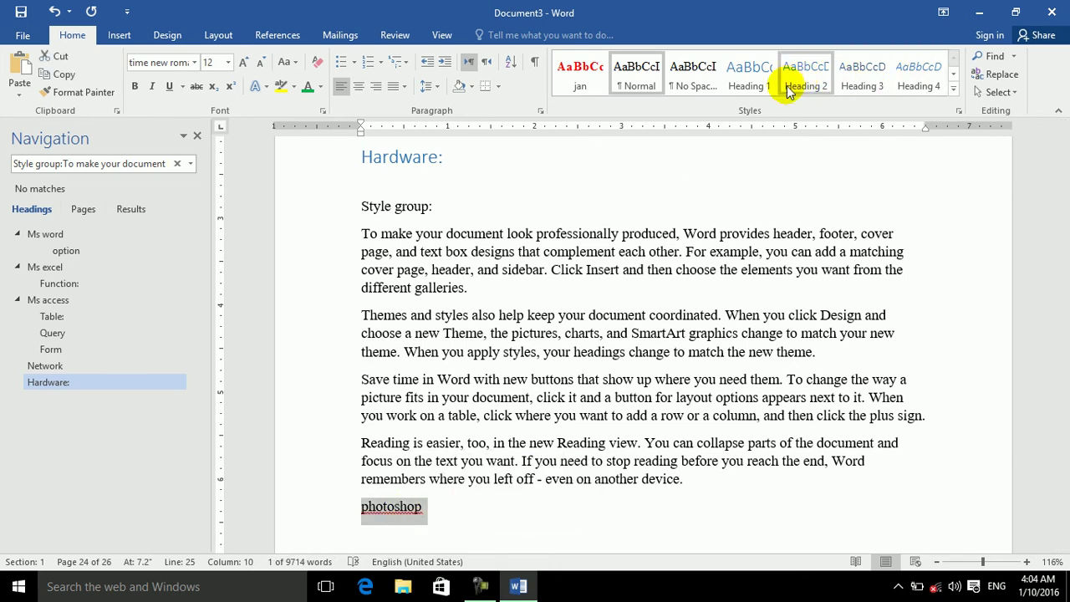
{"action": "left_click", "coordinate": [953, 88]}
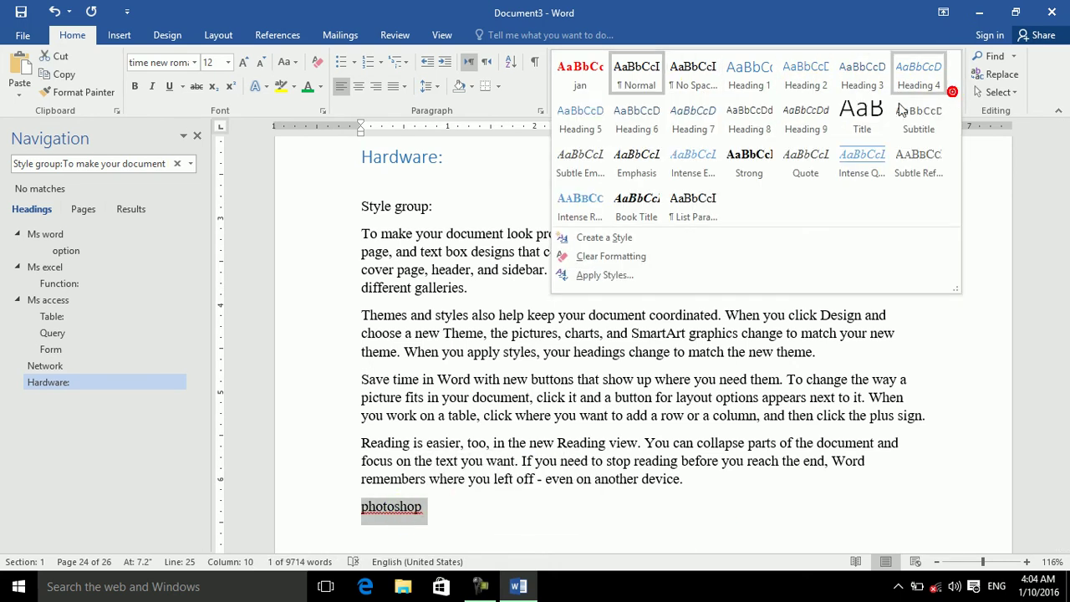
{"action": "left_click", "coordinate": [876, 120]}
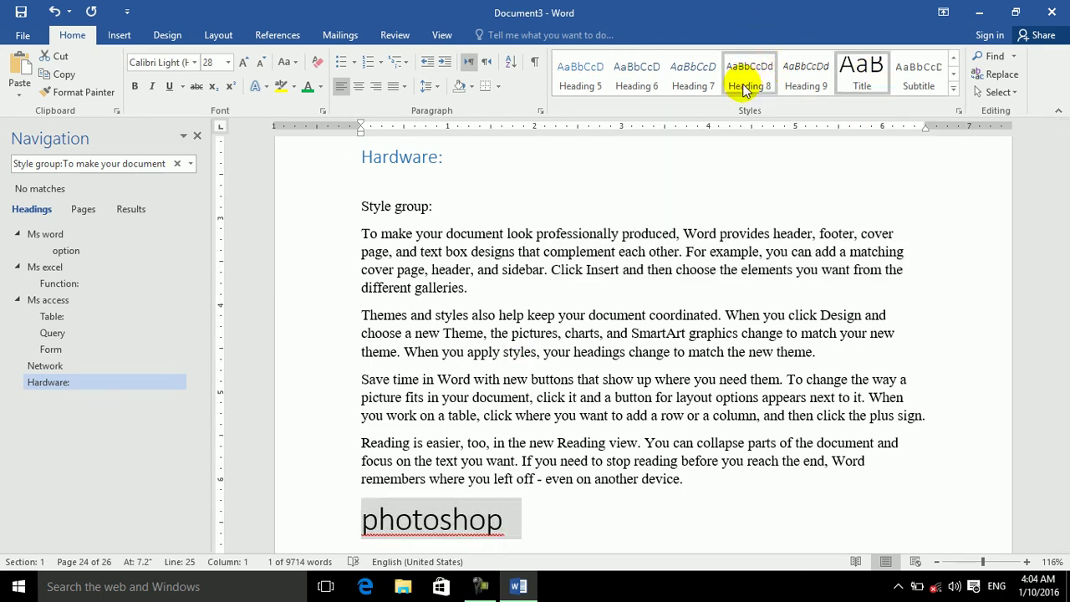
{"action": "left_click", "coordinate": [954, 89]}
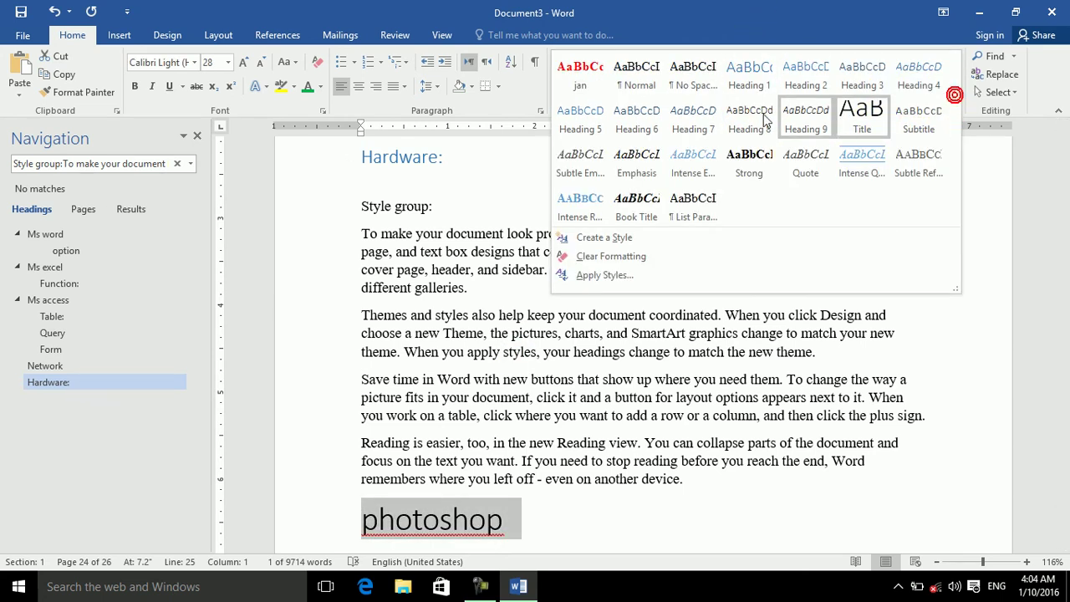
{"action": "left_click", "coordinate": [749, 81]}
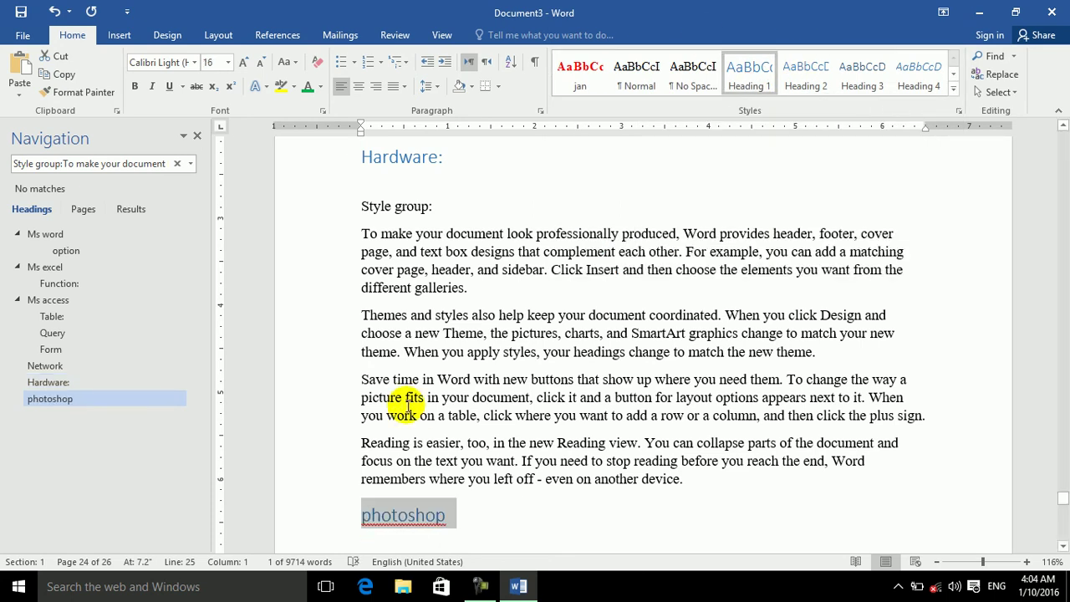
{"action": "left_click", "coordinate": [507, 514]}
{"action": "key", "text": "Return"}
{"action": "scroll", "coordinate": [411, 451], "scroll_direction": "down", "scroll_amount": 1}
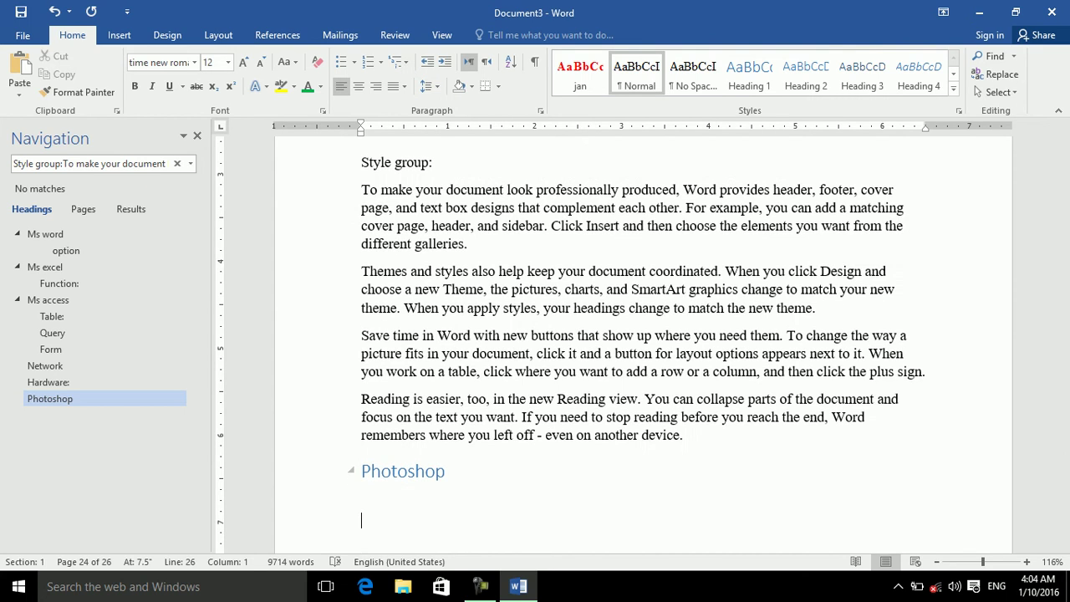
{"action": "scroll", "coordinate": [411, 452], "scroll_direction": "down", "scroll_amount": 2}
{"action": "double_click", "coordinate": [385, 435]}
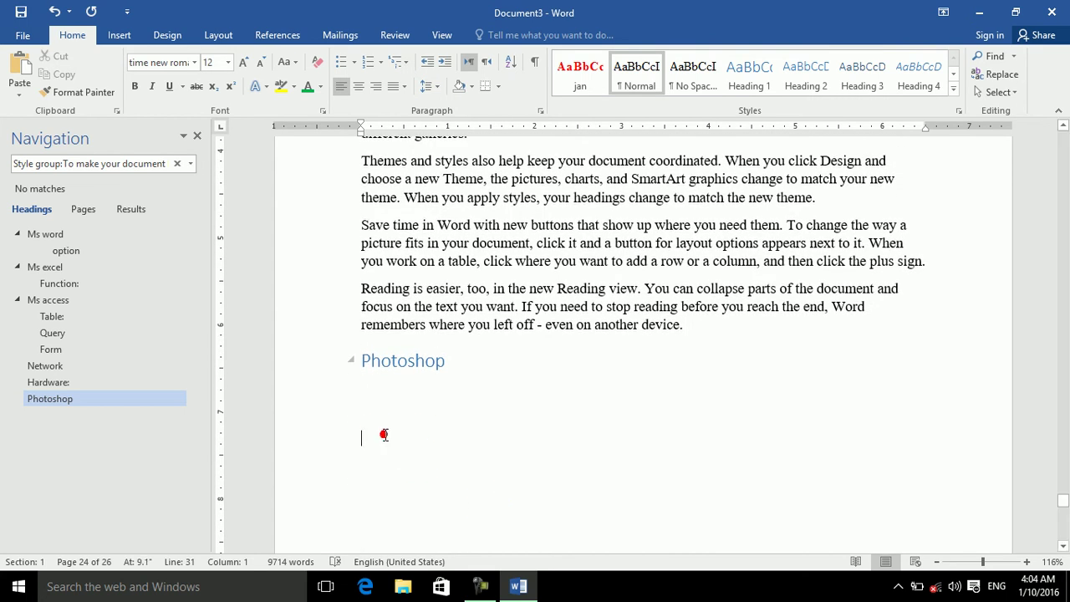
Insert an Automatic Table 1 table of contents from the References tab
{"action": "left_click", "coordinate": [279, 37]}
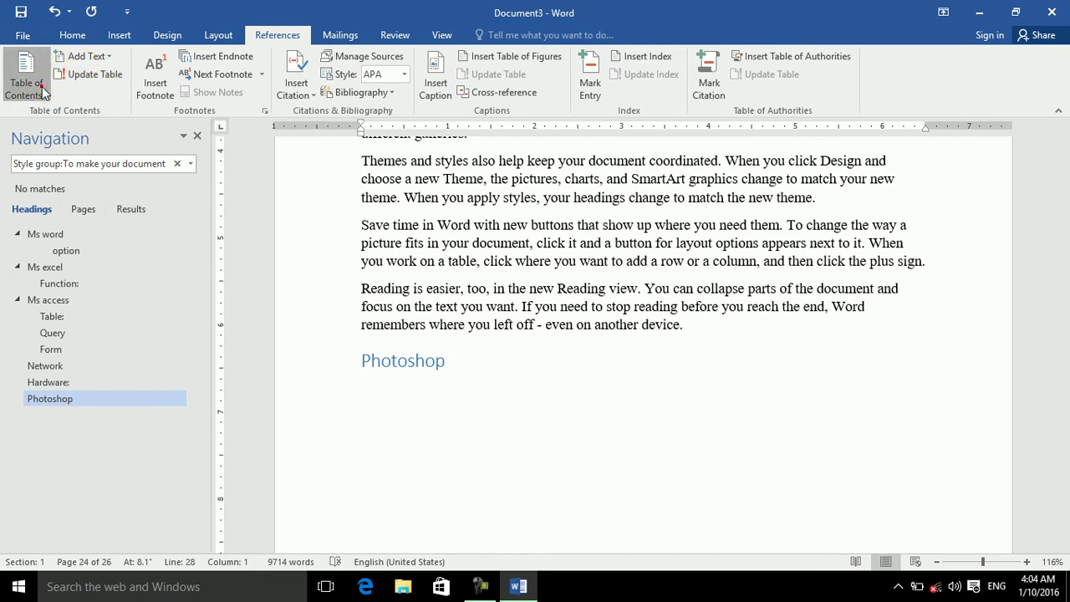
{"action": "left_click", "coordinate": [41, 87]}
{"action": "left_click", "coordinate": [62, 166]}
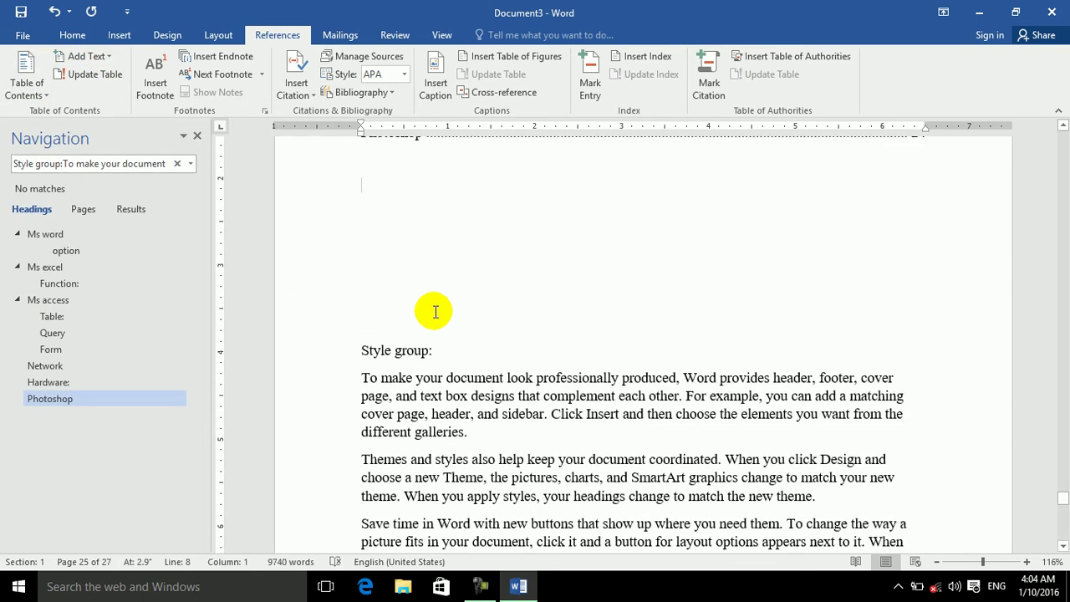
Push the table of contents onto a fresh page by adding a line above the Contents title
{"action": "key", "text": "Up"}
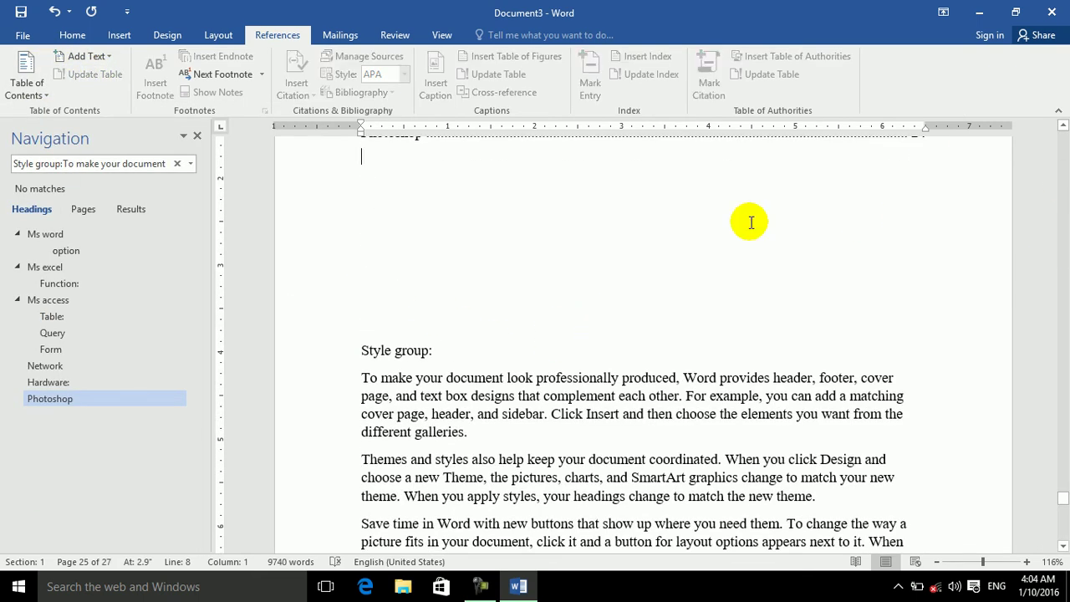
{"action": "scroll", "coordinate": [751, 222], "scroll_direction": "up", "scroll_amount": 5}
{"action": "scroll", "coordinate": [751, 223], "scroll_direction": "up", "scroll_amount": 3}
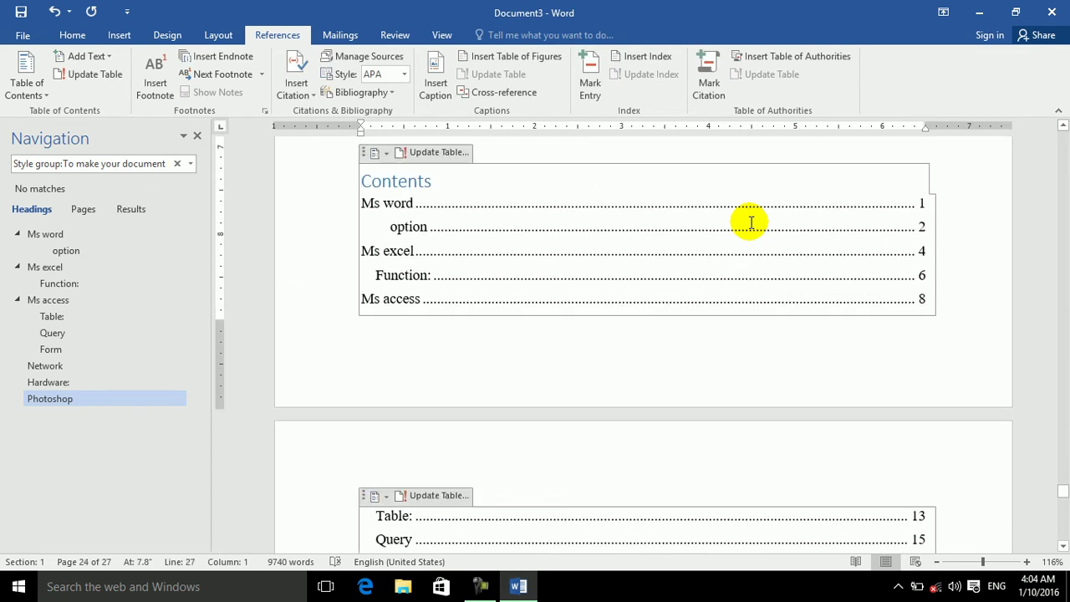
{"action": "left_click", "coordinate": [653, 140]}
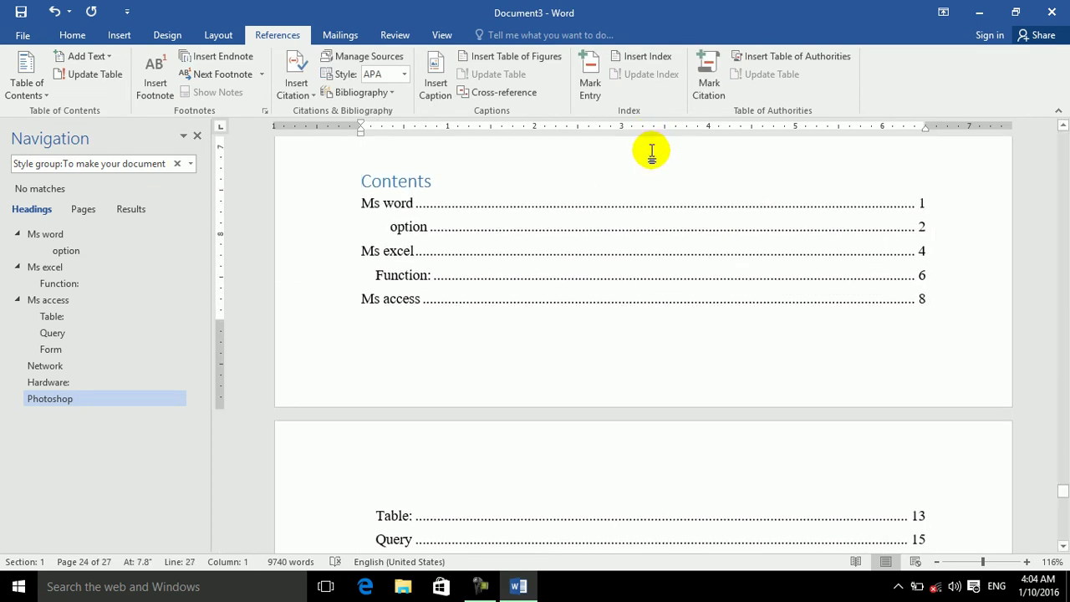
{"action": "key", "text": "Return"}
{"action": "key", "text": "Return"}
{"action": "key", "text": "Return"}
{"action": "key", "text": "Return"}
{"action": "key", "text": "Return"}
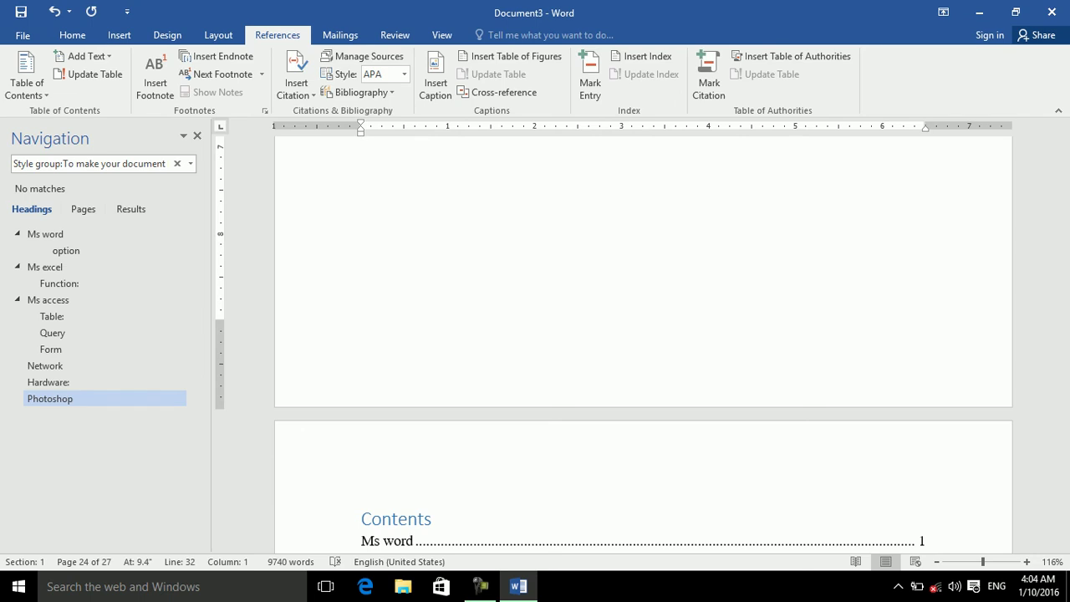
{"action": "scroll", "coordinate": [650, 150], "scroll_direction": "down", "scroll_amount": 1}
{"action": "scroll", "coordinate": [650, 151], "scroll_direction": "down", "scroll_amount": 1}
{"action": "scroll", "coordinate": [653, 152], "scroll_direction": "down", "scroll_amount": 1}
{"action": "scroll", "coordinate": [653, 151], "scroll_direction": "down", "scroll_amount": 2}
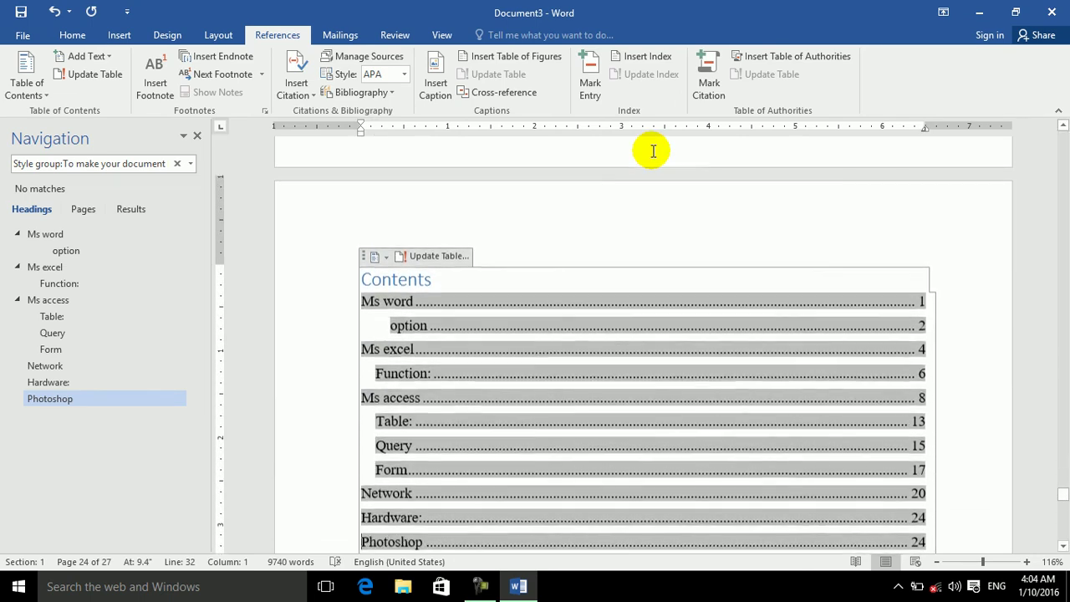
{"action": "scroll", "coordinate": [653, 151], "scroll_direction": "down", "scroll_amount": 1}
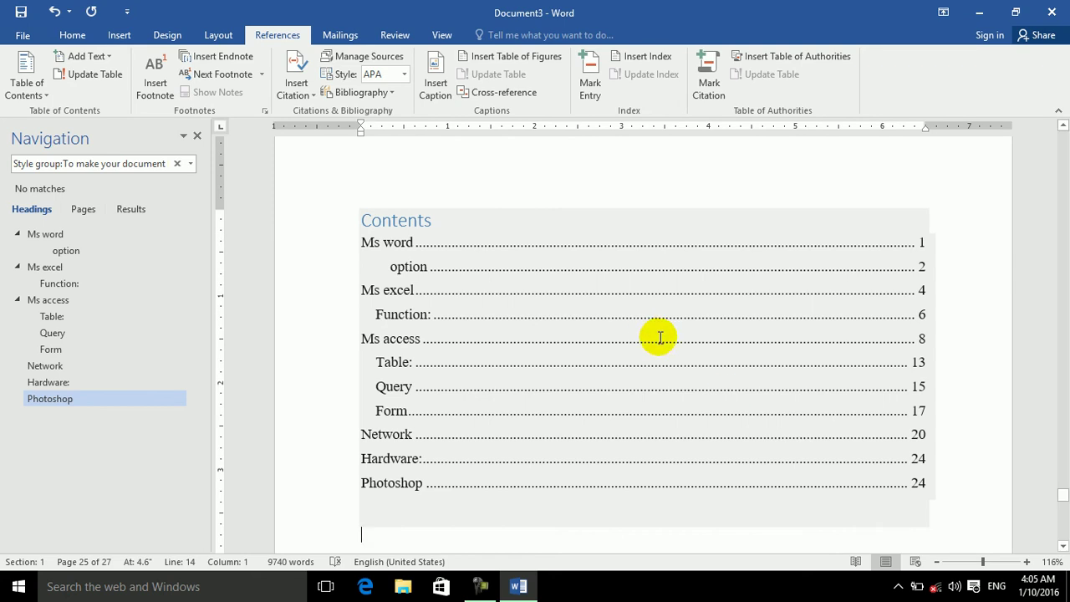
Jump to the opening Ms word heading and close the navigation pane
{"action": "left_click", "coordinate": [69, 272]}
{"action": "left_click", "coordinate": [52, 235]}
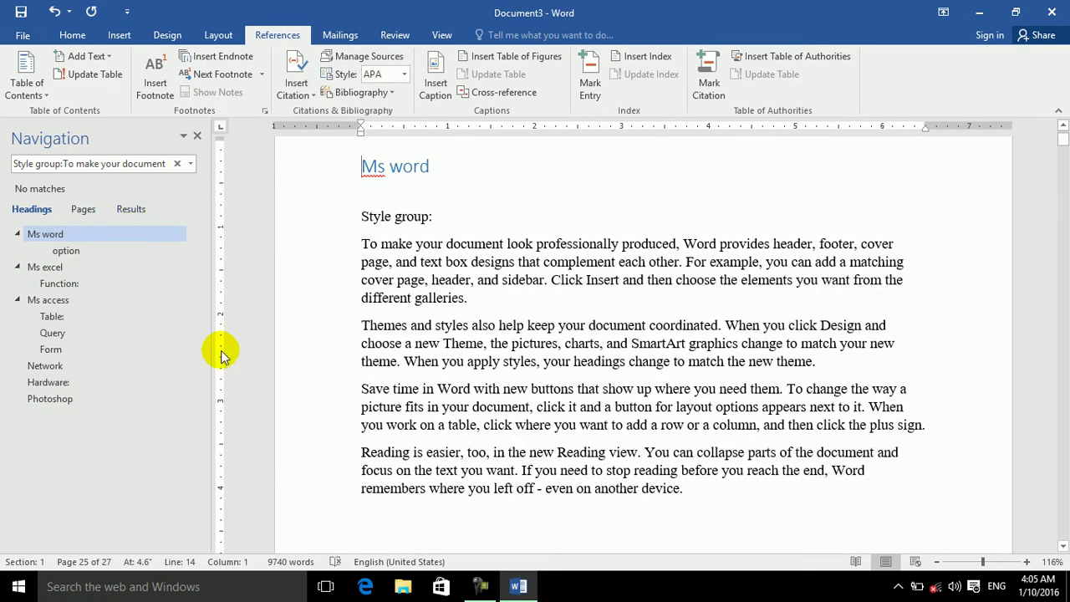
{"action": "left_click", "coordinate": [199, 136]}
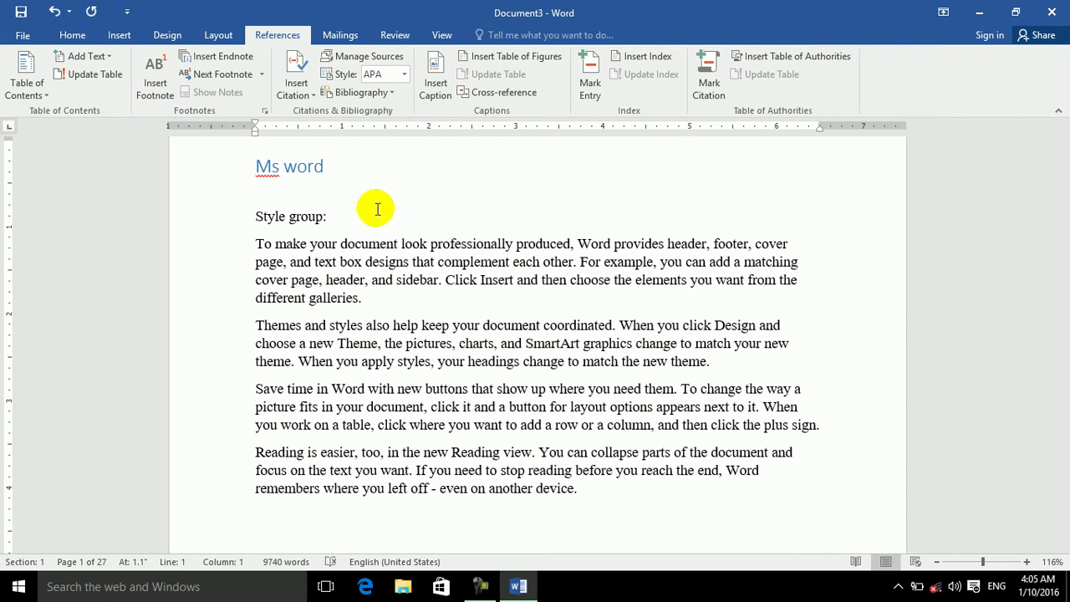
Clear the Ms word heading's formatting and apply Heading 2 from the Styles pane
{"action": "left_click", "coordinate": [72, 34]}
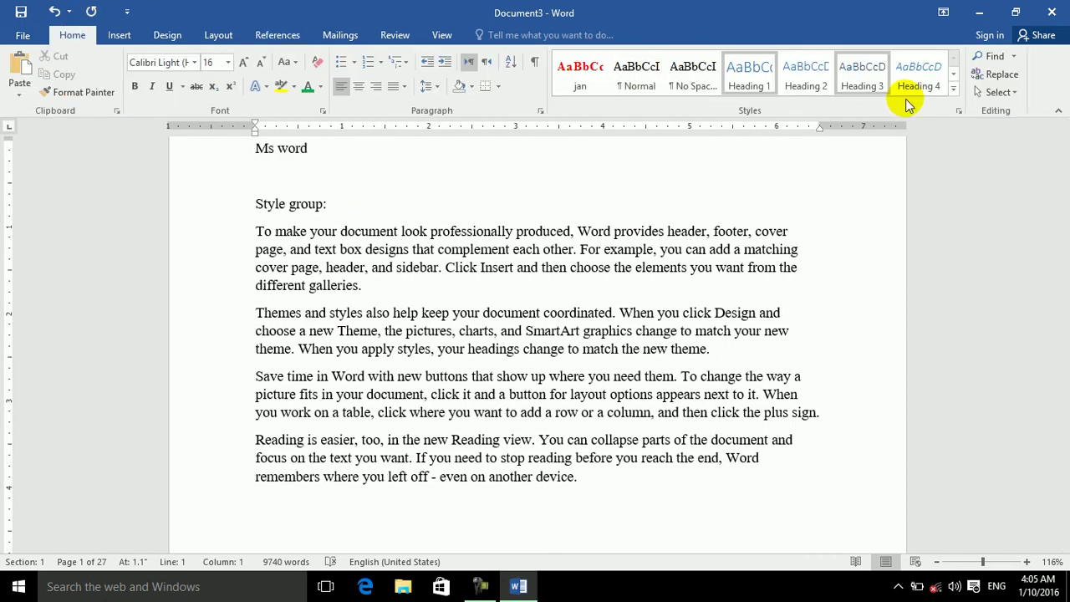
{"action": "left_click", "coordinate": [953, 88]}
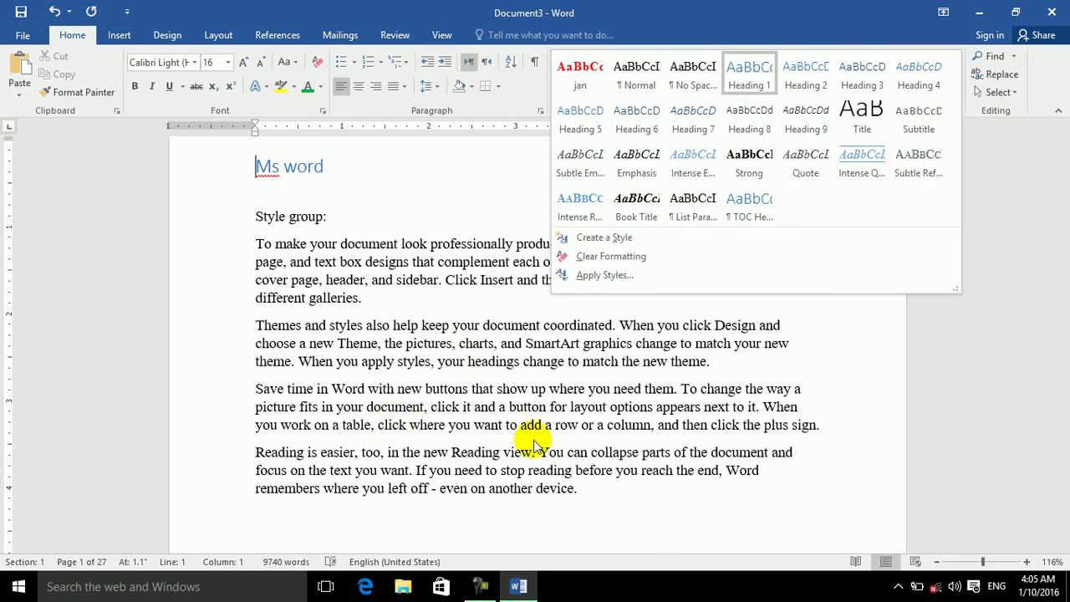
{"action": "left_click", "coordinate": [558, 344]}
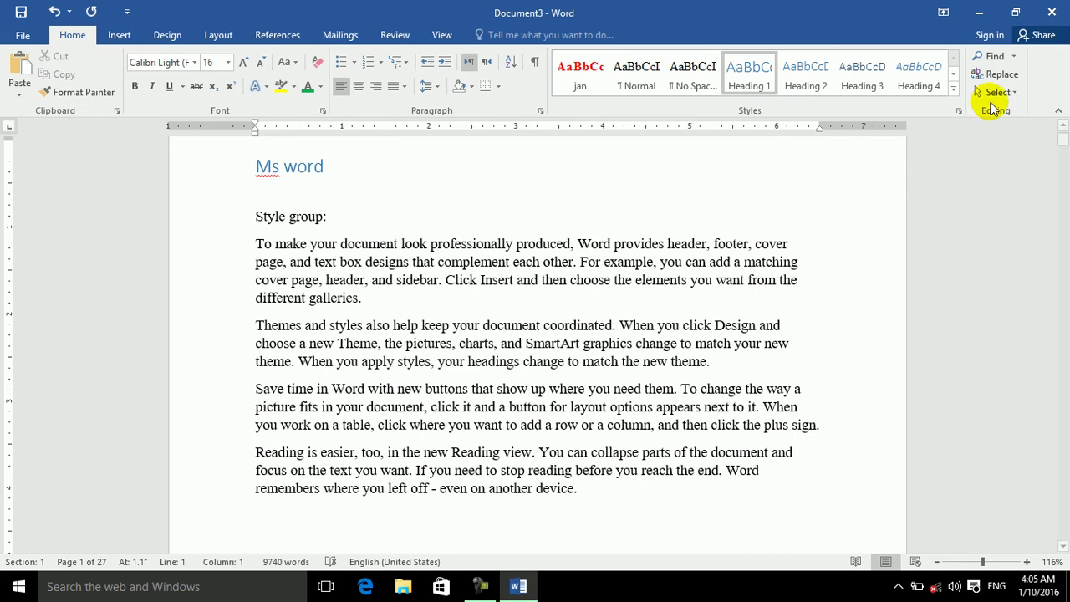
{"action": "left_click", "coordinate": [959, 110]}
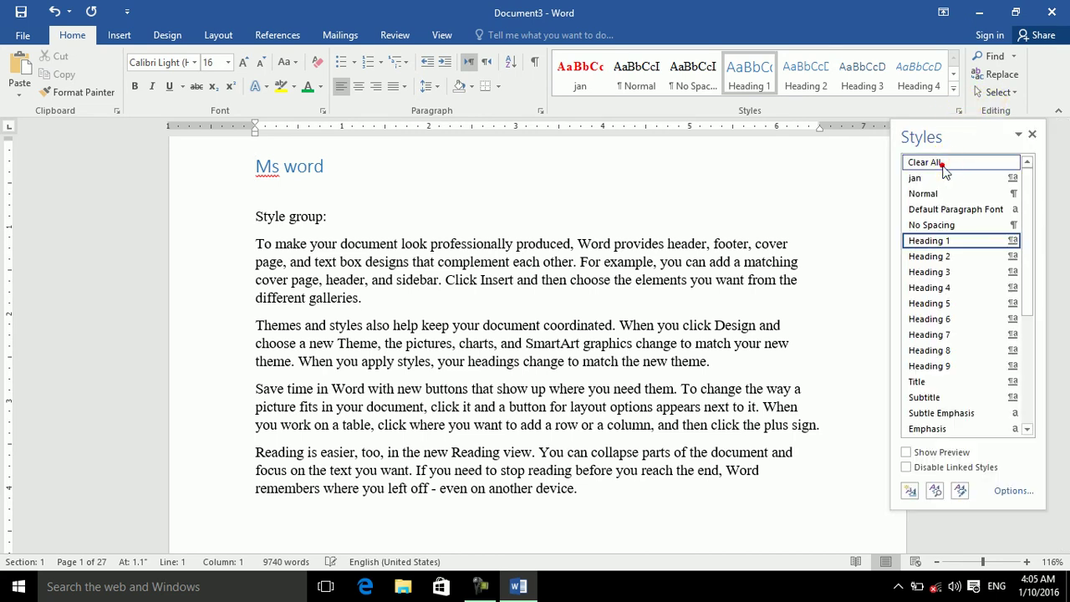
{"action": "left_click", "coordinate": [943, 162]}
{"action": "left_click", "coordinate": [917, 468]}
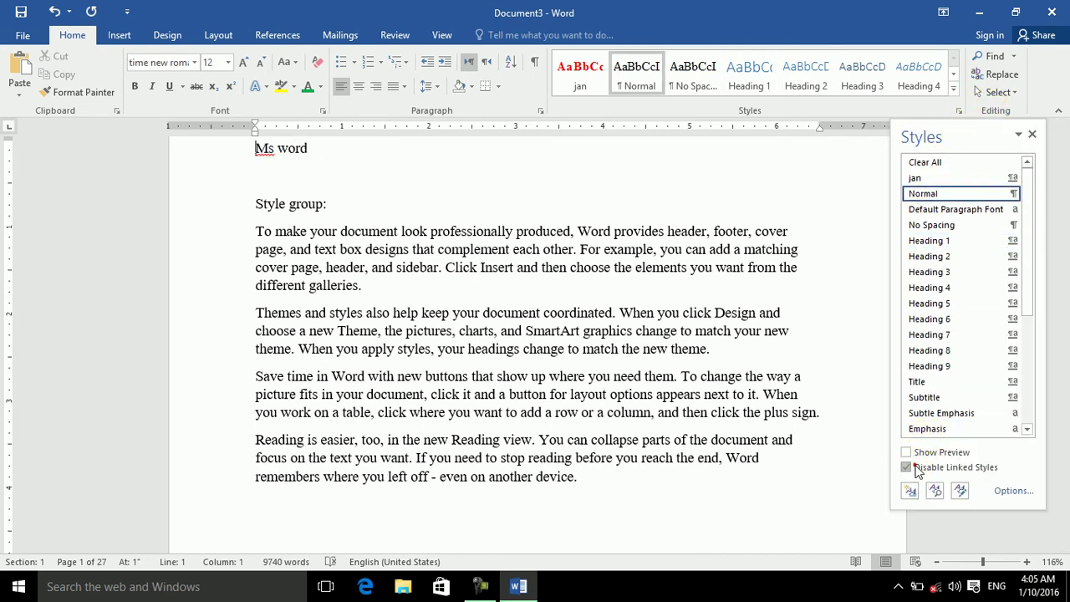
{"action": "left_click", "coordinate": [906, 452]}
{"action": "left_click", "coordinate": [923, 373]}
{"action": "left_click", "coordinate": [928, 322]}
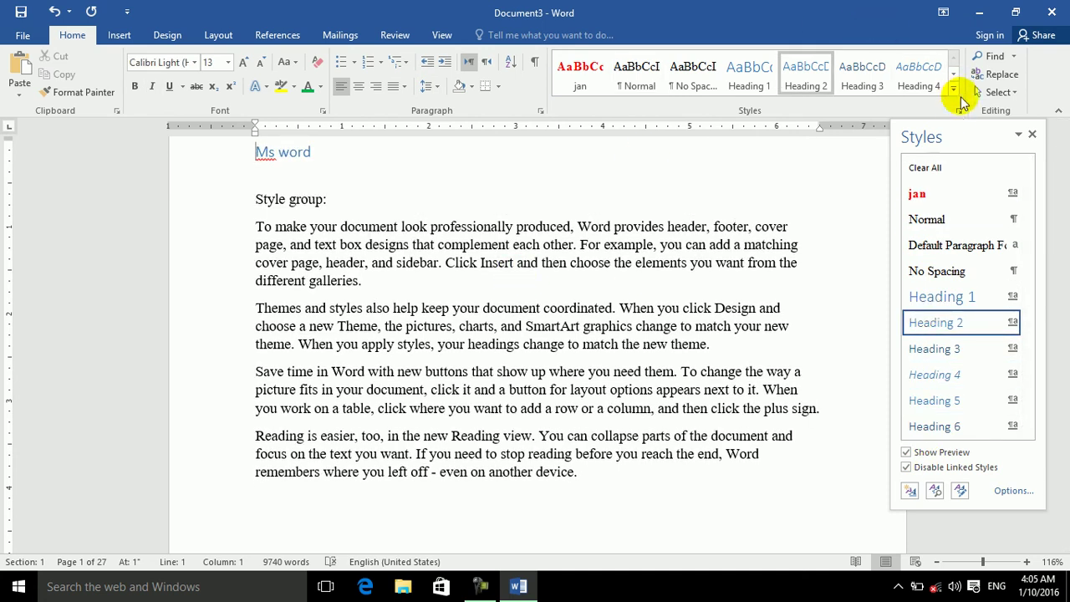
{"action": "left_click_drag", "start_coordinate": [941, 137], "coordinate": [644, 142]}
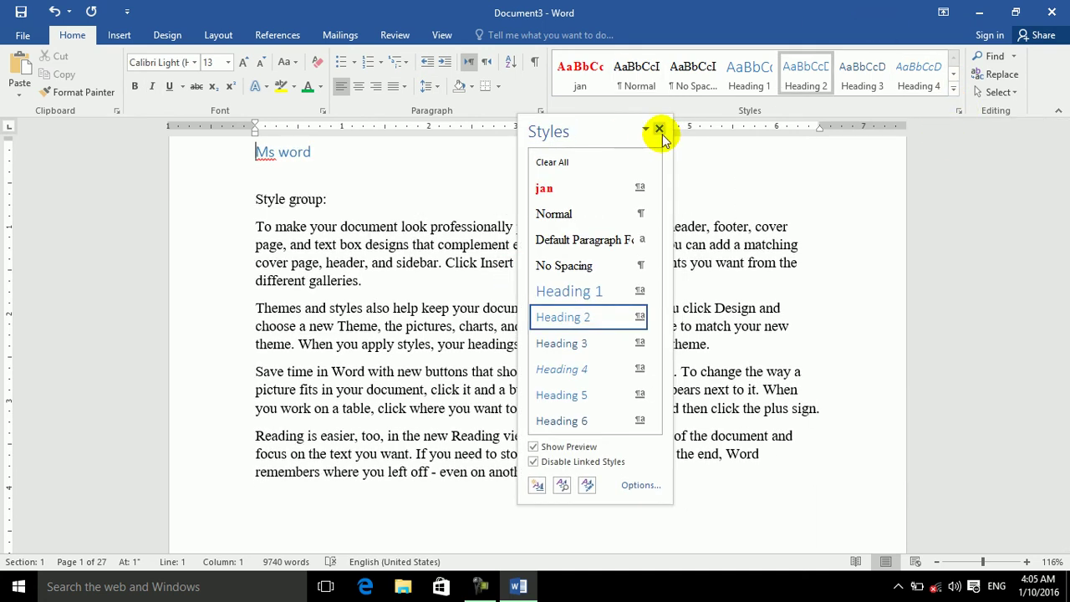
{"action": "left_click", "coordinate": [659, 129]}
{"action": "left_click", "coordinate": [686, 245]}
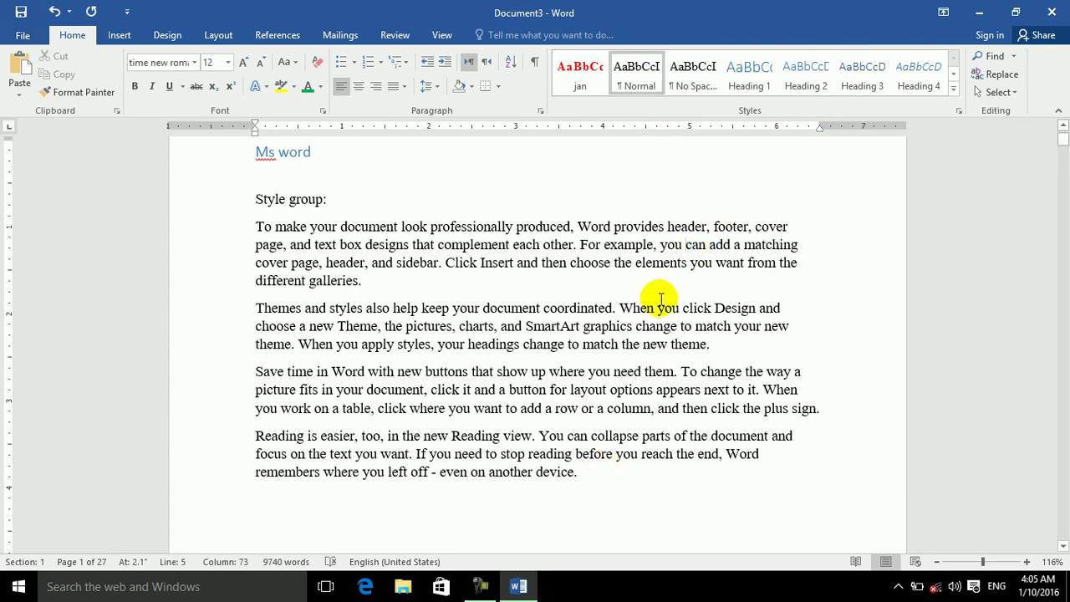
Type 'Find' and 'Advanced find' on two new lines under the Ms word heading
{"action": "key", "text": "Up"}
{"action": "key", "text": "Up"}
{"action": "key", "text": "Up"}
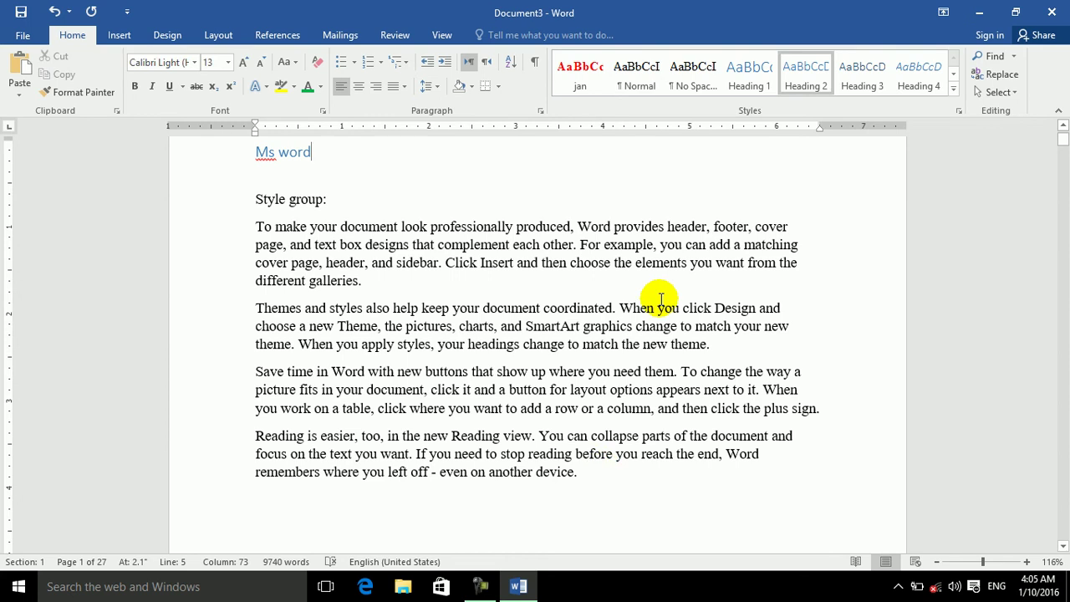
{"action": "key", "text": "Return"}
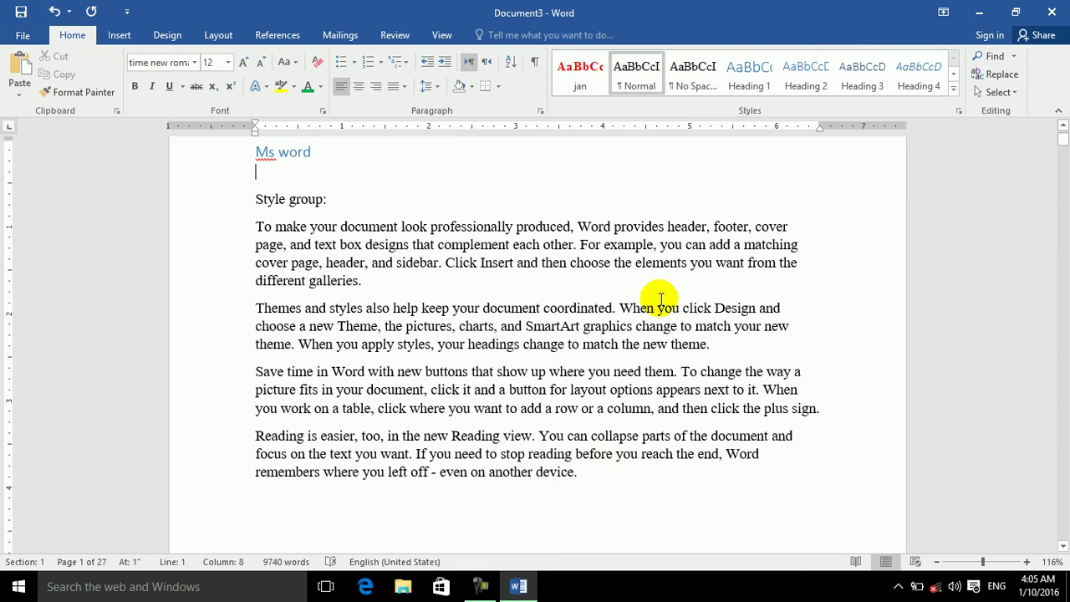
{"action": "type", "text": "find"}
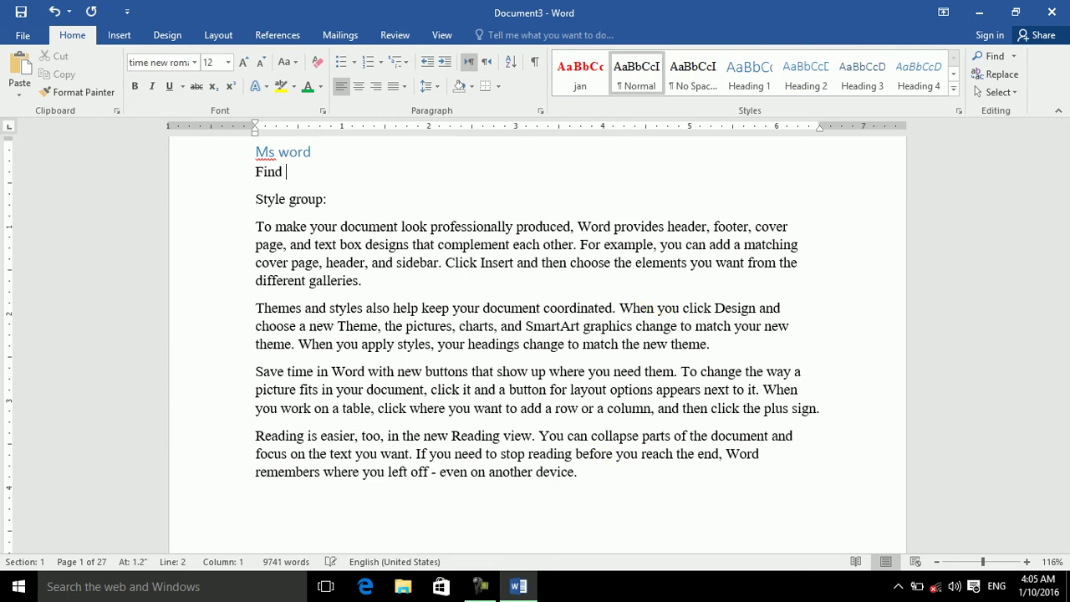
{"action": "key", "text": "Return"}
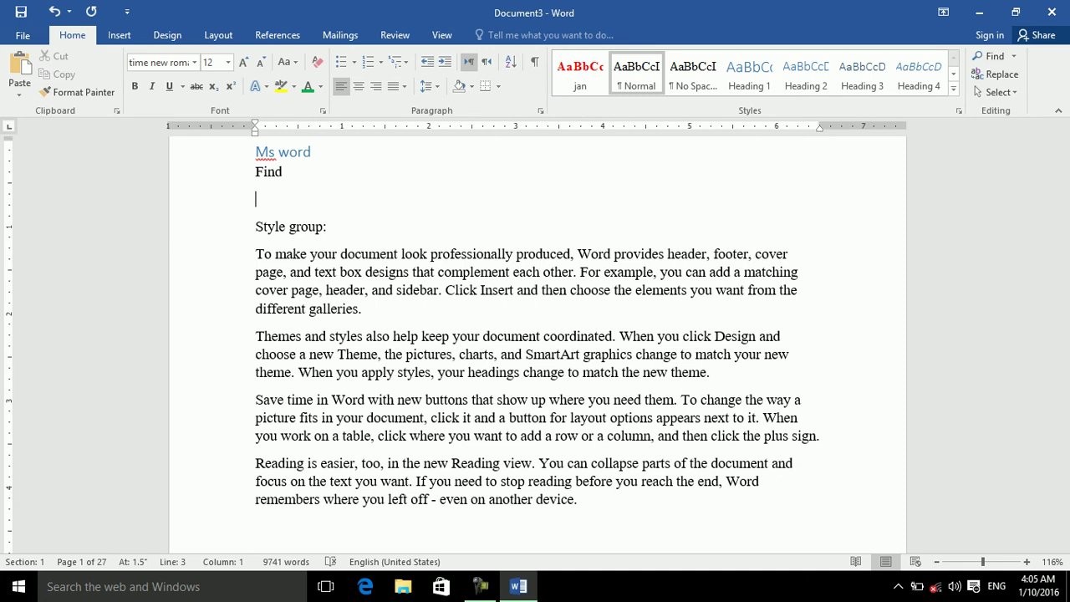
{"action": "type", "text": "Advanced find"}
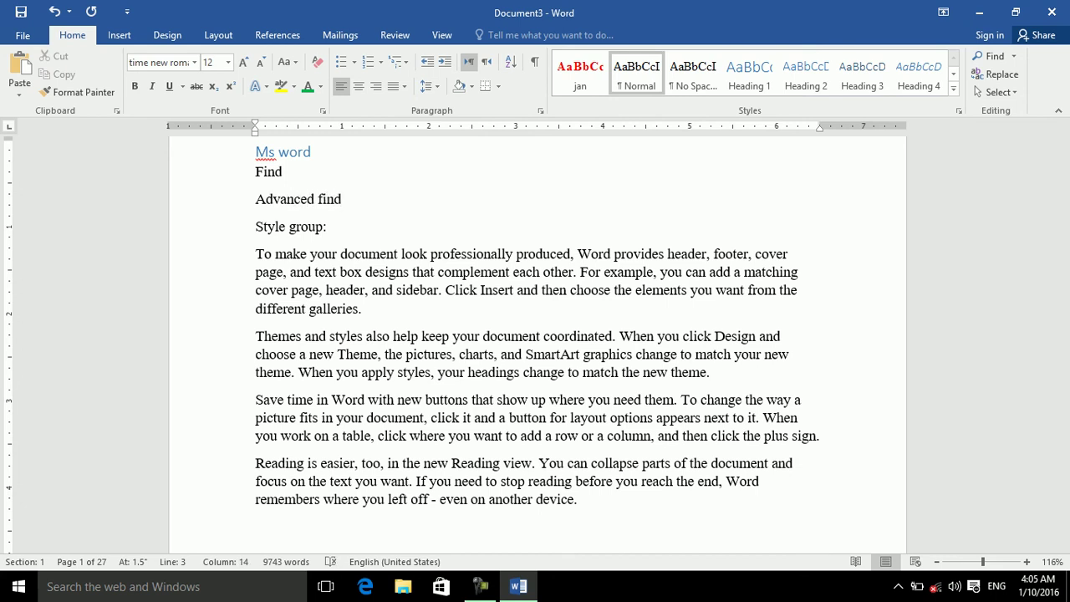
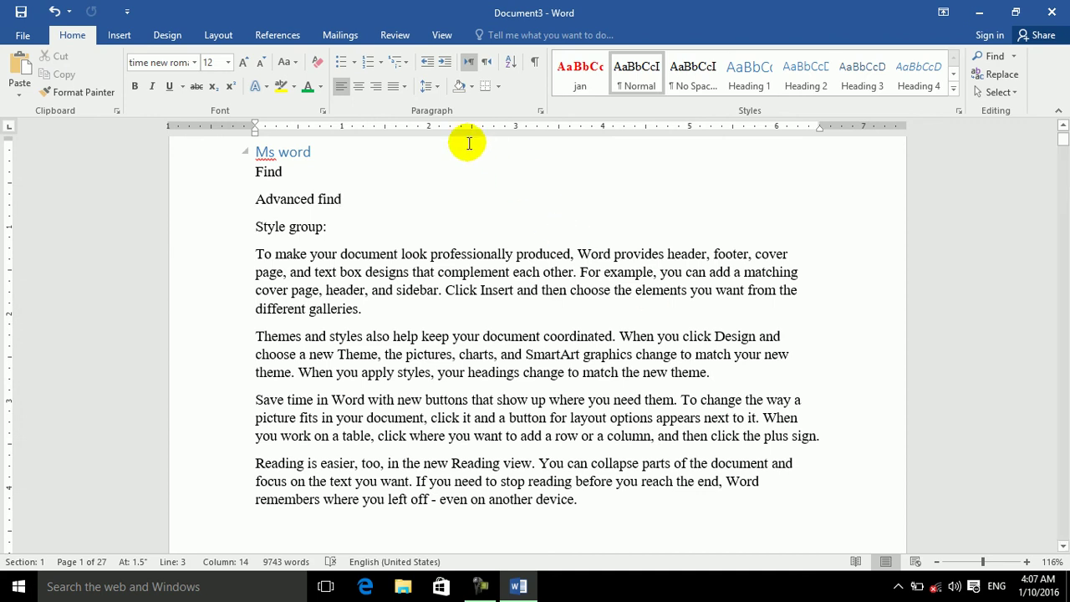
Place the caret at the end of the Ms word heading and open the Navigation pane
{"action": "left_click", "coordinate": [437, 271]}
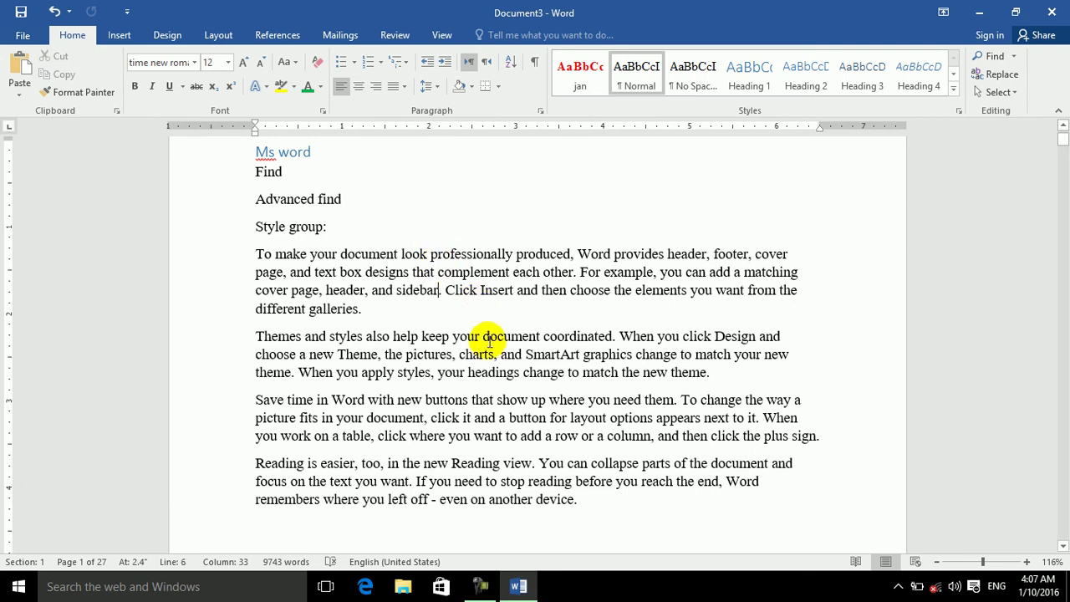
{"action": "key", "text": "ctrl+Down"}
{"action": "key", "text": "ctrl+Down"}
{"action": "key", "text": "ctrl+Down"}
{"action": "key", "text": "Up"}
{"action": "key", "text": "Up"}
{"action": "key", "text": "Up"}
{"action": "key", "text": "Up"}
{"action": "key", "text": "Up"}
{"action": "key", "text": "Up"}
{"action": "key", "text": "Up"}
{"action": "key", "text": "End"}
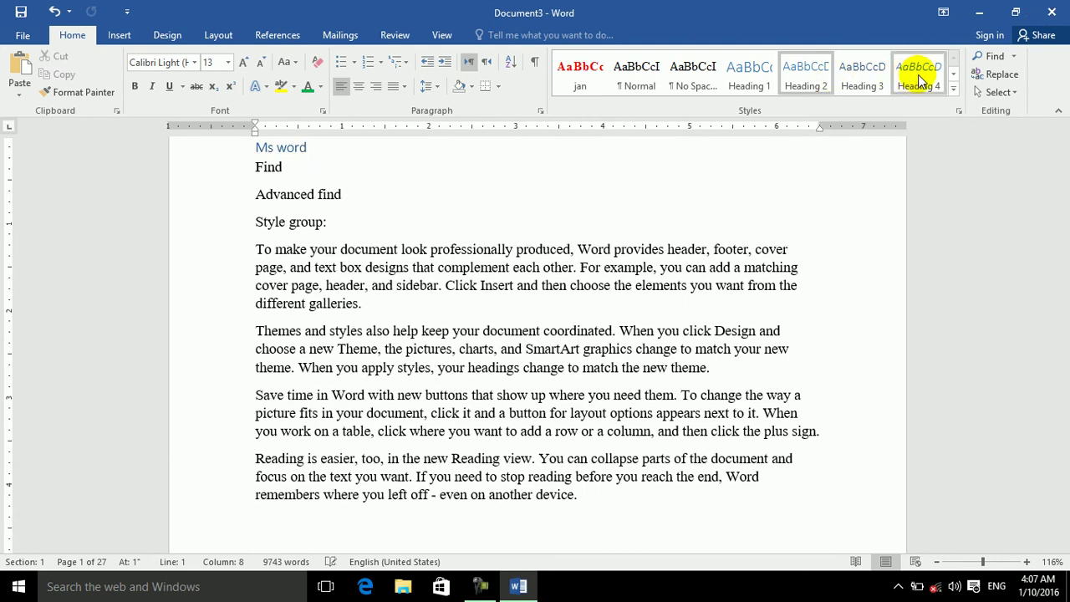
{"action": "left_click", "coordinate": [991, 56]}
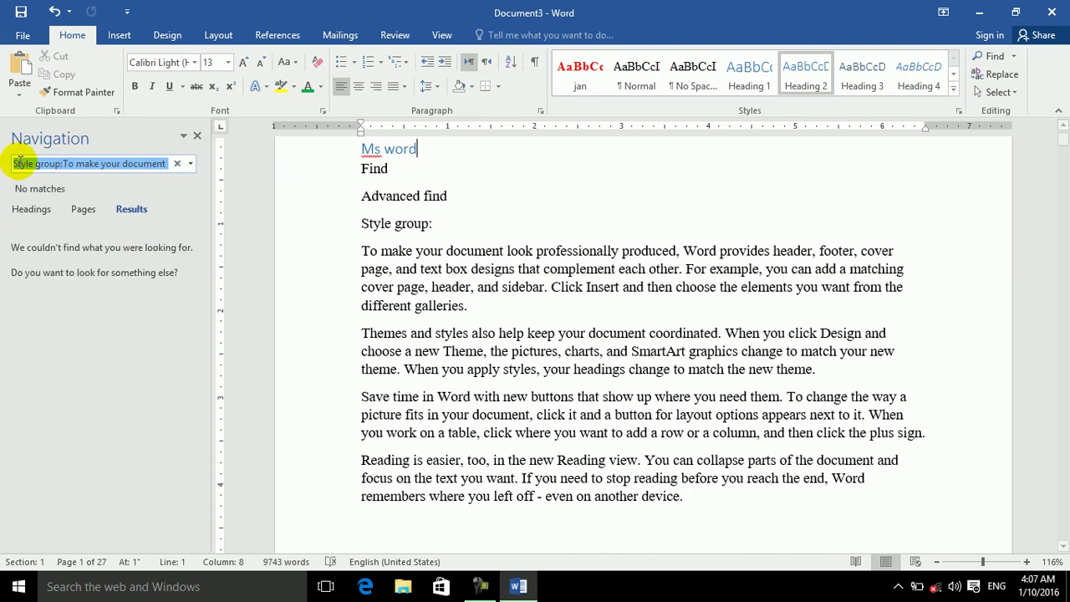
Show Headings, then Pages in the Navigation pane, and replace the search text with 'hardware'
{"action": "left_click", "coordinate": [31, 209]}
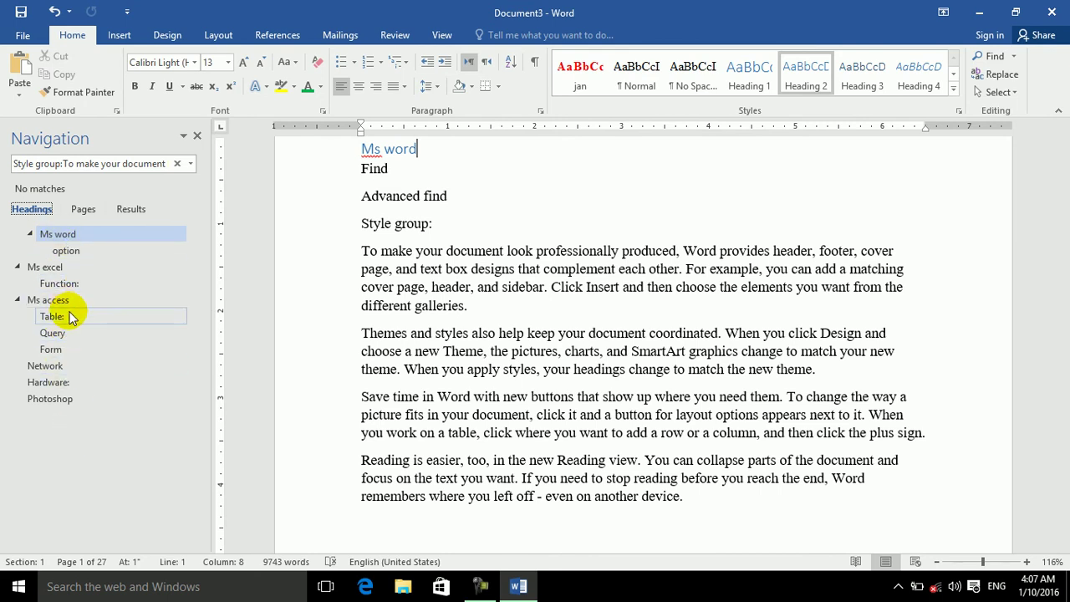
{"action": "left_click", "coordinate": [84, 209]}
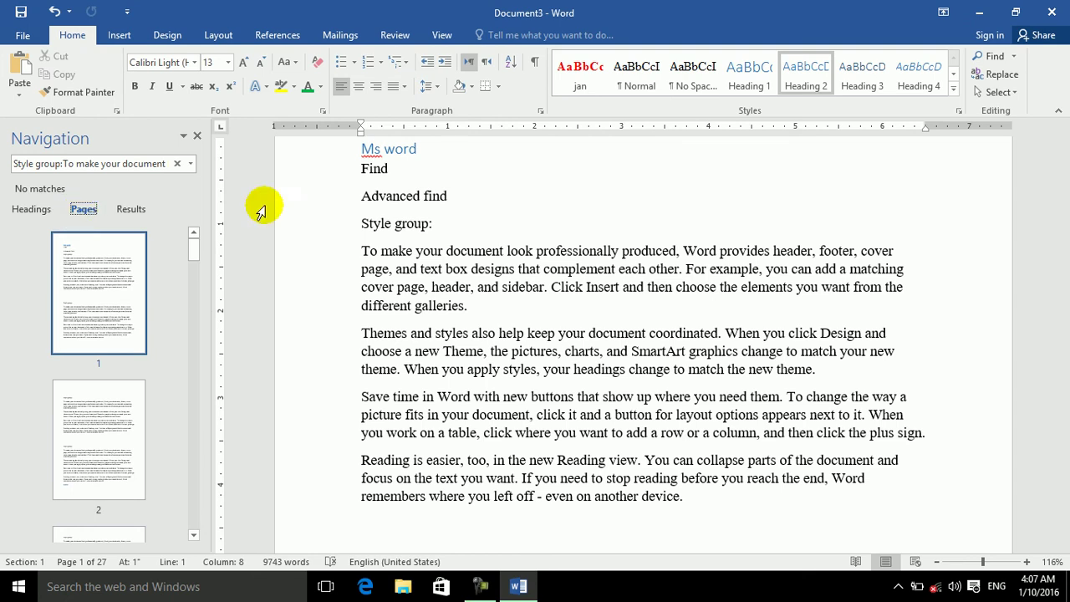
{"action": "left_click", "coordinate": [376, 306]}
{"action": "left_click", "coordinate": [105, 164]}
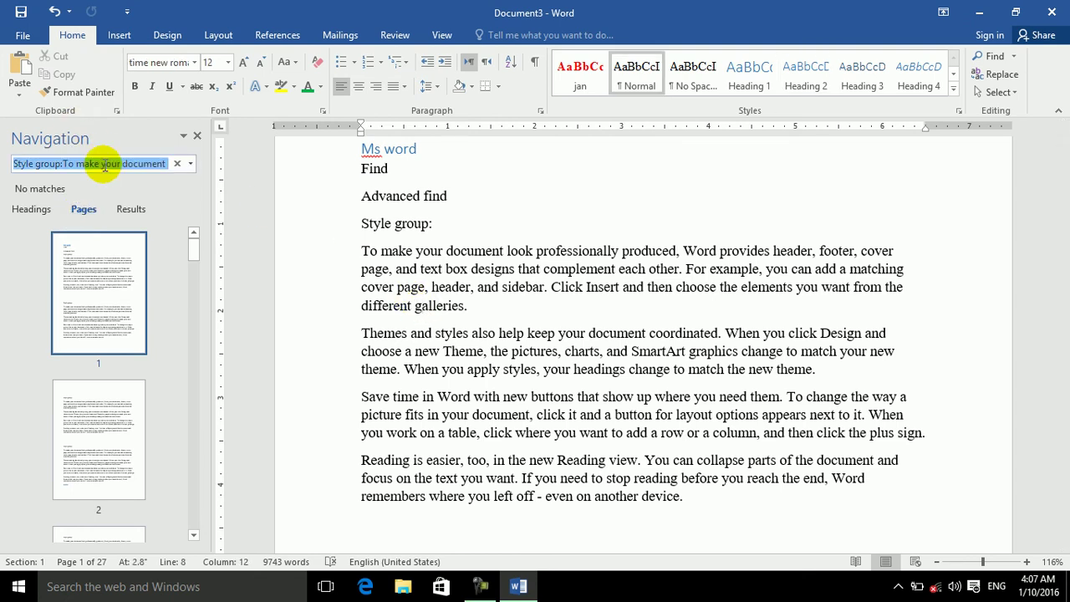
{"action": "type", "text": "hardware"}
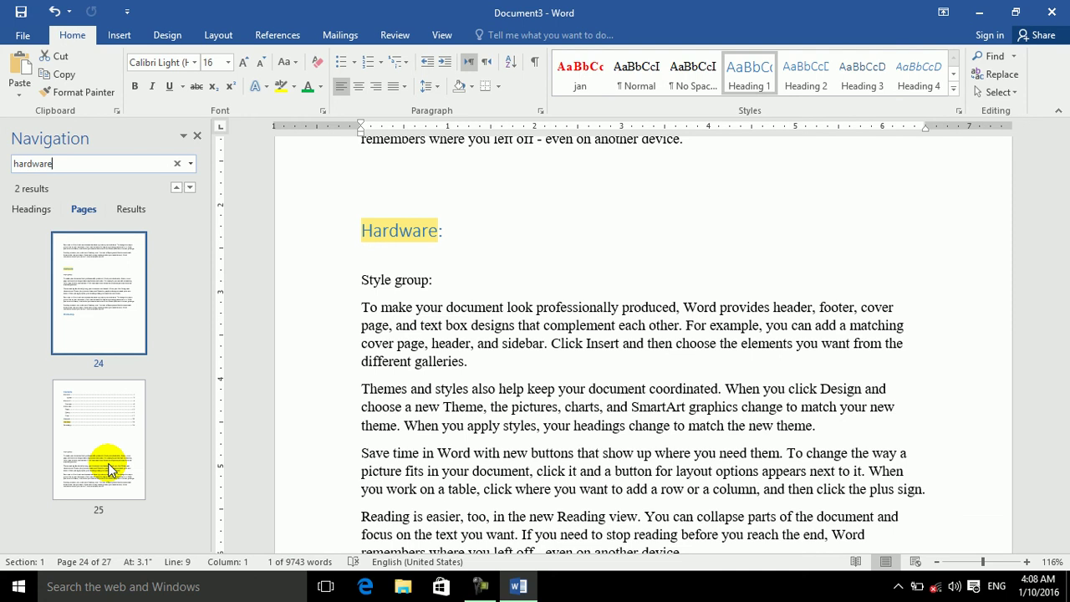
Jump to pages 25 and 24, then list the 'hardware' search results
{"action": "left_click", "coordinate": [95, 434]}
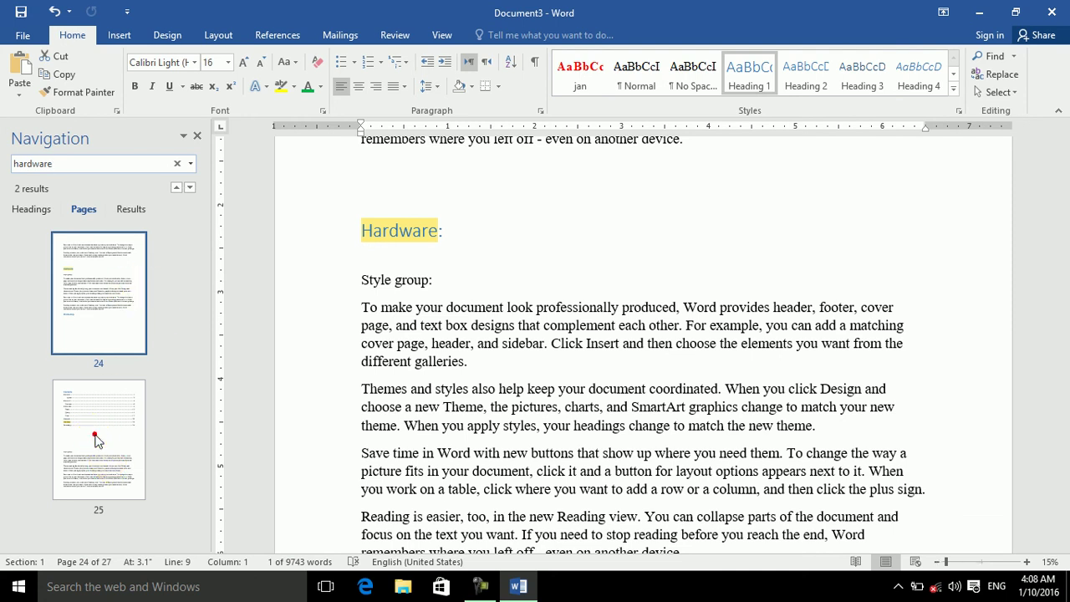
{"action": "left_click", "coordinate": [100, 316]}
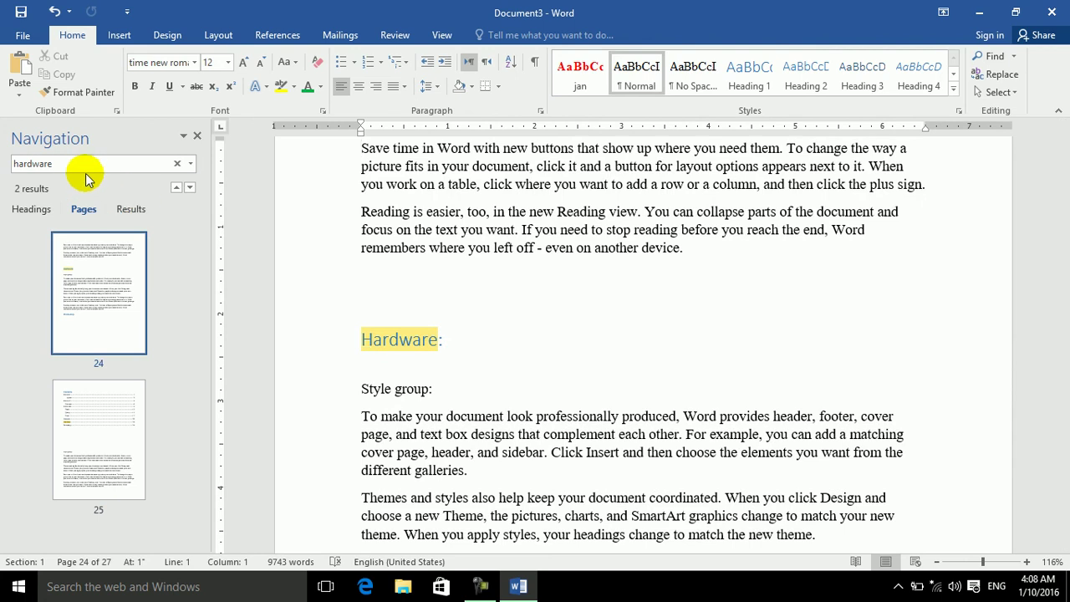
{"action": "left_click", "coordinate": [133, 209]}
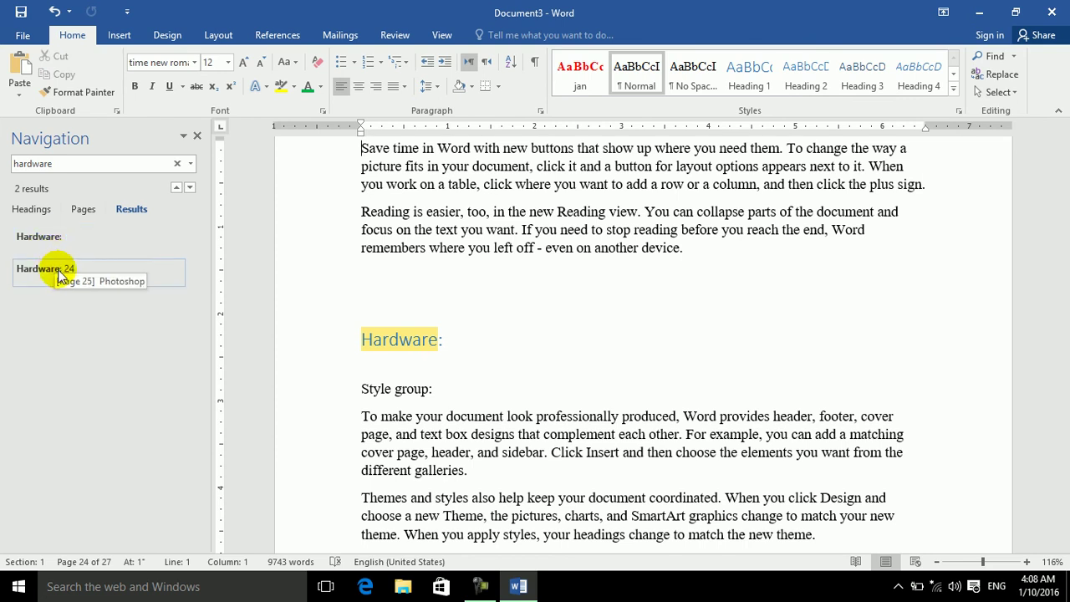
Cycle the pane through Headings and Pages back to Results, then put the caret in the Reading paragraph
{"action": "left_click", "coordinate": [84, 163]}
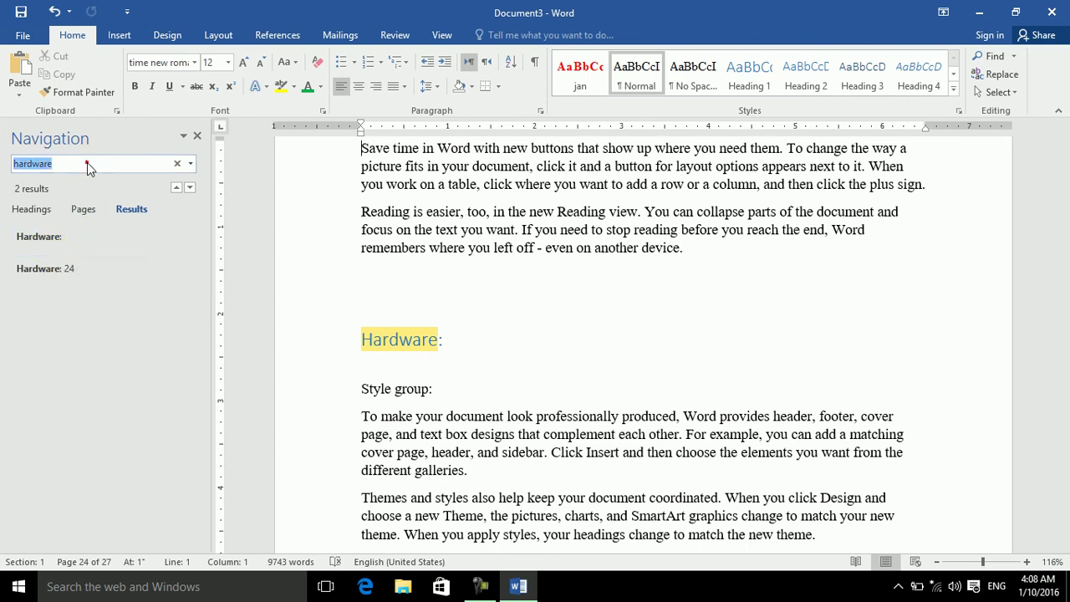
{"action": "left_click", "coordinate": [31, 209]}
{"action": "left_click", "coordinate": [84, 209]}
{"action": "left_click", "coordinate": [131, 210]}
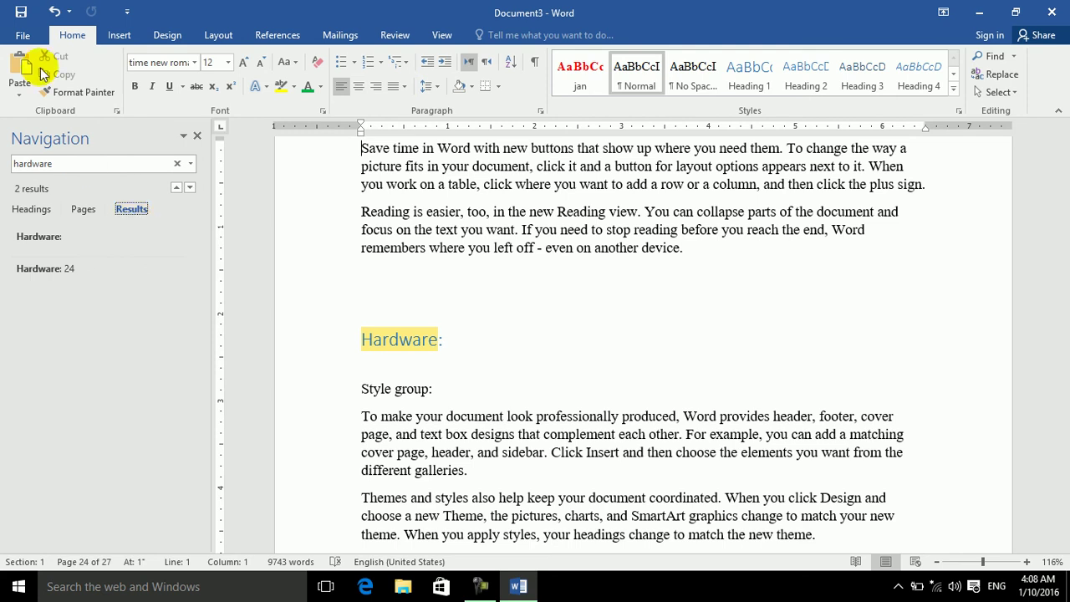
{"action": "left_click", "coordinate": [483, 204]}
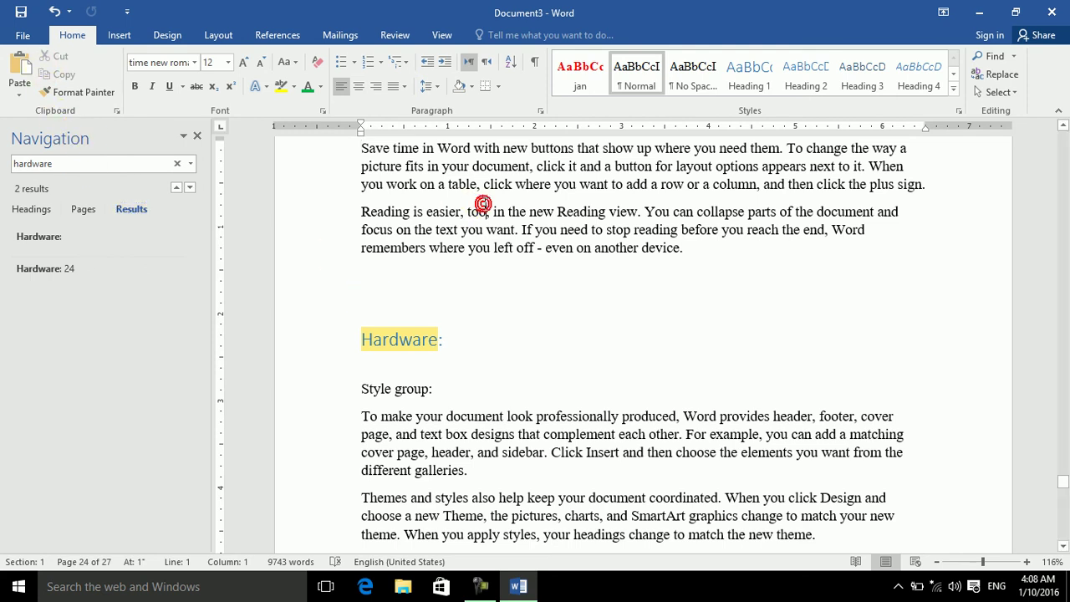
{"action": "scroll", "coordinate": [484, 204], "scroll_direction": "up", "scroll_amount": 10}
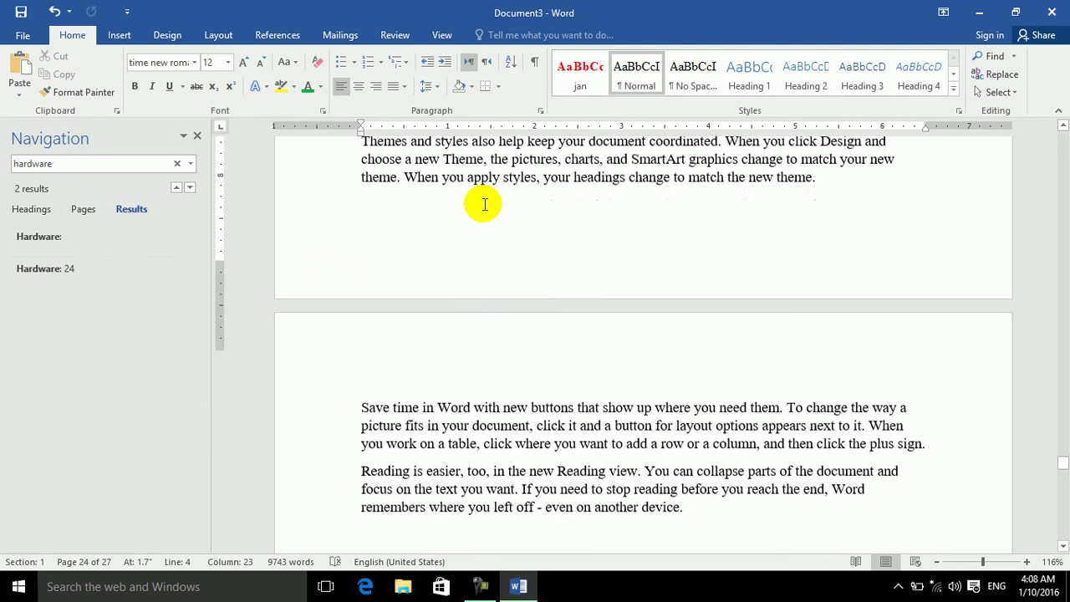
Type 'mirak' after 'another device.' and step to the next 'hardware' match, declining to wrap around
{"action": "left_click", "coordinate": [692, 163]}
{"action": "type", "text": "mirak"}
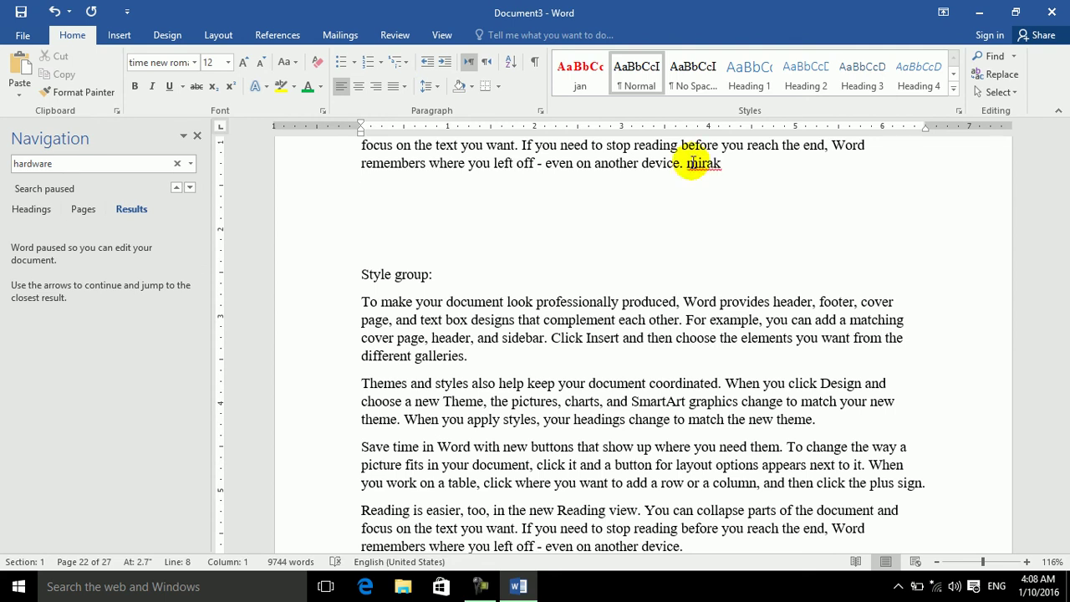
{"action": "key", "text": "ctrl+Page_Down"}
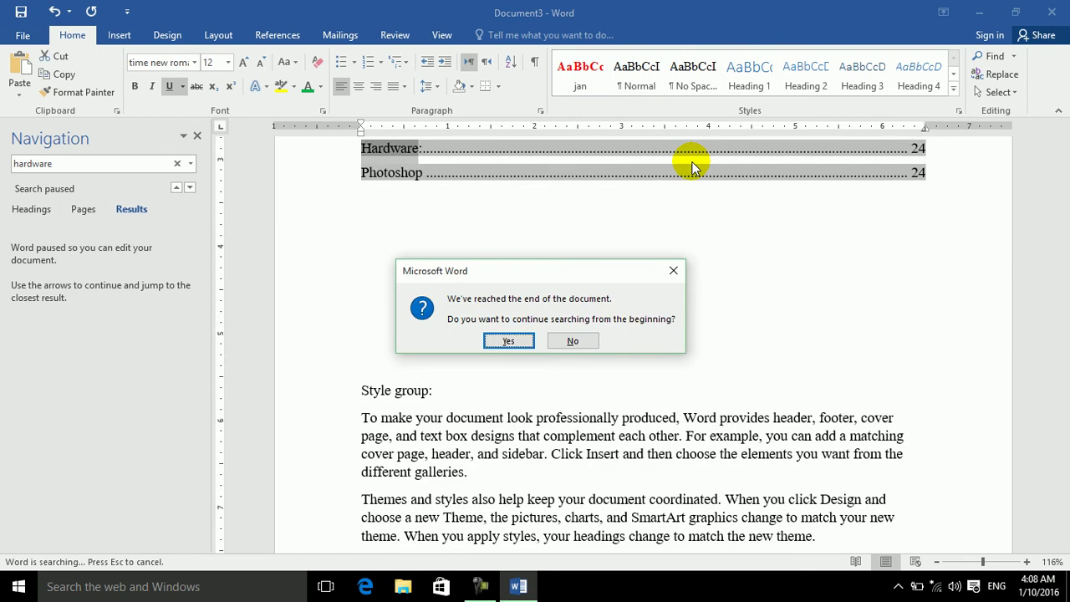
{"action": "left_click", "coordinate": [577, 341]}
Step back through earlier 'hardware' matches, wrapping the search to the table of contents entry
{"action": "left_click", "coordinate": [577, 382]}
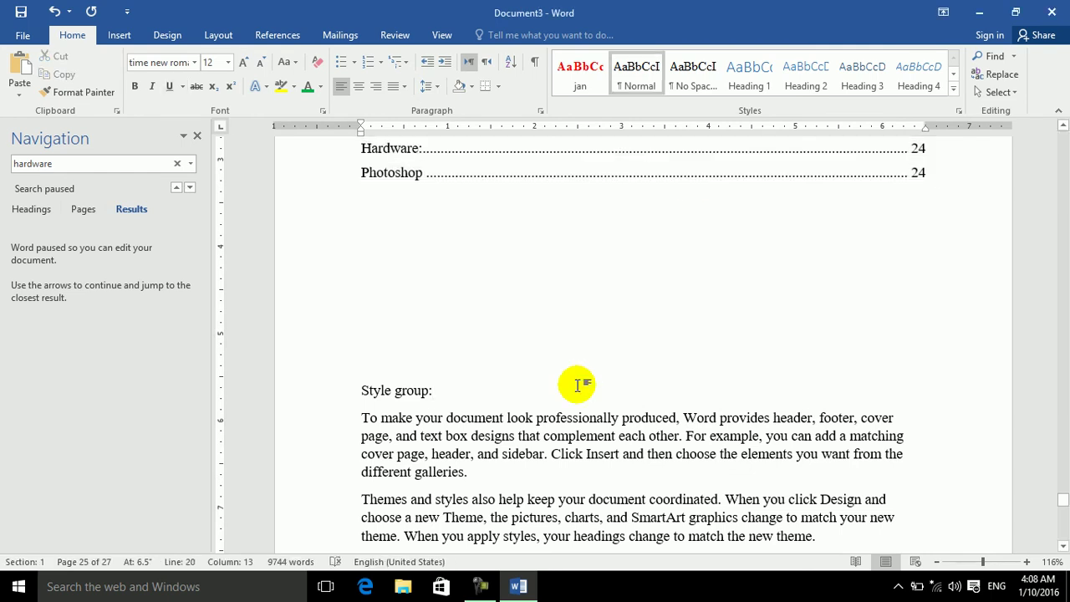
{"action": "key", "text": "ctrl+Page_Up"}
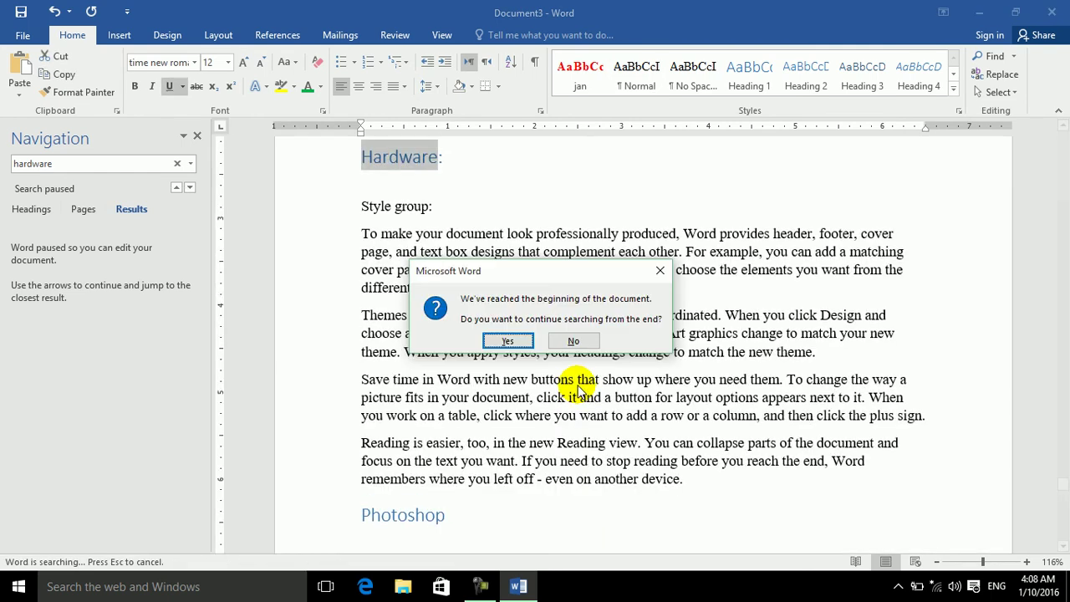
{"action": "key", "text": "Return"}
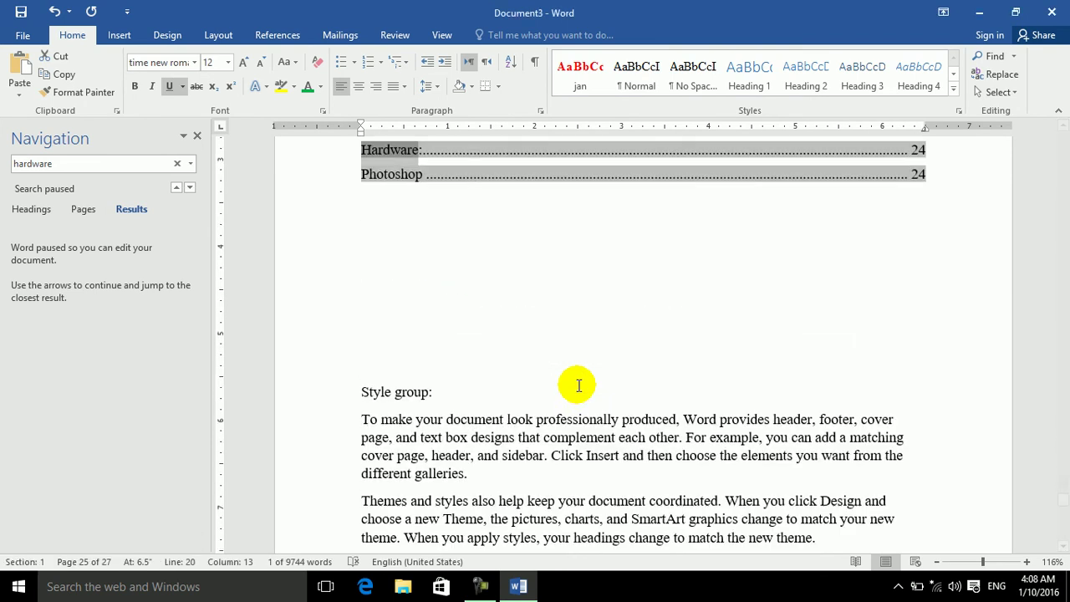
{"action": "key", "text": "ctrl+Page_Up"}
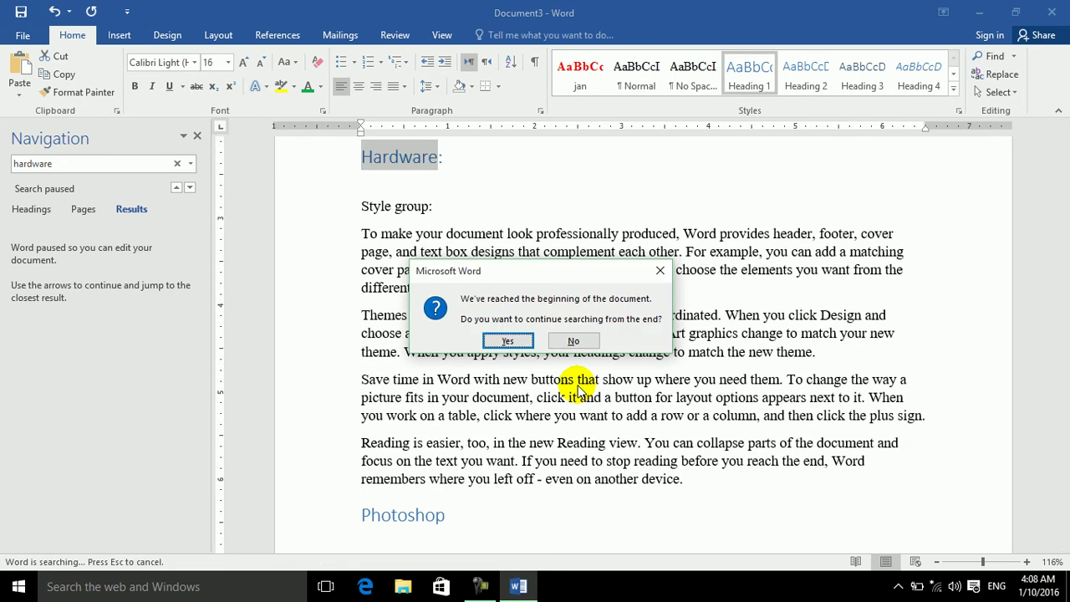
{"action": "key", "text": "Return"}
Start a new paragraph after 'different galleries.' for the second 'mirak'
{"action": "left_click", "coordinate": [575, 386]}
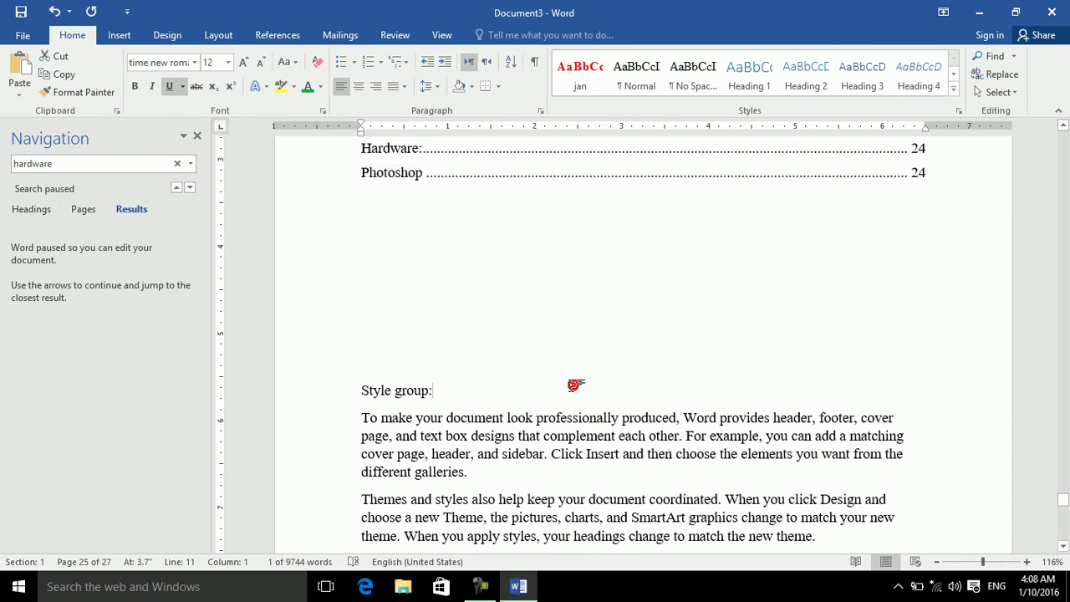
{"action": "scroll", "coordinate": [571, 384], "scroll_direction": "down", "scroll_amount": 2}
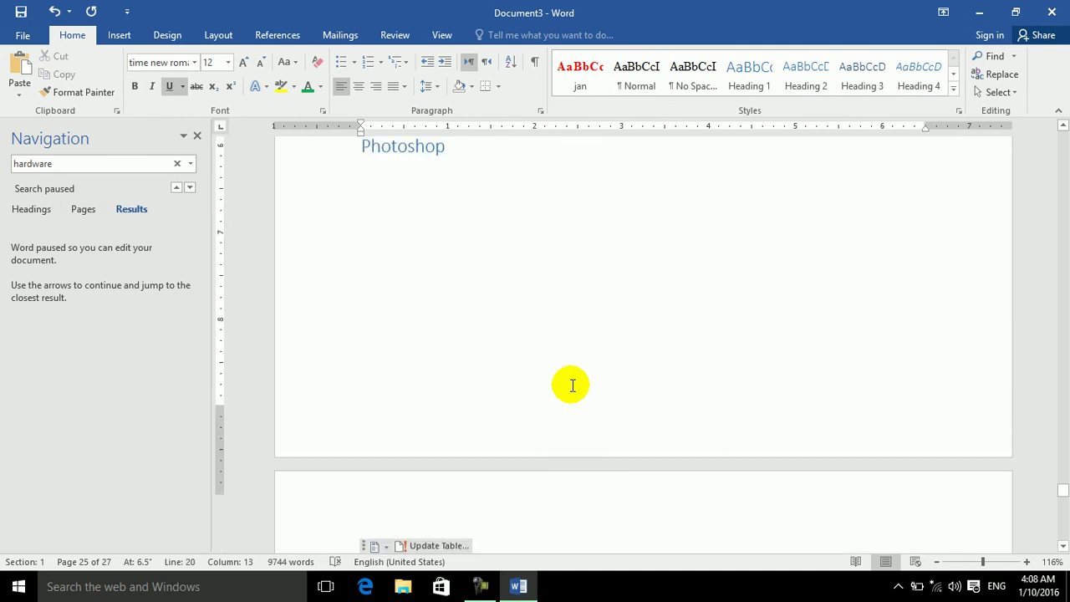
{"action": "scroll", "coordinate": [571, 385], "scroll_direction": "up", "scroll_amount": 3}
{"action": "scroll", "coordinate": [571, 384], "scroll_direction": "down", "scroll_amount": 2}
{"action": "scroll", "coordinate": [572, 386], "scroll_direction": "up", "scroll_amount": 2}
{"action": "scroll", "coordinate": [573, 386], "scroll_direction": "down", "scroll_amount": 2}
{"action": "scroll", "coordinate": [573, 386], "scroll_direction": "up", "scroll_amount": 3}
{"action": "left_click", "coordinate": [500, 181]}
{"action": "key", "text": "Return"}
{"action": "type", "text": "mirak"}
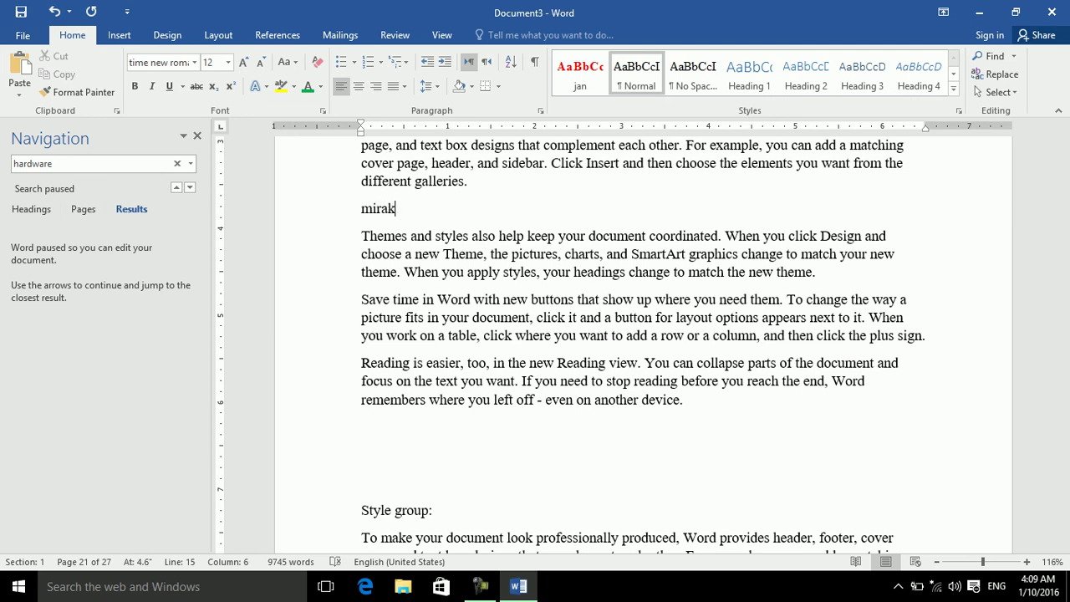
Search for 'mirak', switch the pane between Pages and Headings views, then close the Navigation pane
{"action": "left_click", "coordinate": [461, 272]}
{"action": "left_click", "coordinate": [119, 163]}
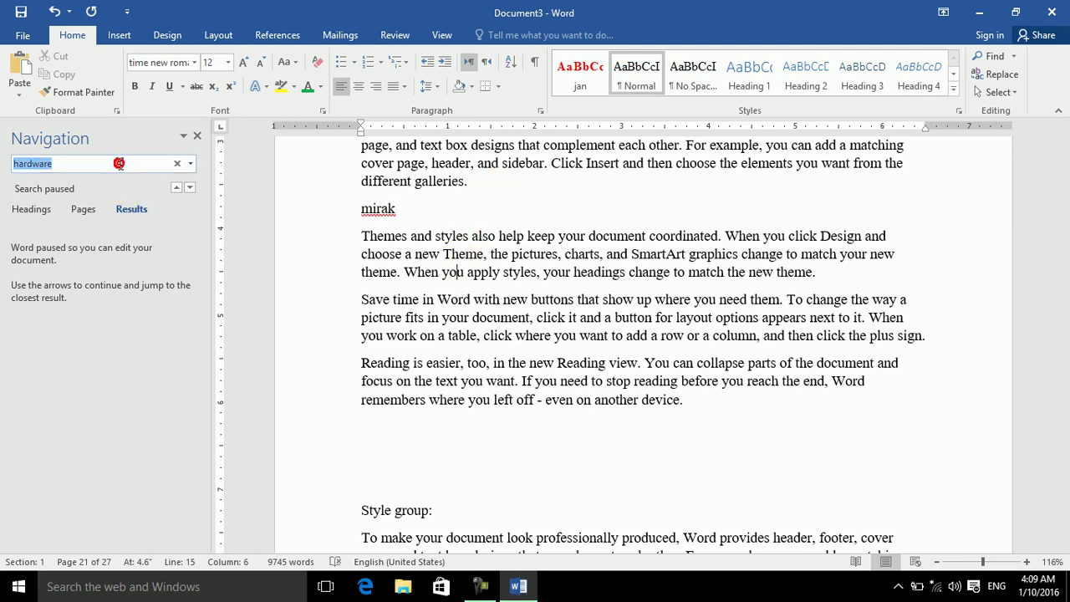
{"action": "type", "text": "mirak"}
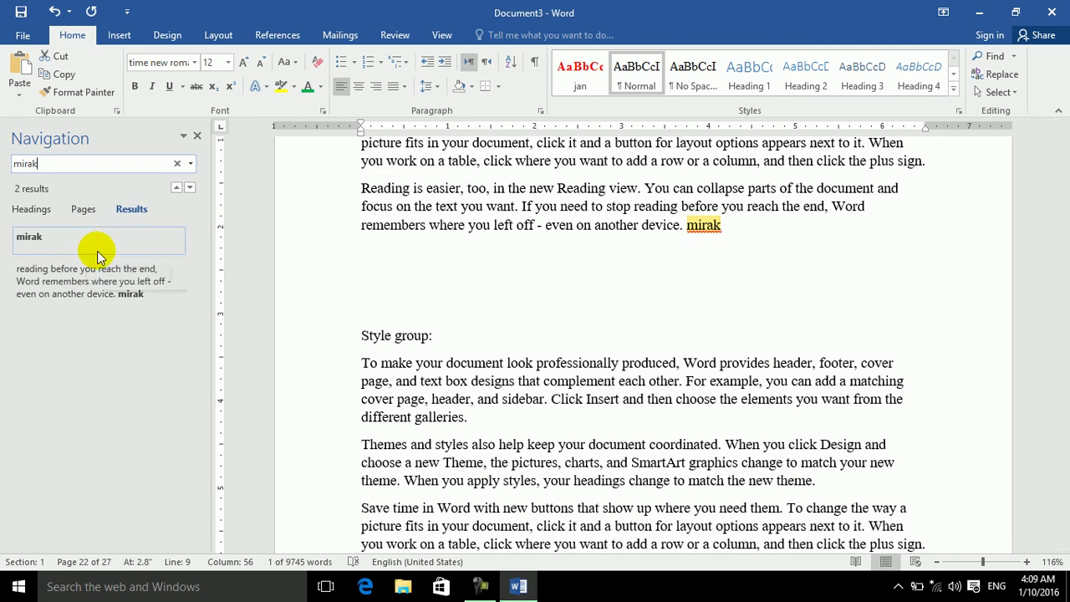
{"action": "left_click", "coordinate": [83, 210]}
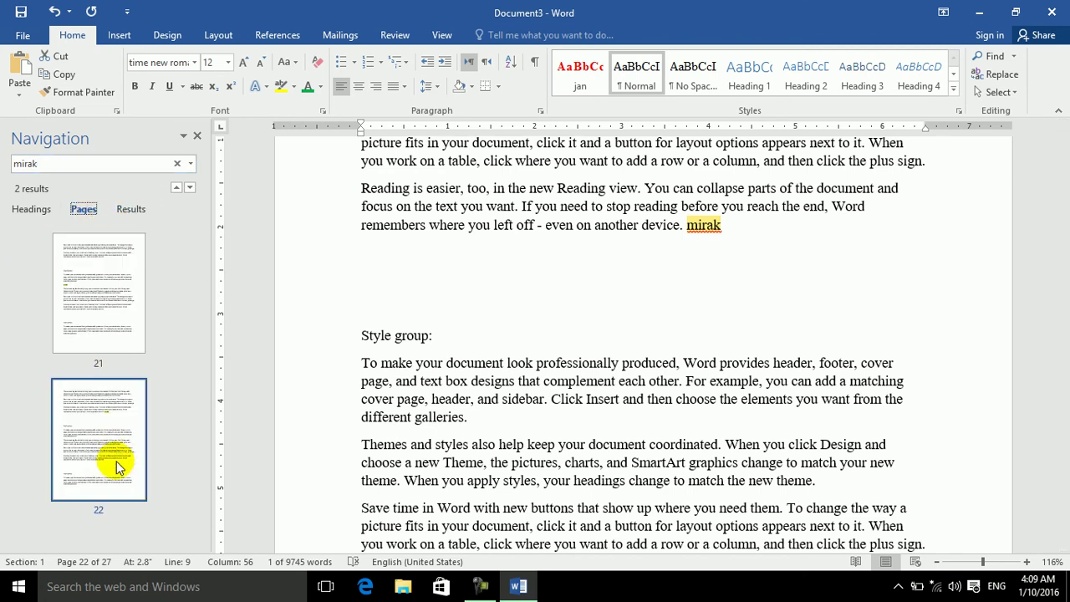
{"action": "left_click", "coordinate": [42, 209]}
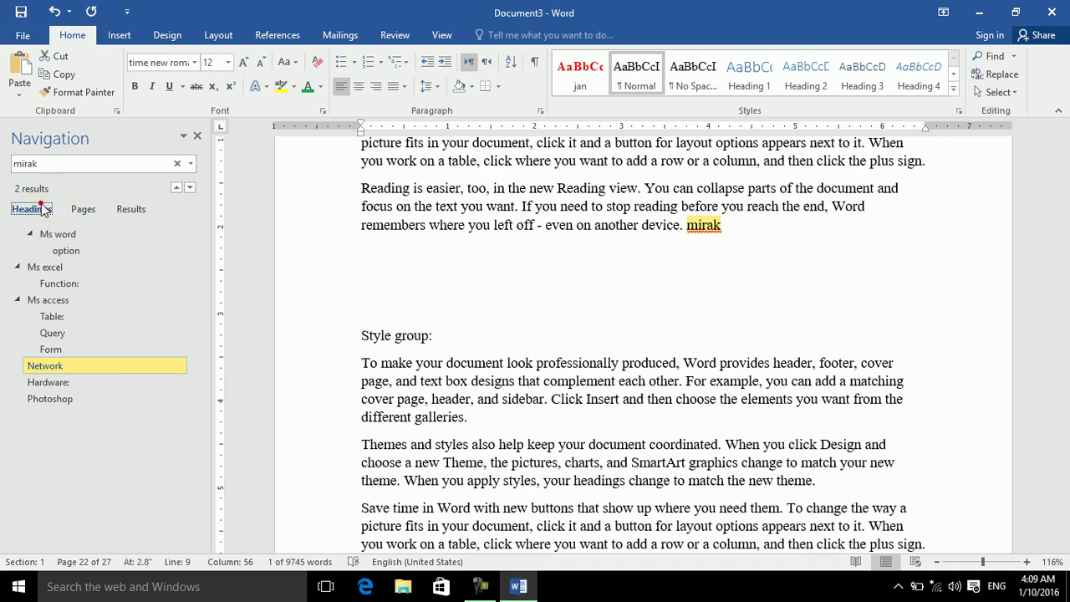
{"action": "left_click", "coordinate": [80, 209]}
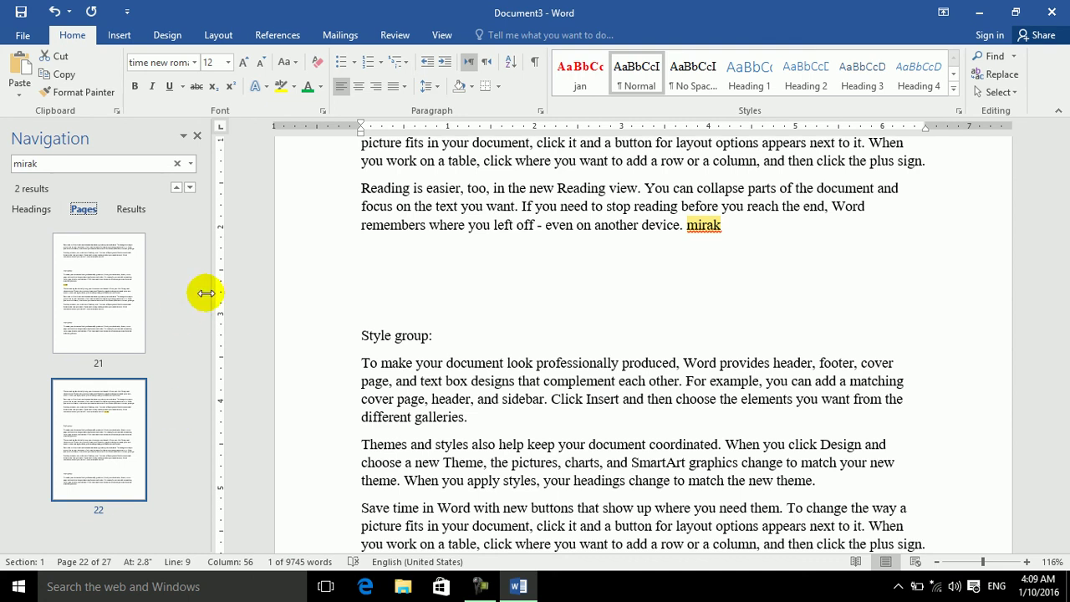
{"action": "left_click", "coordinate": [198, 137]}
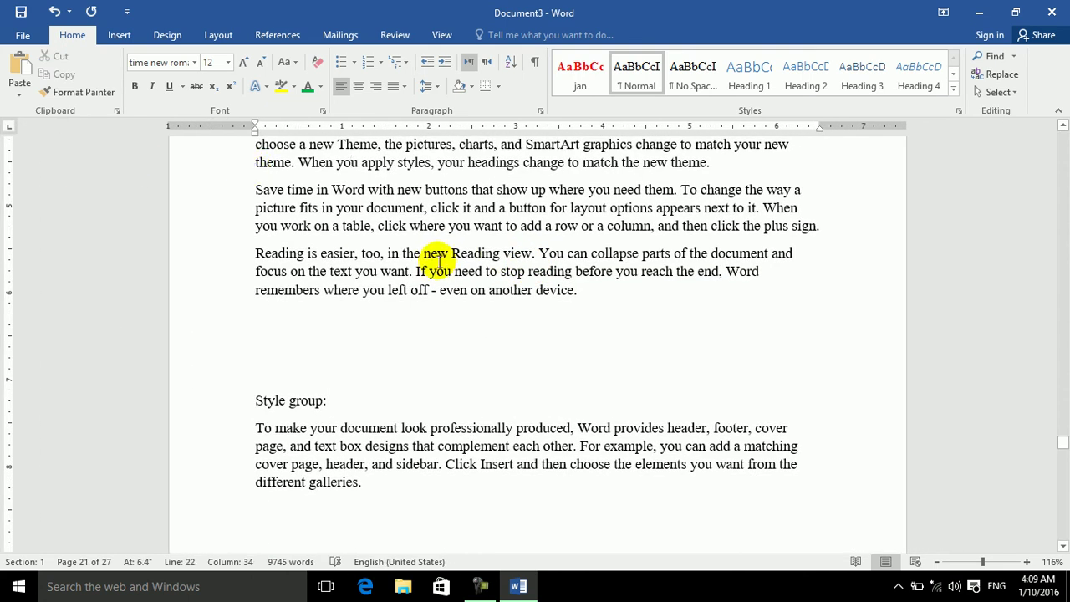
Select all of the document's text and delete it
{"action": "key", "text": "ctrl+a"}
{"action": "key", "text": "Delete"}
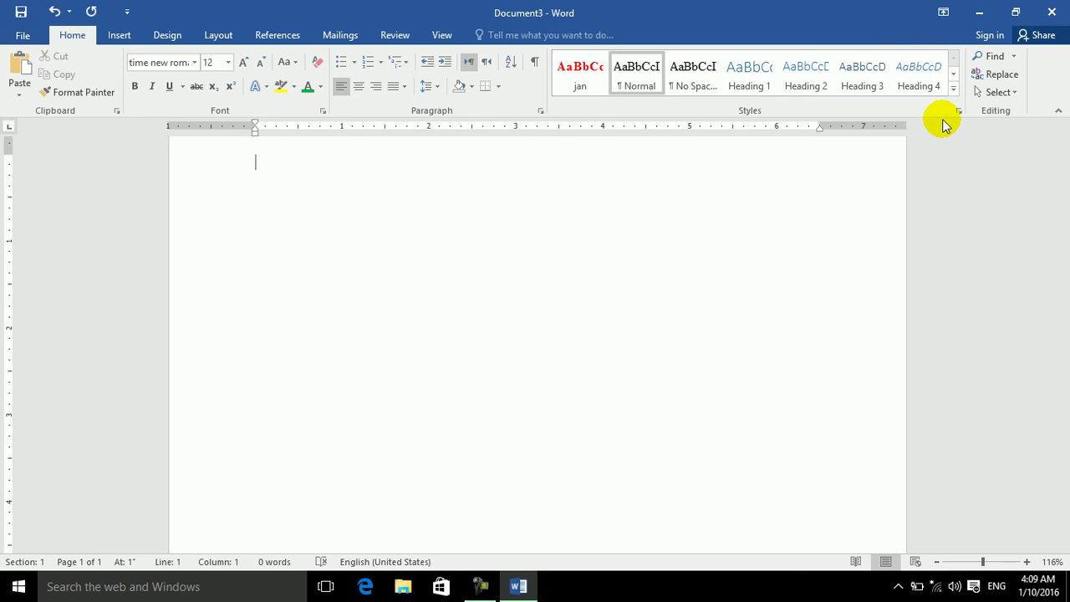
Check Find and Replace's extra options, close it, and type 'This is dit class the students are learning computer'
{"action": "key", "text": "ctrl+g"}
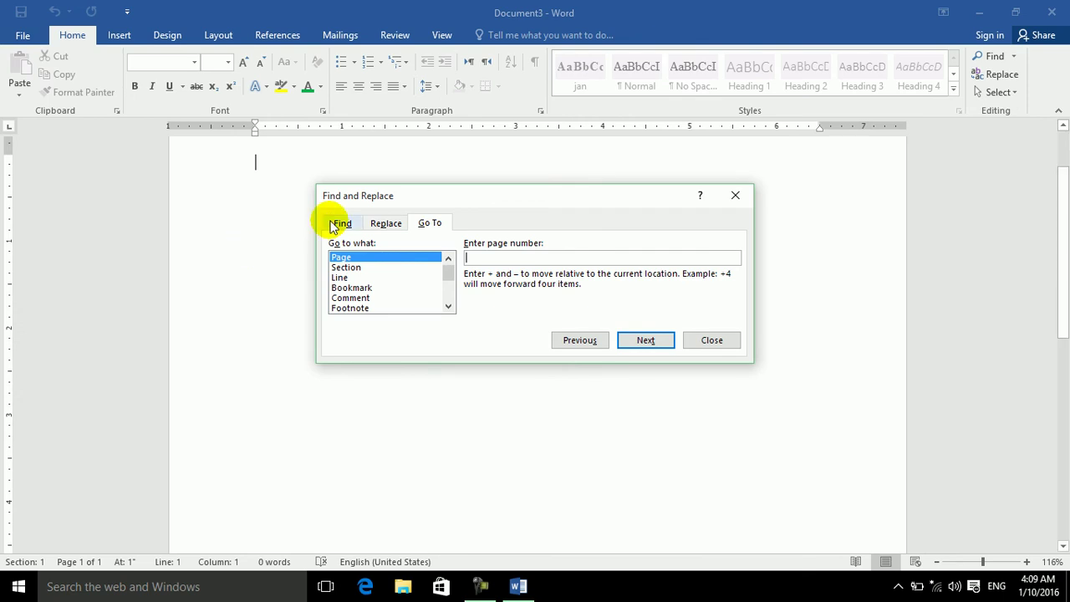
{"action": "left_click", "coordinate": [342, 223]}
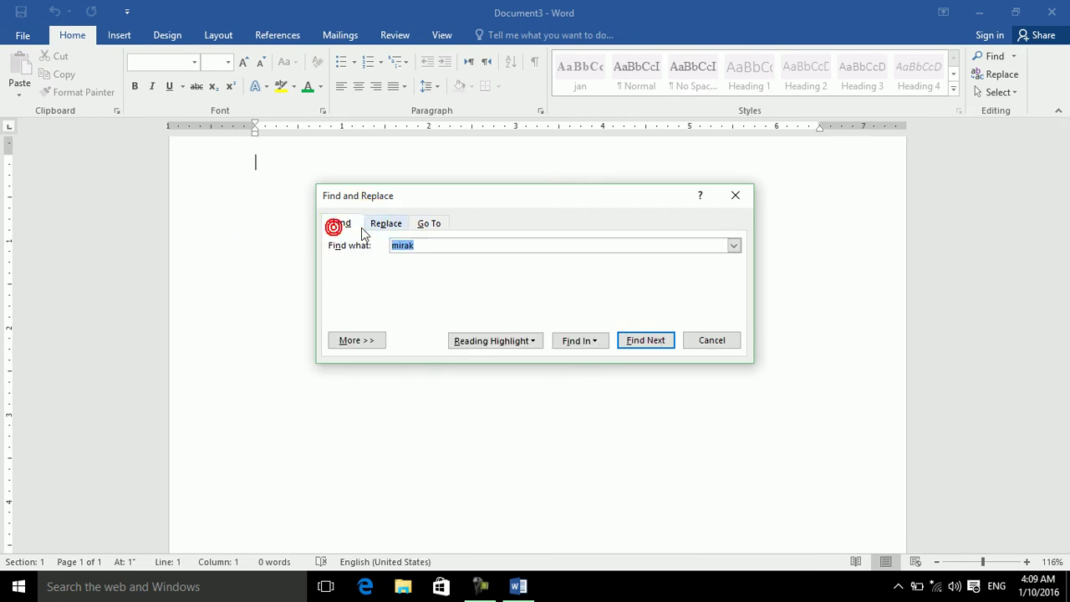
{"action": "left_click", "coordinate": [359, 341]}
{"action": "left_click", "coordinate": [741, 197]}
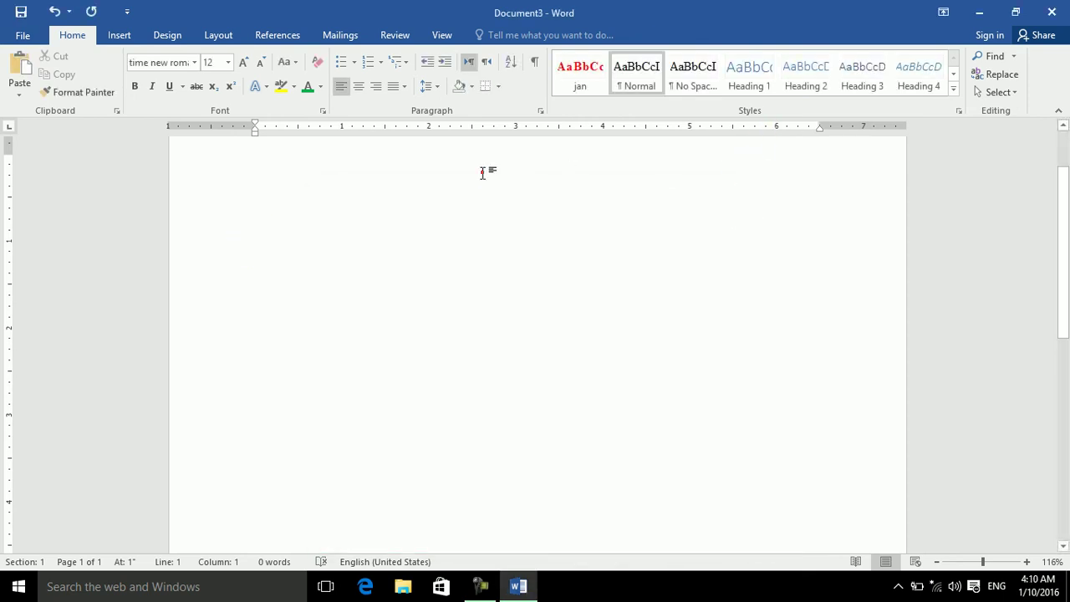
{"action": "type", "text": "th"}
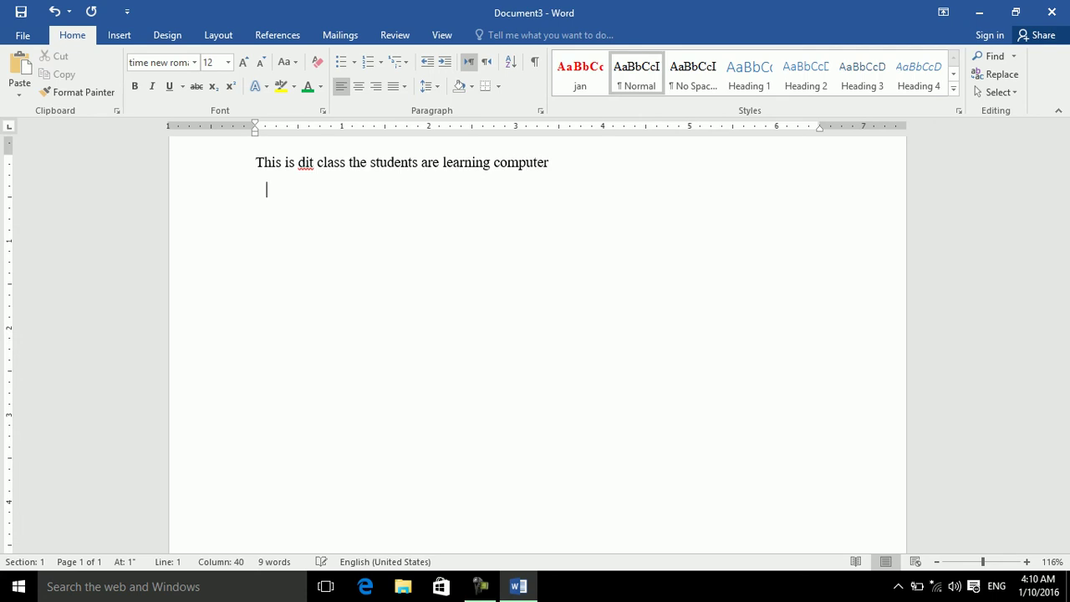
Duplicate the sentence into three lines and make the second line all capitals with Shift+F3
{"action": "right_click", "coordinate": [383, 171]}
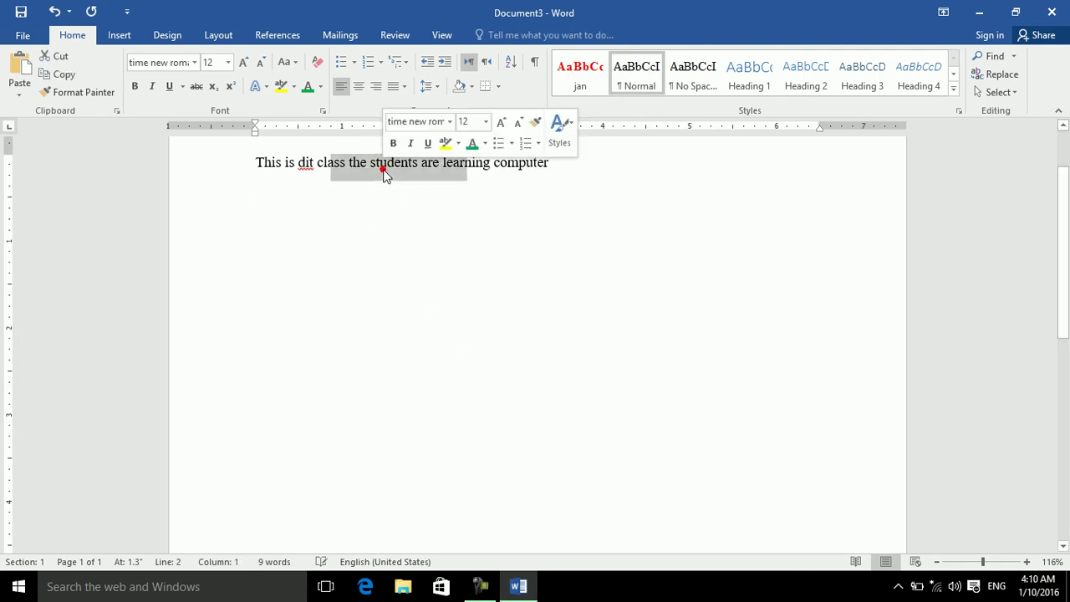
{"action": "triple_click", "coordinate": [383, 171]}
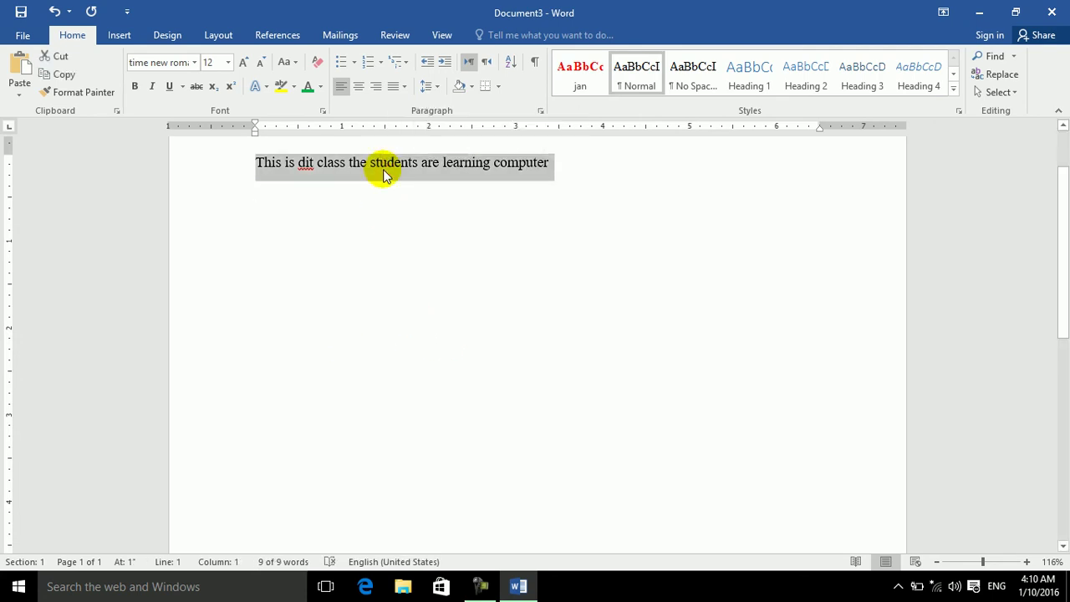
{"action": "left_click", "coordinate": [584, 158]}
{"action": "double_click", "coordinate": [583, 158]}
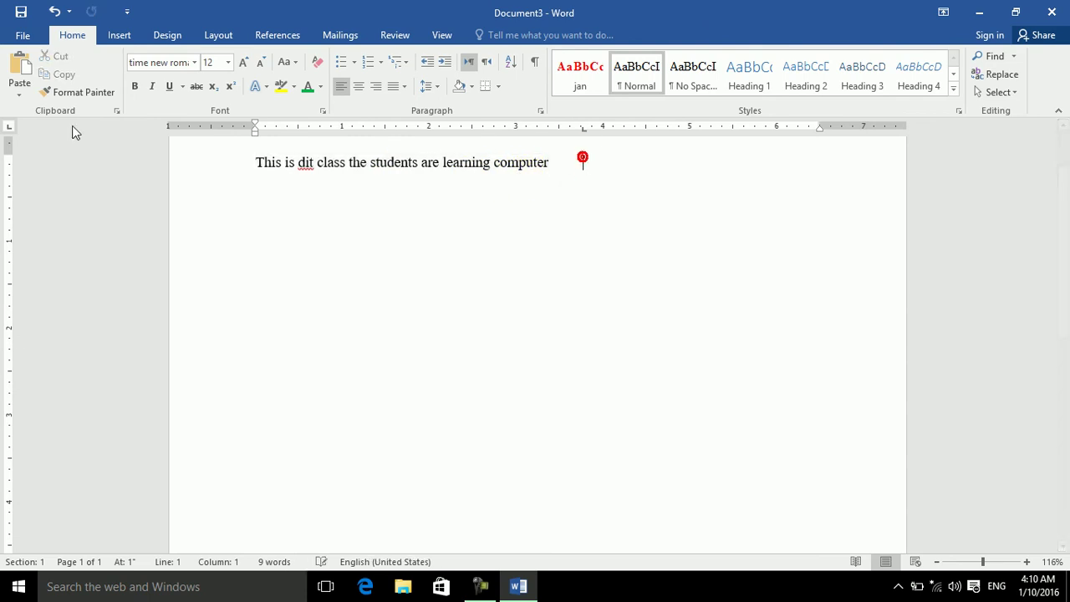
{"action": "left_click", "coordinate": [267, 217]}
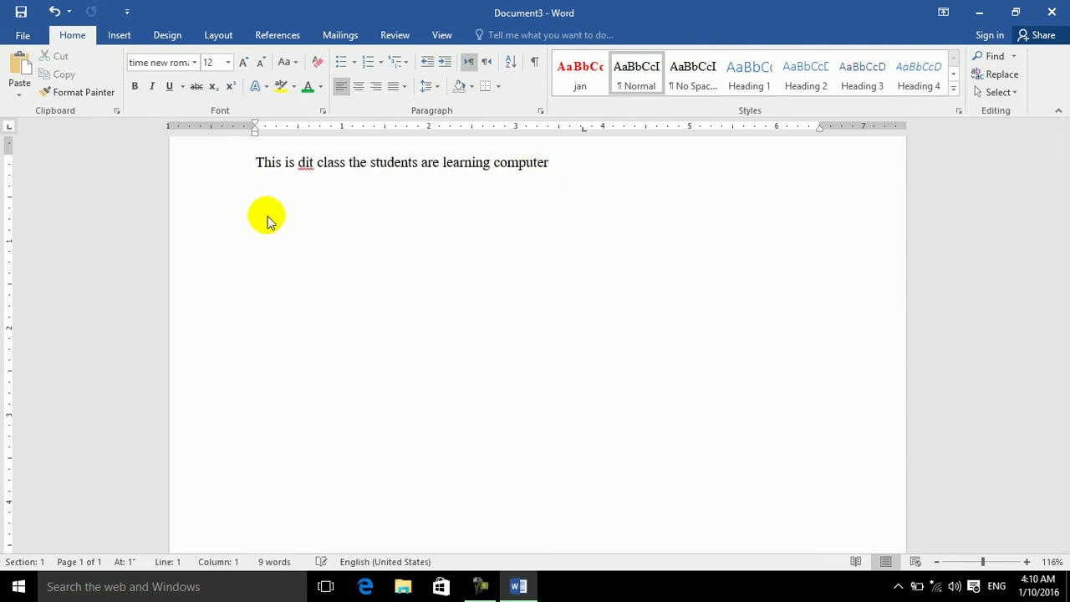
{"action": "key", "text": "ctrl+v"}
{"action": "key", "text": "ctrl+v"}
{"action": "left_click", "coordinate": [335, 189]}
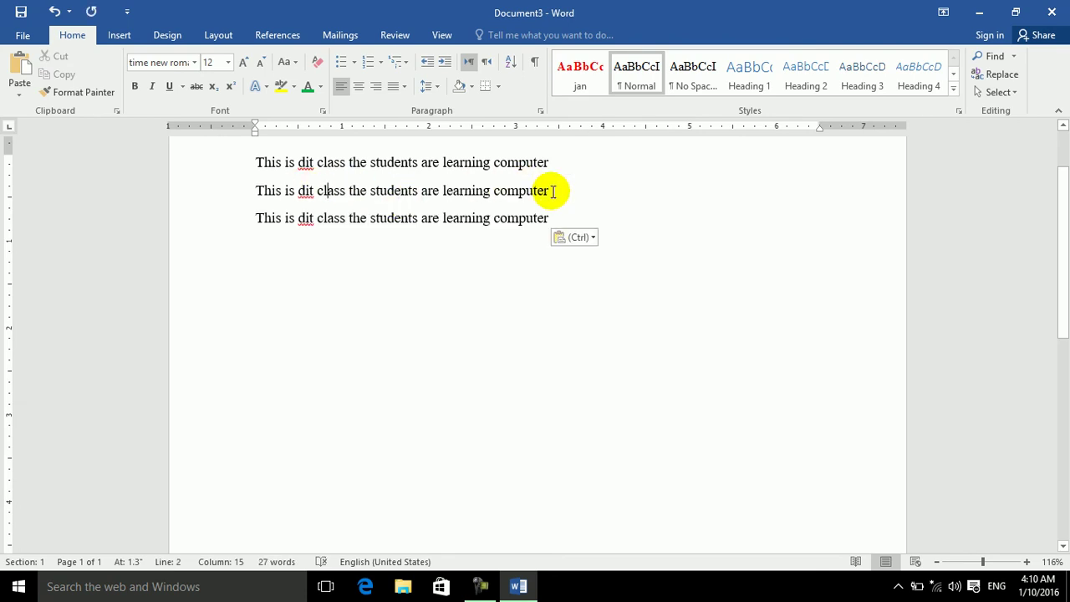
{"action": "left_click_drag", "start_coordinate": [227, 179], "coordinate": [230, 192]}
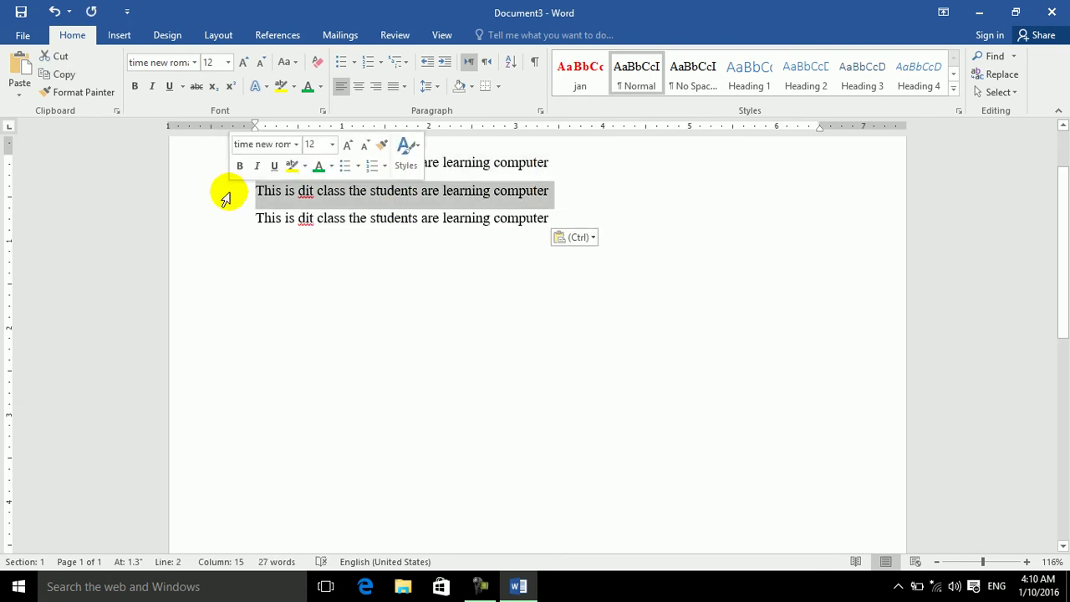
{"action": "key", "text": "shift+F3"}
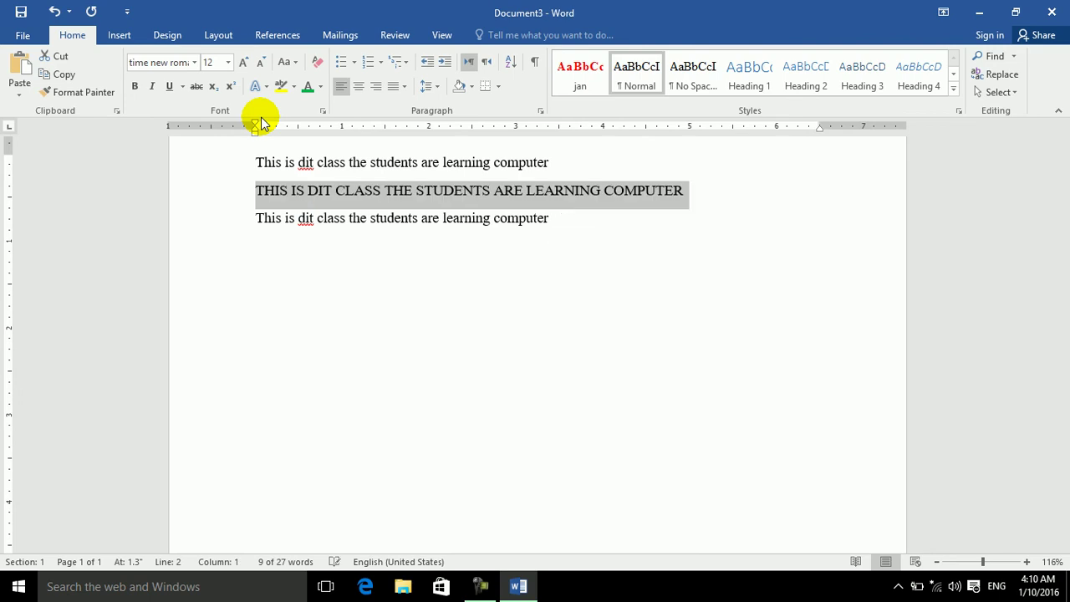
Copy the three-line block and paste it twice for nine lines, then reopen the Navigation pane
{"action": "left_click_drag", "start_coordinate": [571, 219], "coordinate": [204, 168]}
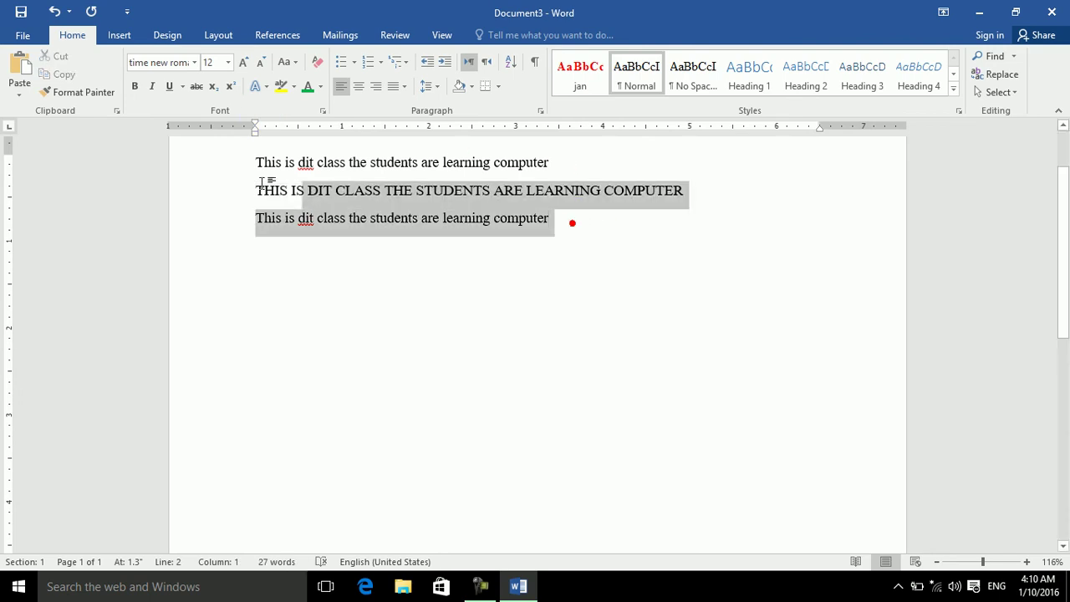
{"action": "key", "text": "ctrl+c"}
{"action": "key", "text": "ctrl+v"}
{"action": "key", "text": "ctrl+v"}
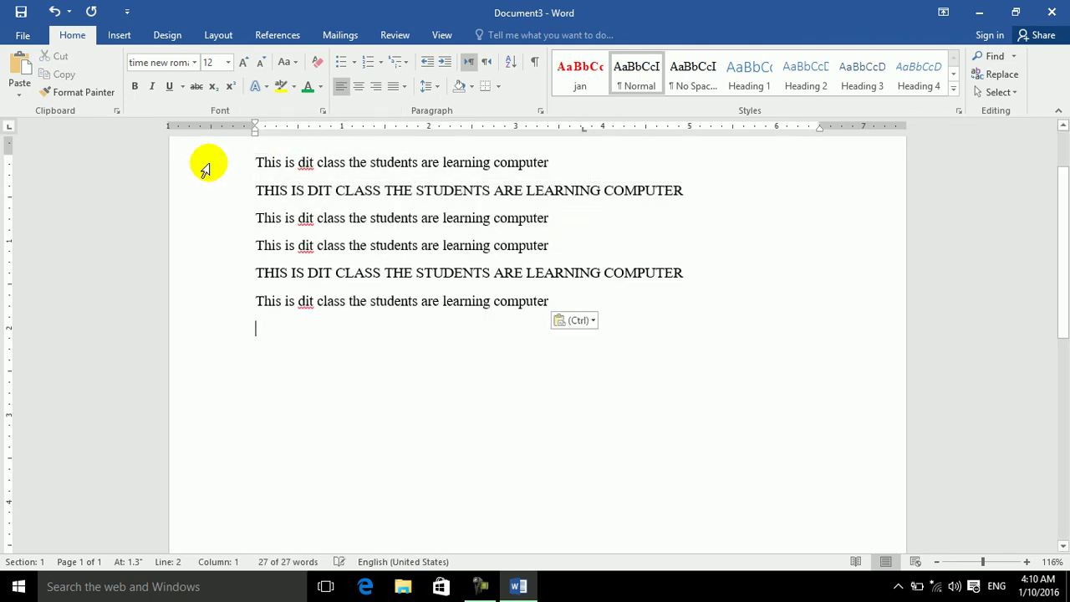
{"action": "key", "text": "ctrl+v"}
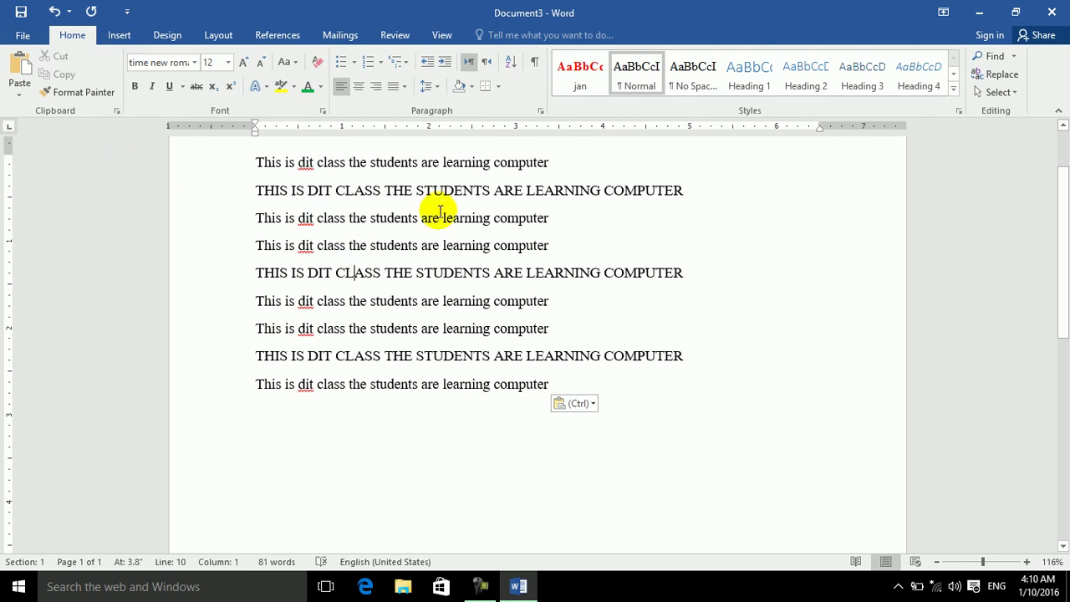
{"action": "key", "text": "ctrl"}
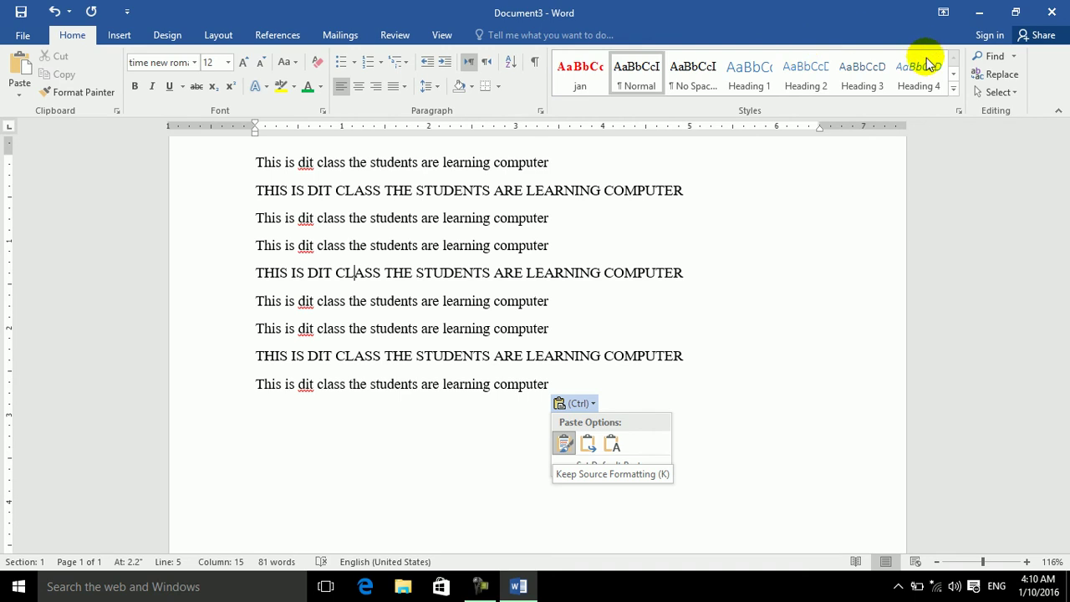
{"action": "key", "text": "Escape"}
{"action": "left_click", "coordinate": [979, 58]}
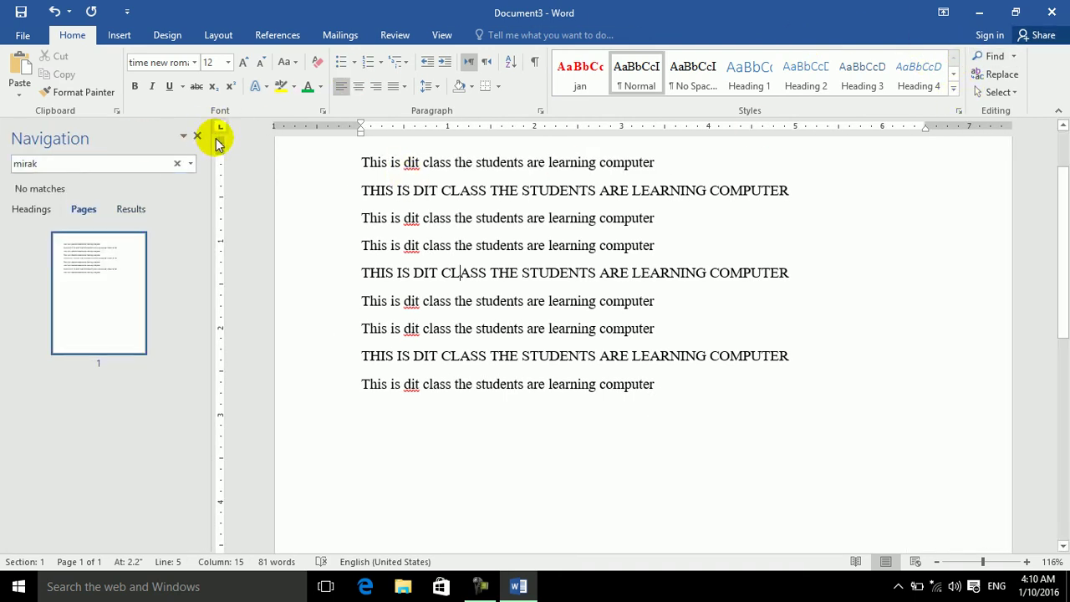
Clear the old search, reopen the Navigation pane, and choose Advanced Find from its search options
{"action": "key", "text": "Escape"}
{"action": "left_click", "coordinate": [197, 136]}
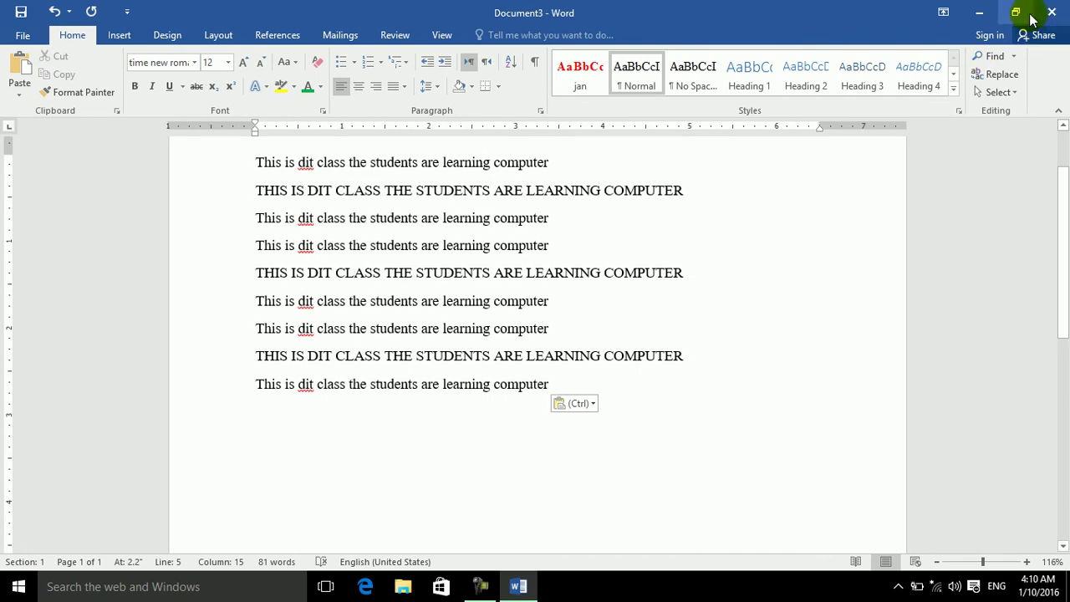
{"action": "left_click", "coordinate": [988, 56]}
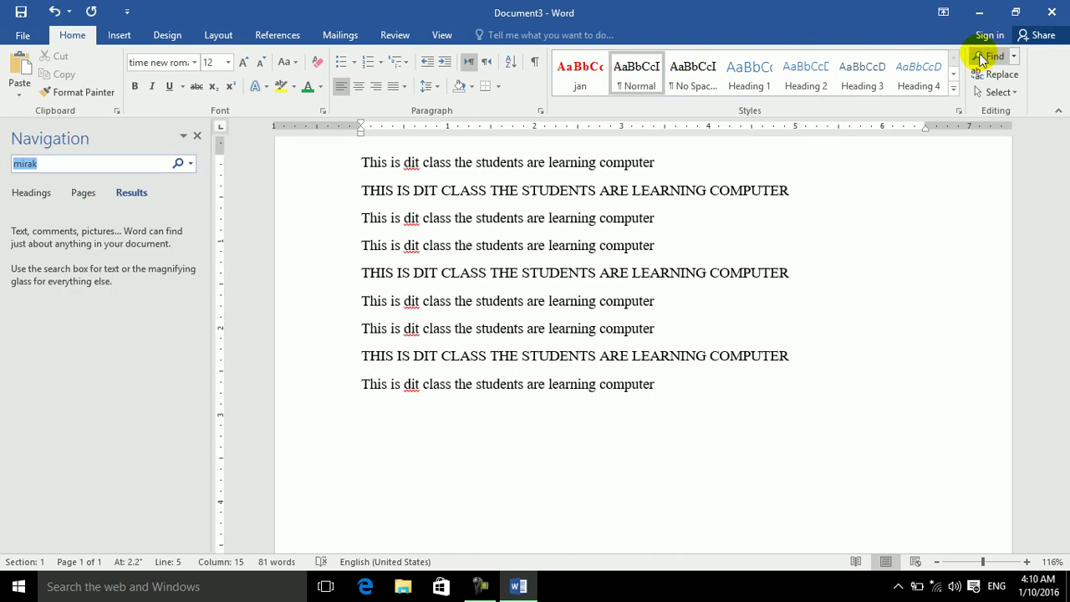
{"action": "left_click", "coordinate": [191, 163]}
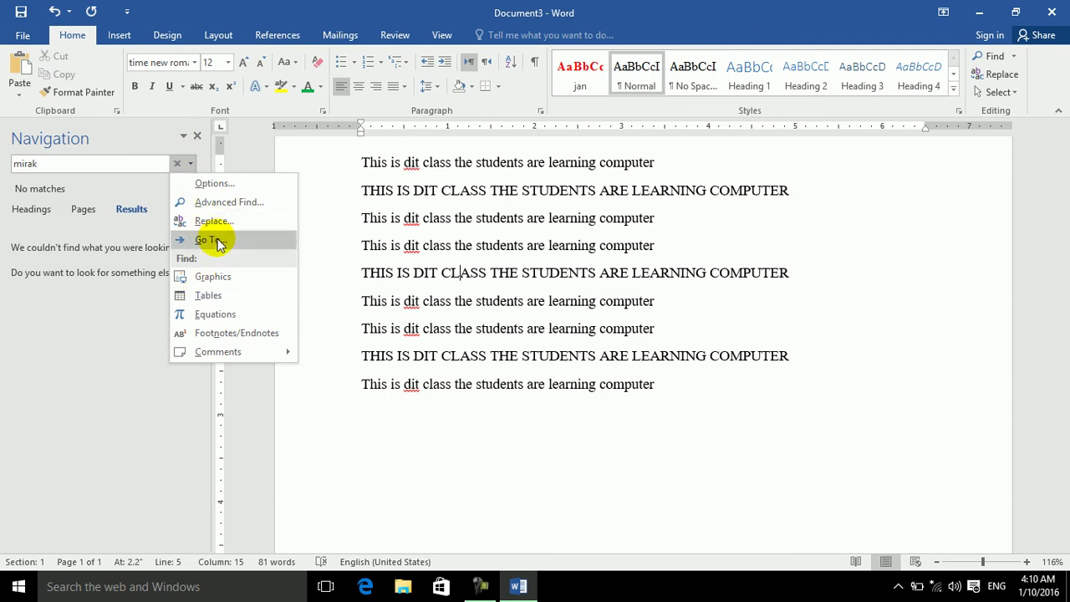
{"action": "left_click", "coordinate": [209, 202]}
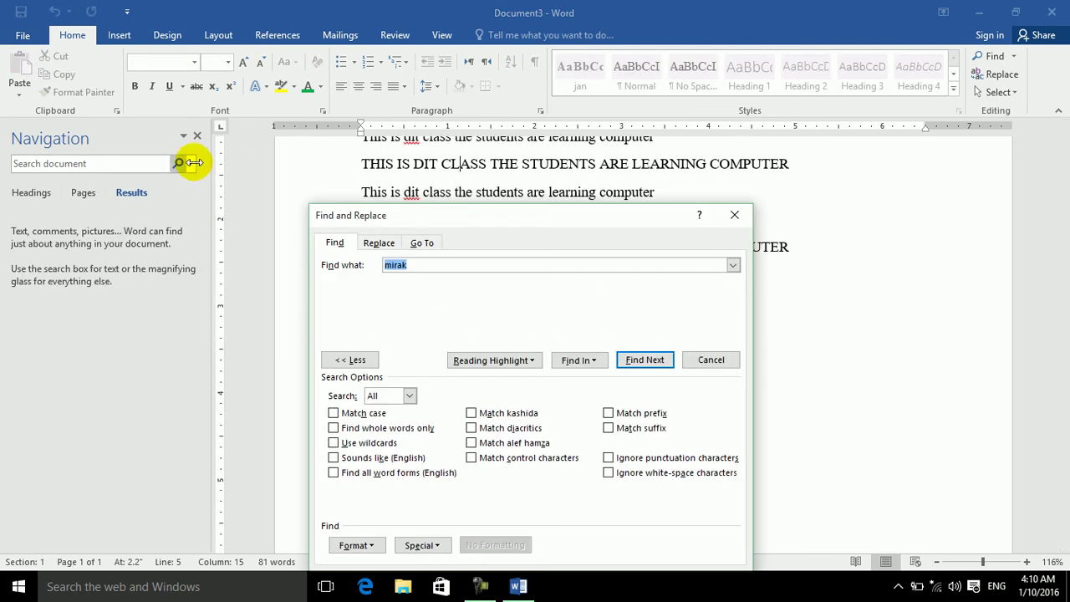
Close the Navigation pane, bring the Find and Replace window forward, and move it aside
{"action": "left_click", "coordinate": [197, 136]}
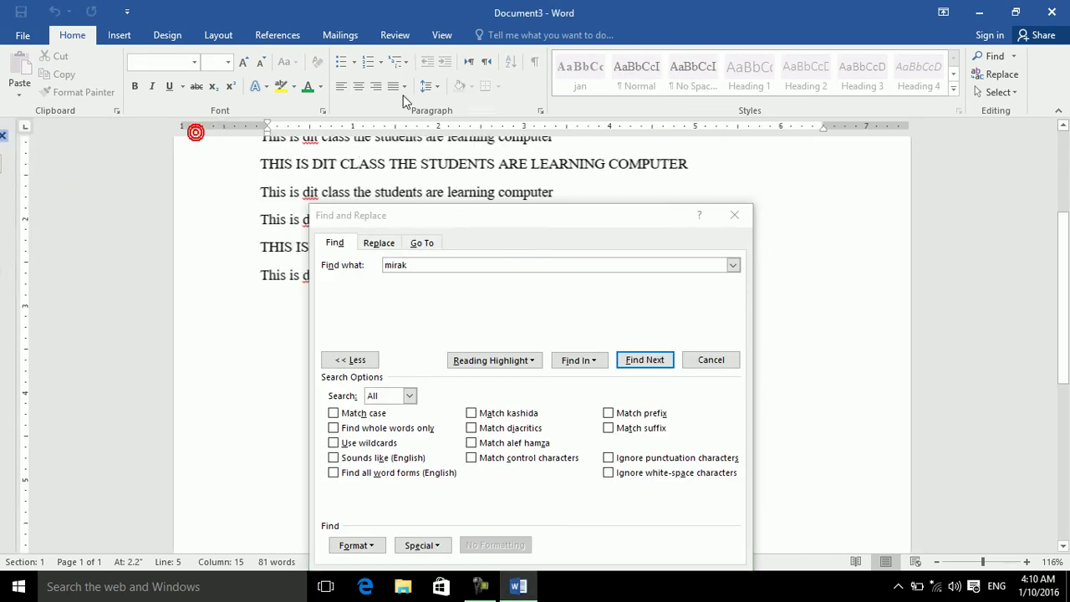
{"action": "left_click", "coordinate": [1013, 56]}
{"action": "left_click", "coordinate": [1016, 95]}
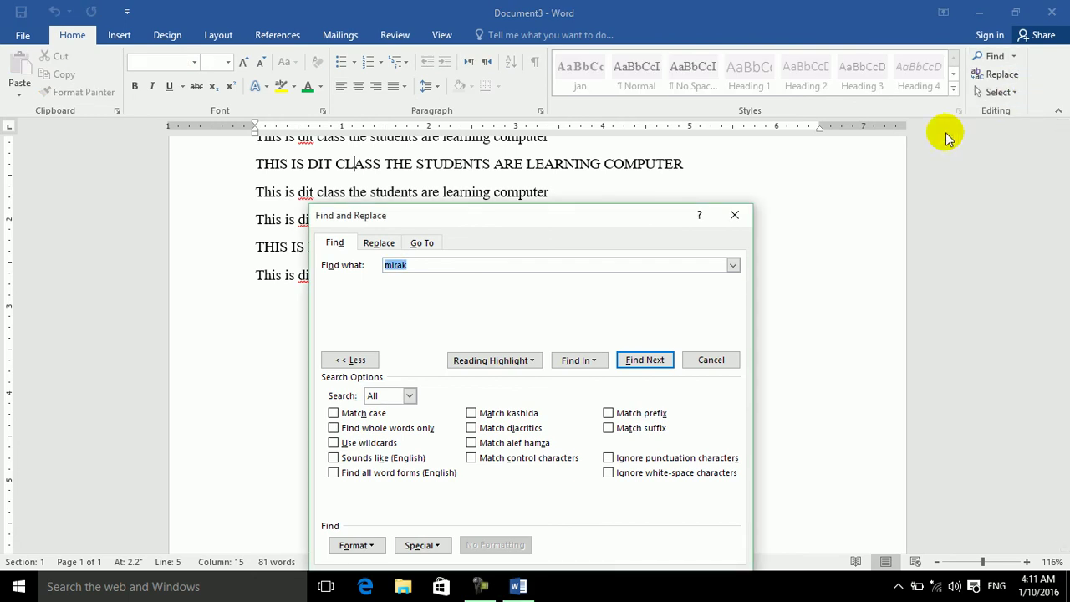
{"action": "mouse_move", "coordinate": [504, 229]}
{"action": "left_mouse_down"}
{"action": "mouse_move", "coordinate": [381, 161]}
{"action": "mouse_move", "coordinate": [549, 203]}
{"action": "left_mouse_up"}
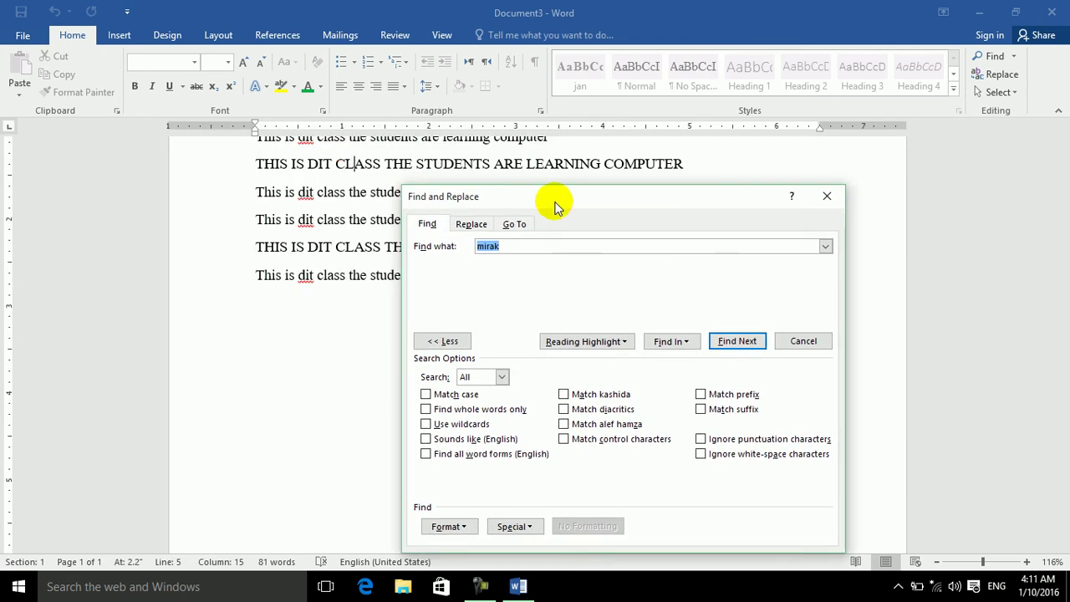
Enter 'is' in Find what with More options shown, then paste another sentence copy at the end
{"action": "type", "text": "is"}
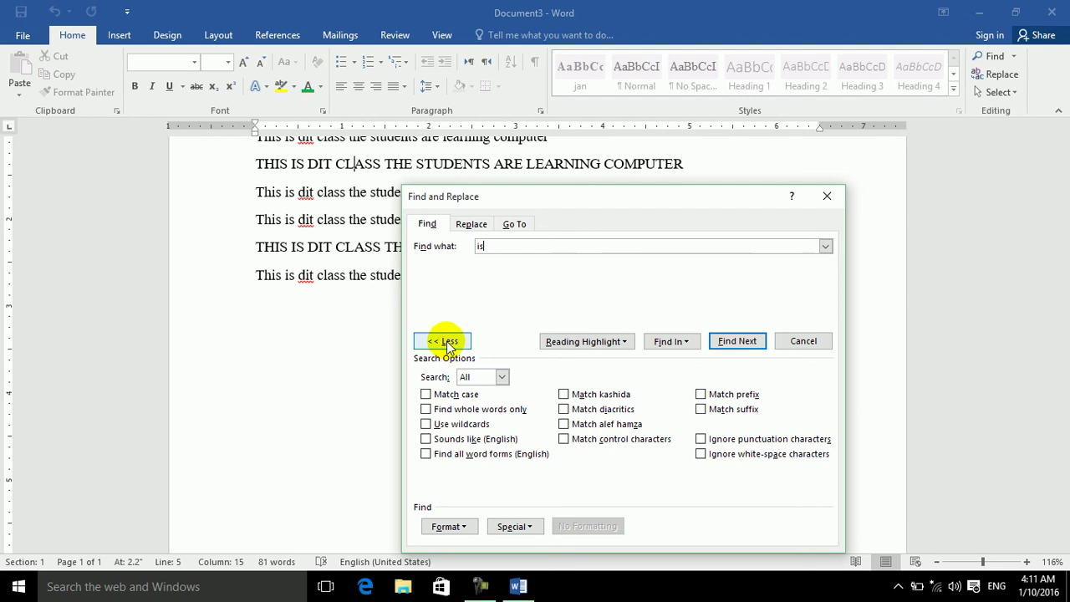
{"action": "left_click", "coordinate": [443, 341]}
{"action": "left_click", "coordinate": [429, 338]}
{"action": "mouse_move", "coordinate": [599, 207]}
{"action": "left_mouse_down"}
{"action": "mouse_move", "coordinate": [446, 315]}
{"action": "mouse_move", "coordinate": [446, 344]}
{"action": "left_mouse_up"}
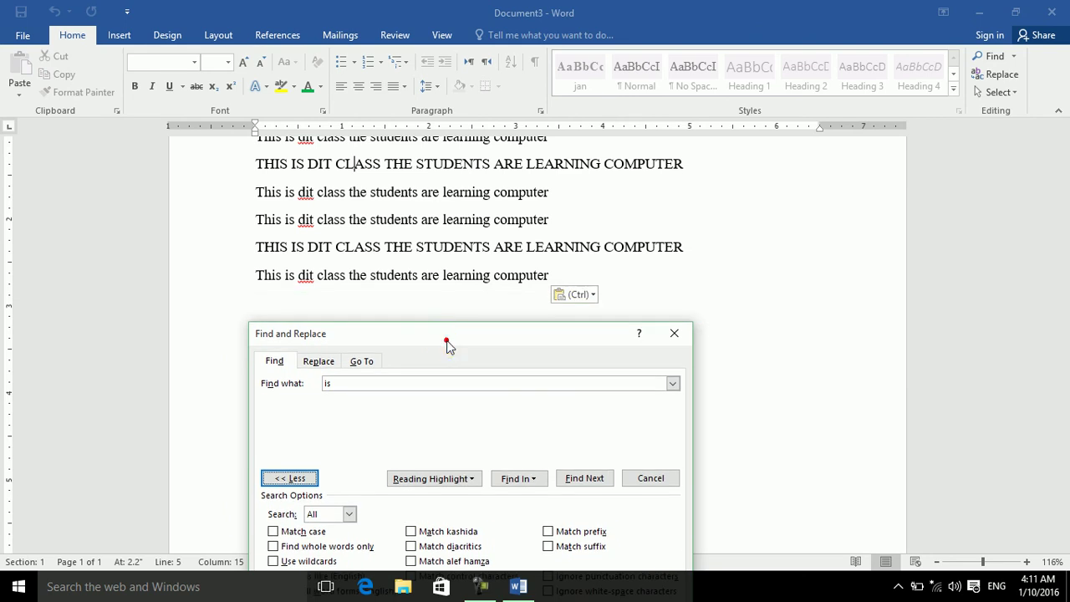
{"action": "left_click", "coordinate": [767, 209]}
{"action": "key", "text": "ctrl+v"}
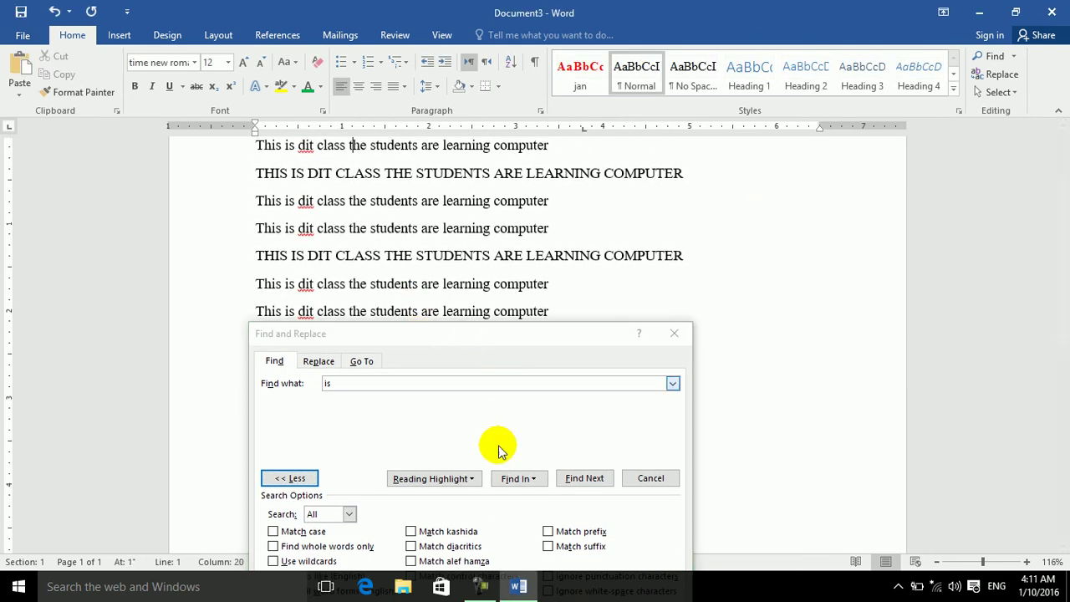
Highlight all 18 'is' matches in yellow, then change the text highlight colour to blue
{"action": "left_click", "coordinate": [472, 478]}
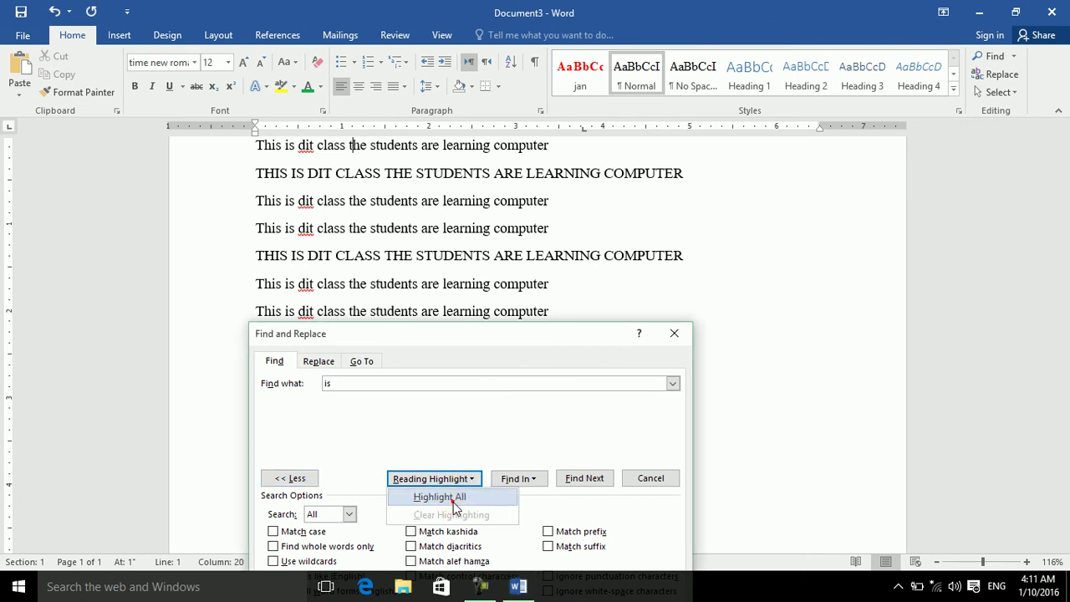
{"action": "left_click", "coordinate": [451, 499]}
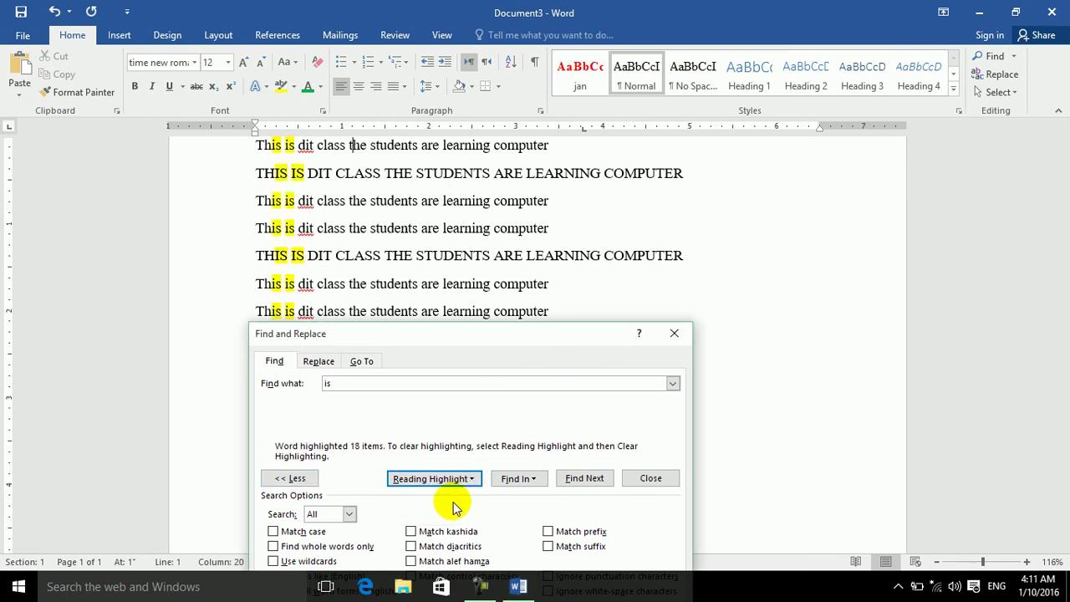
{"action": "left_click", "coordinate": [295, 88]}
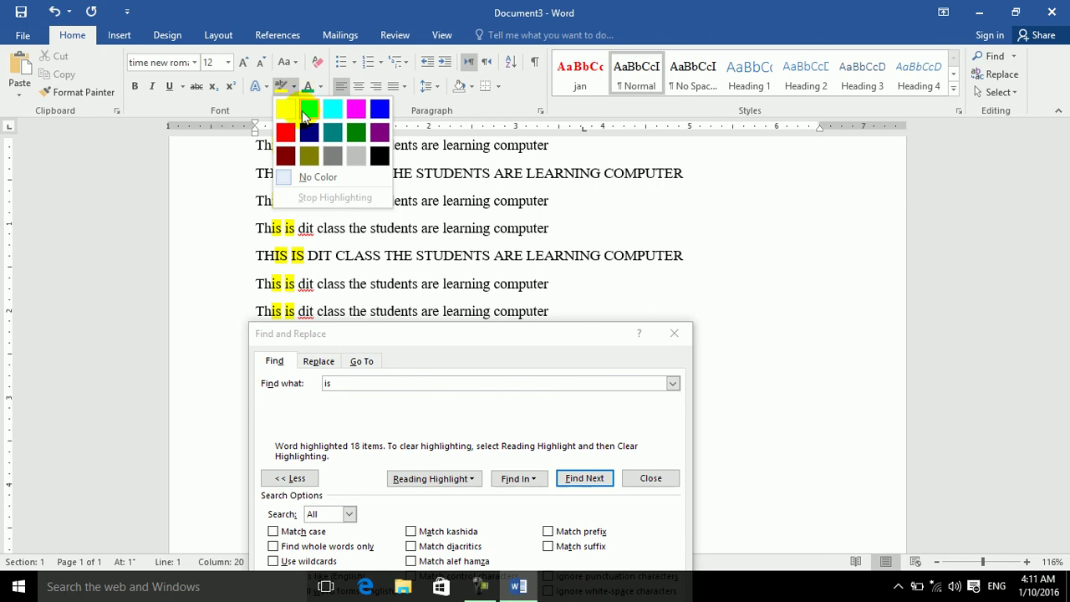
{"action": "left_click", "coordinate": [379, 111]}
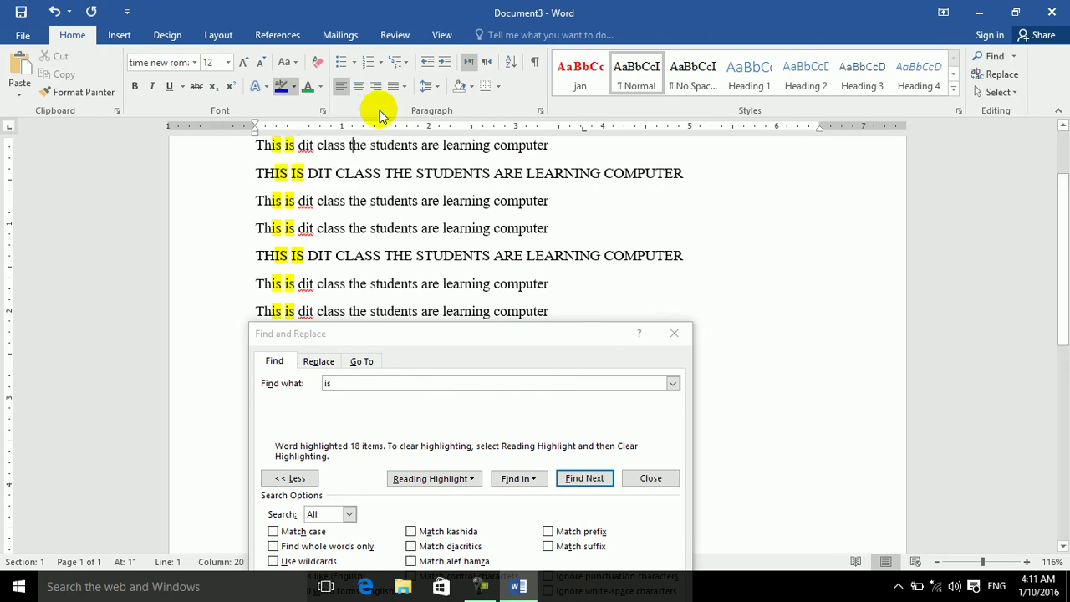
Clear the reading highlights, then highlight all 18 'is' matches again in blue
{"action": "left_click", "coordinate": [434, 478]}
{"action": "left_click", "coordinate": [433, 514]}
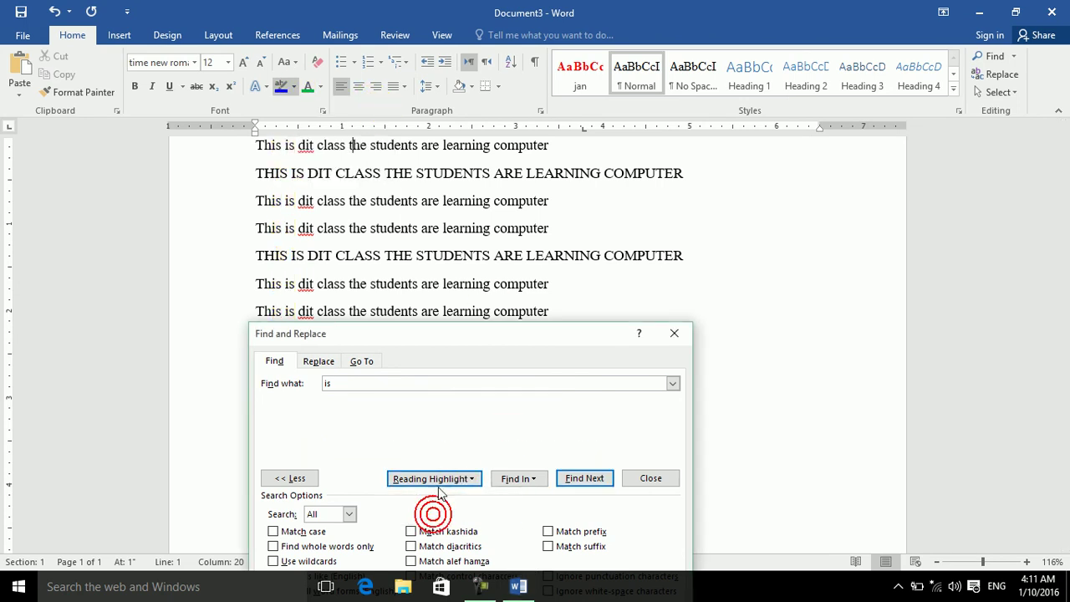
{"action": "left_click", "coordinate": [439, 479]}
{"action": "left_click", "coordinate": [433, 495]}
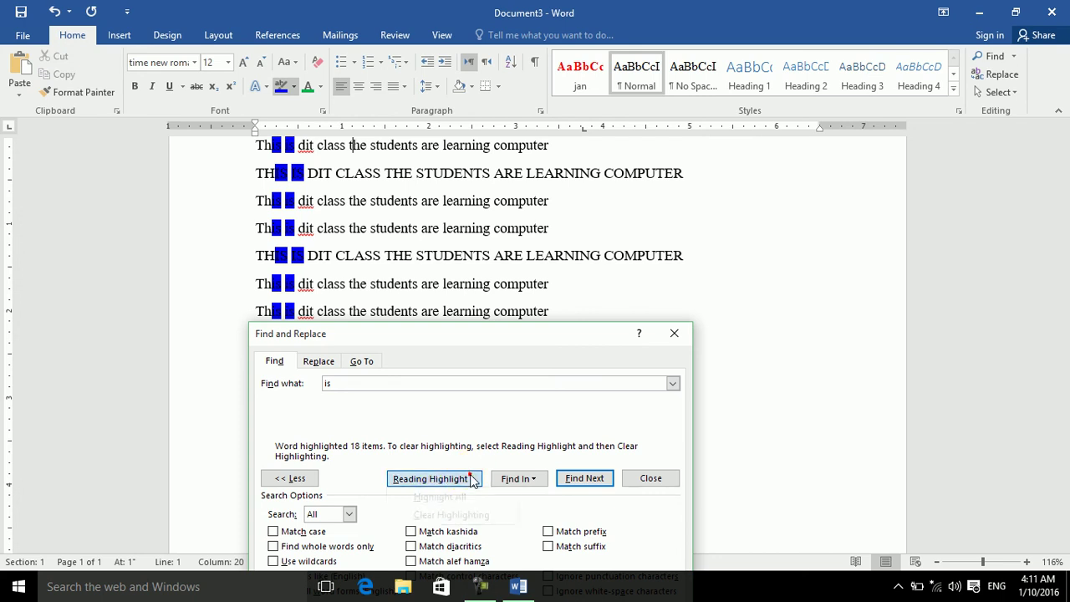
Clear the blue reading highlights from all matches and return to the document
{"action": "left_click", "coordinate": [431, 479]}
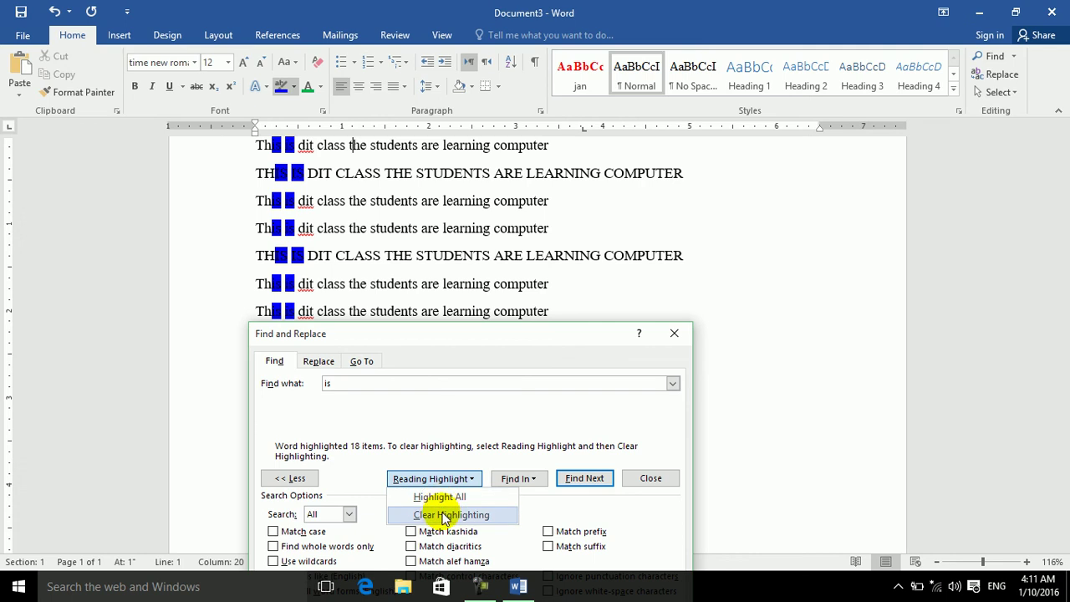
{"action": "left_click", "coordinate": [443, 515]}
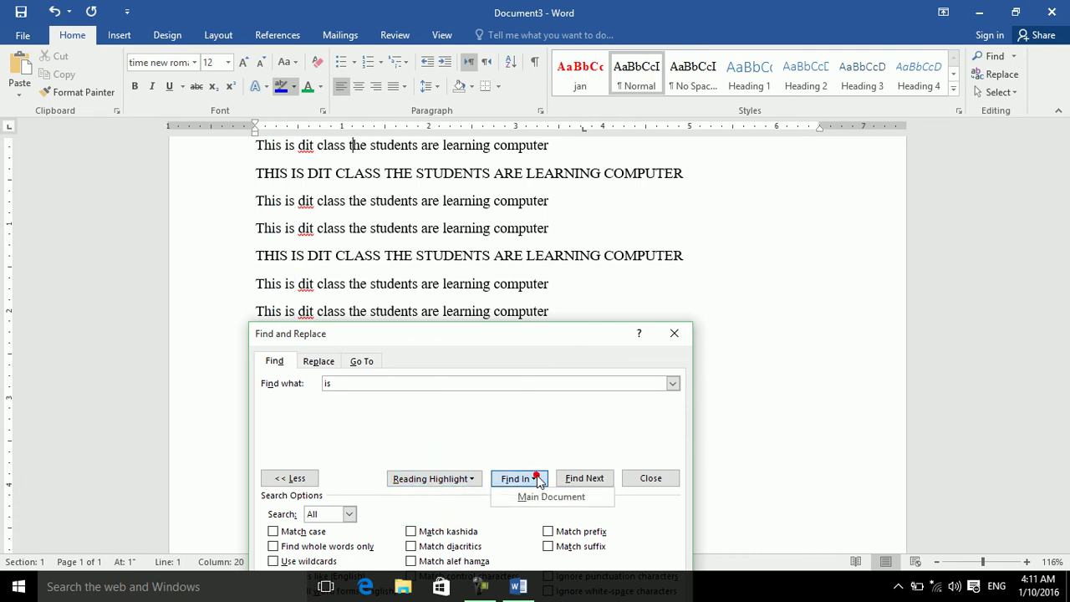
{"action": "left_click", "coordinate": [389, 265]}
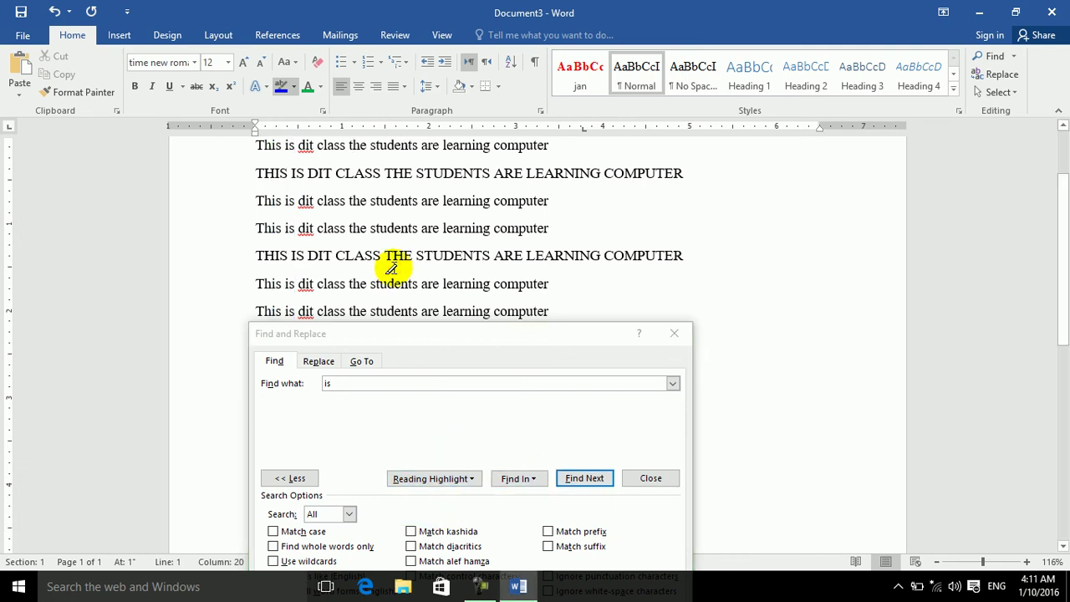
Turn off highlighter mode, select lines 3–5, and find the 6 'is' matches within them
{"action": "left_click", "coordinate": [294, 87]}
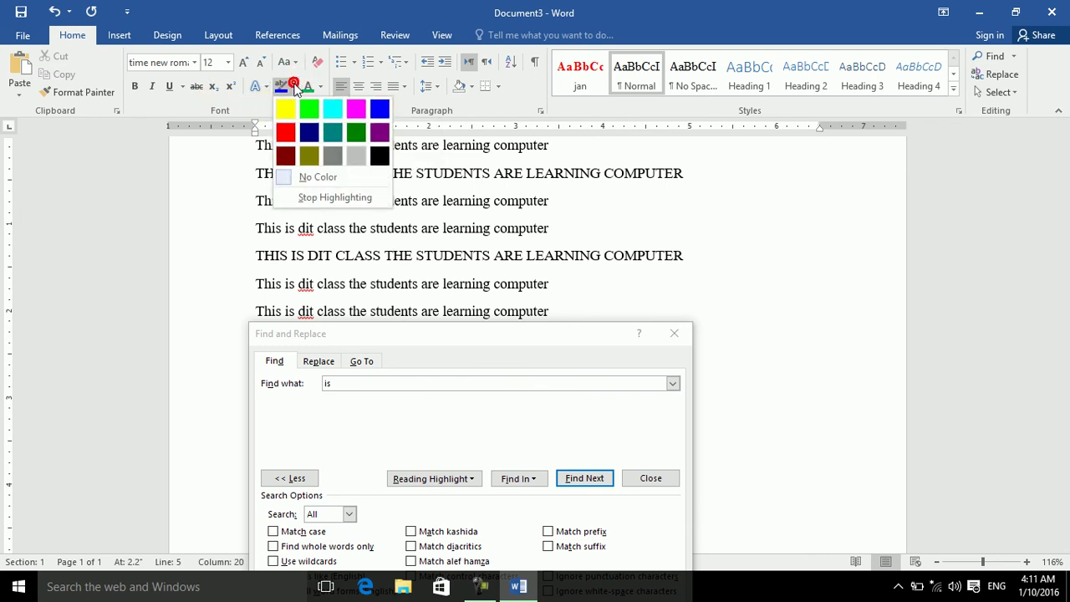
{"action": "left_click", "coordinate": [301, 199]}
{"action": "left_click_drag", "start_coordinate": [399, 256], "coordinate": [276, 207]}
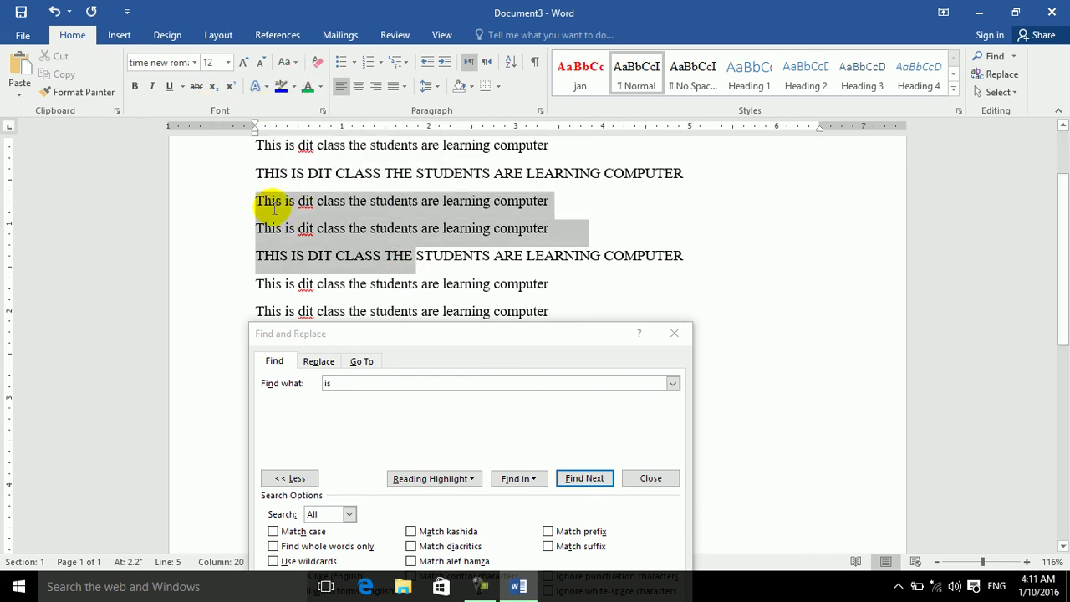
{"action": "left_click", "coordinate": [527, 478]}
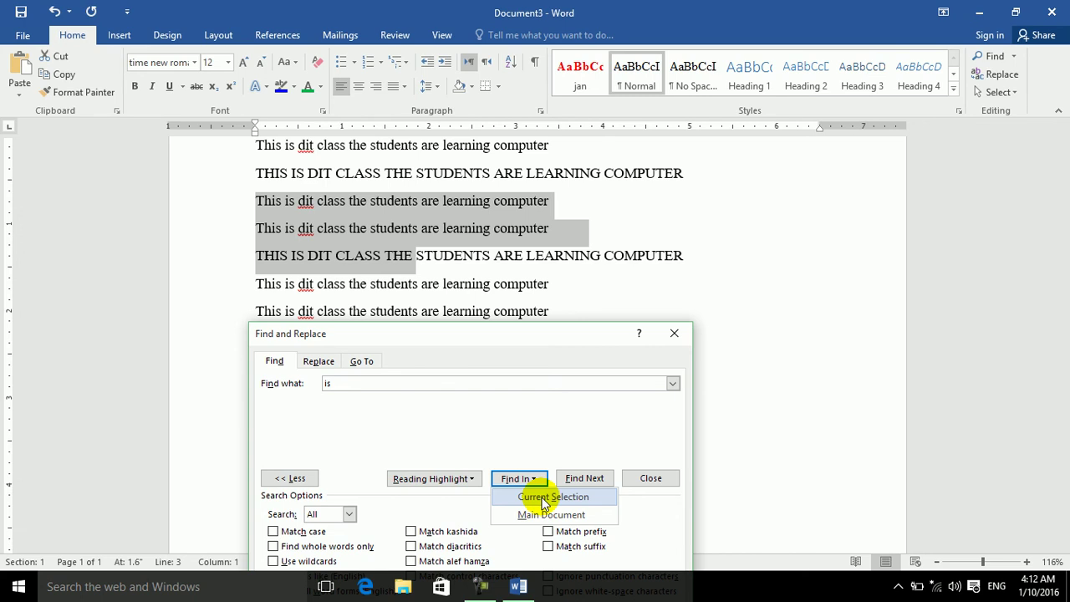
{"action": "left_click", "coordinate": [545, 499]}
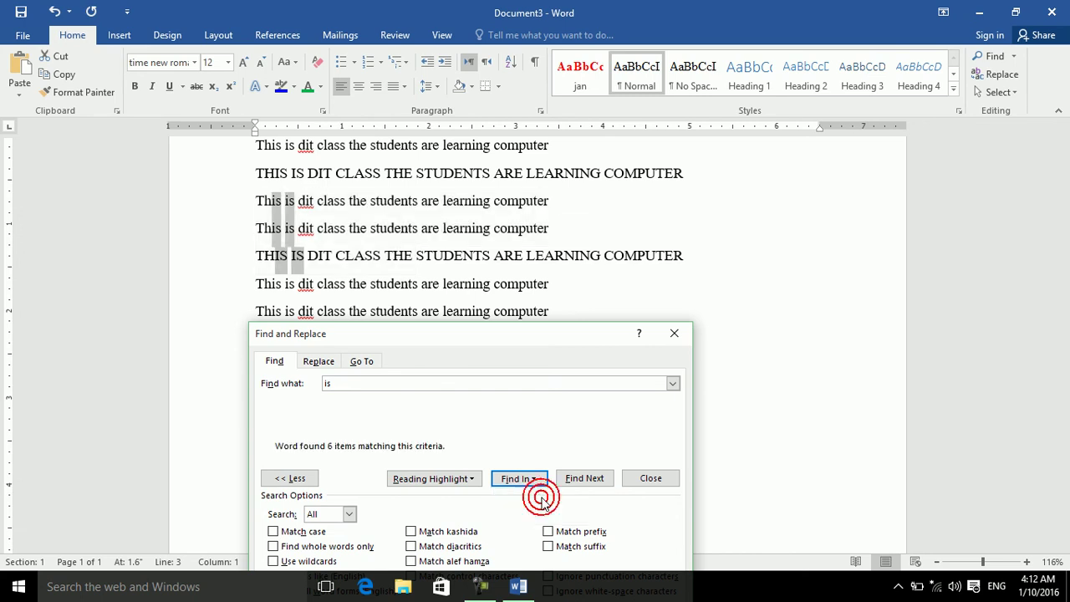
Search the main document for all 18 'is' matches, then close Find and Replace
{"action": "left_click", "coordinate": [332, 232]}
{"action": "left_click", "coordinate": [526, 479]}
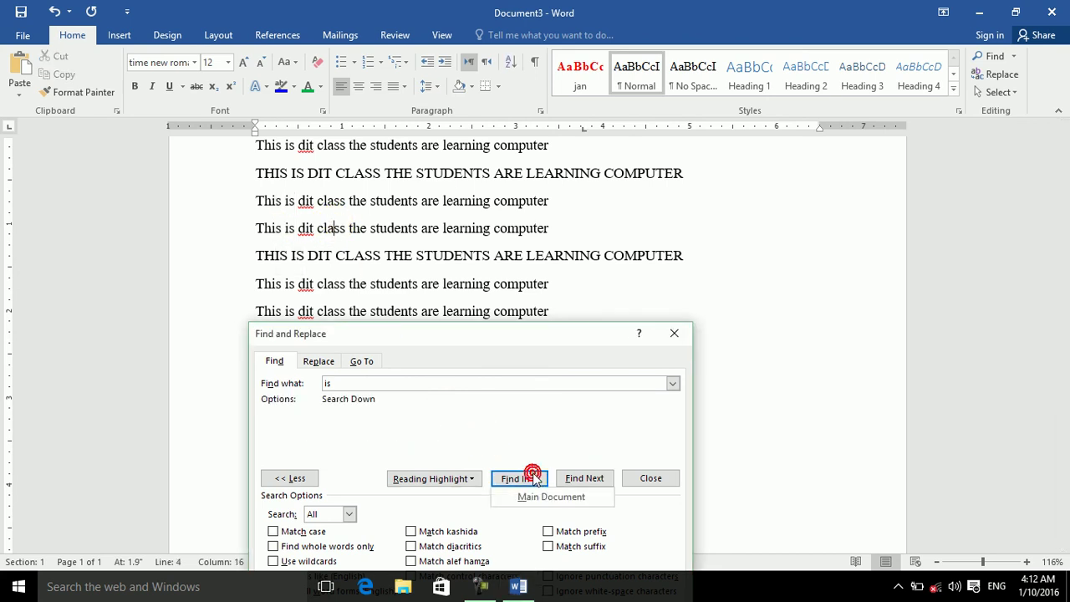
{"action": "left_click", "coordinate": [537, 501]}
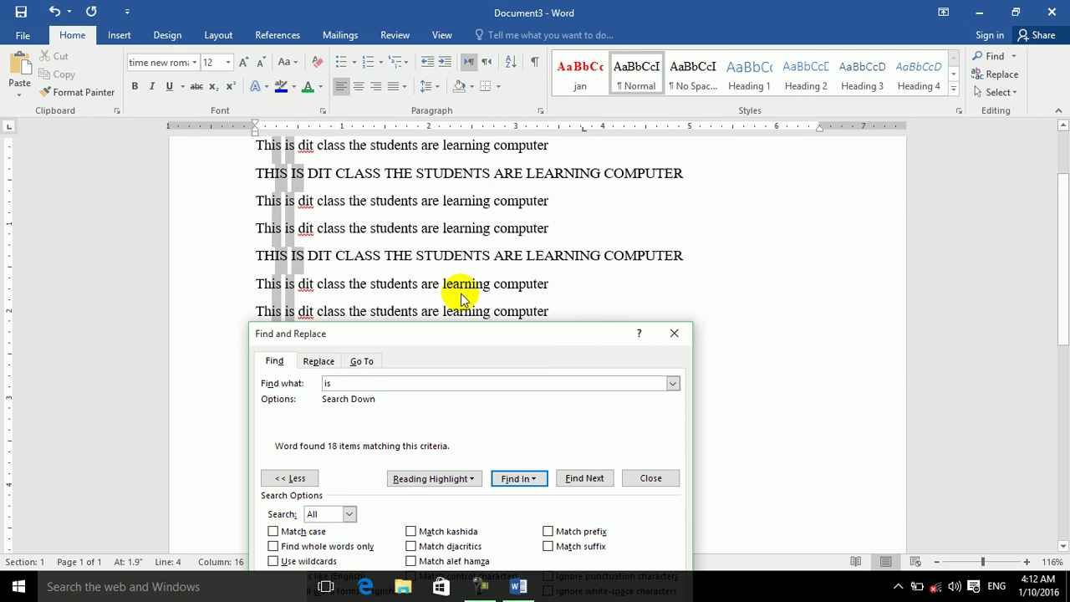
{"action": "left_click", "coordinate": [354, 174]}
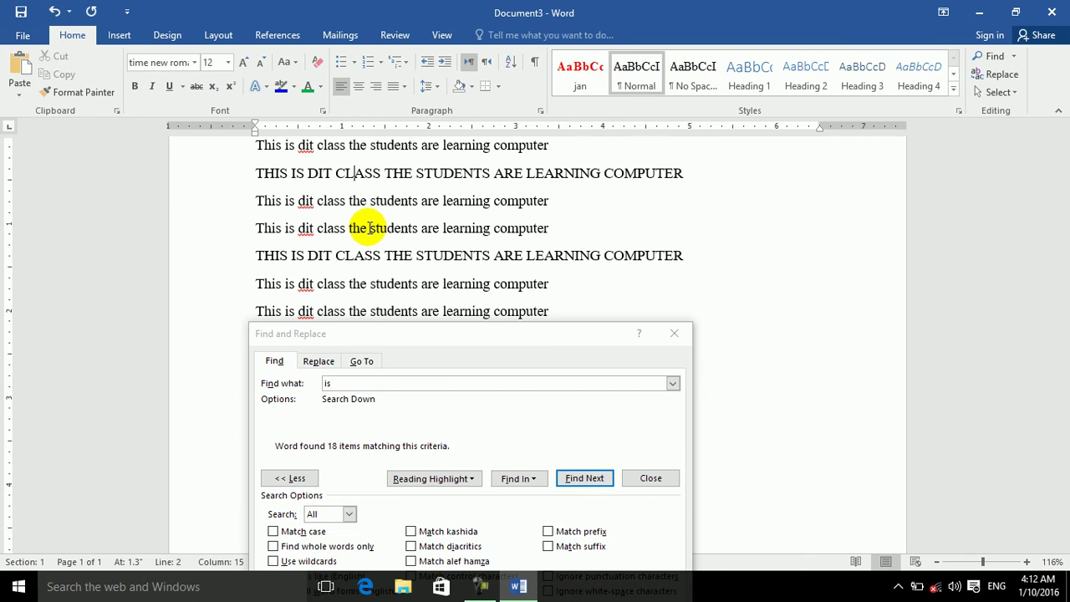
{"action": "left_click", "coordinate": [651, 477]}
Switch from Go To back to the Find tab and move the dialog higher
{"action": "key", "text": "ctrl+g"}
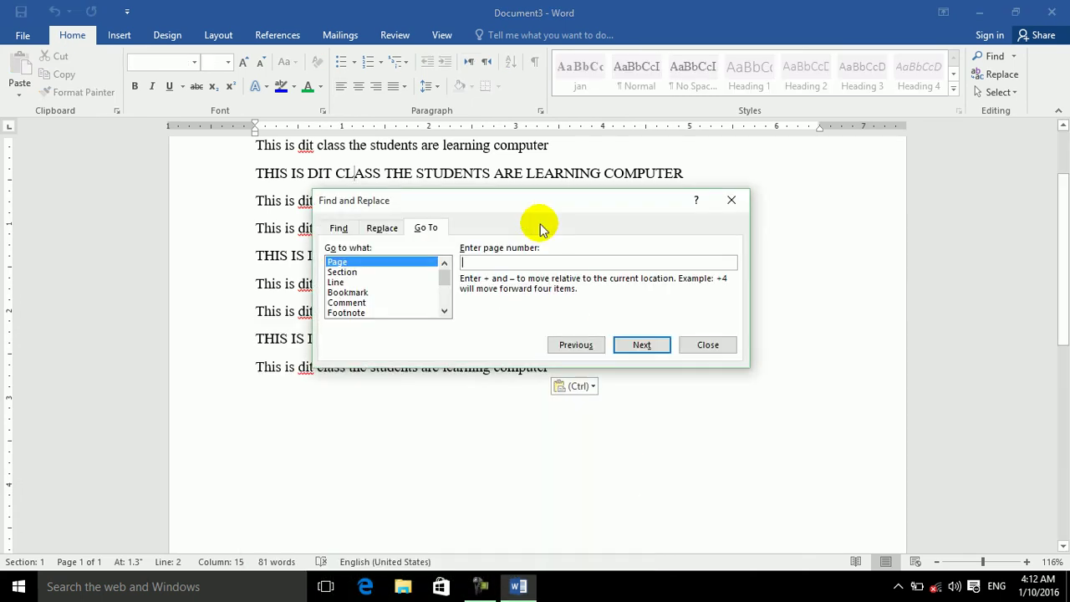
{"action": "left_click", "coordinate": [339, 228]}
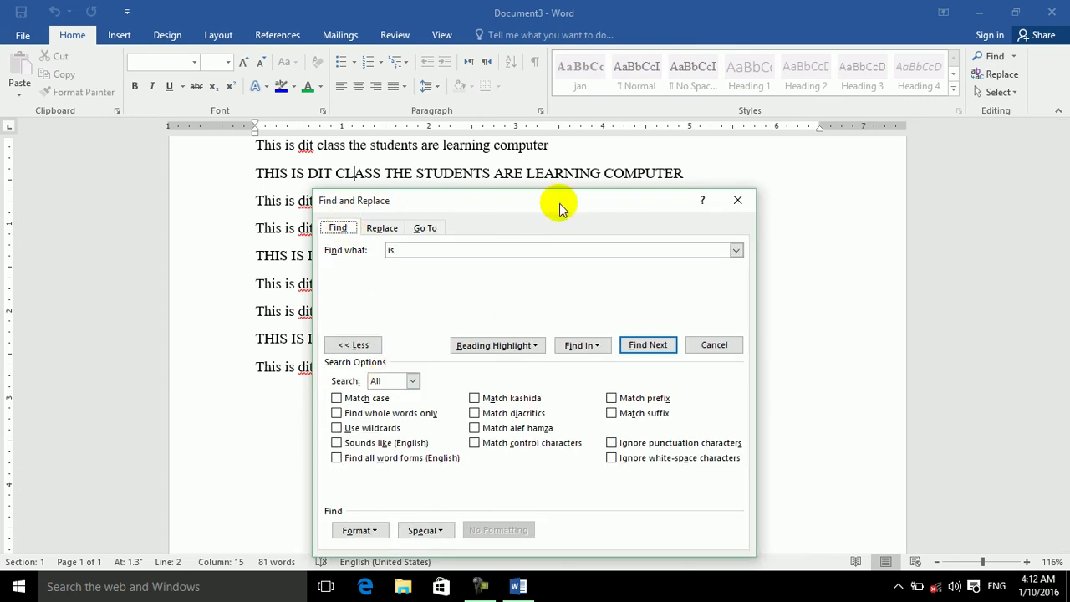
{"action": "left_click_drag", "start_coordinate": [556, 199], "coordinate": [687, 150]}
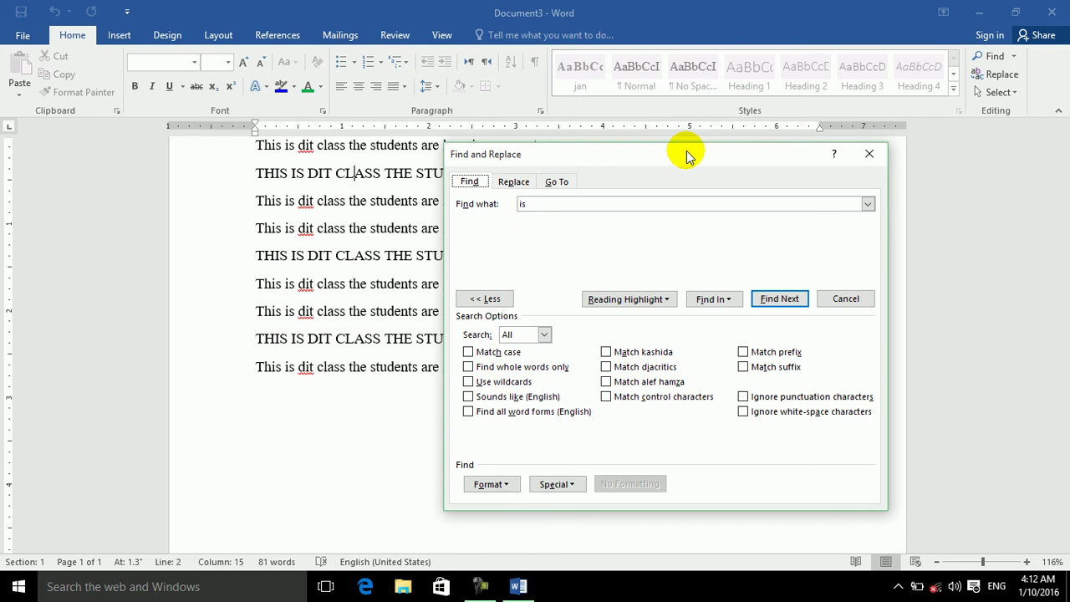
Collapse and re-expand the search options, then browse the Reading Highlight and Find In menus
{"action": "left_click", "coordinate": [484, 301]}
{"action": "left_click", "coordinate": [484, 301]}
{"action": "left_click", "coordinate": [667, 301]}
{"action": "left_click", "coordinate": [674, 289]}
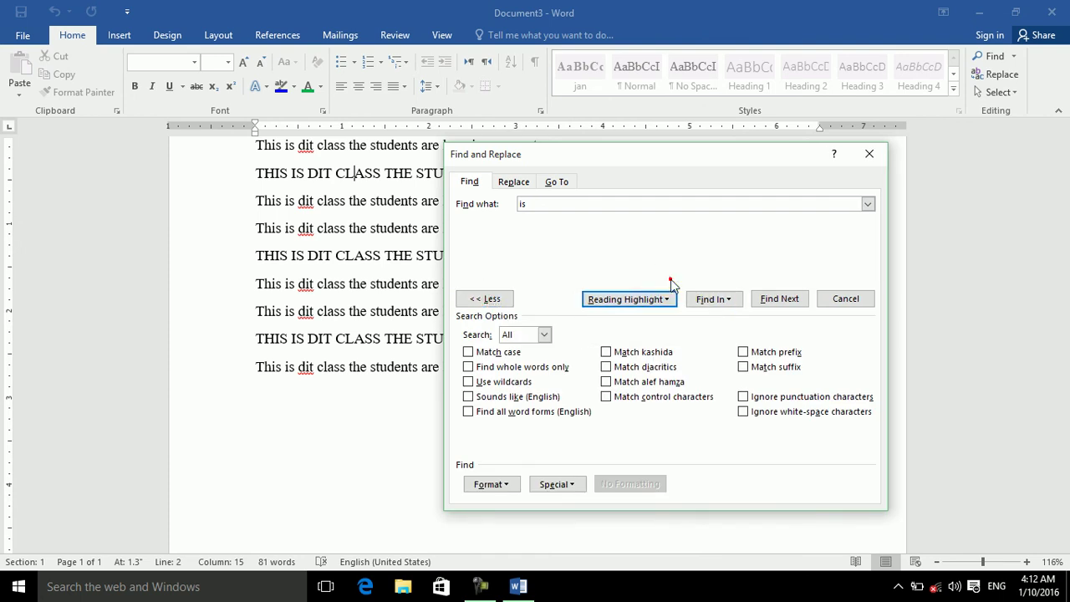
{"action": "left_click", "coordinate": [729, 298]}
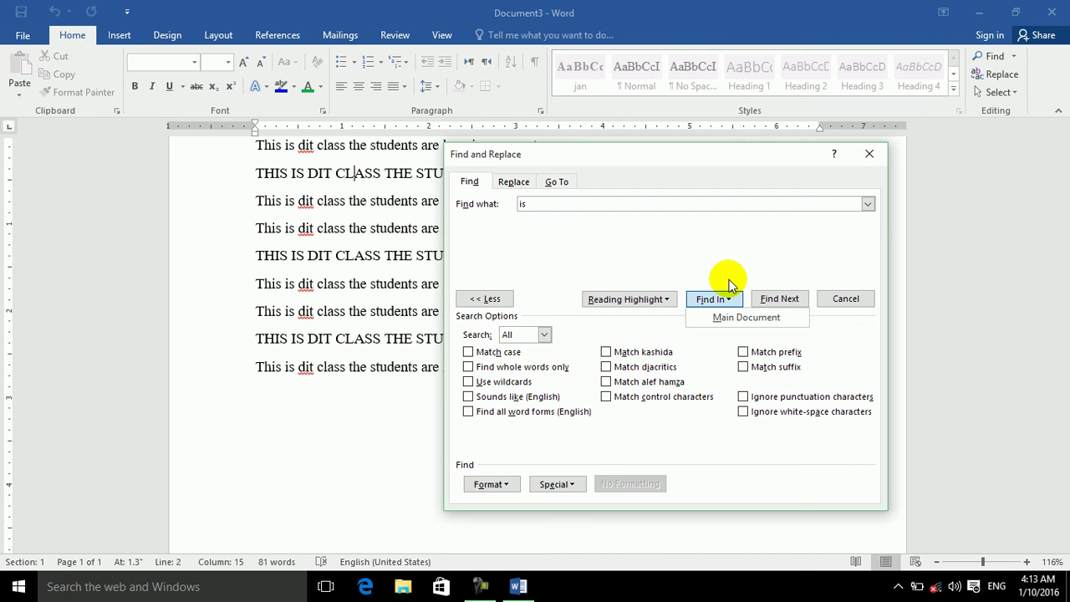
Close Find and Replace, quit Word with Don't Save for Document3, and refresh the desktop
{"action": "left_click", "coordinate": [866, 156]}
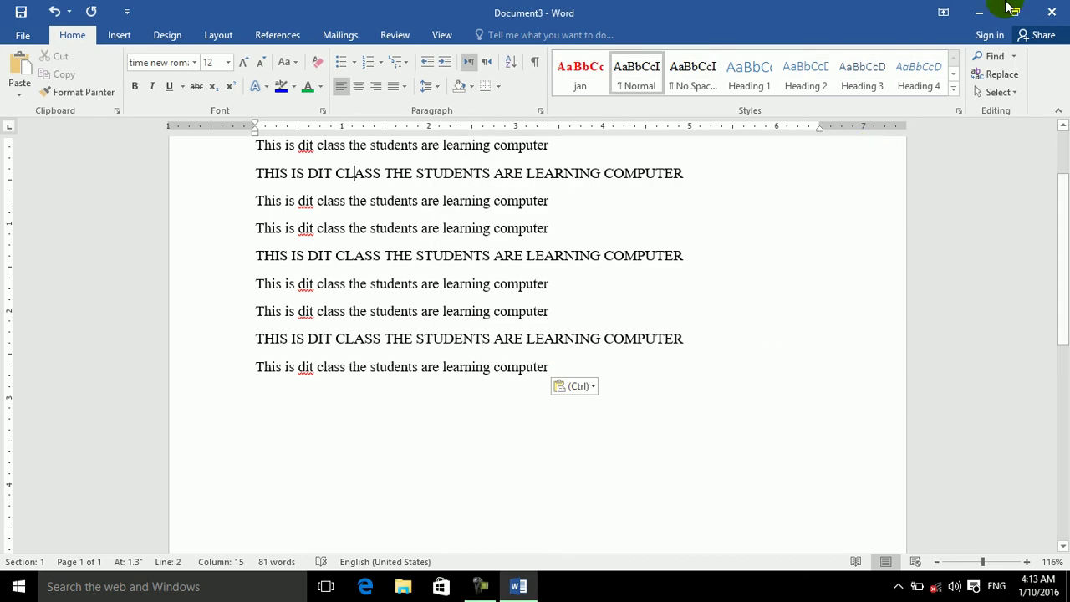
{"action": "left_click", "coordinate": [1060, 17]}
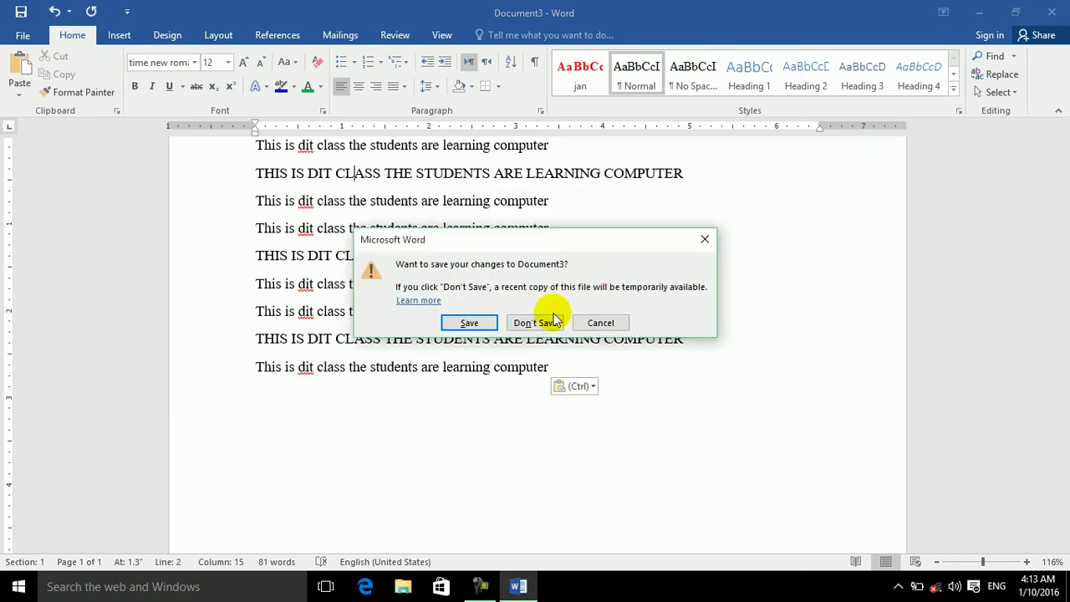
{"action": "left_click", "coordinate": [532, 326]}
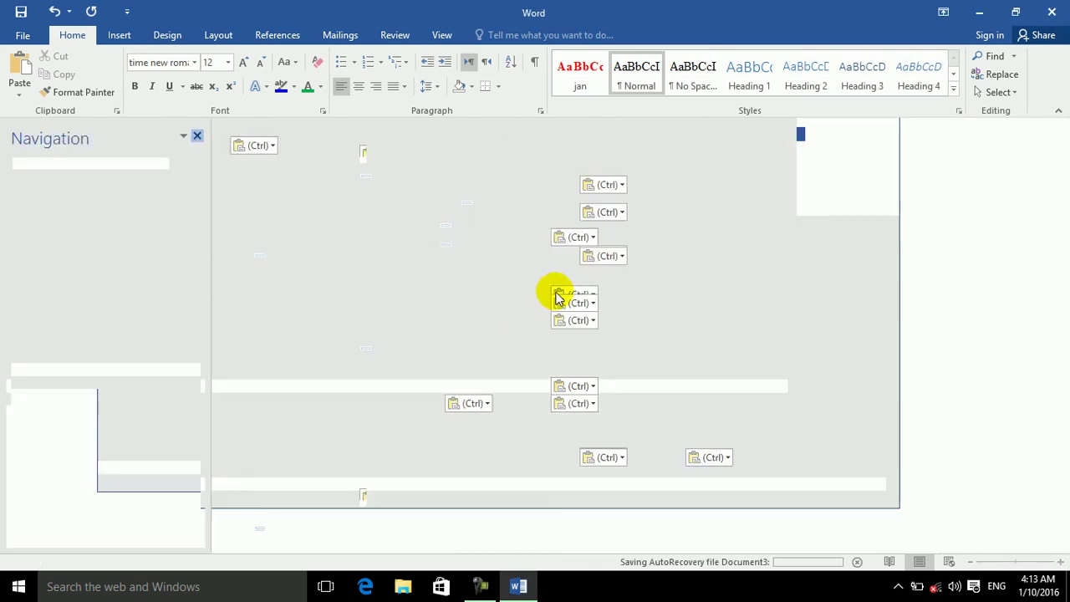
{"action": "right_click", "coordinate": [506, 83]}
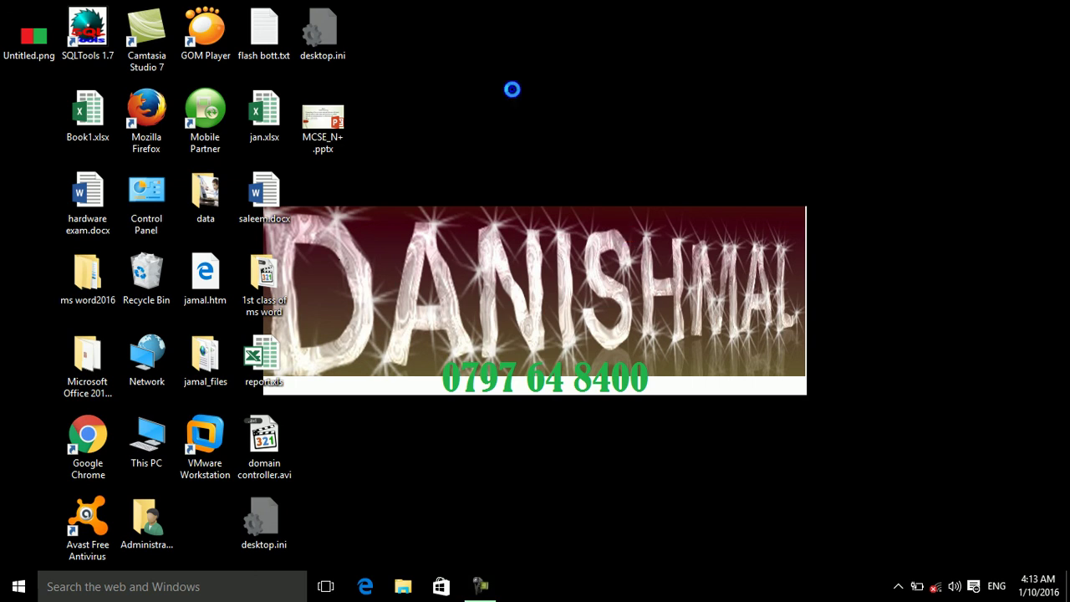
{"action": "left_click", "coordinate": [565, 137]}
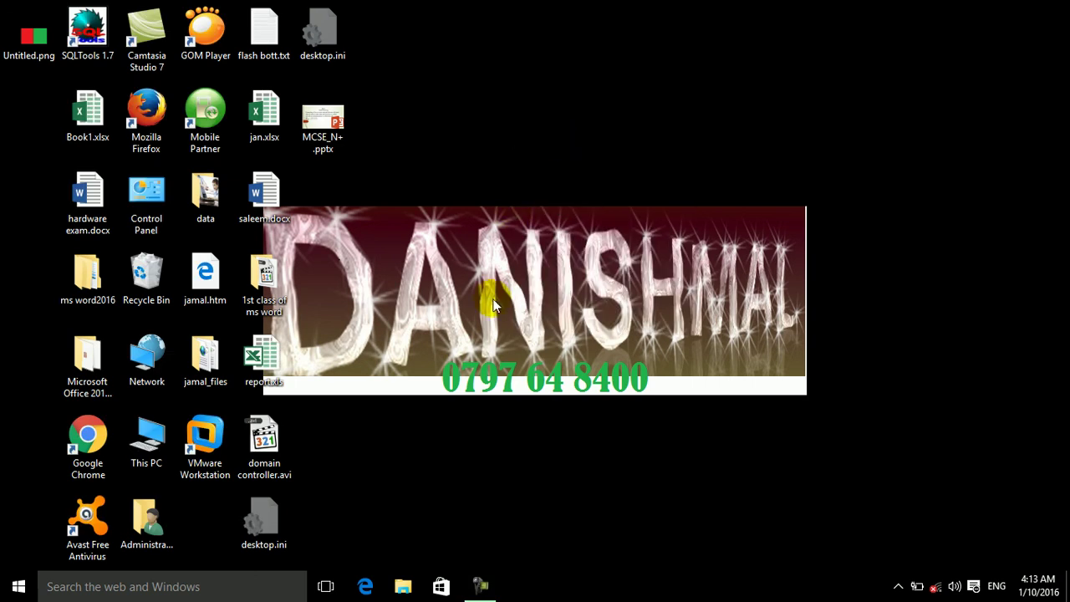